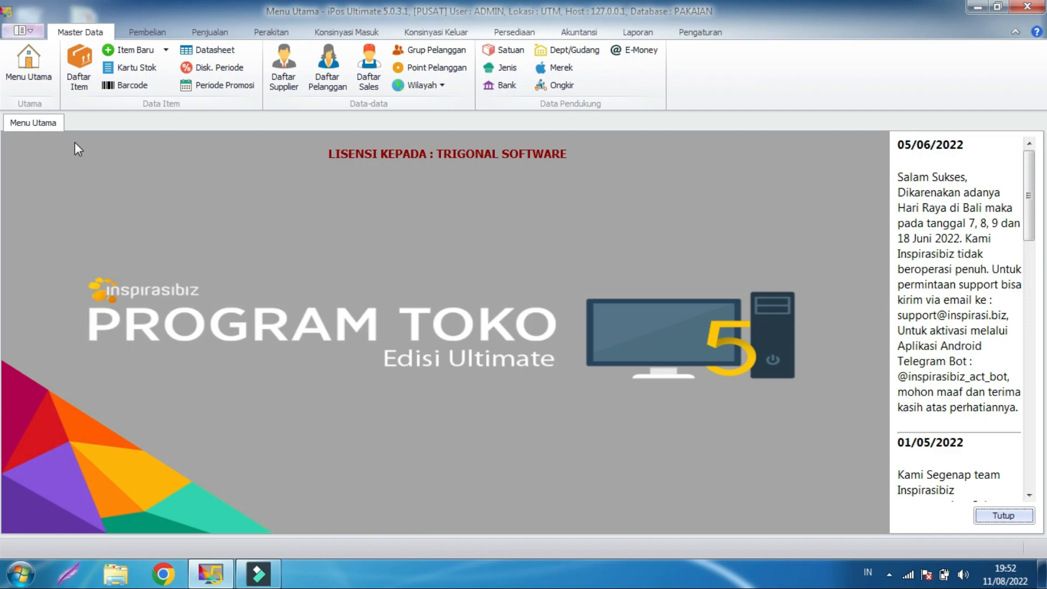
- Open the item list and start a new item record
{"action": "left_click", "coordinate": [79, 71]}
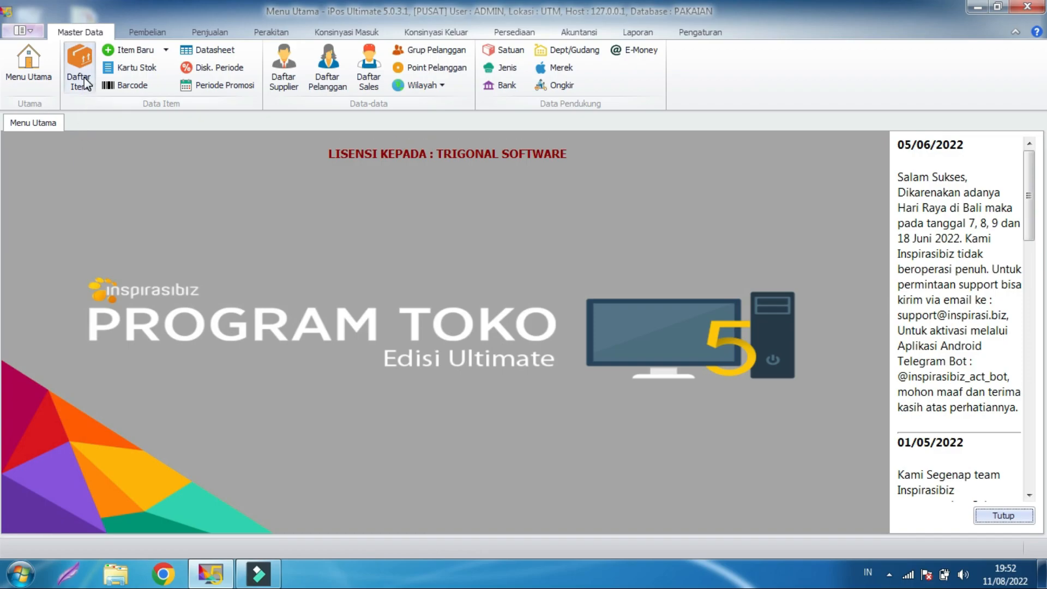
{"action": "left_click", "coordinate": [86, 77]}
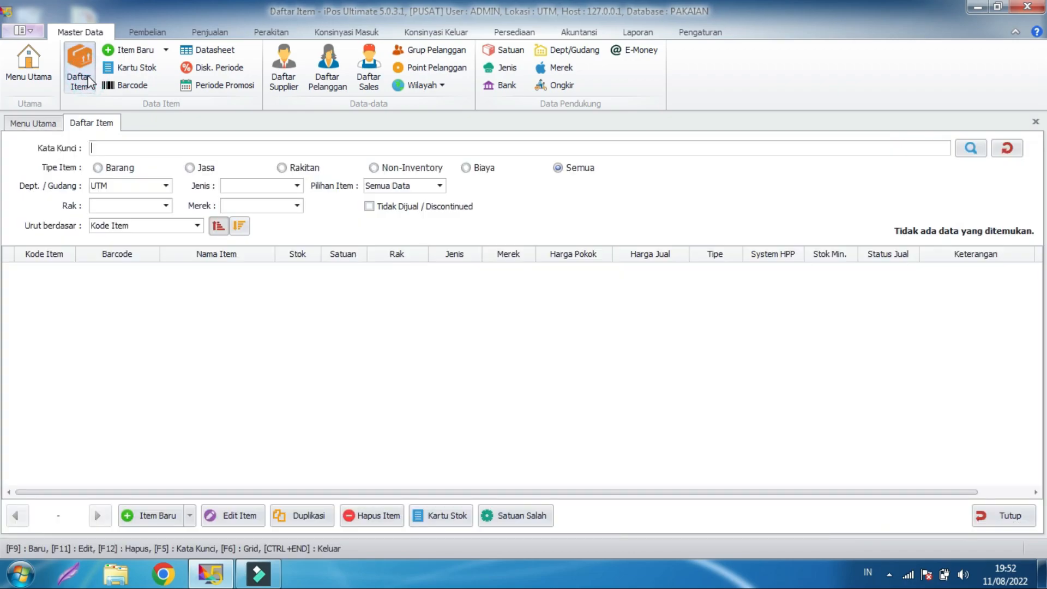
{"action": "left_click", "coordinate": [134, 519]}
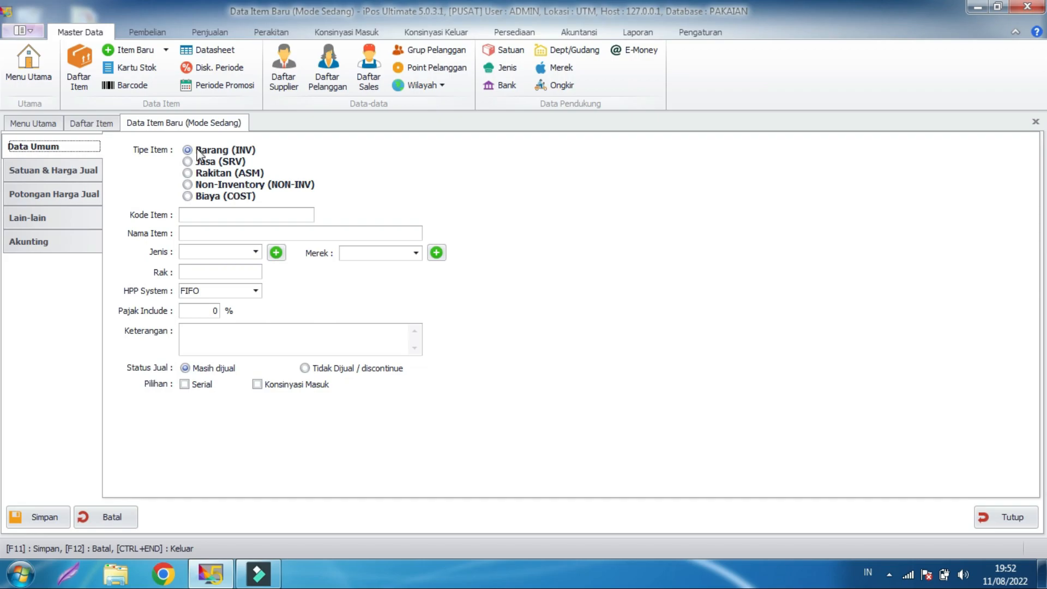
- Enter K0001 as the item code and "Kaos Polos Putih" as the item name, dismissing the Windows color scheme message
{"action": "left_click", "coordinate": [236, 213]}
{"action": "type", "text": "K0001"}
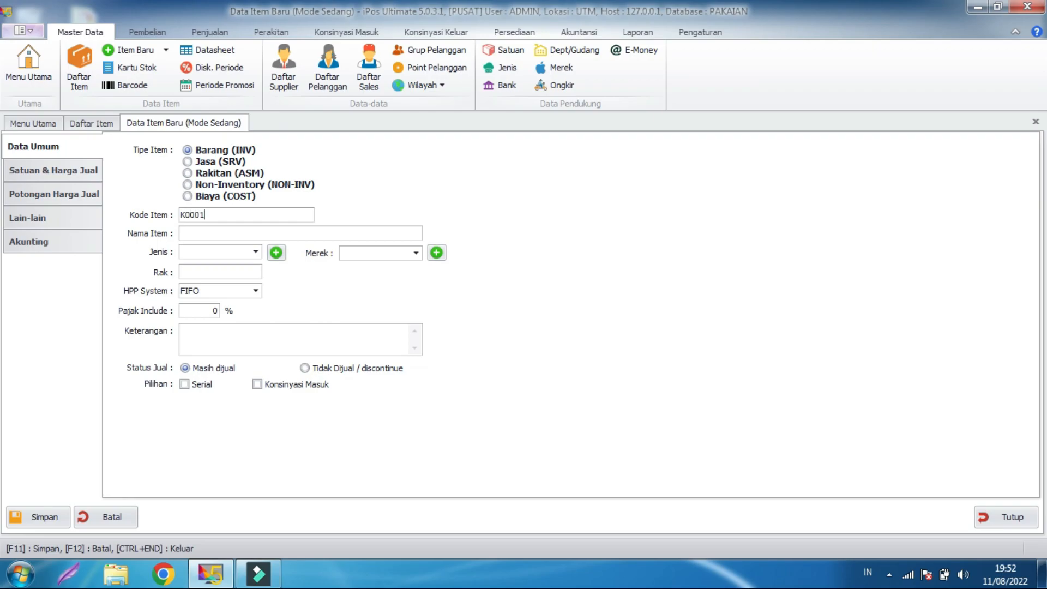
{"action": "key", "text": "Tab"}
{"action": "type", "text": "Kaos Polos Putih"}
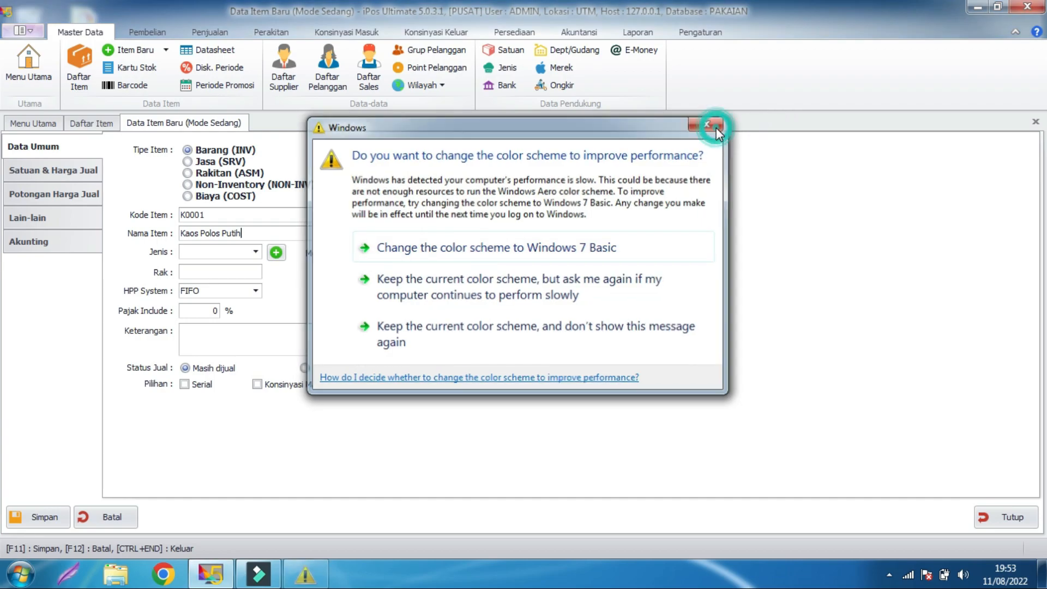
{"action": "left_click", "coordinate": [715, 128]}
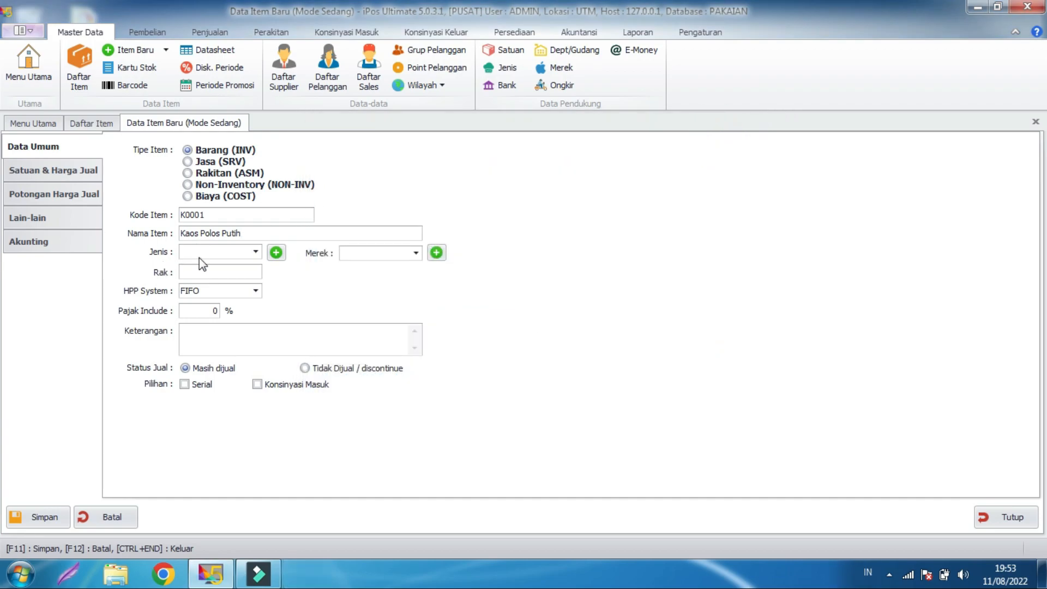
- Check the list of item types, and set the new item's Jenis to PAKAIAN
{"action": "left_click", "coordinate": [254, 252]}
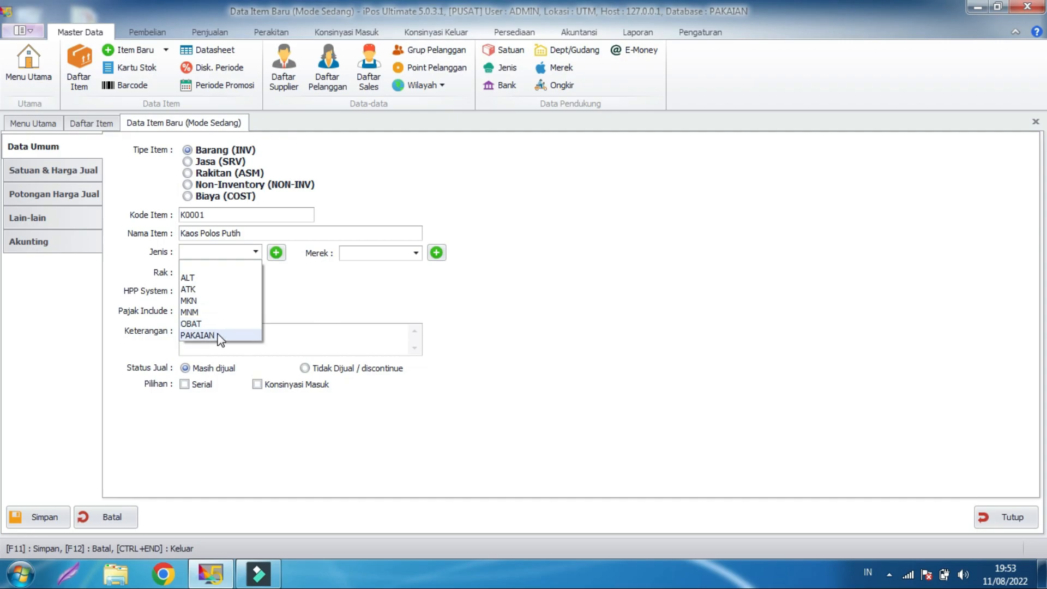
{"action": "left_click", "coordinate": [273, 253]}
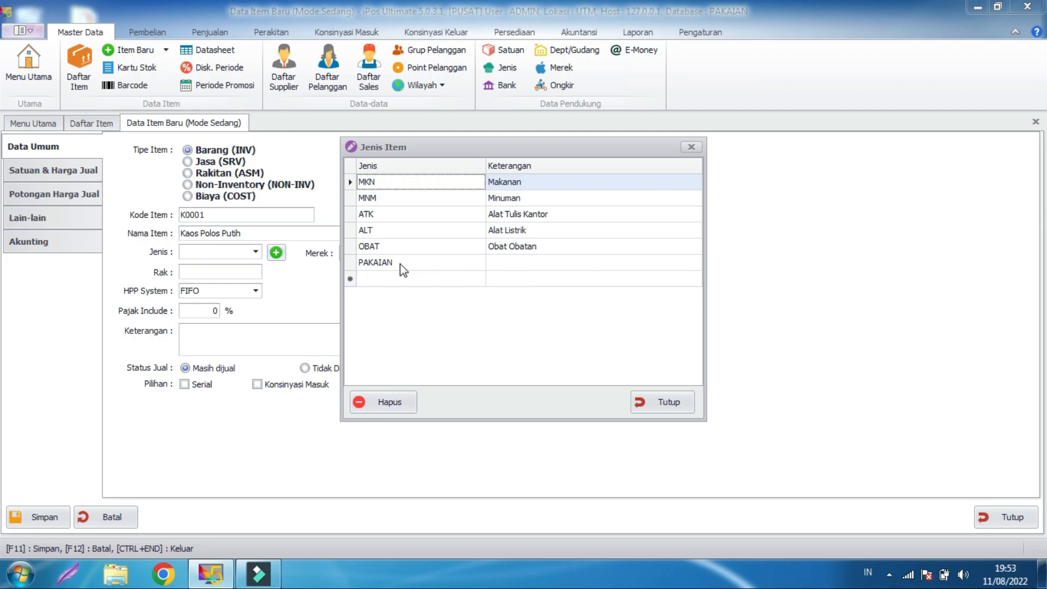
{"action": "left_click", "coordinate": [663, 404]}
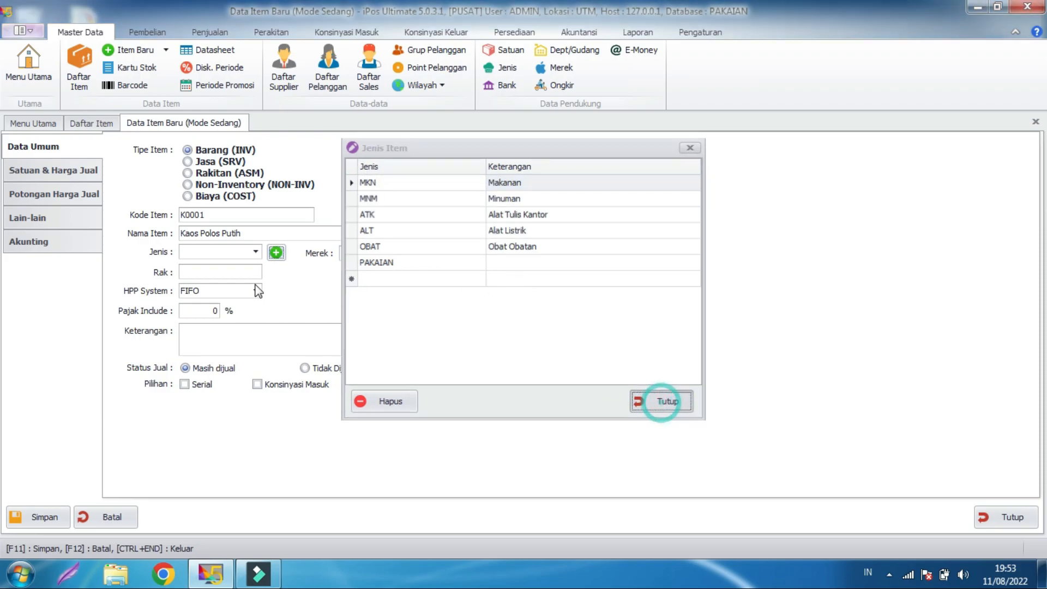
{"action": "left_click", "coordinate": [253, 253]}
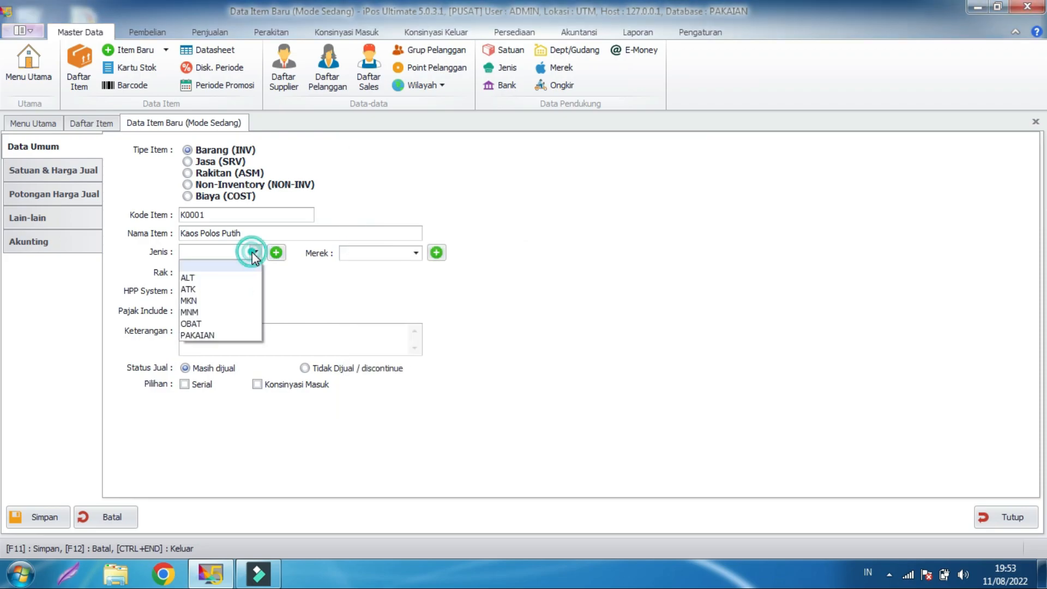
{"action": "left_click", "coordinate": [215, 335]}
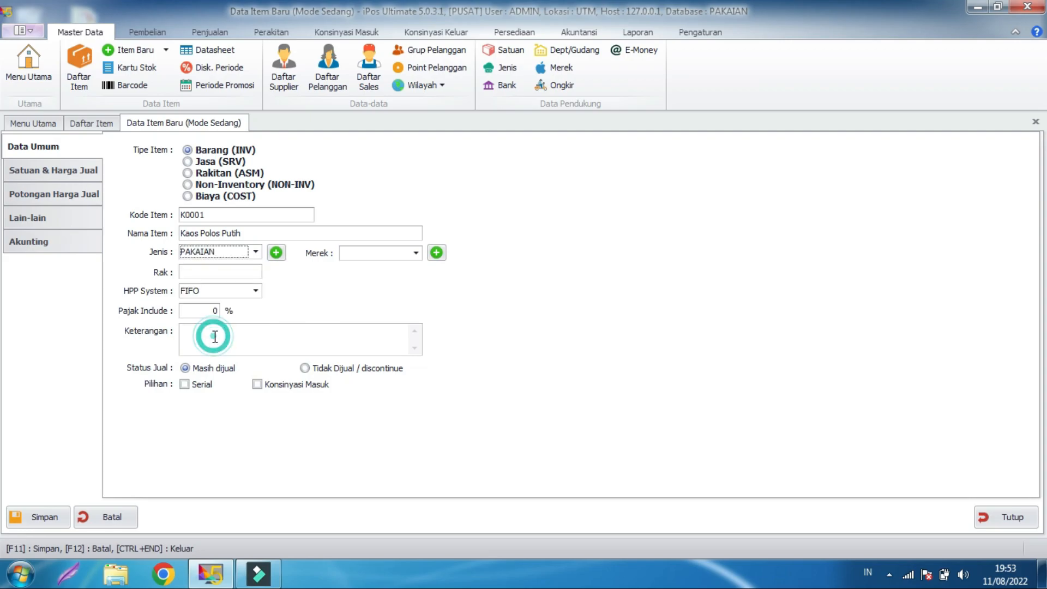
{"action": "left_click", "coordinate": [414, 255]}
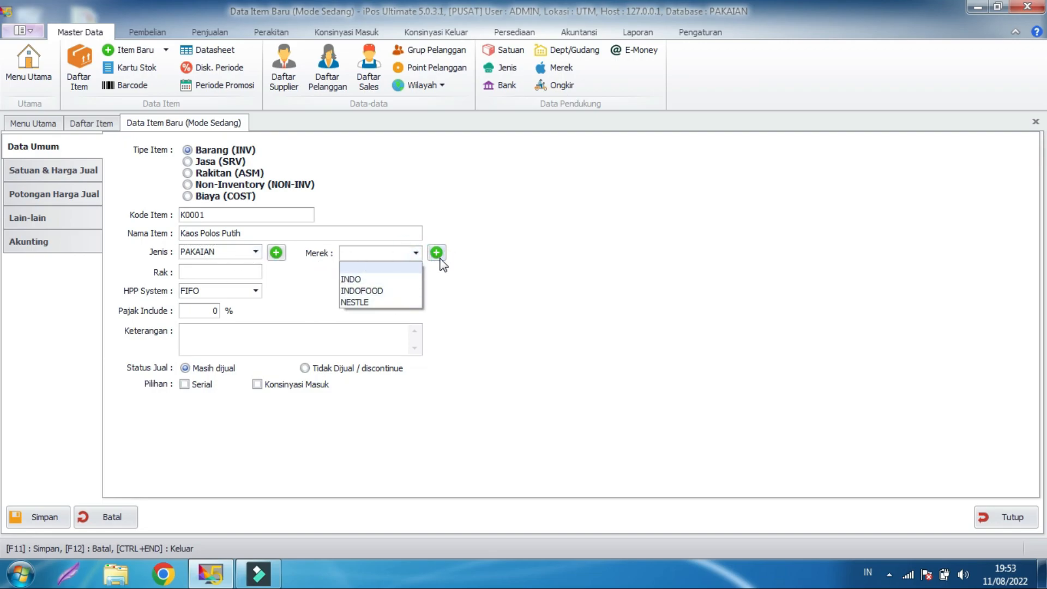
{"action": "left_click", "coordinate": [468, 254]}
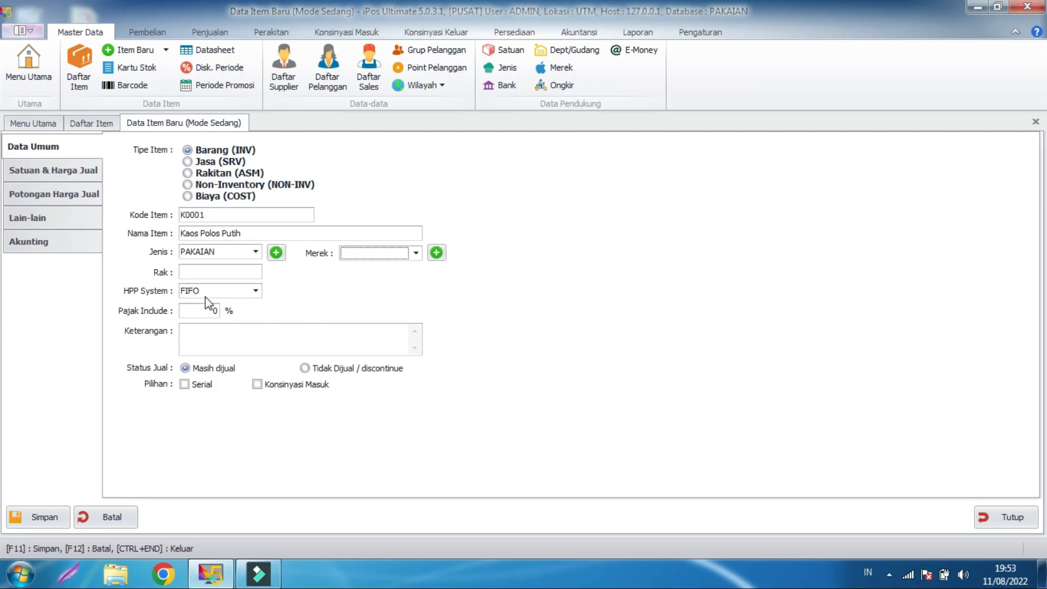
{"action": "left_click", "coordinate": [292, 297]}
{"action": "left_click", "coordinate": [194, 312]}
{"action": "double_click", "coordinate": [214, 310]}
{"action": "left_click", "coordinate": [293, 388]}
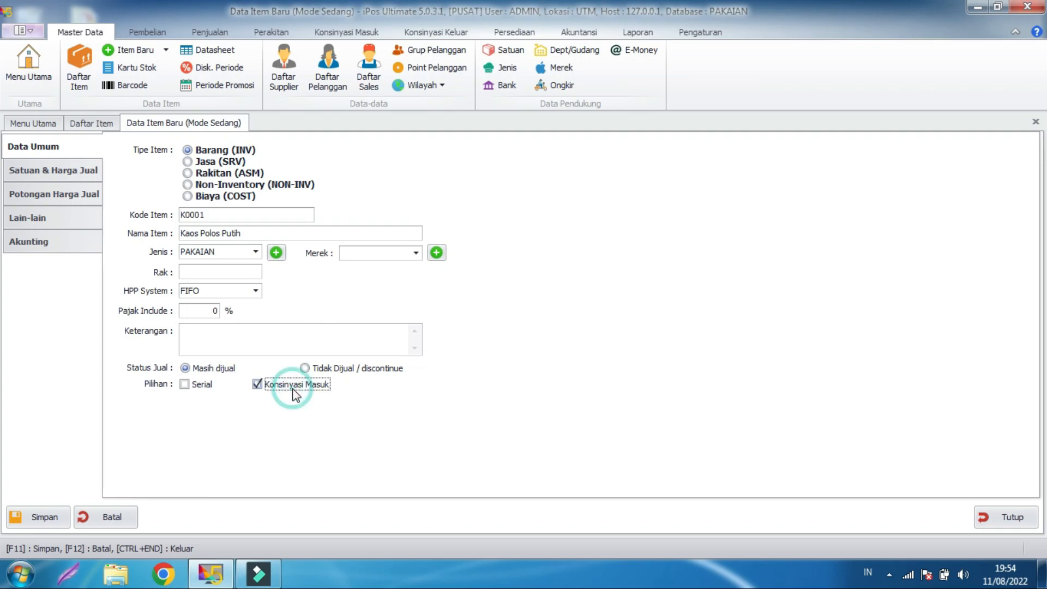
{"action": "left_click", "coordinate": [293, 388]}
- Open the item's unit and selling price settings, dismissing the Windows color scheme message
{"action": "left_click", "coordinate": [69, 181]}
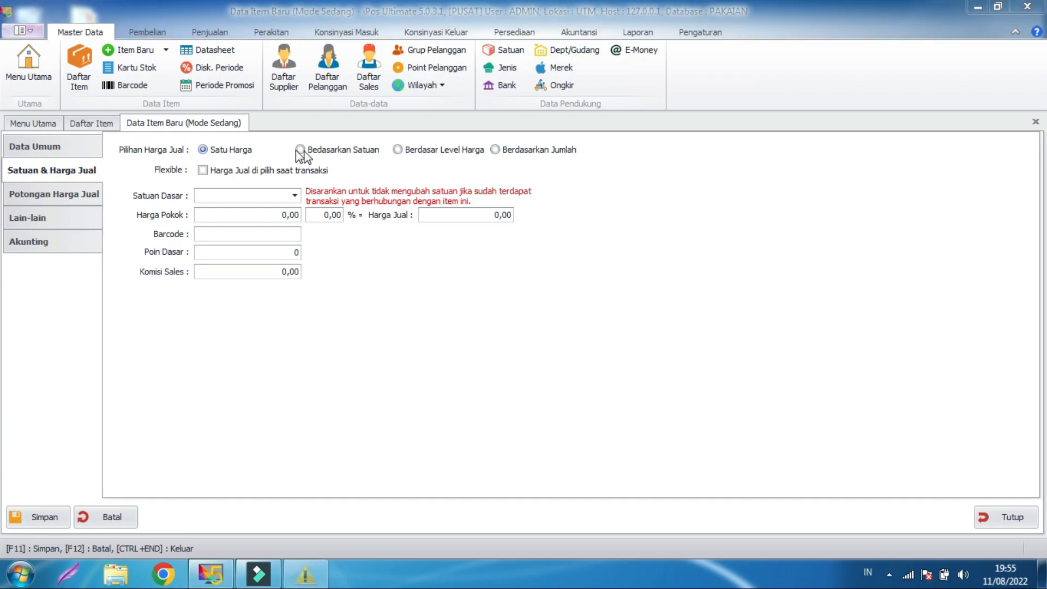
{"action": "left_click", "coordinate": [707, 125]}
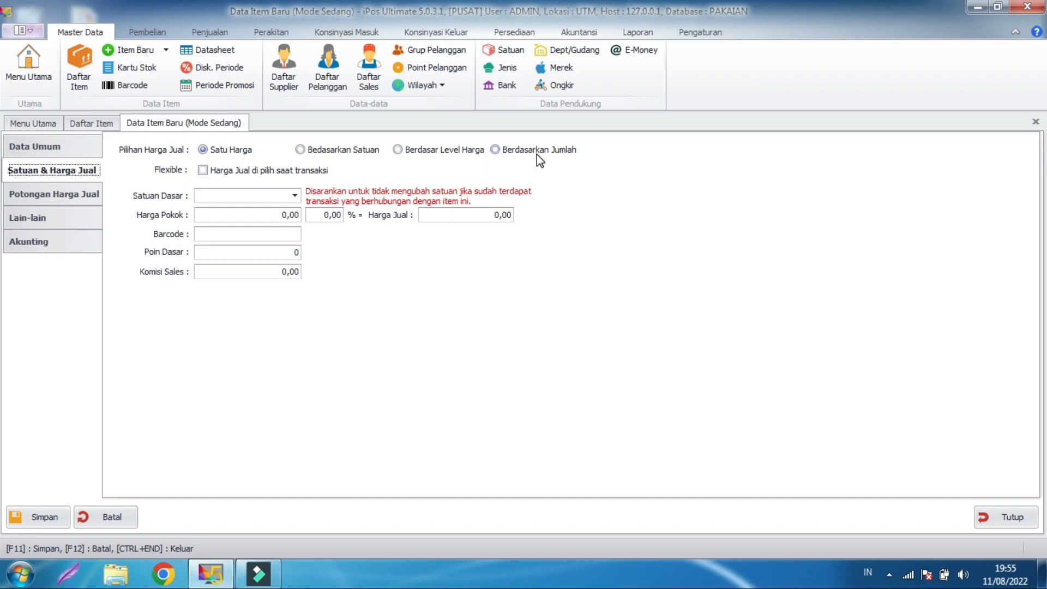
- Try the single-price option (Satu Harga) with PCS as the base unit
{"action": "left_click", "coordinate": [319, 148]}
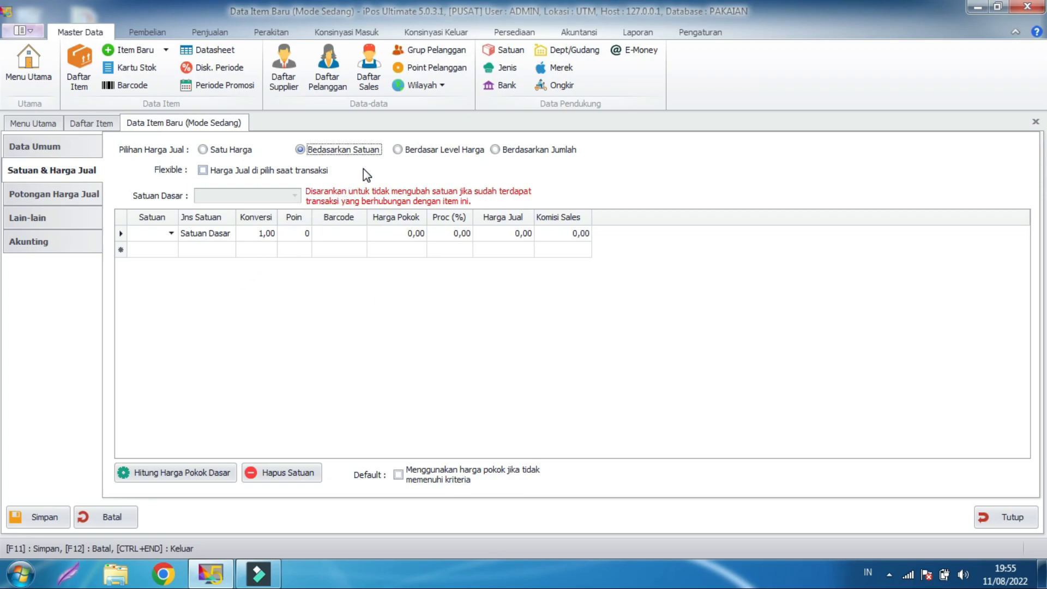
{"action": "left_click", "coordinate": [225, 154]}
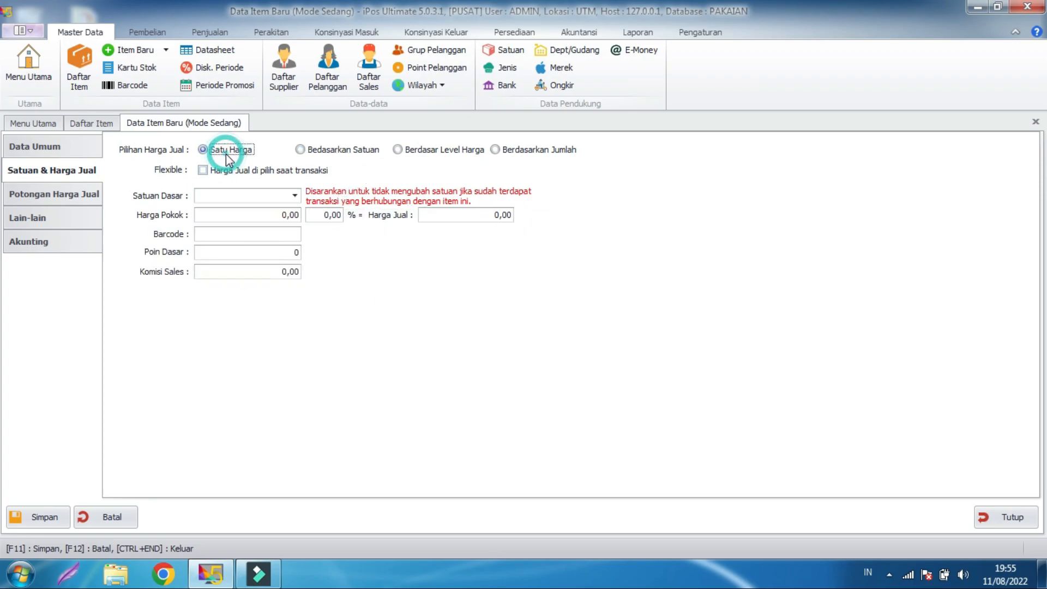
{"action": "left_click", "coordinate": [295, 195]}
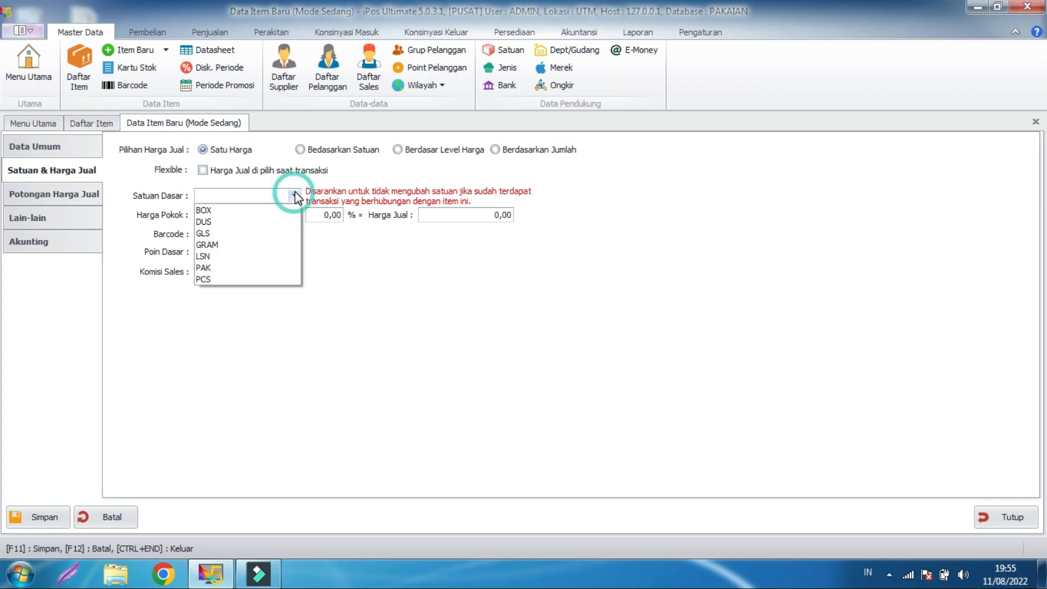
{"action": "left_click", "coordinate": [246, 278]}
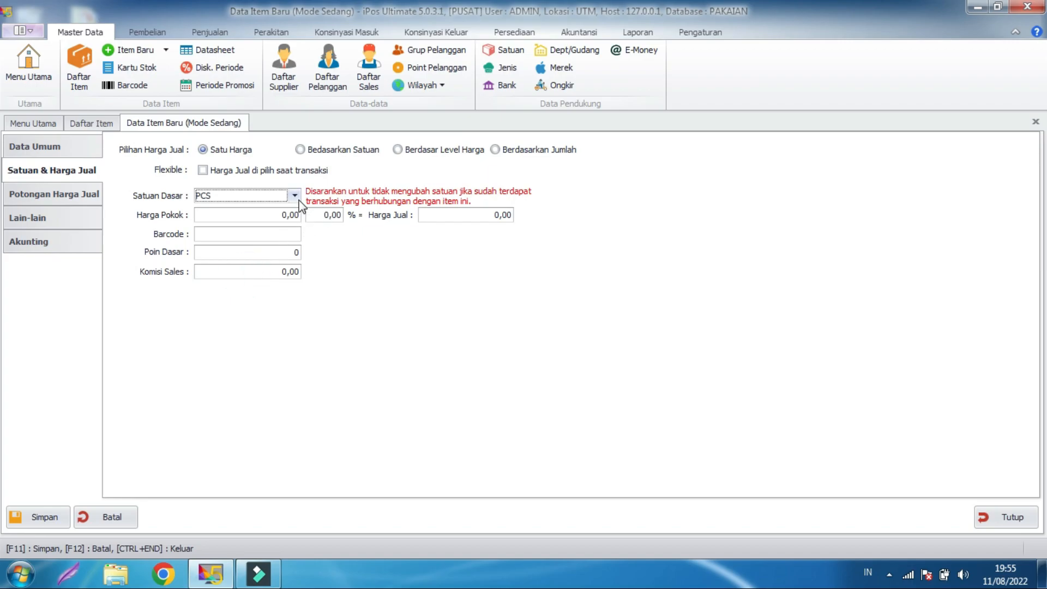
- Switch the selling price option to pricing by unit and choose PCS as the base unit in the first row
{"action": "left_click", "coordinate": [326, 155]}
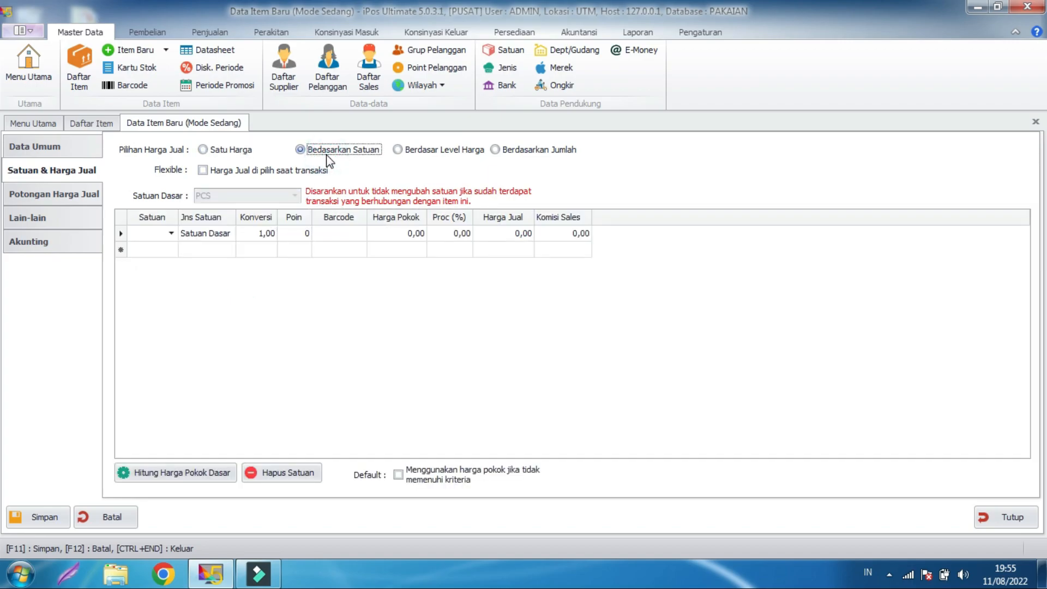
{"action": "left_click", "coordinate": [171, 234]}
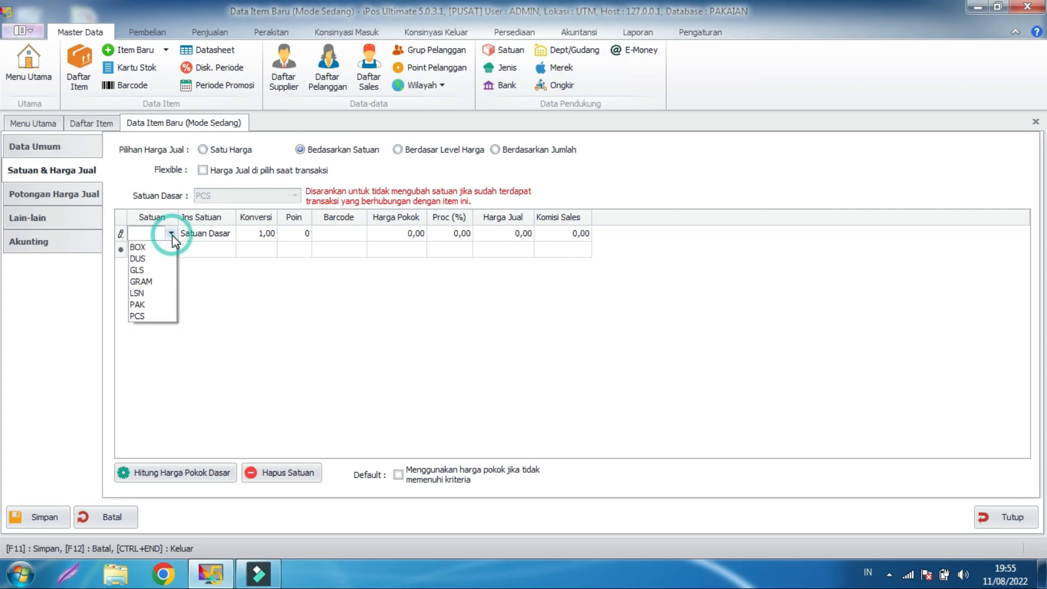
{"action": "left_click", "coordinate": [155, 311]}
- Add LSN as a second unit with a conversion of 12
{"action": "left_click", "coordinate": [171, 249]}
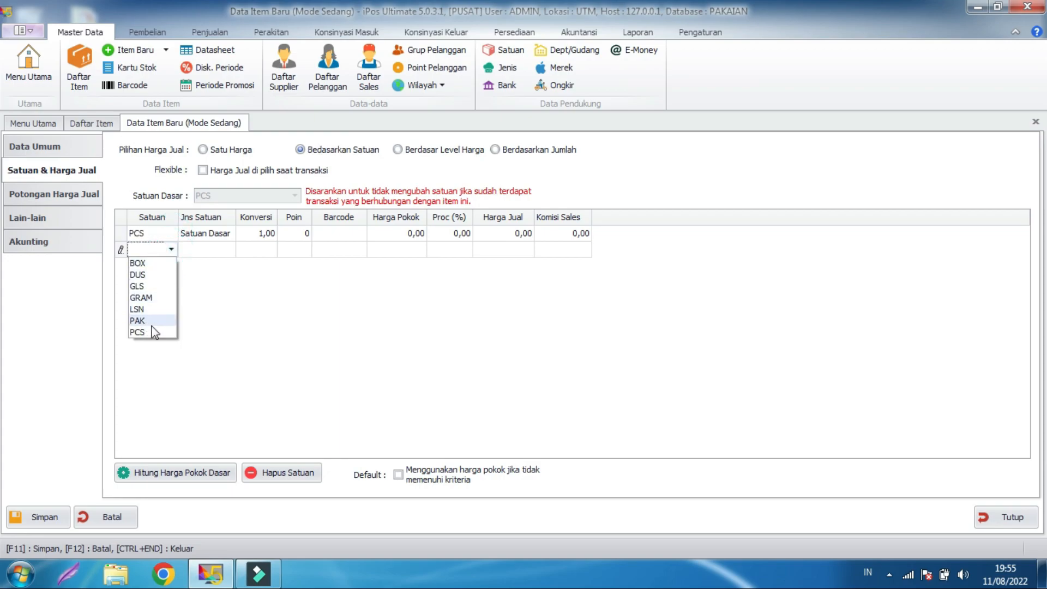
{"action": "left_click", "coordinate": [155, 309]}
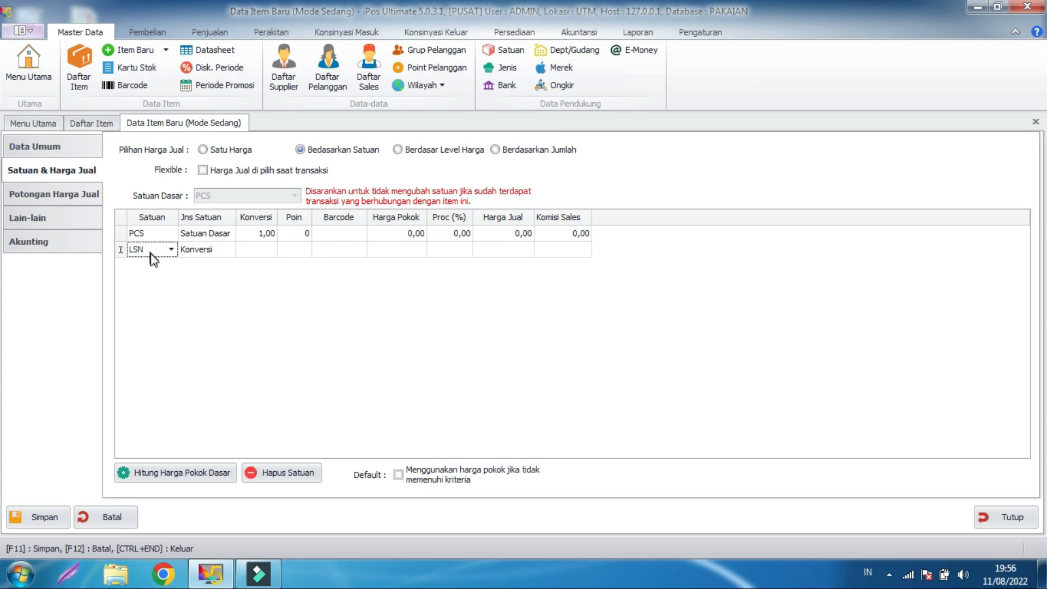
{"action": "left_click", "coordinate": [248, 251]}
{"action": "type", "text": "12"}
{"action": "left_click", "coordinate": [271, 261]}
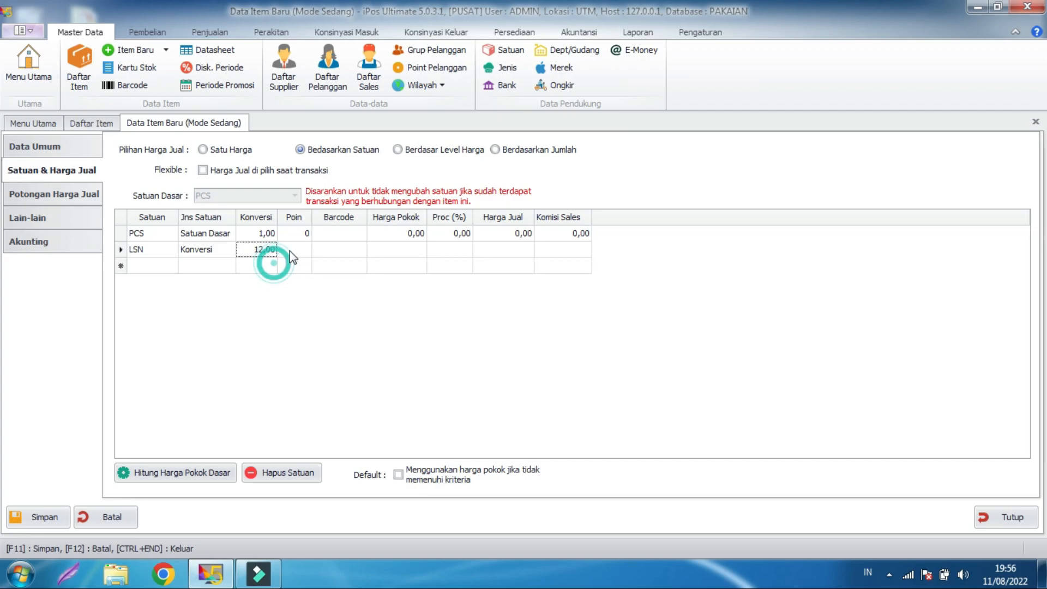
- Set the cost price (Harga Pokok) of the LSN unit to 300.000
{"action": "left_click", "coordinate": [327, 248]}
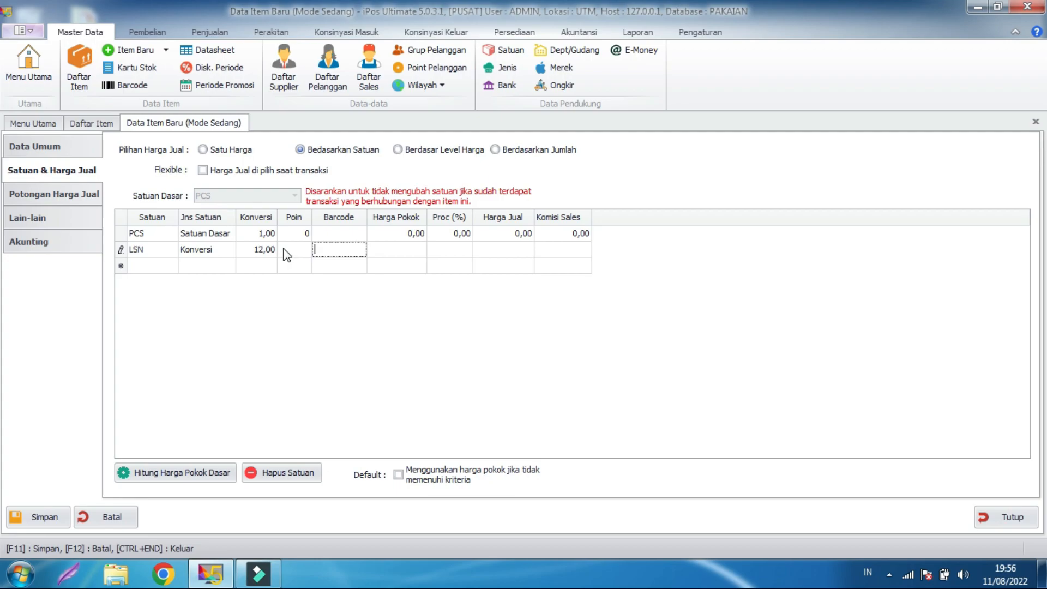
{"action": "left_click", "coordinate": [403, 248]}
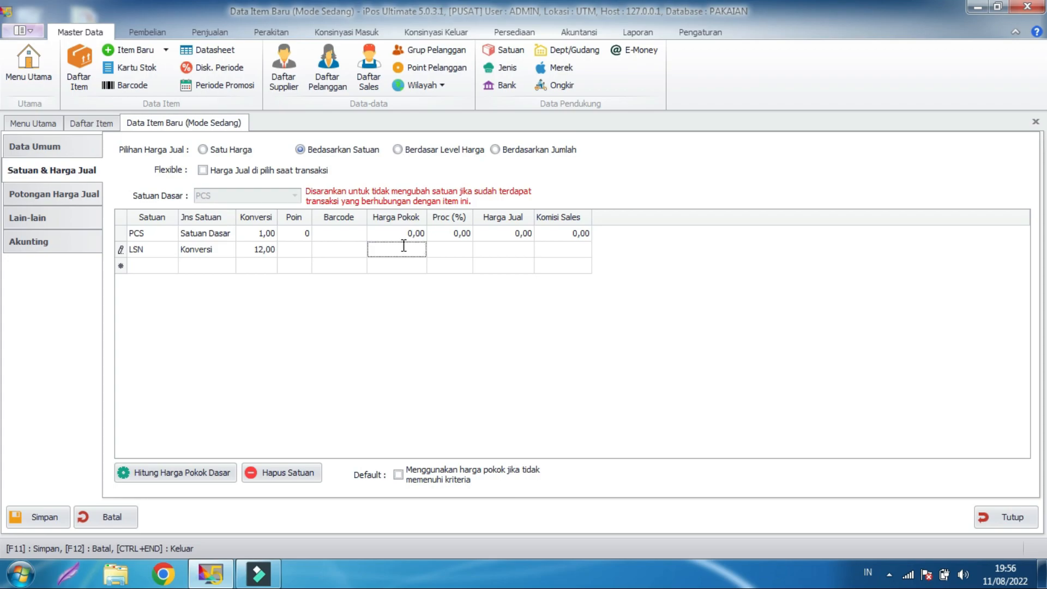
{"action": "type", "text": "300.000"}
{"action": "left_click", "coordinate": [505, 315]}
- Set the LSN unit's markup percentage to 20
{"action": "left_click", "coordinate": [463, 249]}
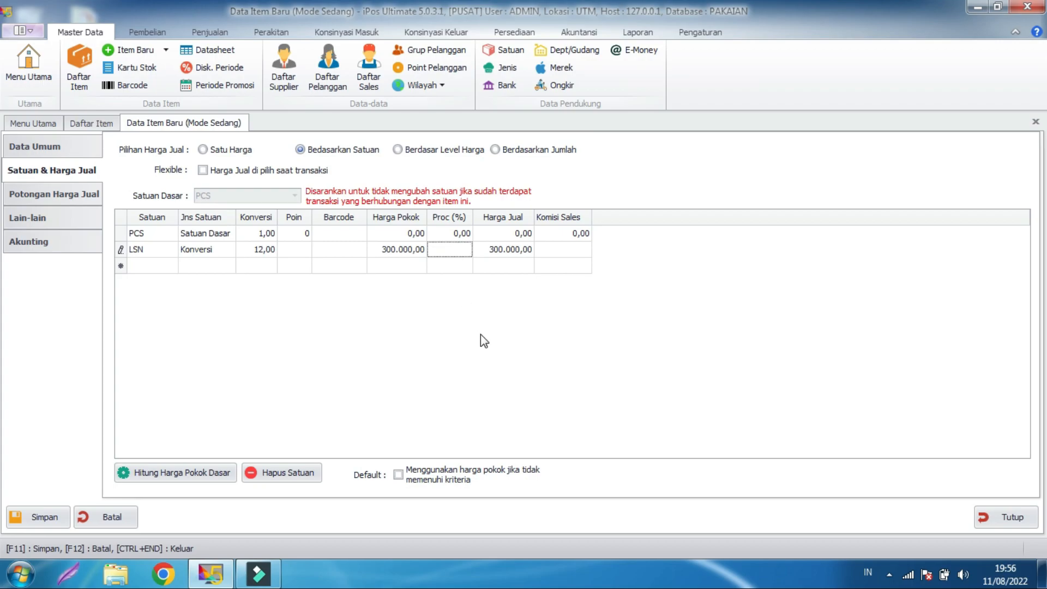
{"action": "type", "text": "20"}
{"action": "left_click", "coordinate": [481, 301]}
- Set the LSN unit's selling price (Harga Jual) to 330.000, dismissing the Windows color scheme message
{"action": "left_click", "coordinate": [484, 249]}
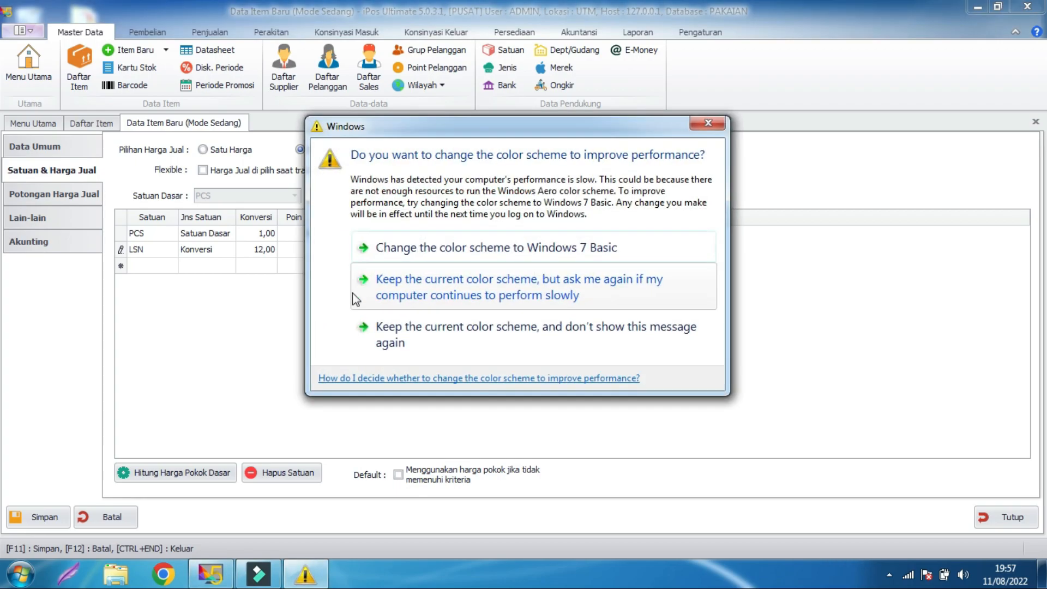
{"action": "left_click", "coordinate": [704, 124]}
{"action": "type", "text": "330.000"}
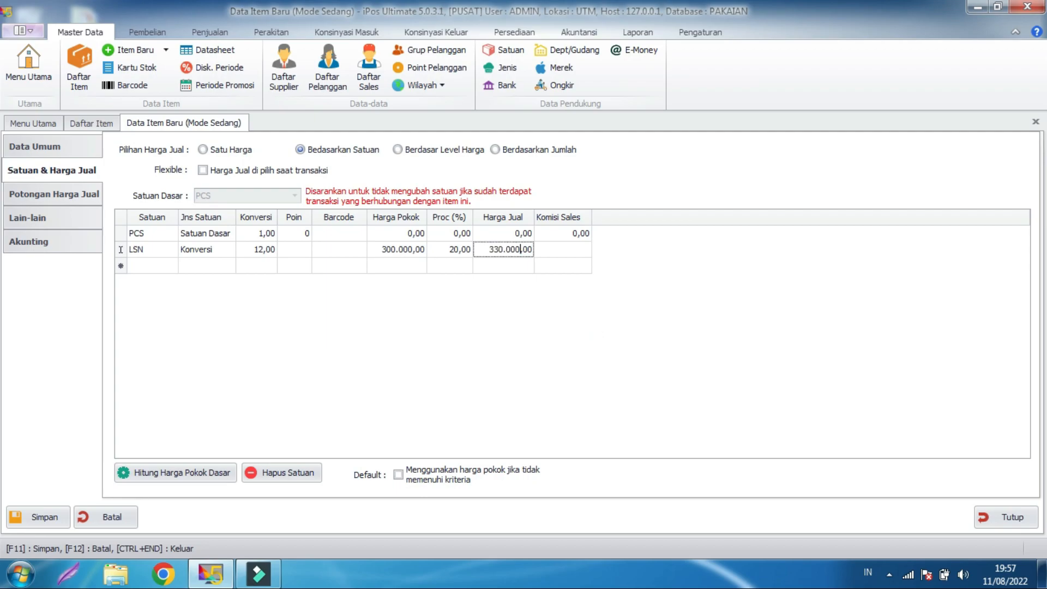
{"action": "key", "text": "Return"}
- Calculate and apply the PCS base cost price from the LSN unit, and set the PCS selling price to 35.000
{"action": "left_click", "coordinate": [168, 473]}
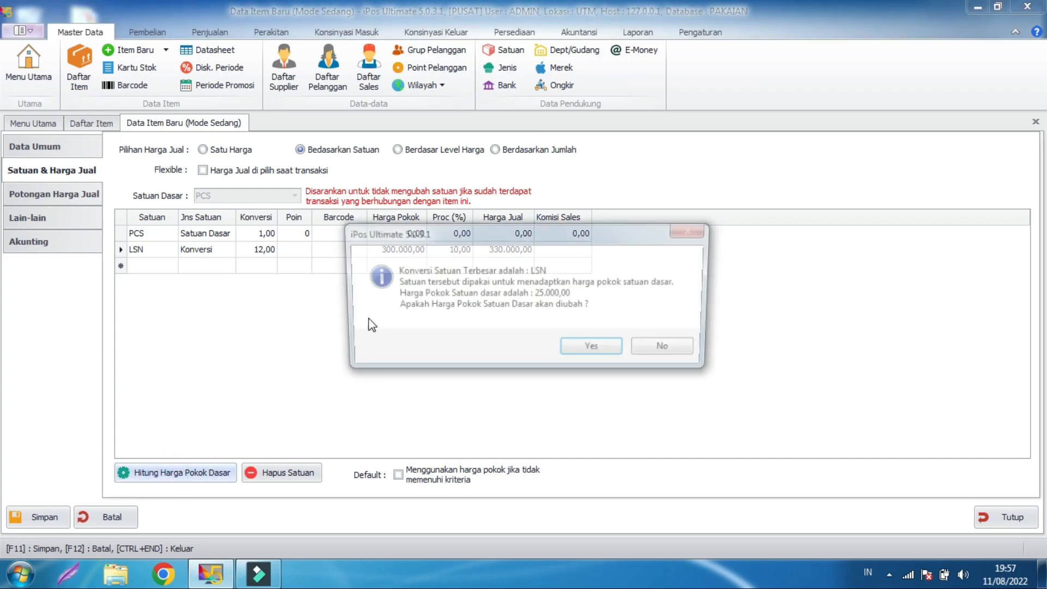
{"action": "left_click", "coordinate": [602, 351]}
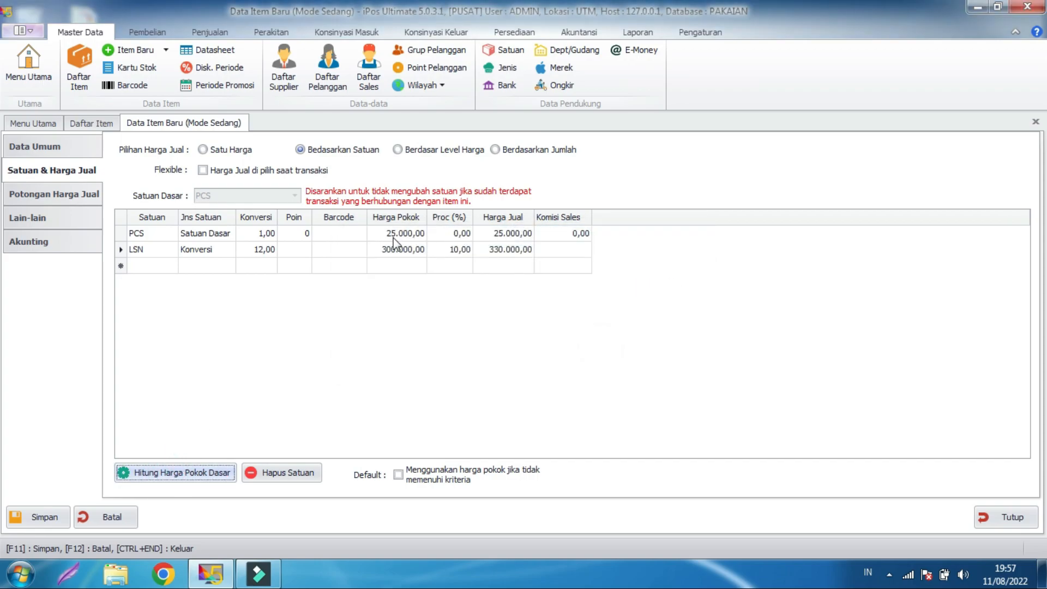
{"action": "left_click", "coordinate": [498, 235]}
{"action": "left_click", "coordinate": [511, 235]}
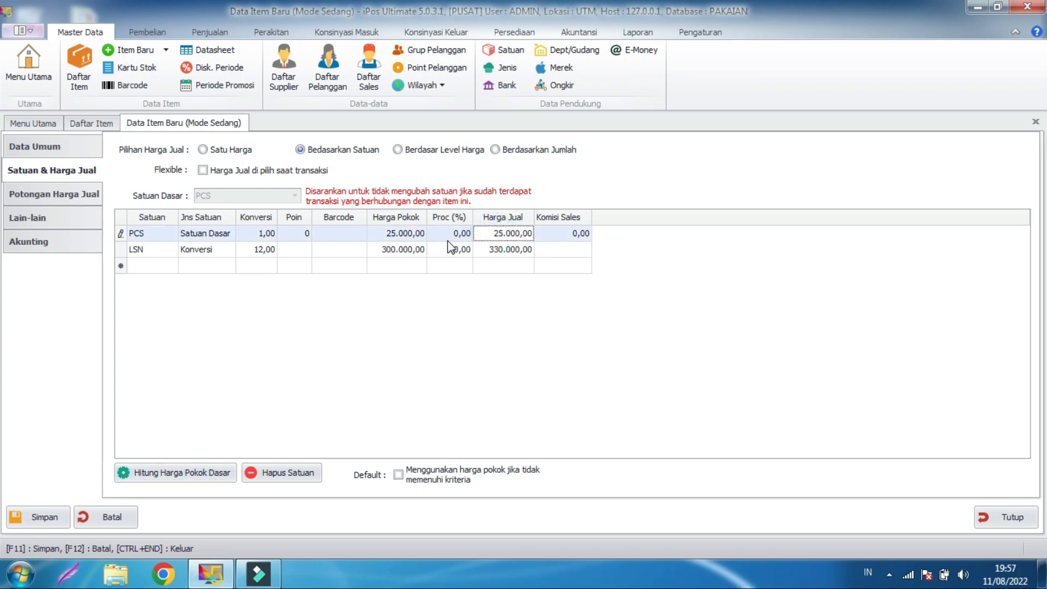
{"action": "left_click_drag", "start_coordinate": [505, 232], "coordinate": [487, 235]}
{"action": "type", "text": "35"}
{"action": "left_click", "coordinate": [669, 332]}
- Set the minimum stock (Stok Minimum) of Kaos Polos Putih to 10
{"action": "left_click", "coordinate": [61, 198]}
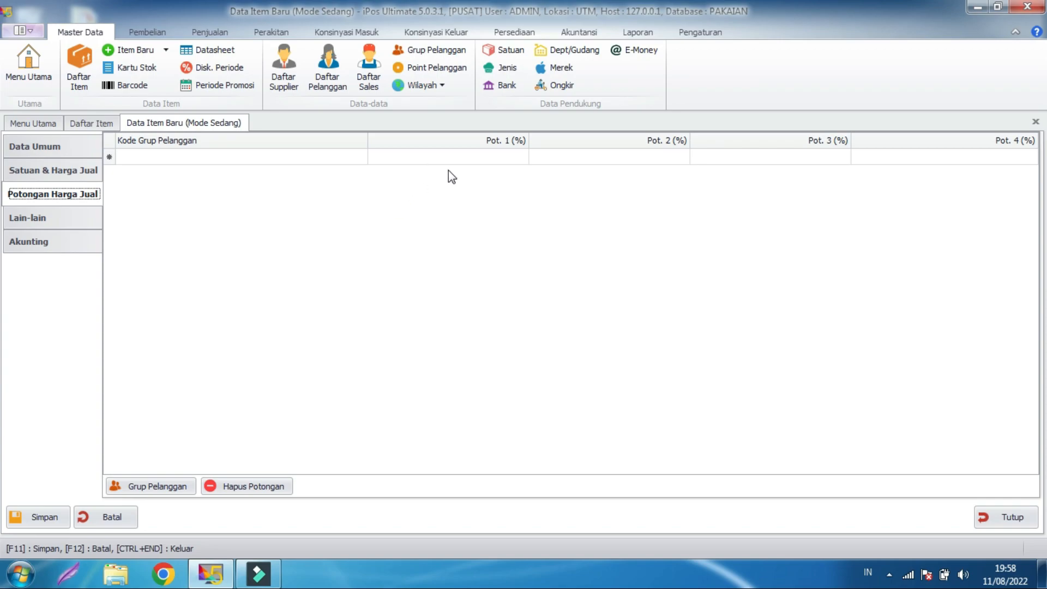
{"action": "left_click", "coordinate": [37, 221]}
{"action": "left_click", "coordinate": [210, 156]}
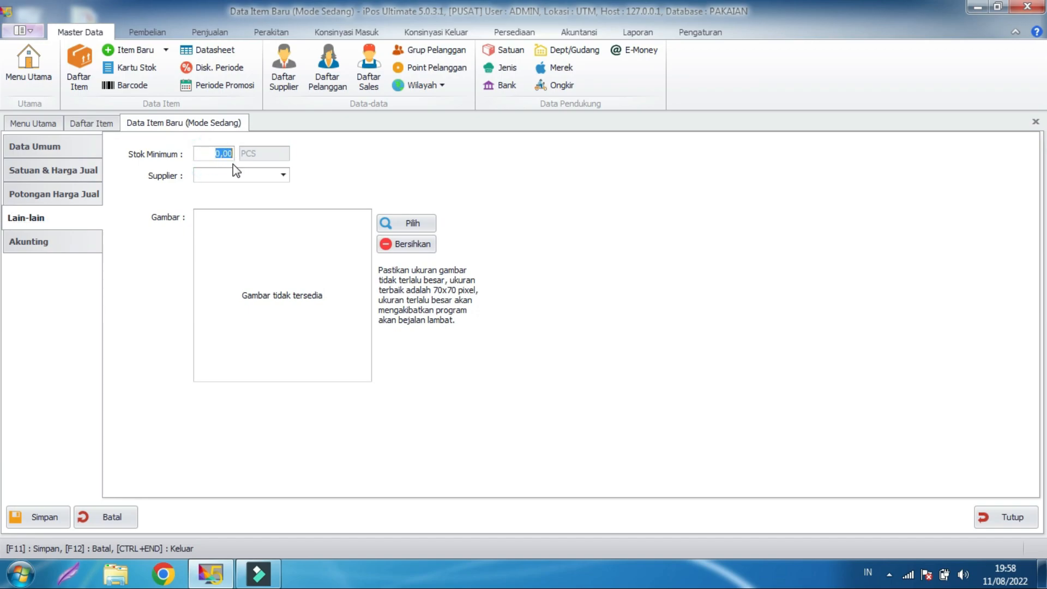
{"action": "type", "text": "10"}
{"action": "left_click", "coordinate": [253, 151]}
- Check the accounting accounts, general data and prices entered for Kaos Polos Putih, and save the item
{"action": "left_click", "coordinate": [44, 249]}
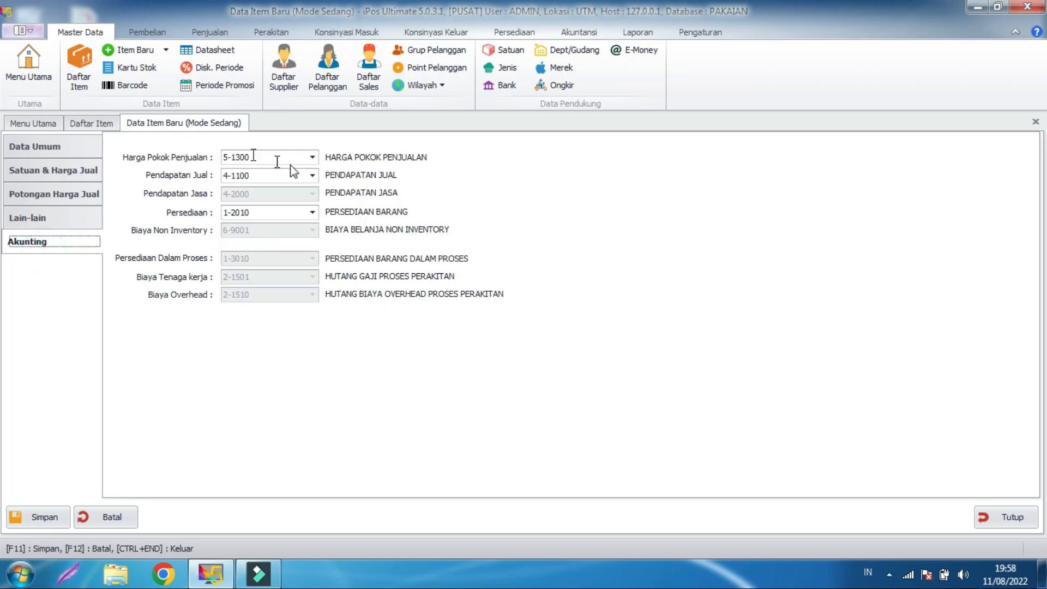
{"action": "left_click", "coordinate": [22, 149]}
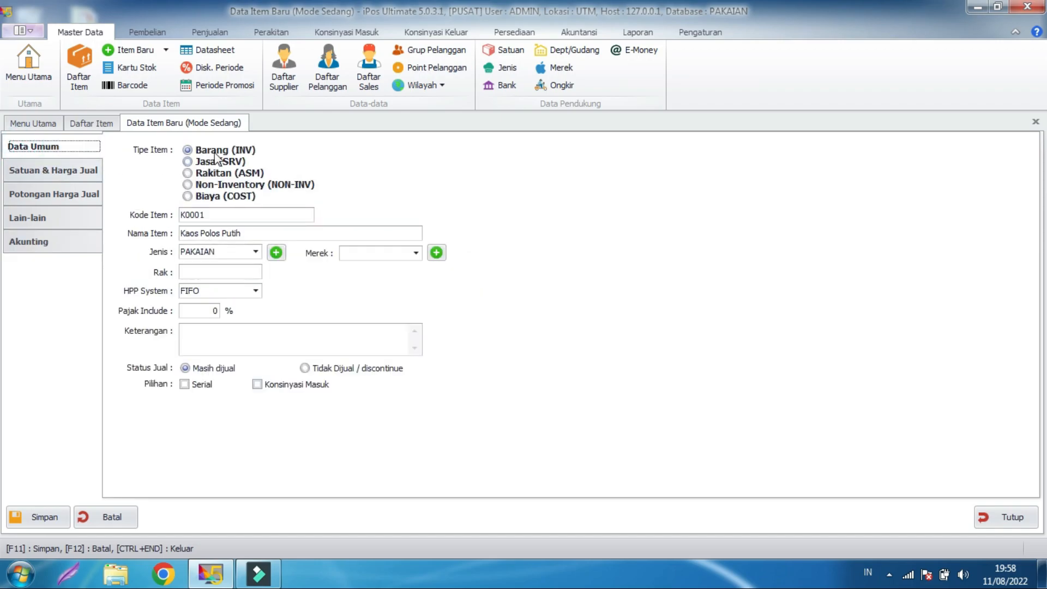
{"action": "left_click", "coordinate": [33, 168]}
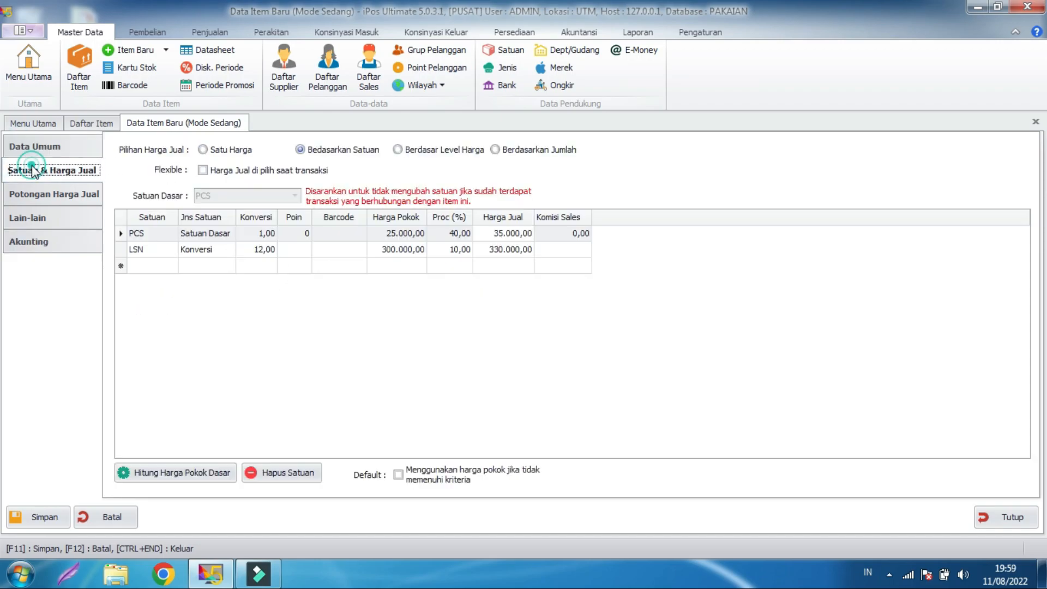
{"action": "left_click", "coordinate": [84, 221]}
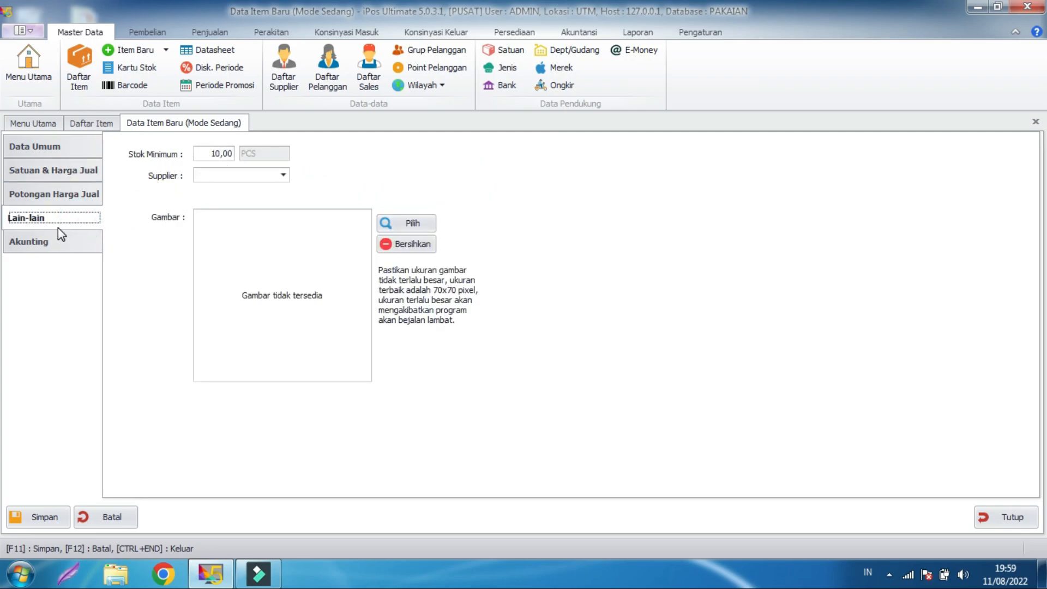
{"action": "left_click", "coordinate": [62, 146]}
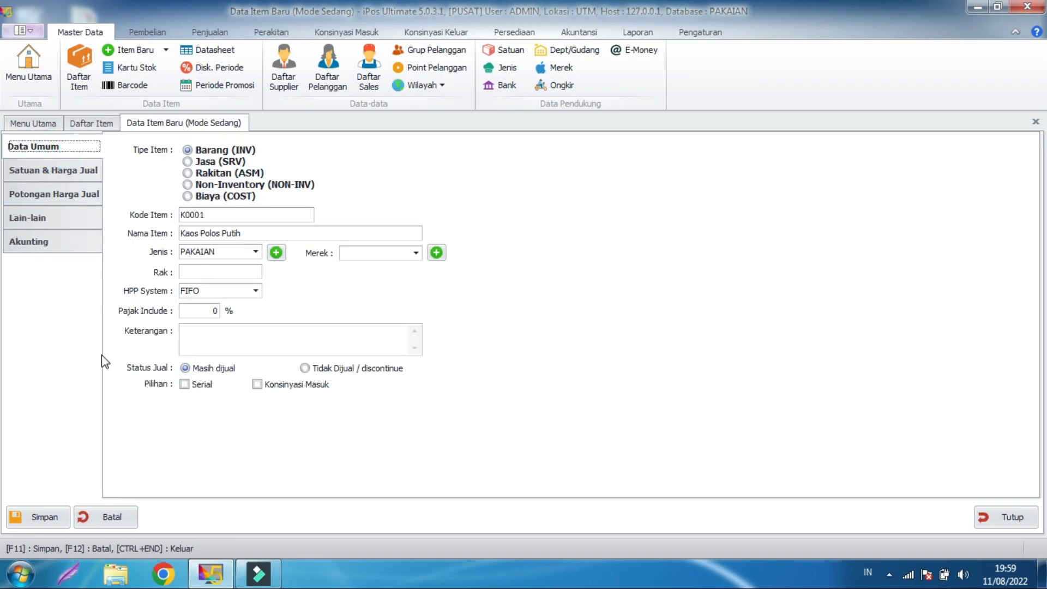
{"action": "left_click", "coordinate": [47, 519]}
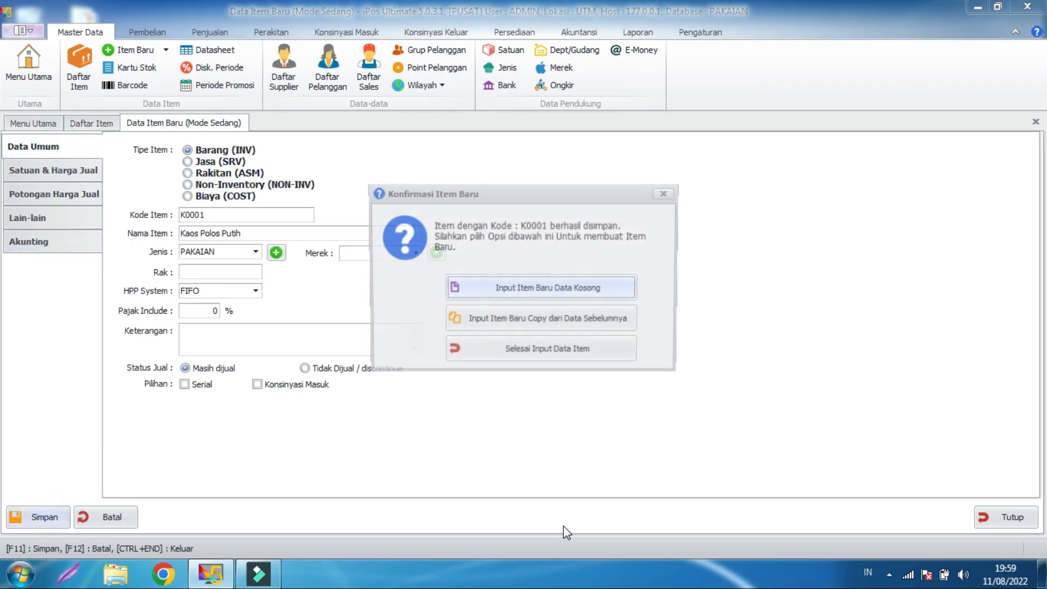
{"action": "left_click_drag", "start_coordinate": [540, 203], "coordinate": [588, 140]}
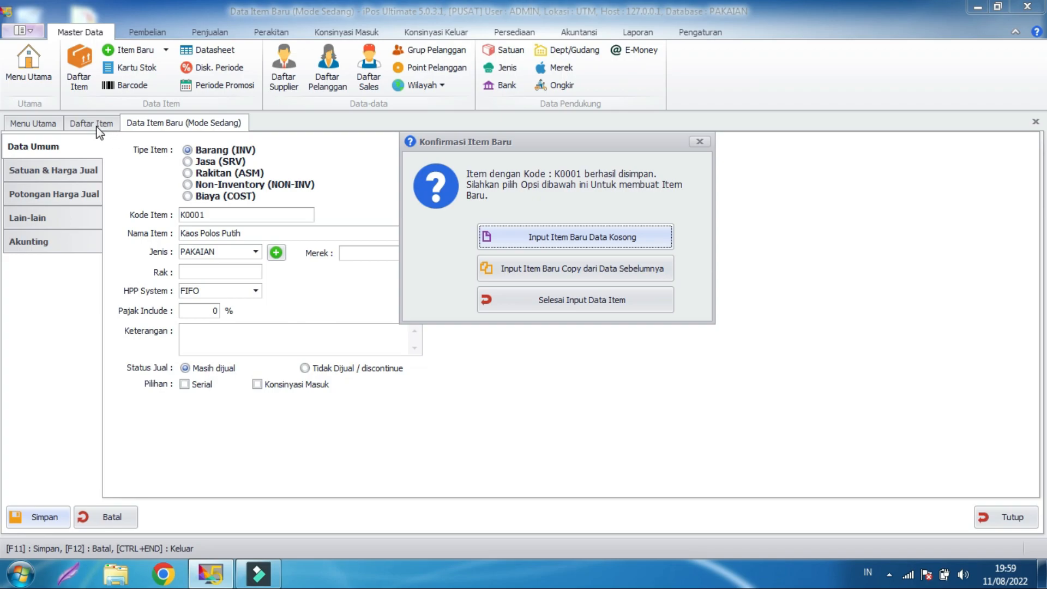
- Create another item copied from the saved one, with the name Kaos Polos Hitam and the code K0002
{"action": "left_click", "coordinate": [592, 270]}
{"action": "double_click", "coordinate": [231, 233]}
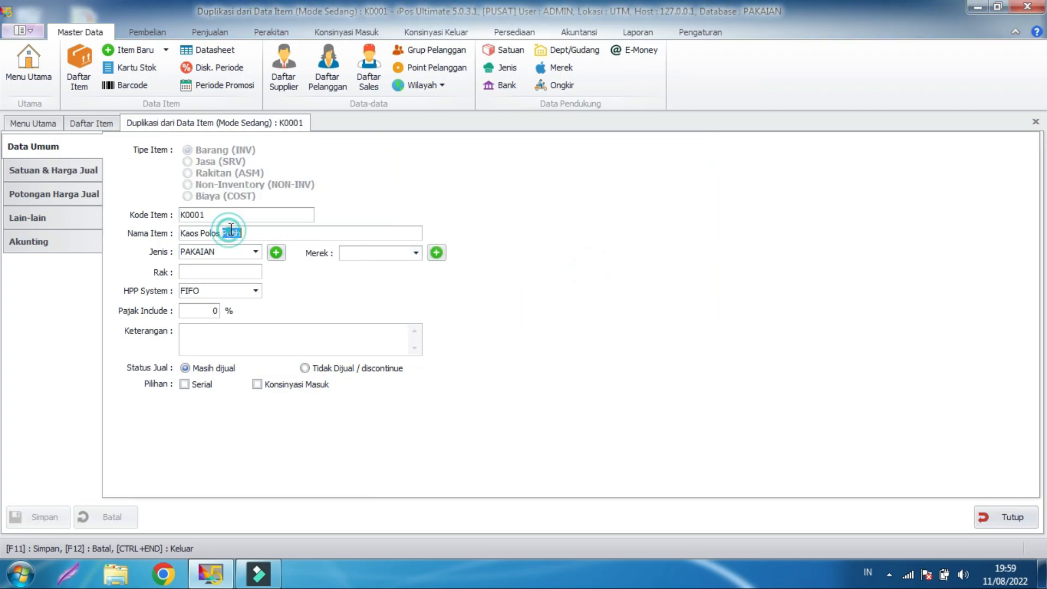
{"action": "type", "text": "Hitam"}
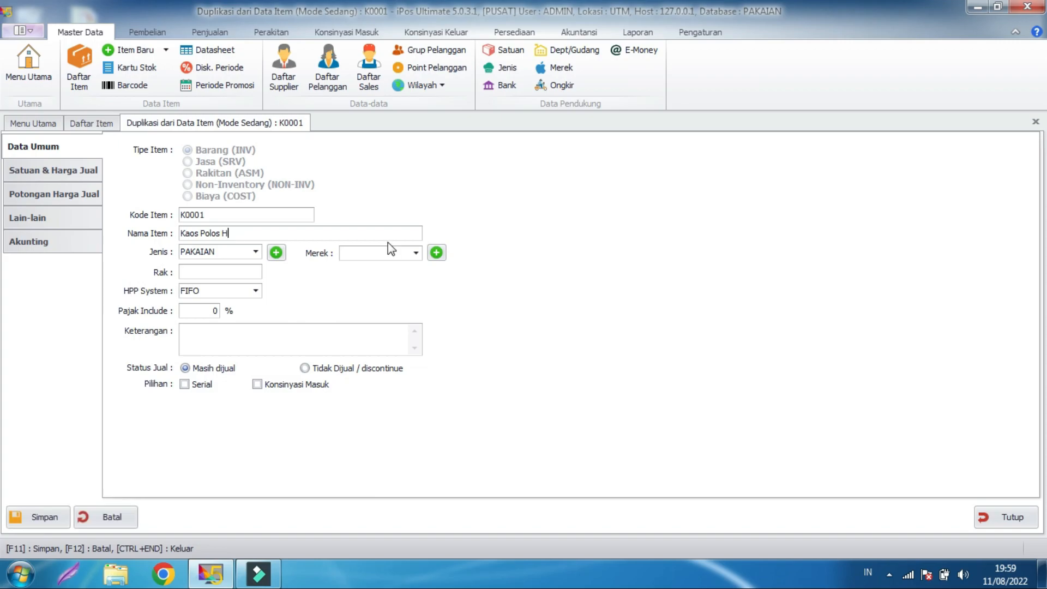
{"action": "left_click", "coordinate": [202, 215]}
{"action": "key", "text": "BackSpace"}
{"action": "type", "text": "2"}
{"action": "left_click", "coordinate": [643, 218]}
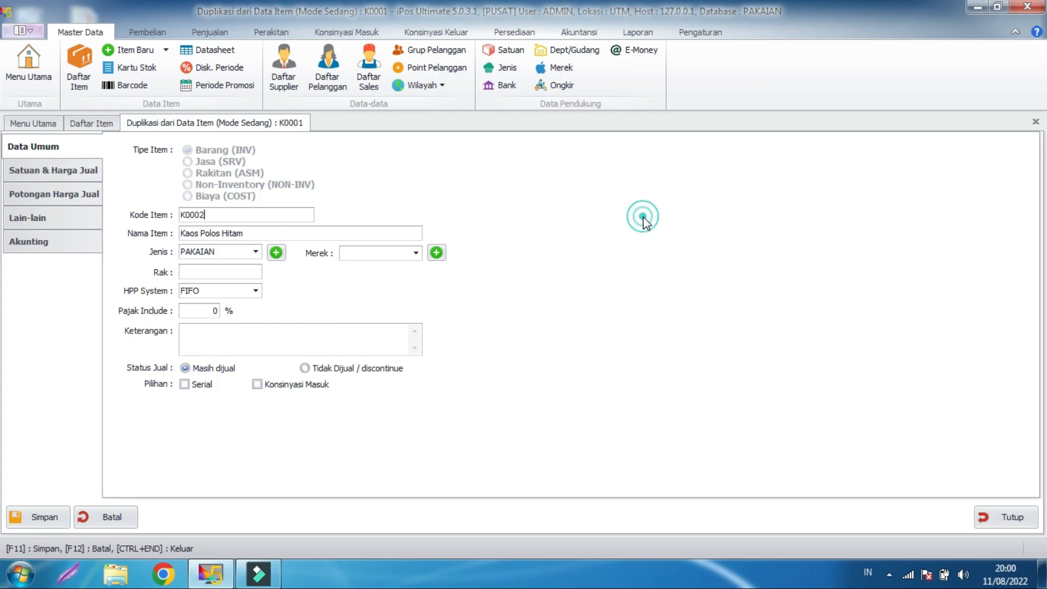
- Check the copied unit prices and minimum stock of Kaos Polos Hitam, and save the item
{"action": "left_click", "coordinate": [51, 169]}
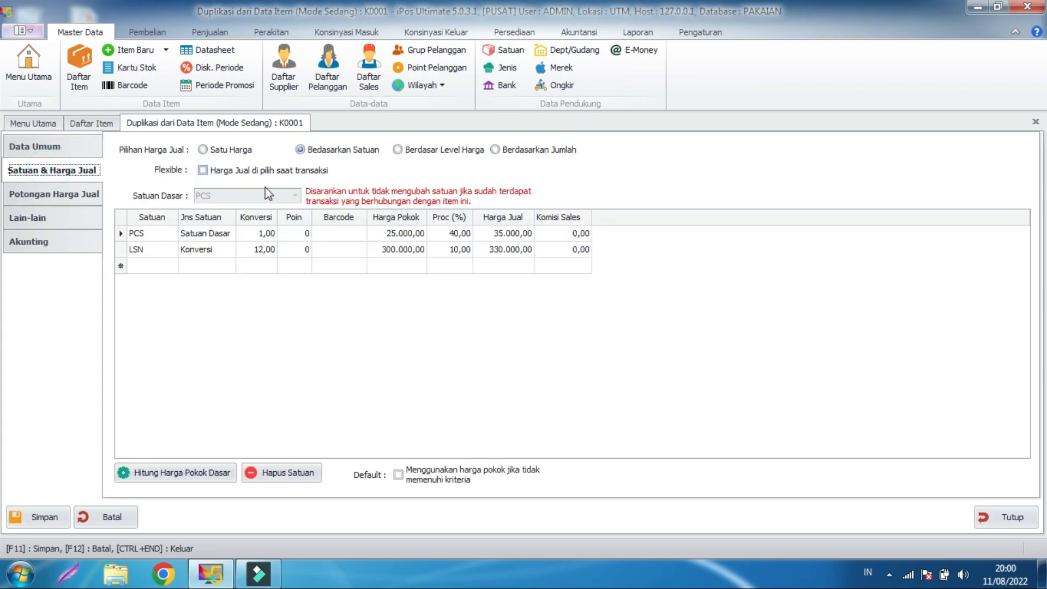
{"action": "left_click", "coordinate": [45, 201]}
{"action": "left_click", "coordinate": [43, 216]}
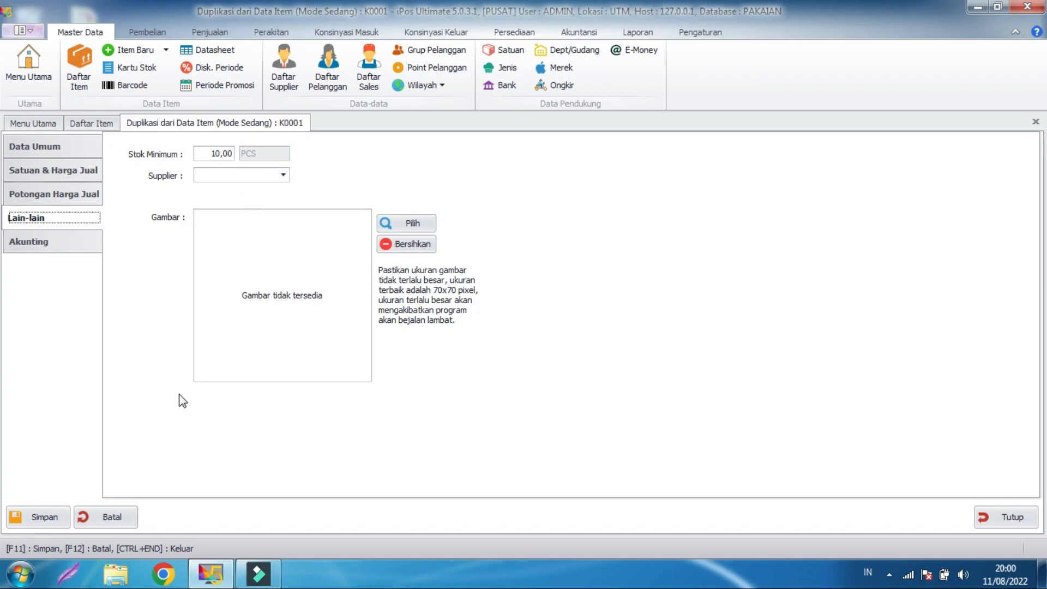
{"action": "left_click", "coordinate": [30, 515]}
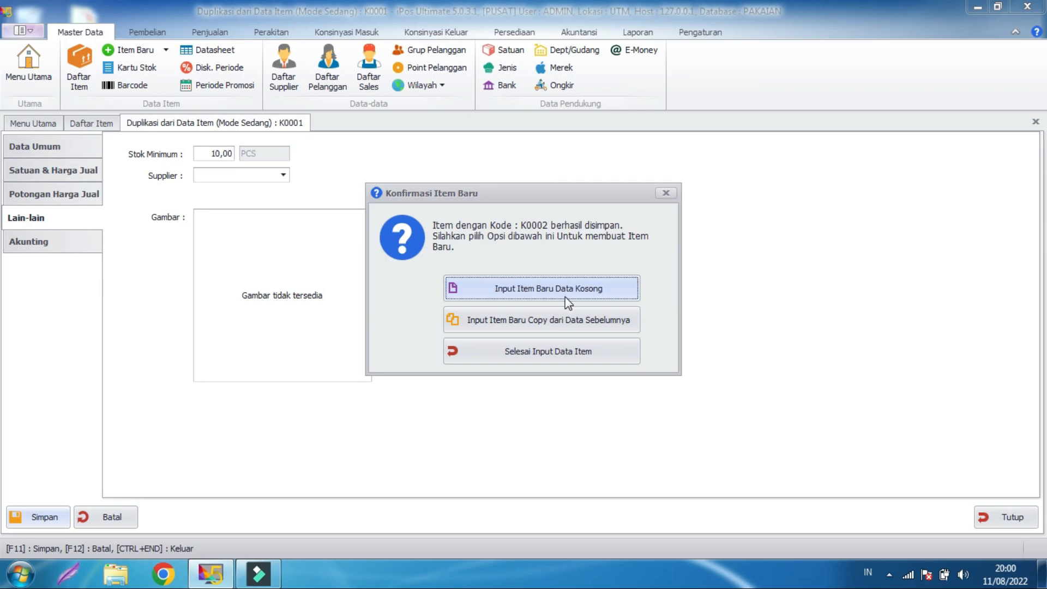
- Start a blank new item with the code C0001, the name Celana Jeans and the type (Jenis) PAKAIAN
{"action": "left_click", "coordinate": [571, 293]}
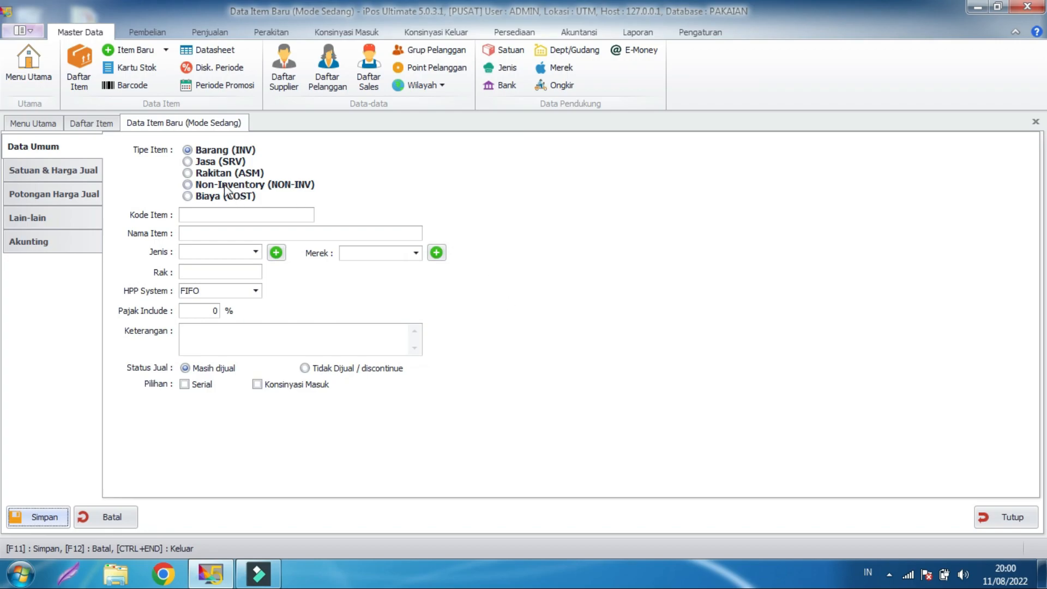
{"action": "left_click", "coordinate": [234, 214]}
{"action": "type", "text": "C0001"}
{"action": "left_click", "coordinate": [354, 231]}
{"action": "type", "text": "Celan"}
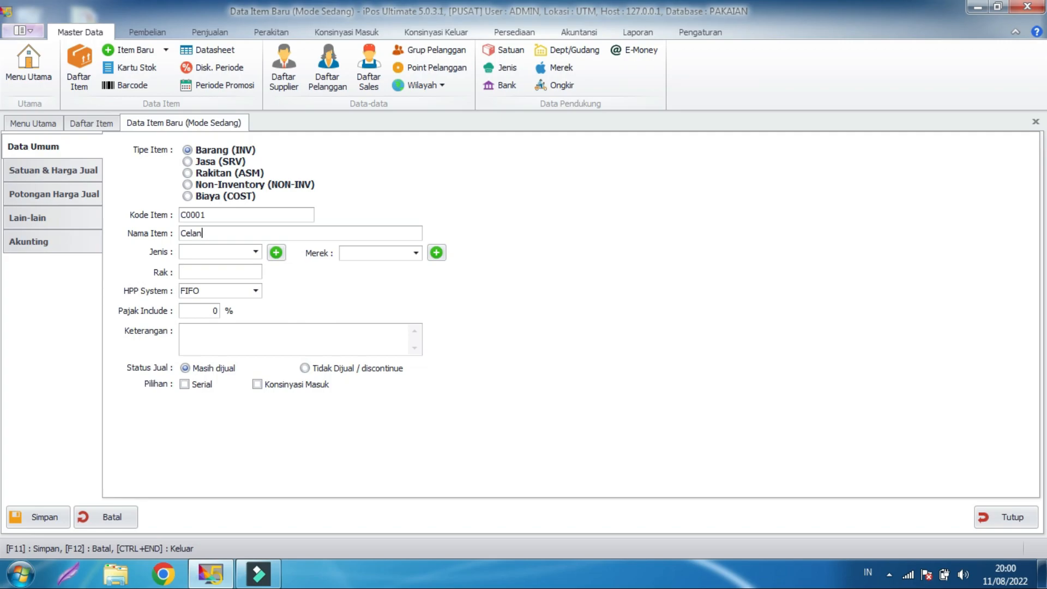
{"action": "type", "text": "a Jeans"}
{"action": "left_click", "coordinate": [256, 252]}
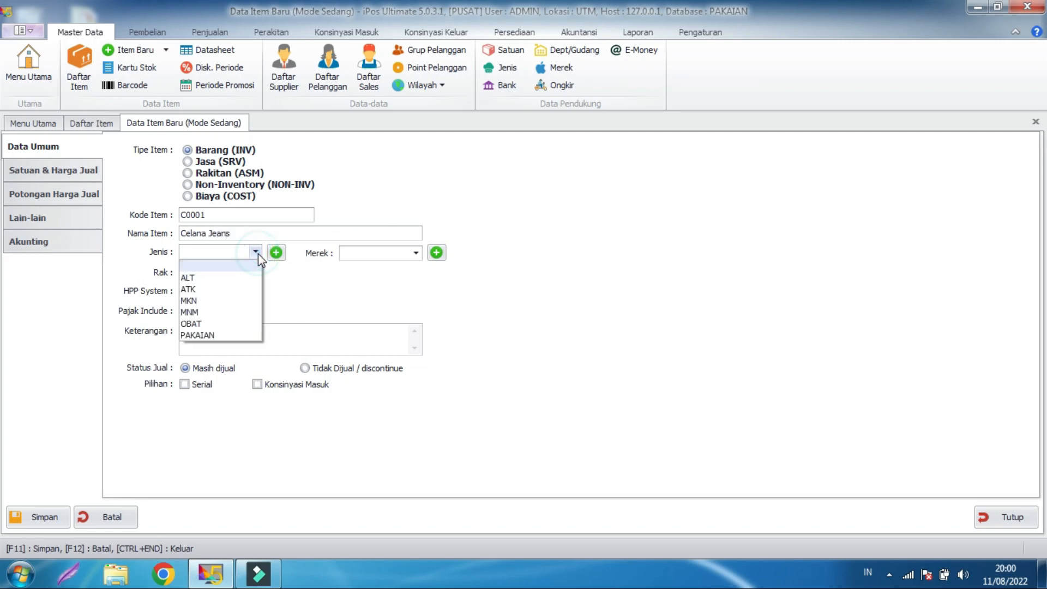
{"action": "left_click", "coordinate": [220, 335]}
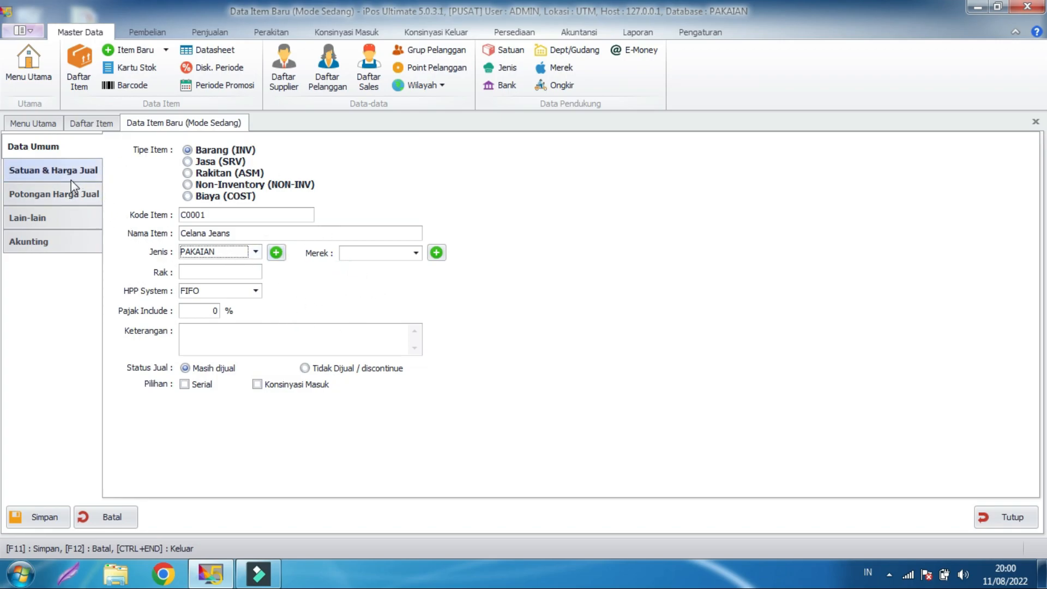
- Set the base unit of Celana Jeans to PCS and its cost price (Harga Pokok) to 70.000
{"action": "left_click", "coordinate": [42, 170]}
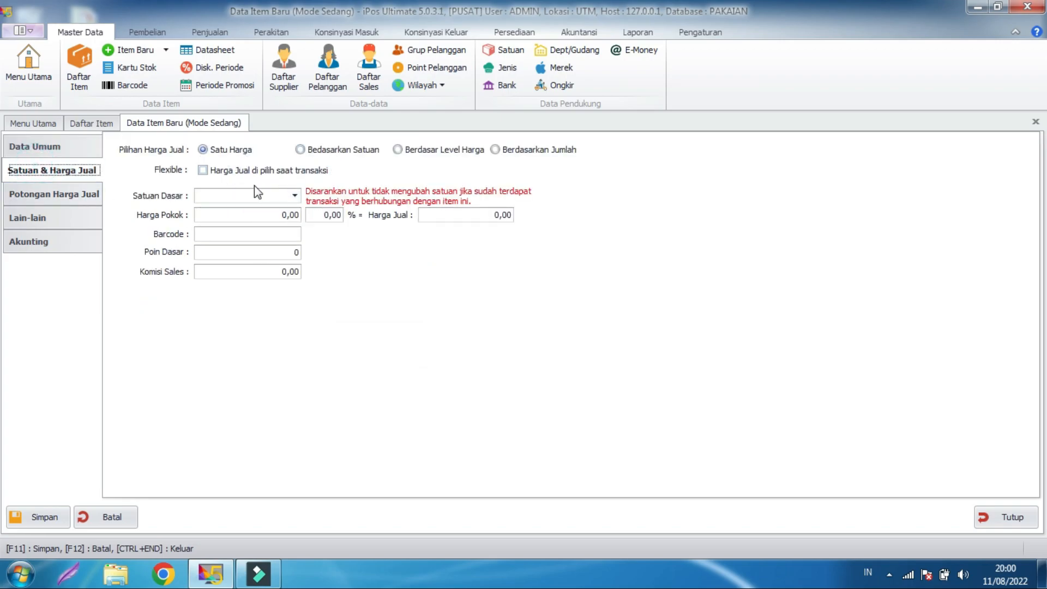
{"action": "left_click", "coordinate": [294, 195]}
{"action": "left_click", "coordinate": [214, 273]}
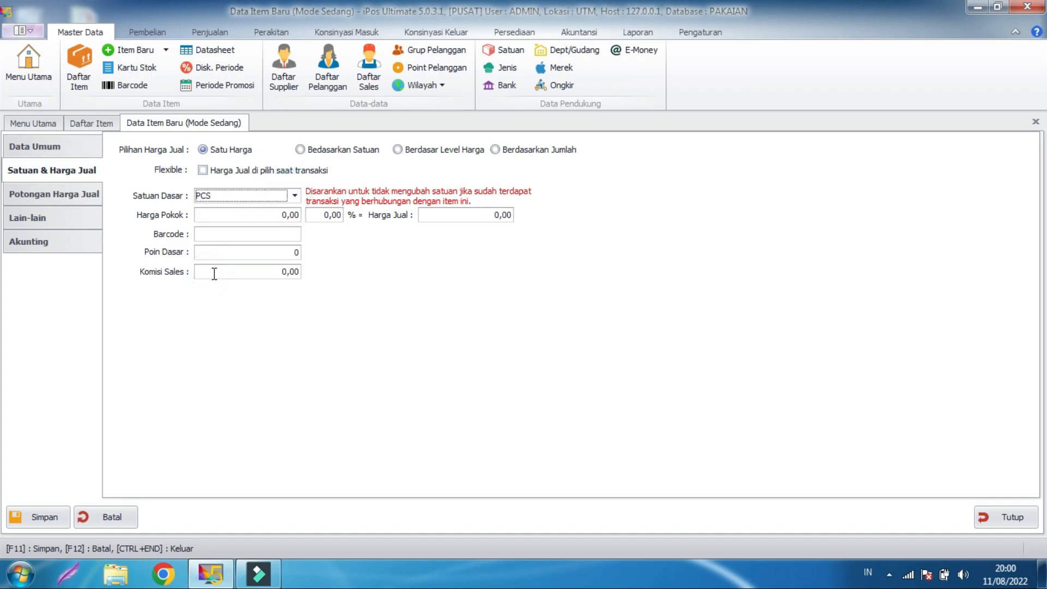
{"action": "left_click", "coordinate": [280, 215]}
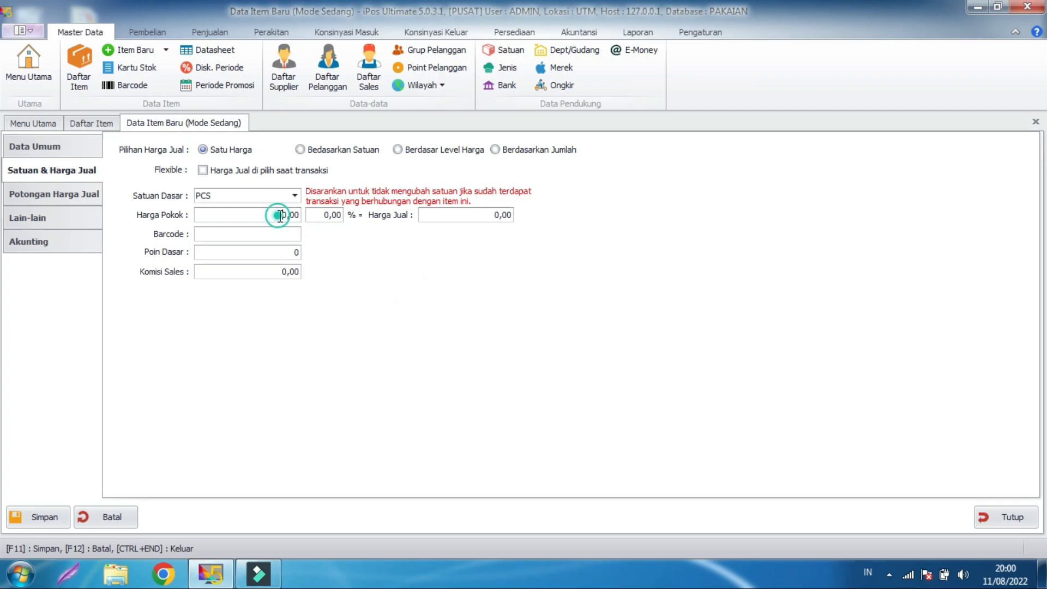
{"action": "double_click", "coordinate": [281, 215]}
{"action": "type", "text": "70000"}
{"action": "left_click", "coordinate": [616, 322]}
- Set the selling price (Harga Jual) of Celana Jeans to 100.000
{"action": "left_click", "coordinate": [467, 216]}
{"action": "double_click", "coordinate": [482, 215]}
{"action": "type", "text": "100"}
{"action": "left_click", "coordinate": [274, 237]}
{"action": "left_click", "coordinate": [286, 252]}
{"action": "left_click", "coordinate": [282, 256]}
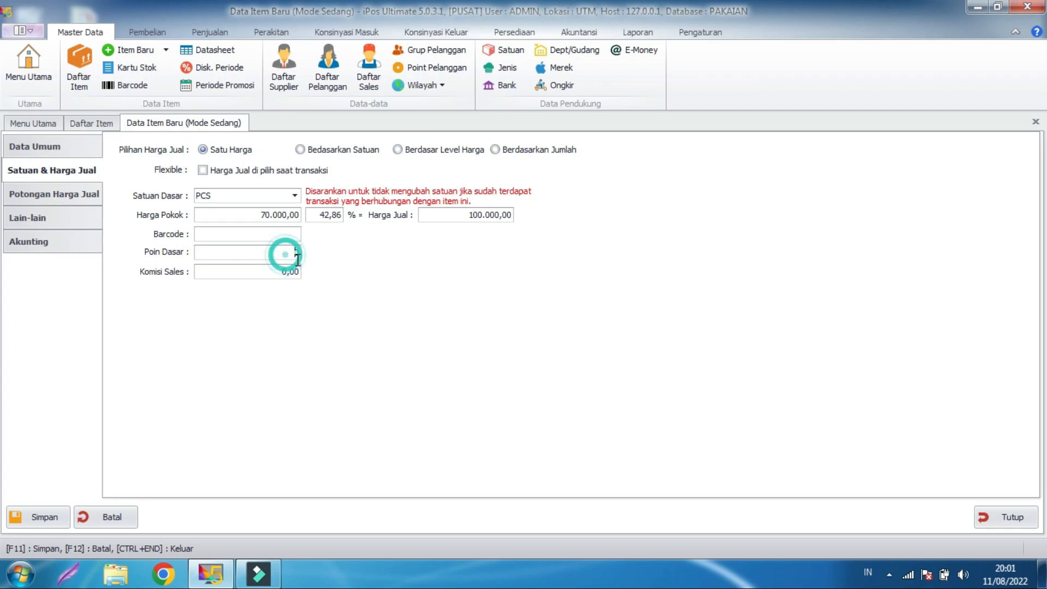
{"action": "left_click", "coordinate": [289, 252]}
{"action": "left_click", "coordinate": [285, 254]}
{"action": "left_click", "coordinate": [285, 254]}
{"action": "left_click", "coordinate": [293, 255]}
{"action": "left_click", "coordinate": [286, 270]}
{"action": "left_click_drag", "start_coordinate": [286, 270], "coordinate": [272, 267]}
{"action": "left_click", "coordinate": [271, 270]}
{"action": "left_click", "coordinate": [365, 277]}
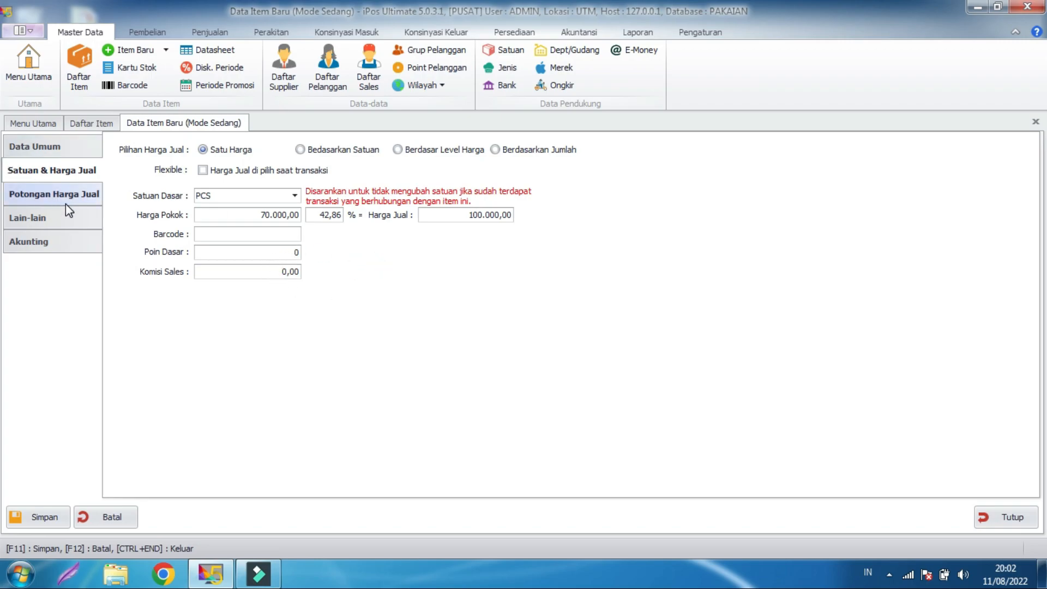
- Set the minimum stock of Celana Jeans to 5 and save the item
{"action": "left_click", "coordinate": [74, 223]}
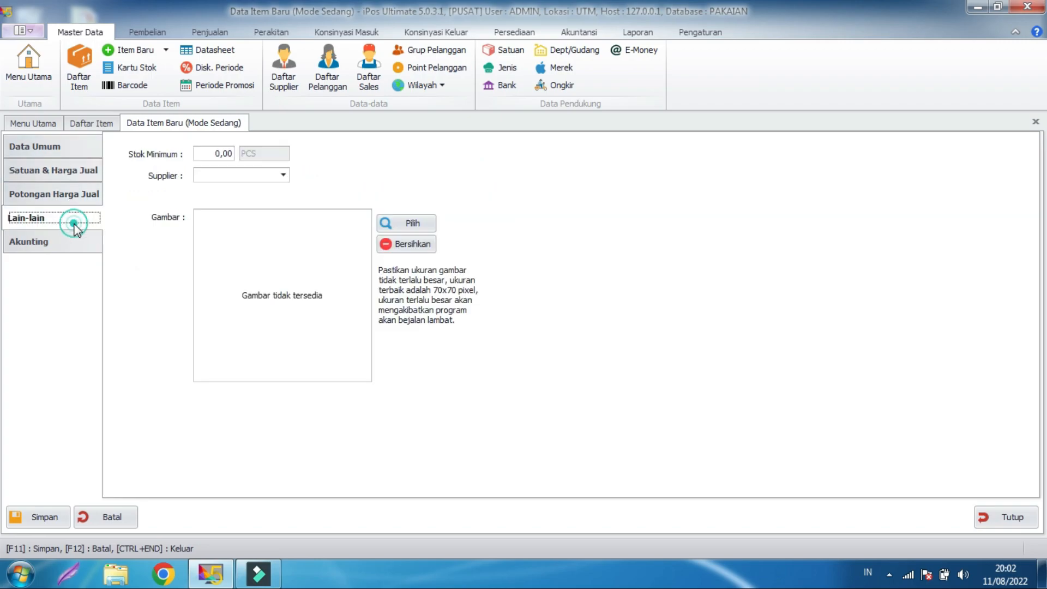
{"action": "left_click", "coordinate": [220, 153]}
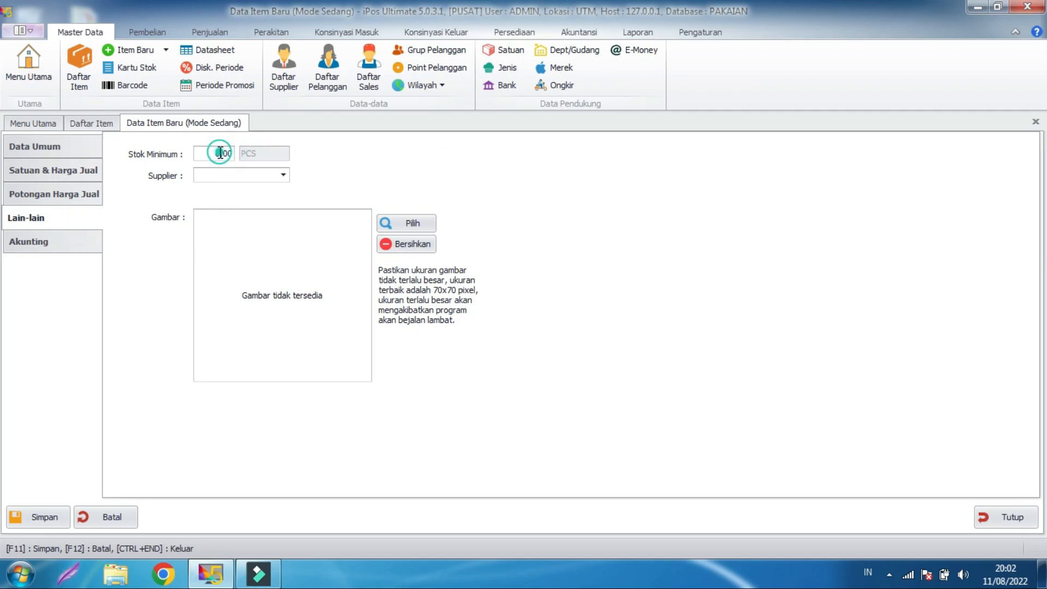
{"action": "type", "text": "5"}
{"action": "left_click", "coordinate": [385, 166]}
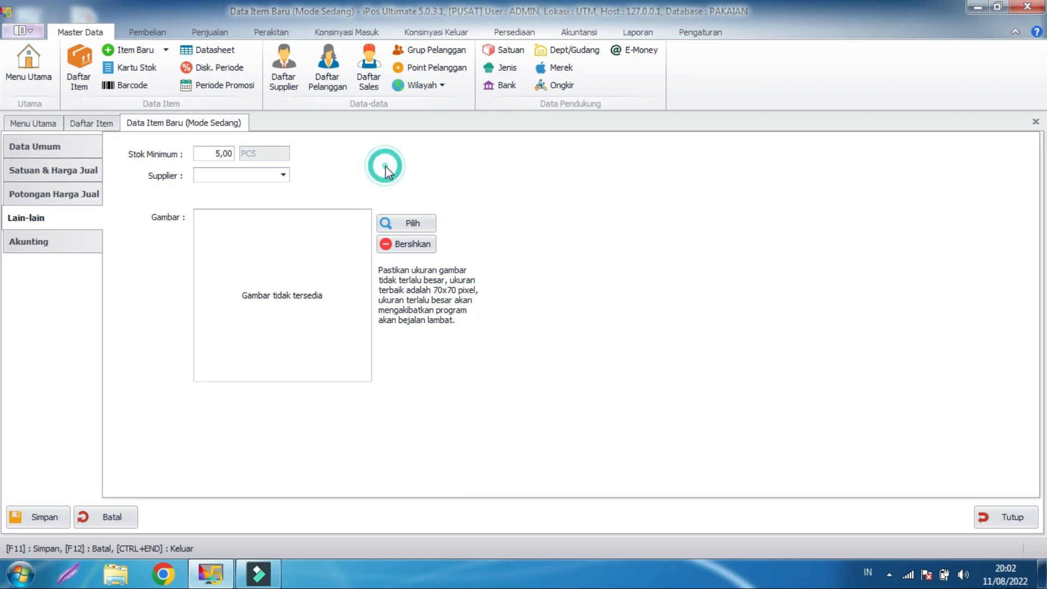
{"action": "left_click", "coordinate": [357, 152]}
{"action": "left_click", "coordinate": [42, 516]}
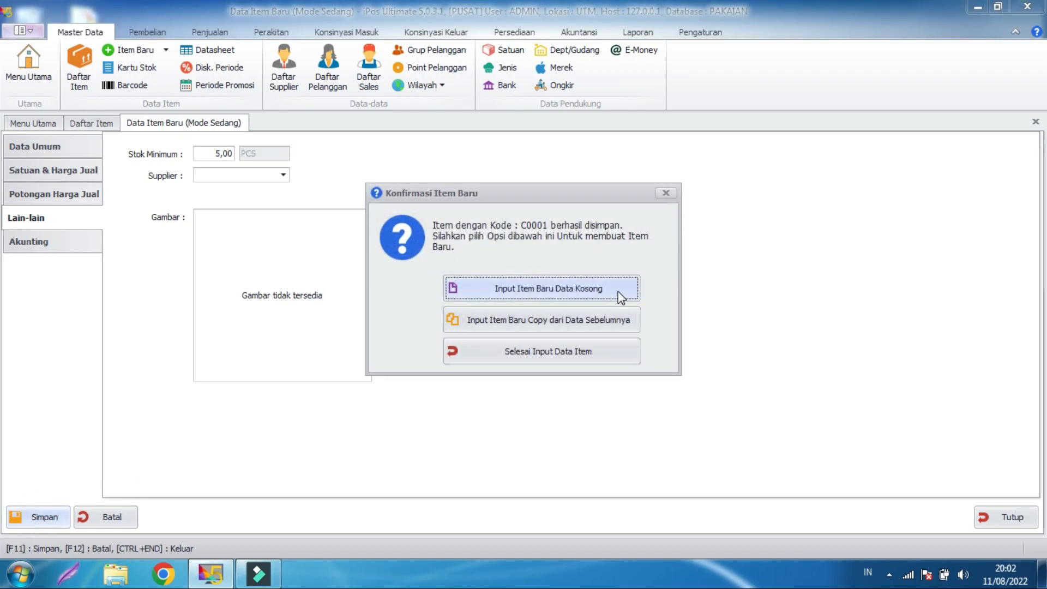
- Start a blank new item with the code SPT0001 and the name Sepatu
{"action": "left_click", "coordinate": [618, 291]}
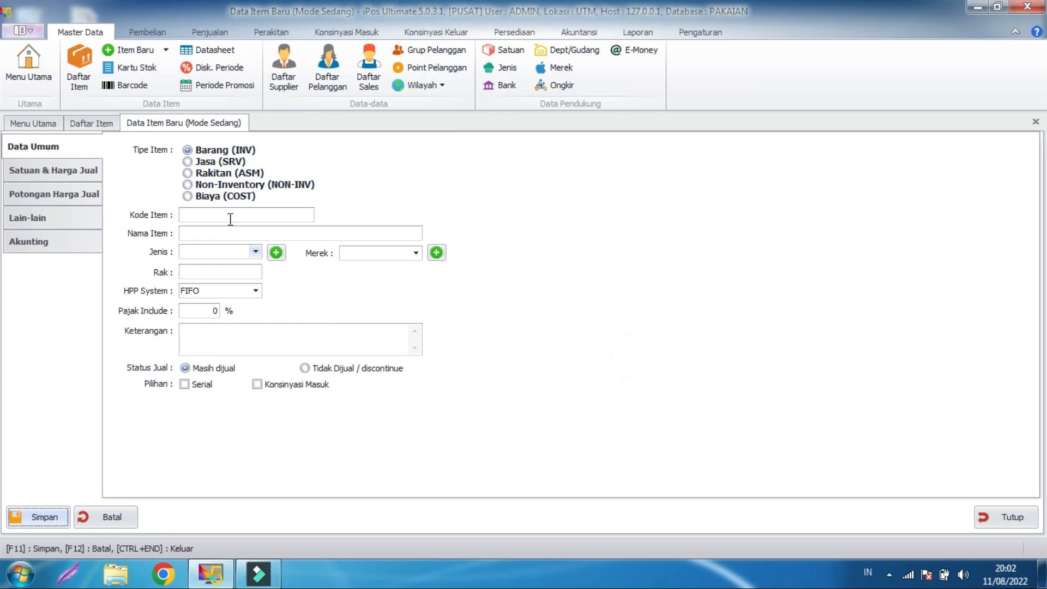
{"action": "left_click", "coordinate": [226, 214]}
{"action": "left_click", "coordinate": [228, 214]}
{"action": "type", "text": "S"}
{"action": "type", "text": "e"}
{"action": "type", "text": "PT0001"}
{"action": "type", "text": "Sepatu"}
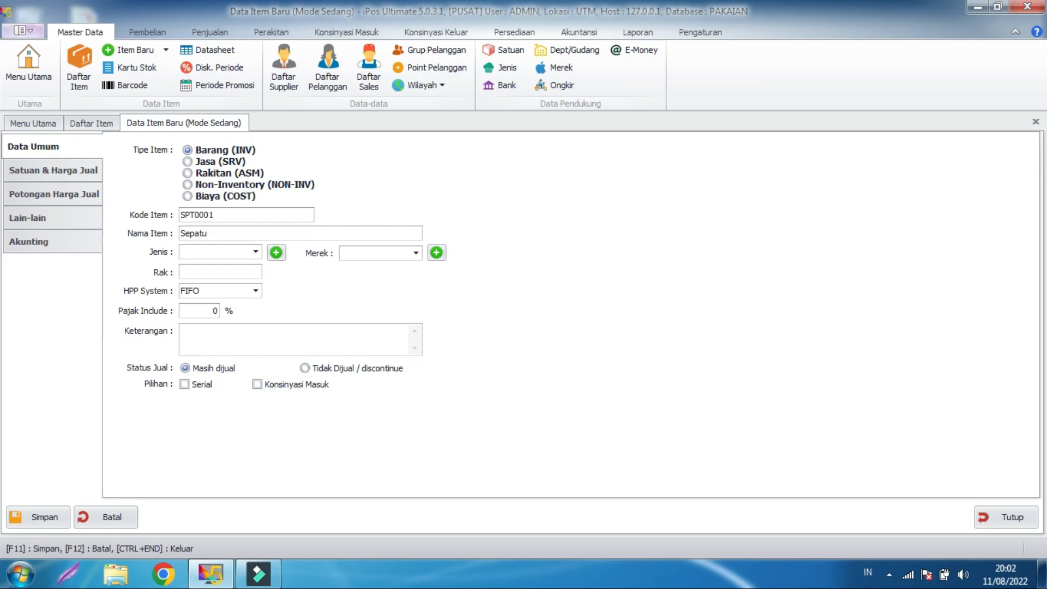
{"action": "left_click", "coordinate": [228, 230]}
- Set the type (Jenis) of the Sepatu item to PAKAIAN
{"action": "left_click", "coordinate": [251, 257]}
{"action": "left_click", "coordinate": [232, 335]}
{"action": "left_click", "coordinate": [421, 338]}
{"action": "left_click", "coordinate": [443, 295]}
- Set the base unit of Sepatu to PCS and its cost price (Harga Pokok) to 200.000
{"action": "left_click", "coordinate": [48, 169]}
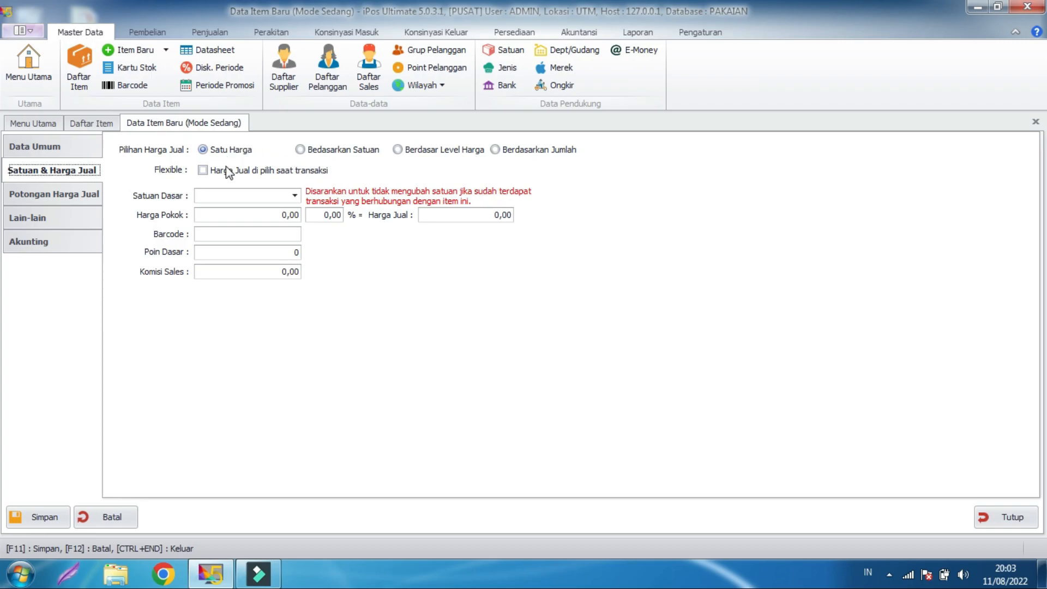
{"action": "left_click", "coordinate": [270, 196]}
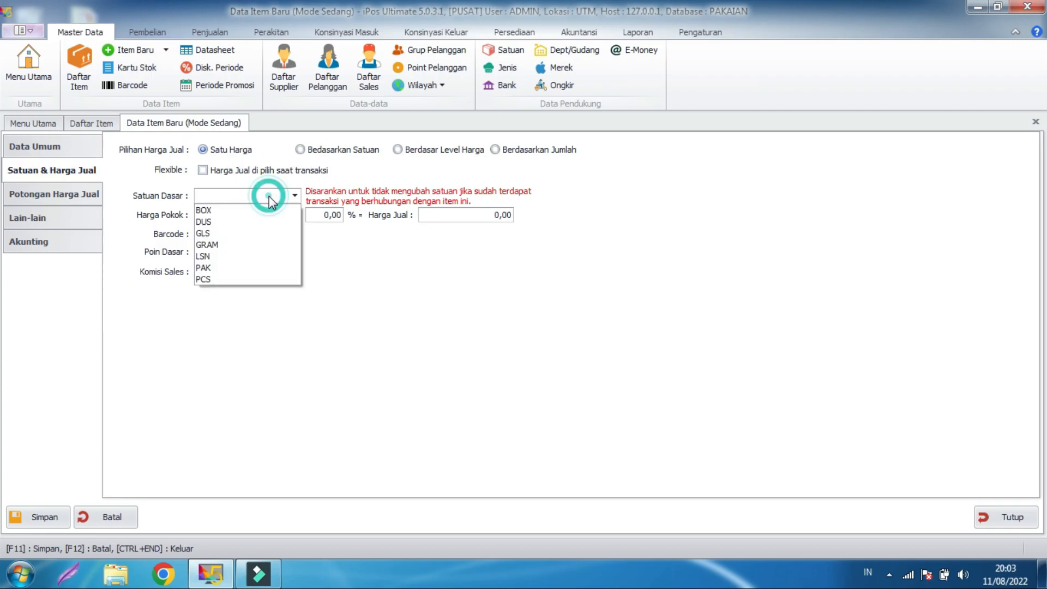
{"action": "left_click", "coordinate": [243, 279]}
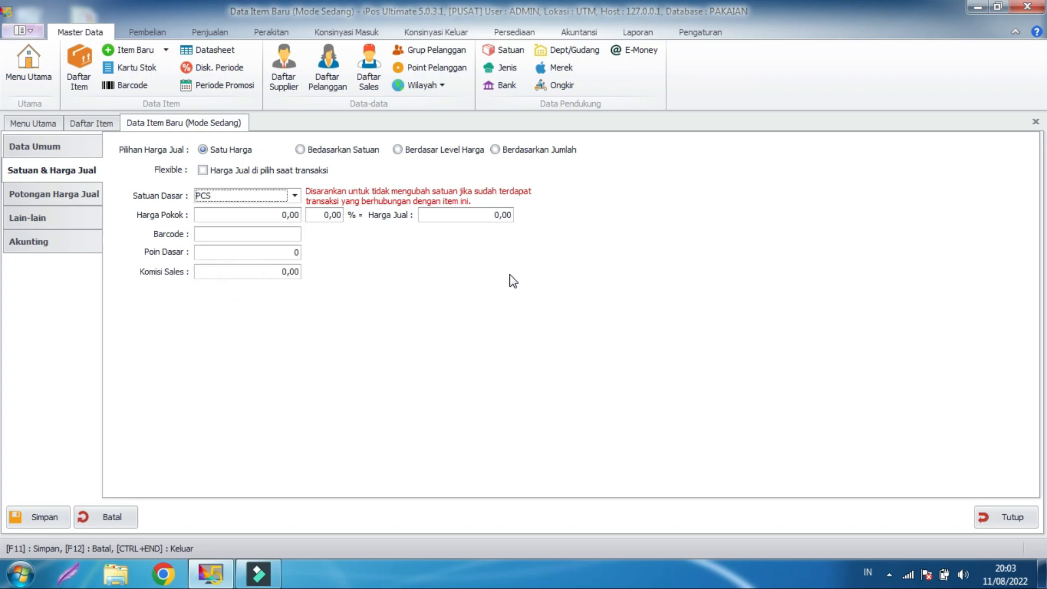
{"action": "left_click", "coordinate": [289, 212]}
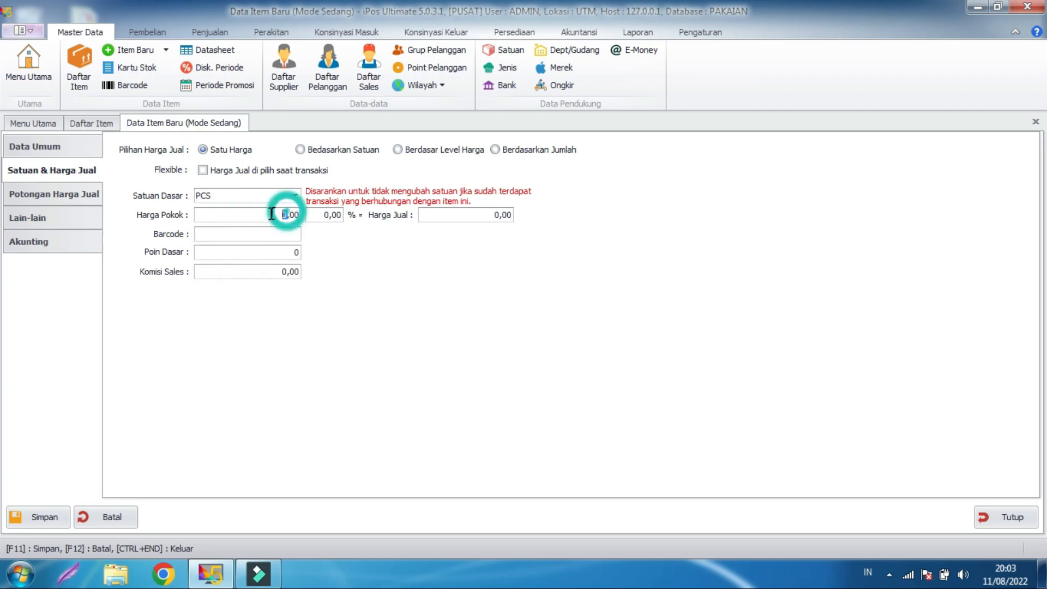
{"action": "type", "text": "200000"}
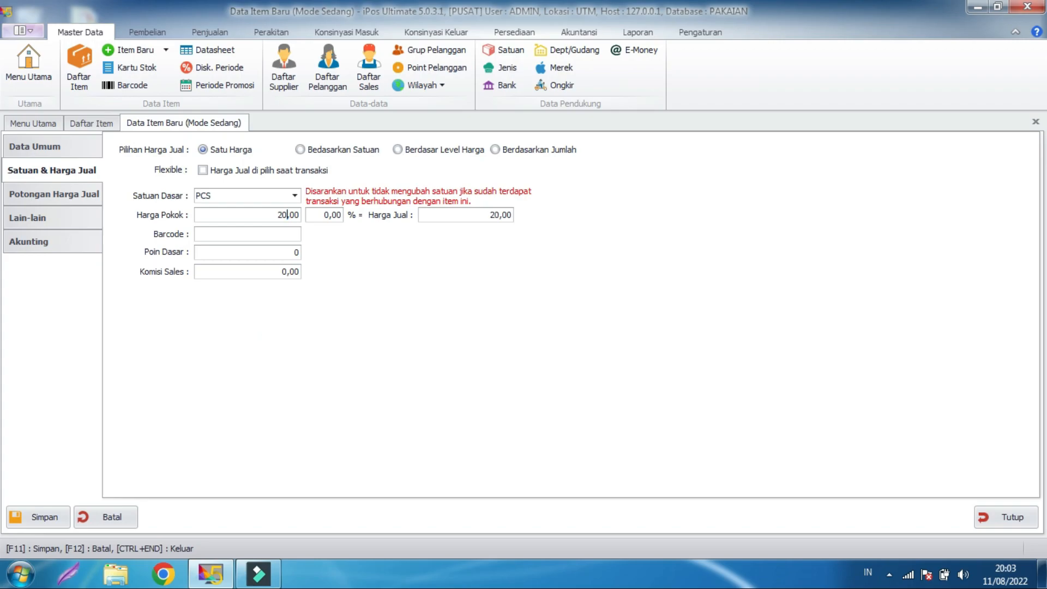
- Set the selling price (Harga Jual) of the Sepatu item to 300.000
{"action": "left_click", "coordinate": [420, 292]}
{"action": "left_click", "coordinate": [475, 214]}
{"action": "type", "text": "3"}
{"action": "left_click", "coordinate": [514, 299]}
- Set the minimum stock of Sepatu to 5, save the item and finish the item entry
{"action": "left_click", "coordinate": [79, 219]}
{"action": "left_click", "coordinate": [218, 152]}
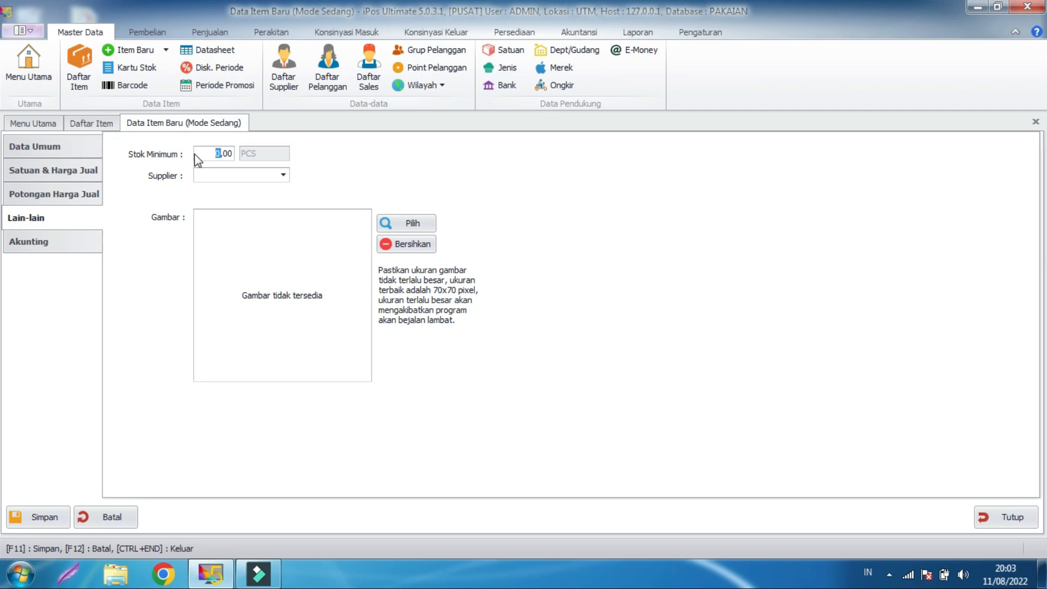
{"action": "type", "text": "5"}
{"action": "left_click", "coordinate": [639, 261]}
{"action": "left_click", "coordinate": [15, 517]}
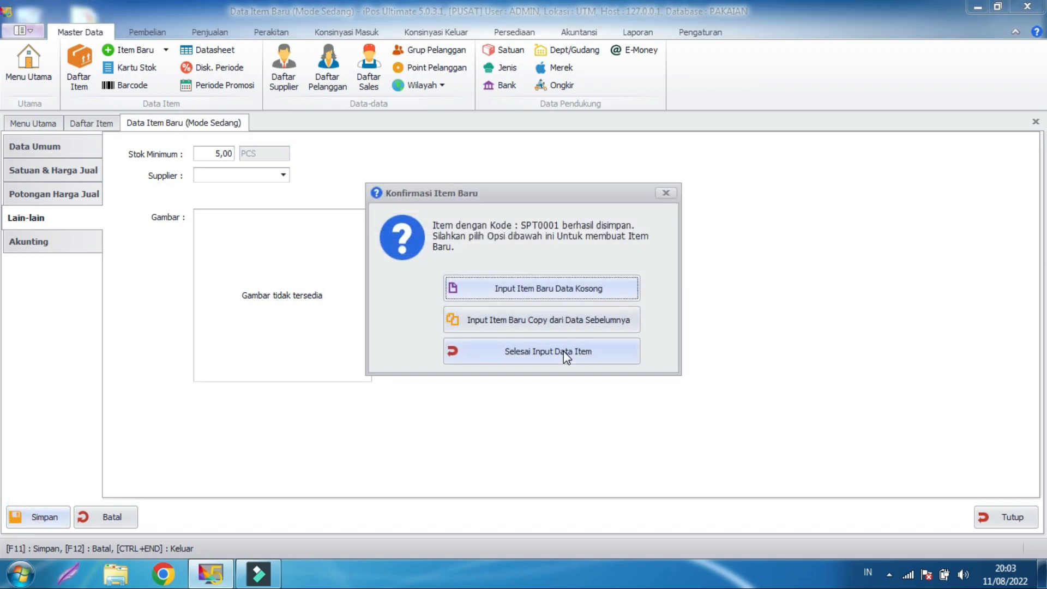
{"action": "left_click", "coordinate": [528, 356]}
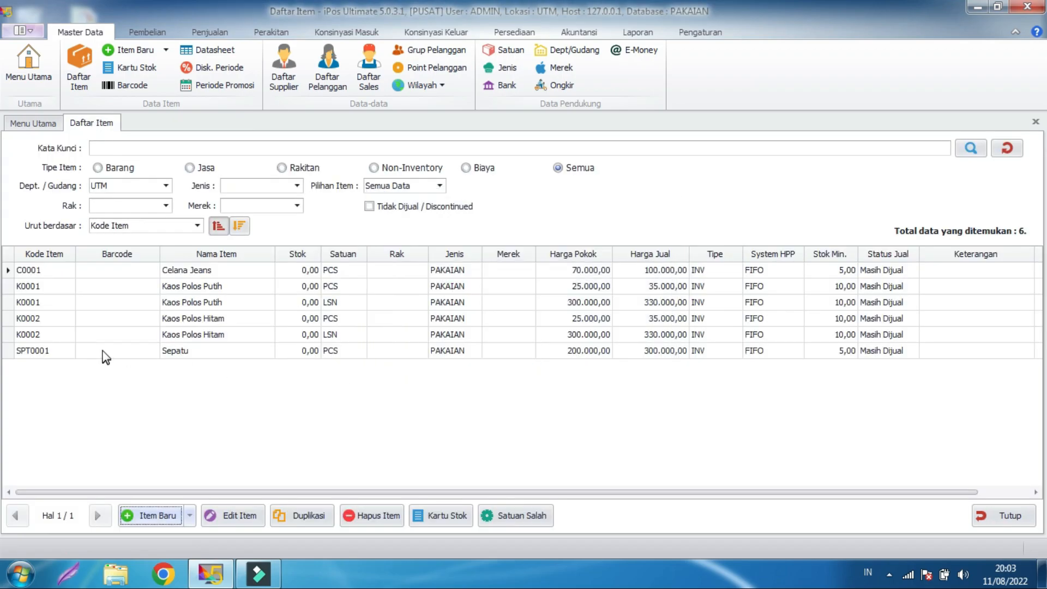
- Review the codes, names and units of the saved items in the item list
{"action": "left_click", "coordinate": [176, 281]}
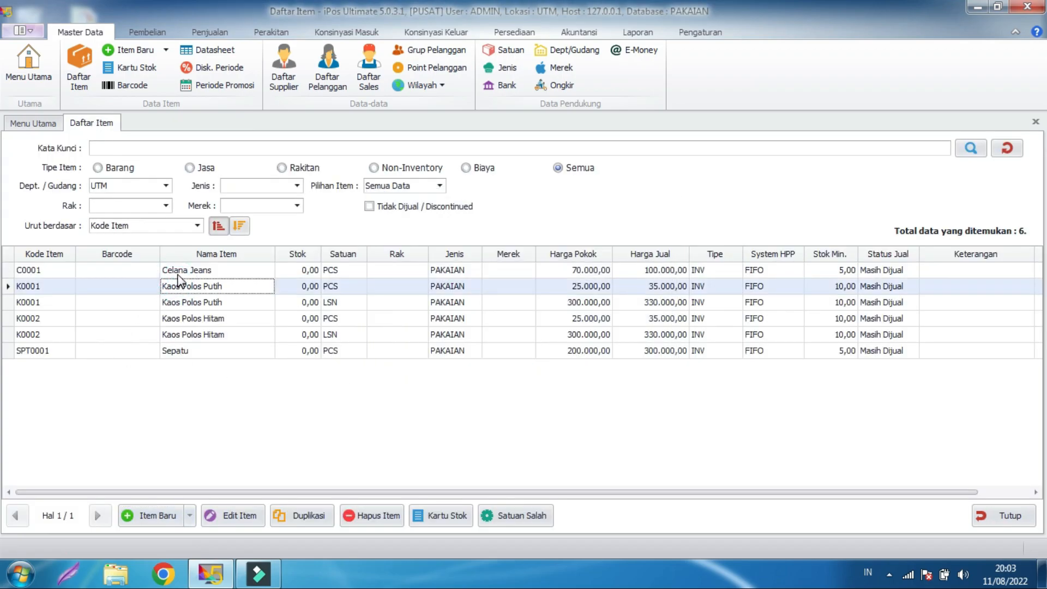
{"action": "left_click", "coordinate": [180, 271]}
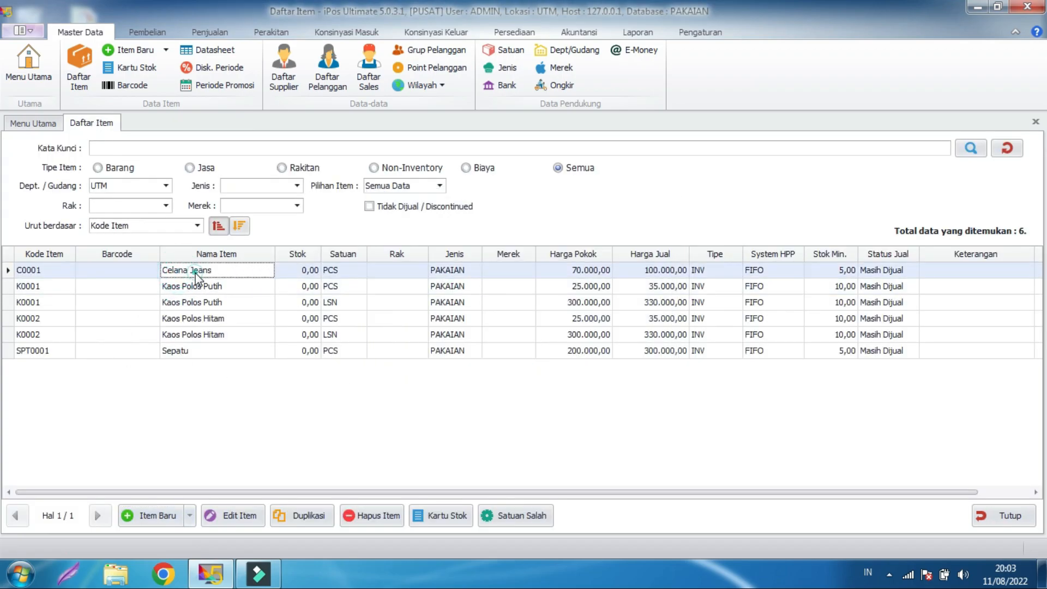
{"action": "left_click", "coordinate": [50, 270]}
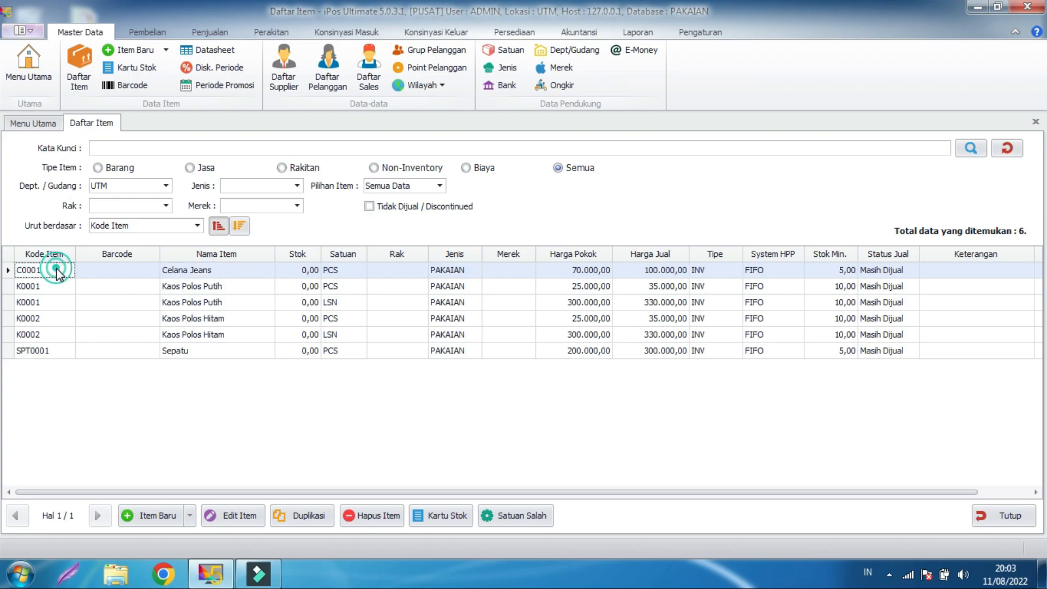
{"action": "left_click", "coordinate": [213, 286]}
{"action": "left_click", "coordinate": [212, 301]}
{"action": "left_click", "coordinate": [210, 287]}
{"action": "left_click", "coordinate": [208, 300]}
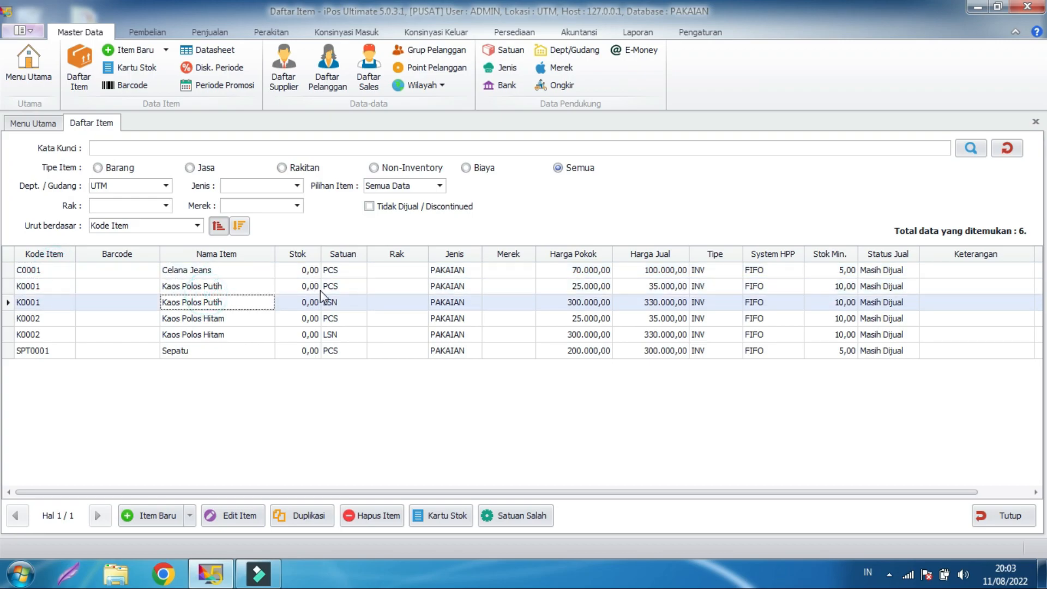
{"action": "left_click", "coordinate": [335, 286]}
{"action": "left_click", "coordinate": [337, 303]}
{"action": "left_click", "coordinate": [336, 319]}
{"action": "left_click", "coordinate": [338, 335]}
{"action": "left_click", "coordinate": [337, 319]}
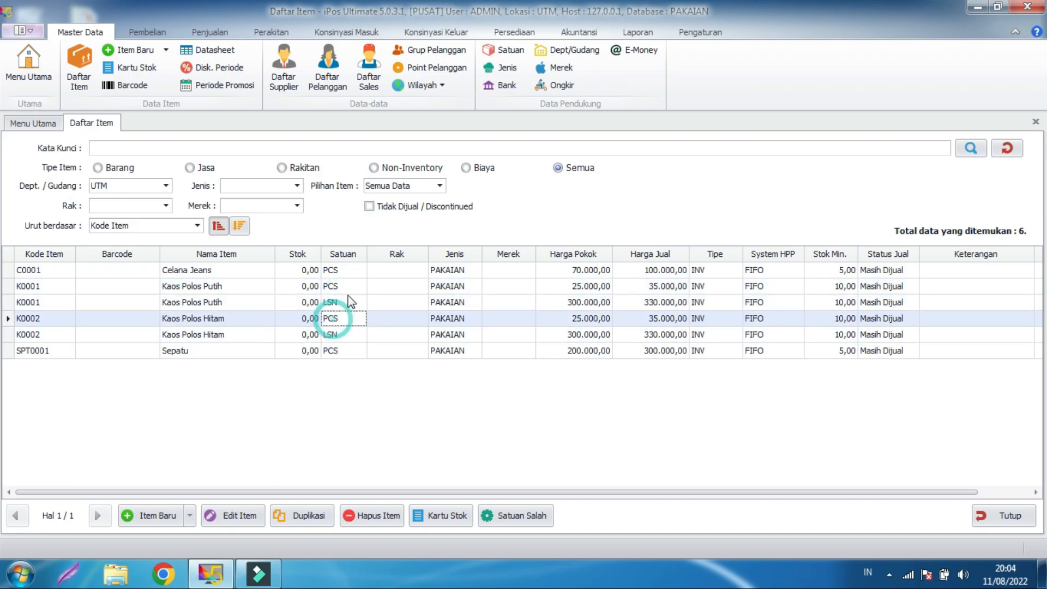
{"action": "left_click", "coordinate": [343, 351]}
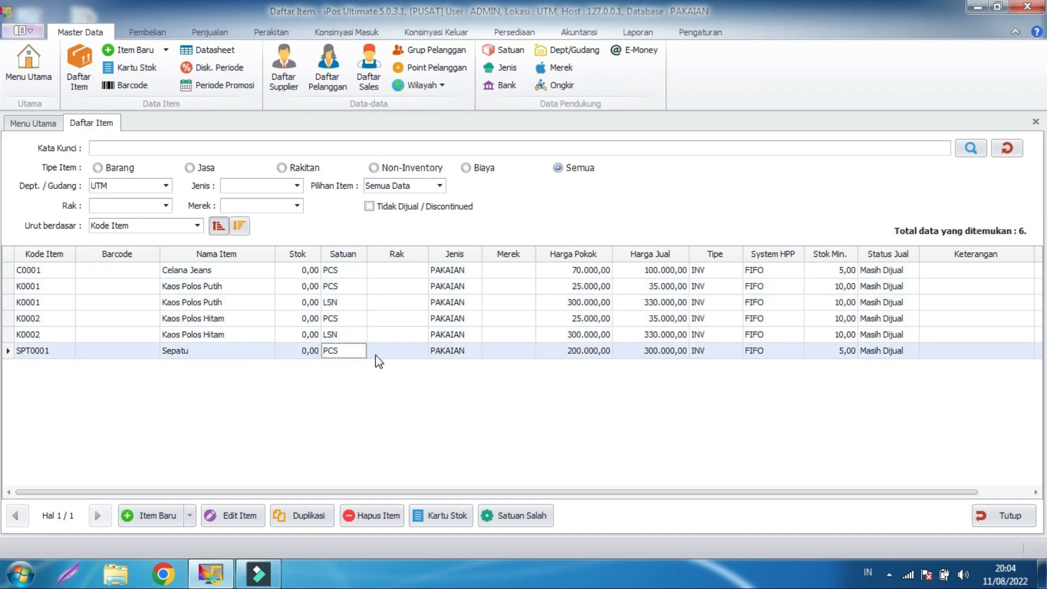
{"action": "left_click", "coordinate": [194, 354]}
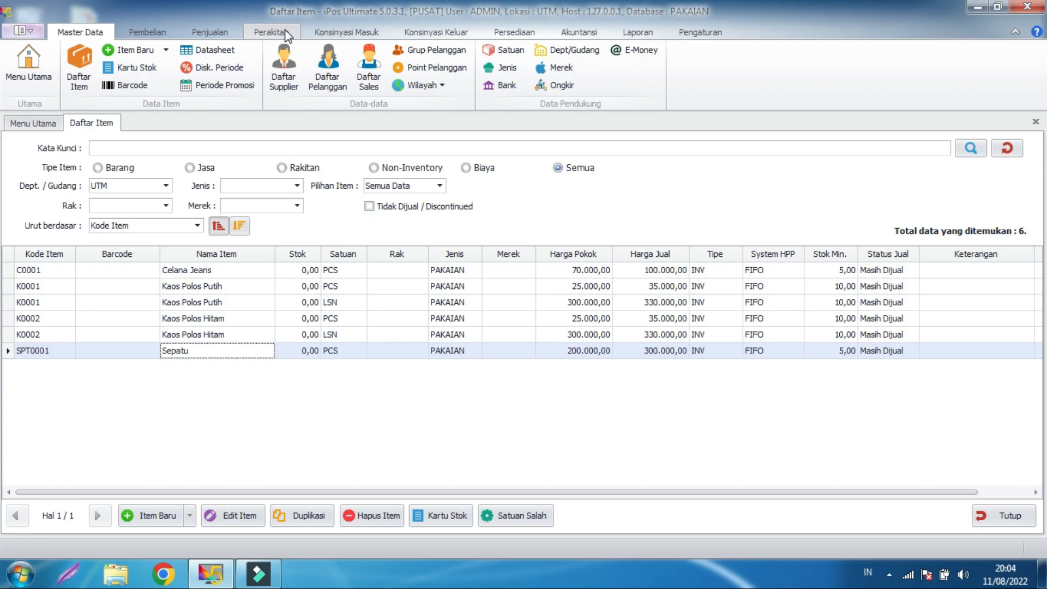
{"action": "left_click", "coordinate": [324, 413]}
- Start a new item of type Rakitan (ASM) and check that it offers an assembly component section
{"action": "left_click", "coordinate": [159, 517]}
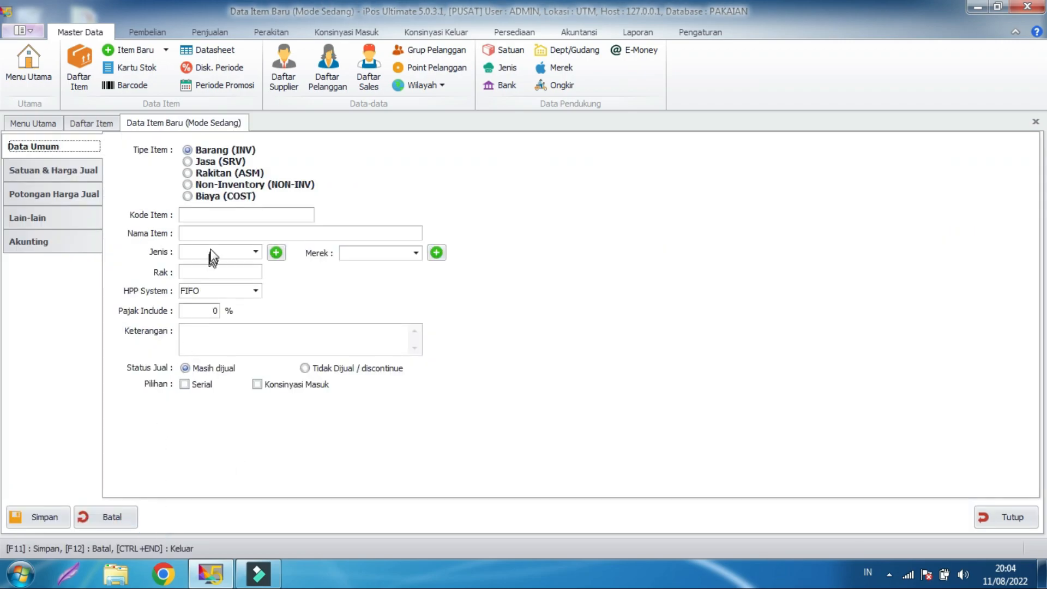
{"action": "left_click", "coordinate": [222, 174]}
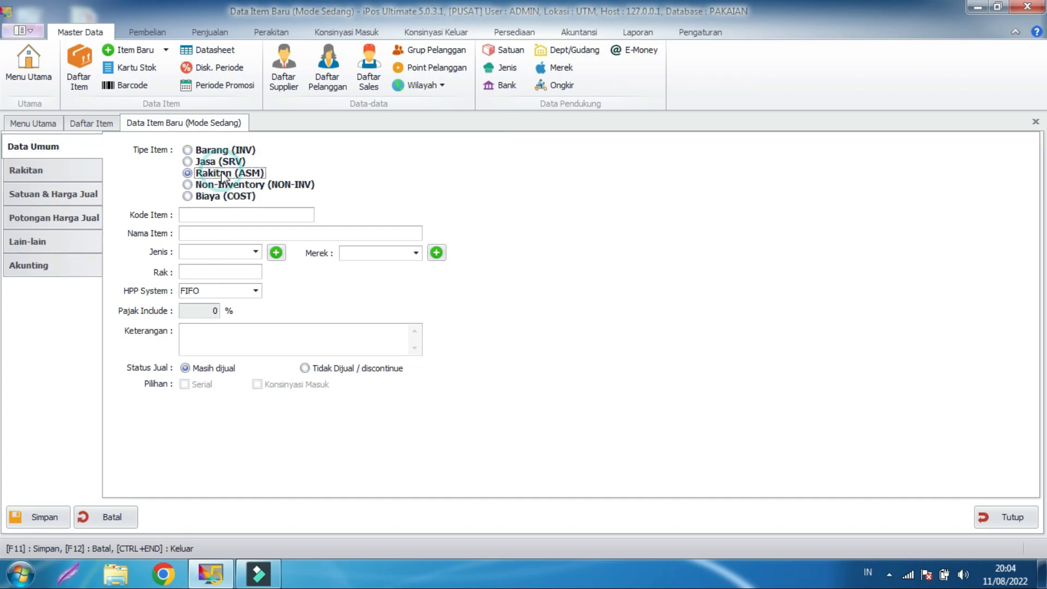
{"action": "left_click", "coordinate": [43, 172]}
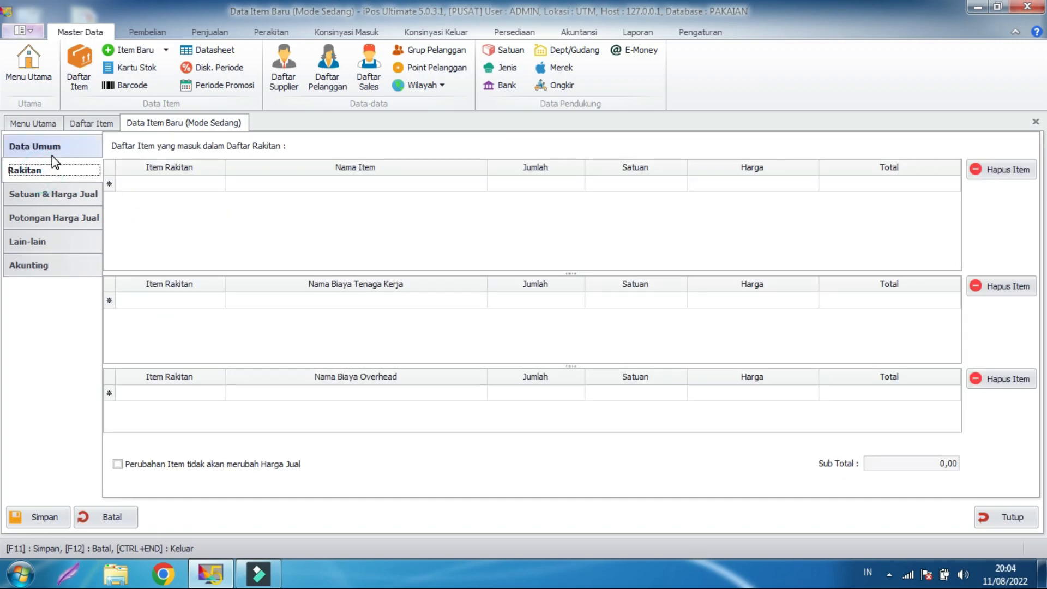
{"action": "left_click", "coordinate": [57, 145]}
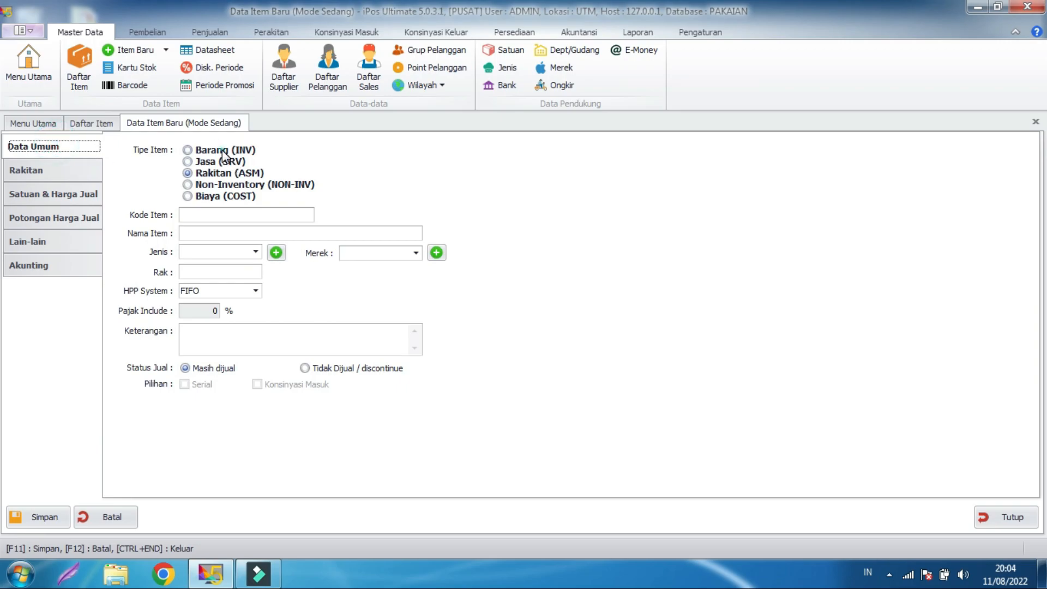
{"action": "left_click", "coordinate": [223, 150]}
{"action": "left_click", "coordinate": [195, 175]}
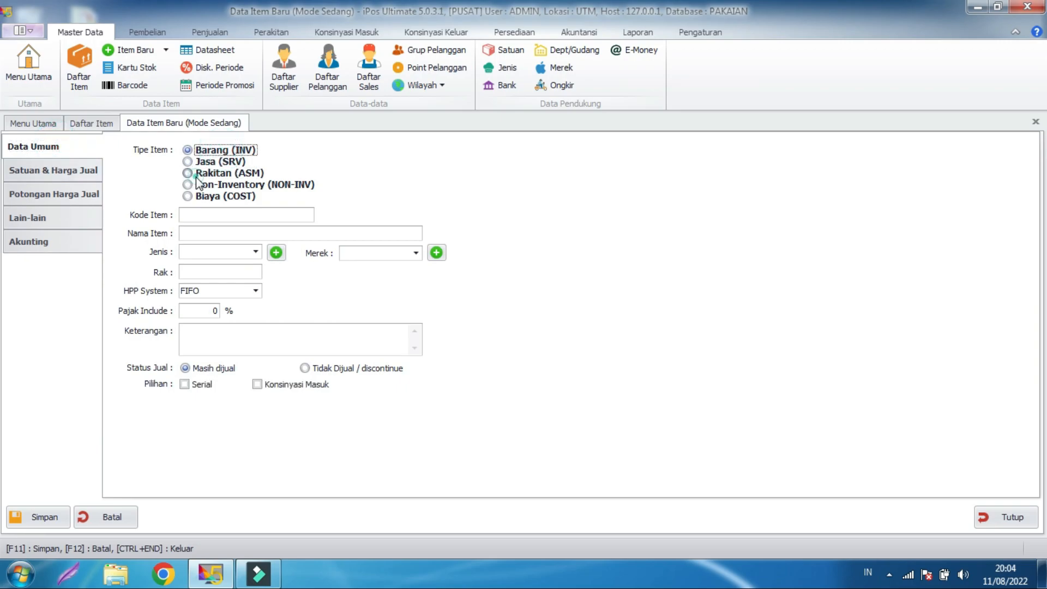
{"action": "left_click", "coordinate": [48, 172]}
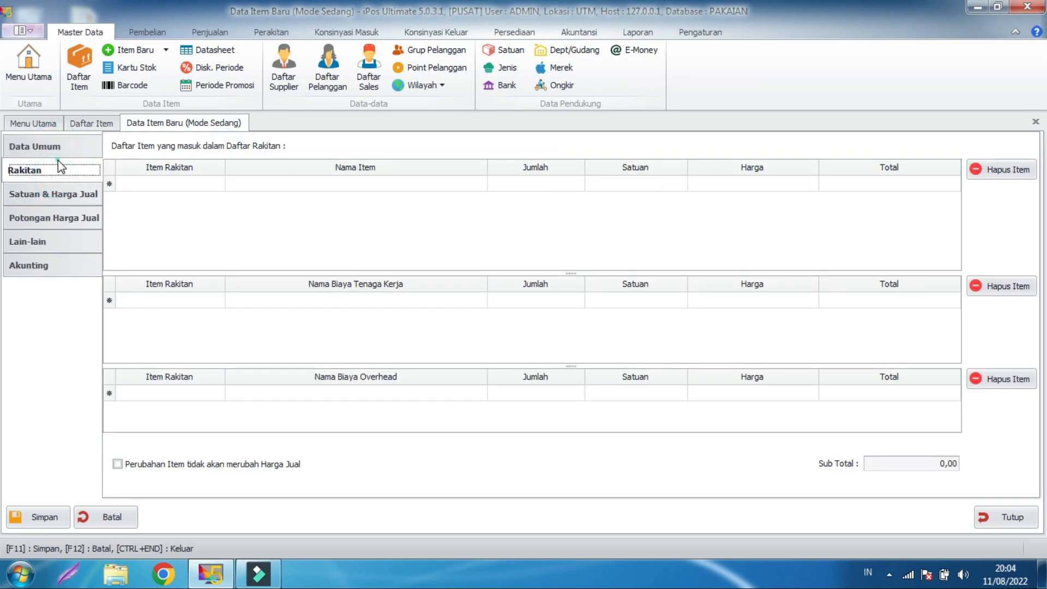
{"action": "left_click", "coordinate": [50, 146]}
- Give the assembly item the code RA00001, the name PAKET A and the type (Jenis) PAKAIAN
{"action": "left_click", "coordinate": [220, 217]}
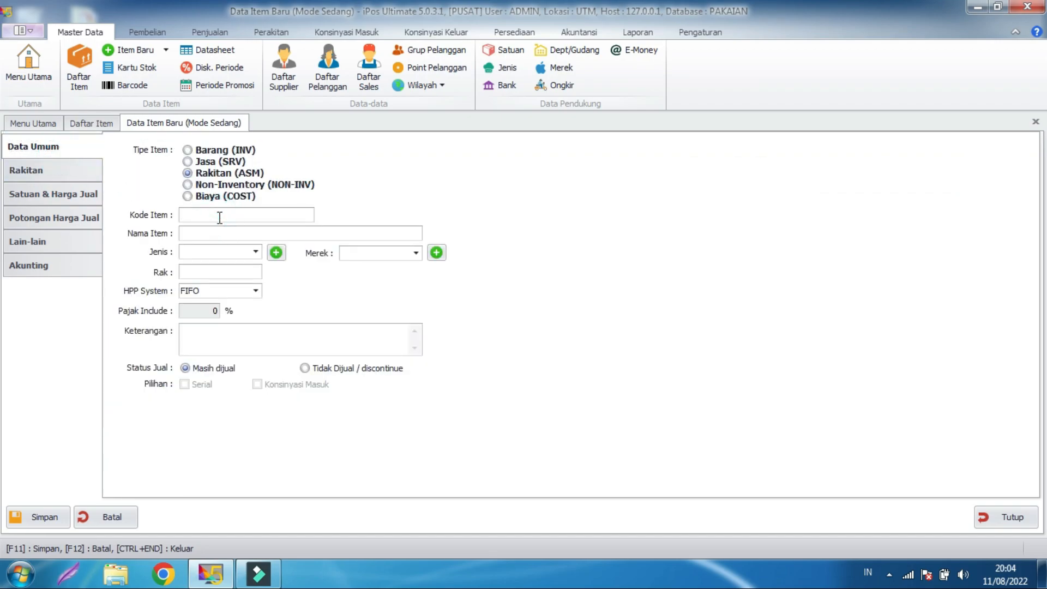
{"action": "type", "text": "RA00001"}
{"action": "key", "text": "Return"}
{"action": "type", "text": "PAKET A"}
{"action": "left_click", "coordinate": [252, 252]}
{"action": "left_click", "coordinate": [225, 336]}
{"action": "left_click", "coordinate": [373, 299]}
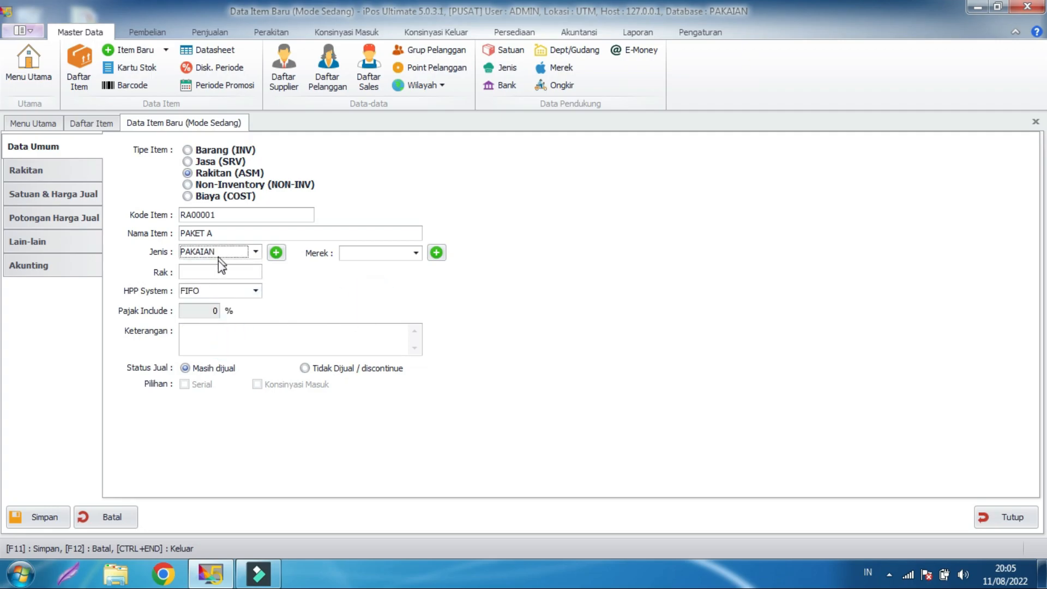
- Look up "ka" and add Kaos Polos Putih in PCS as the first component of PAKET A
{"action": "left_click", "coordinate": [55, 171]}
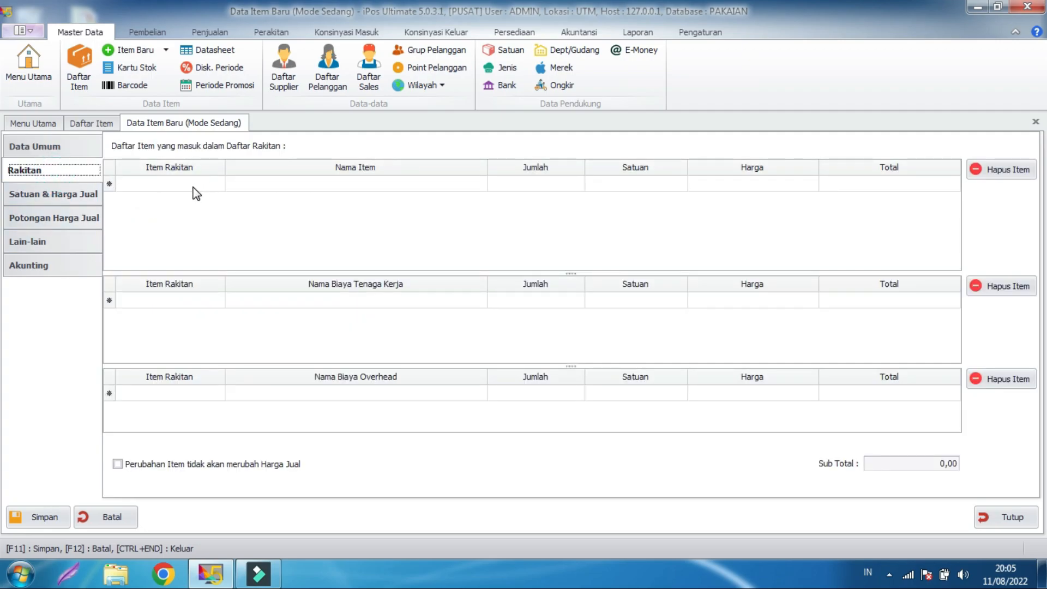
{"action": "left_click", "coordinate": [192, 184]}
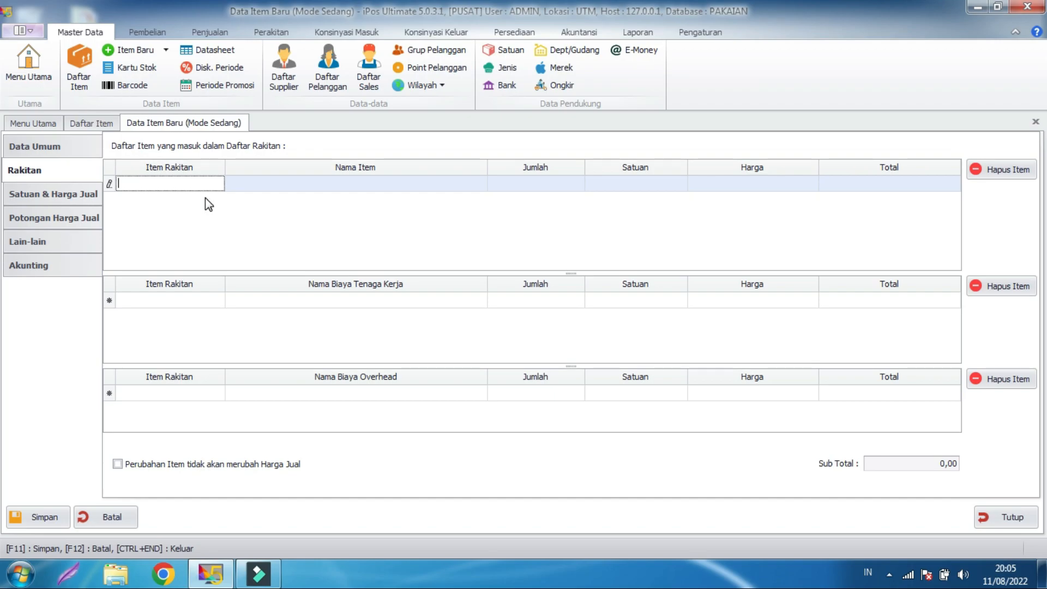
{"action": "type", "text": "ka"}
{"action": "key", "text": "Return"}
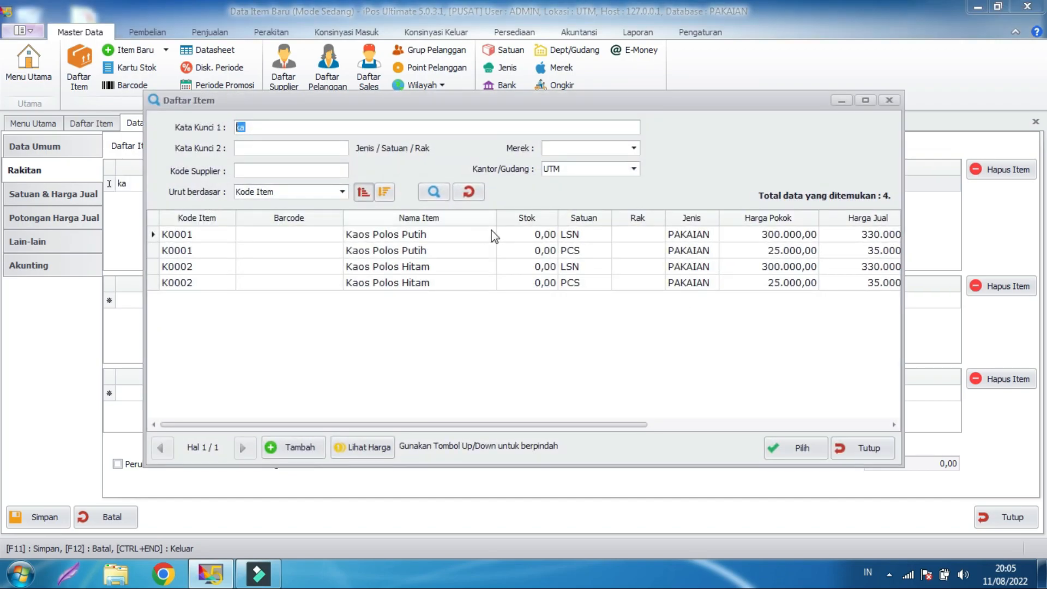
{"action": "left_click", "coordinate": [546, 251]}
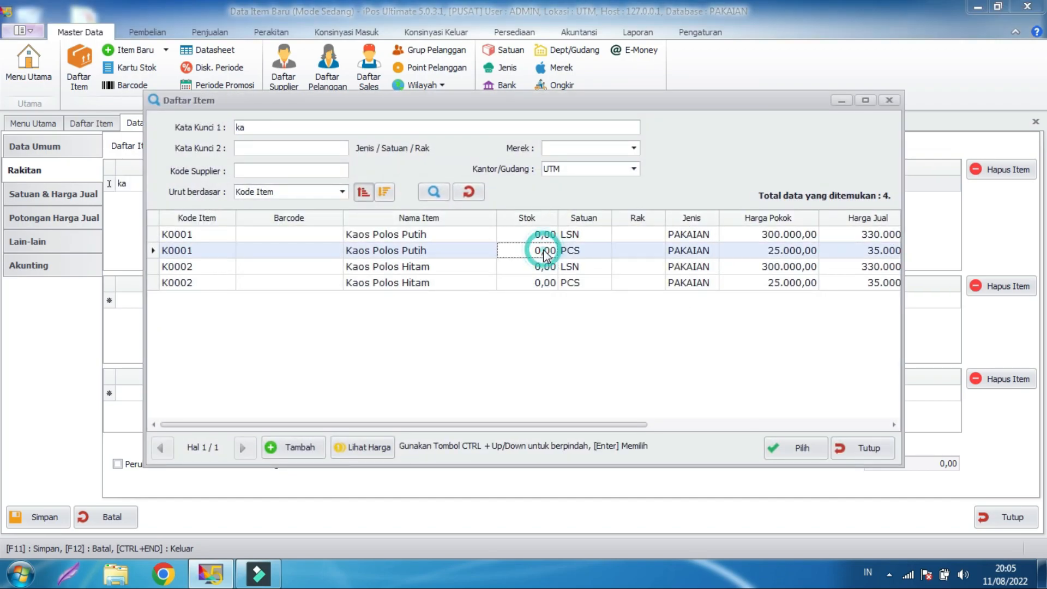
{"action": "double_click", "coordinate": [470, 251]}
{"action": "left_click", "coordinate": [386, 237]}
- Look up "cela" and add Celana Jeans as the second component of PAKET A
{"action": "left_click", "coordinate": [191, 200]}
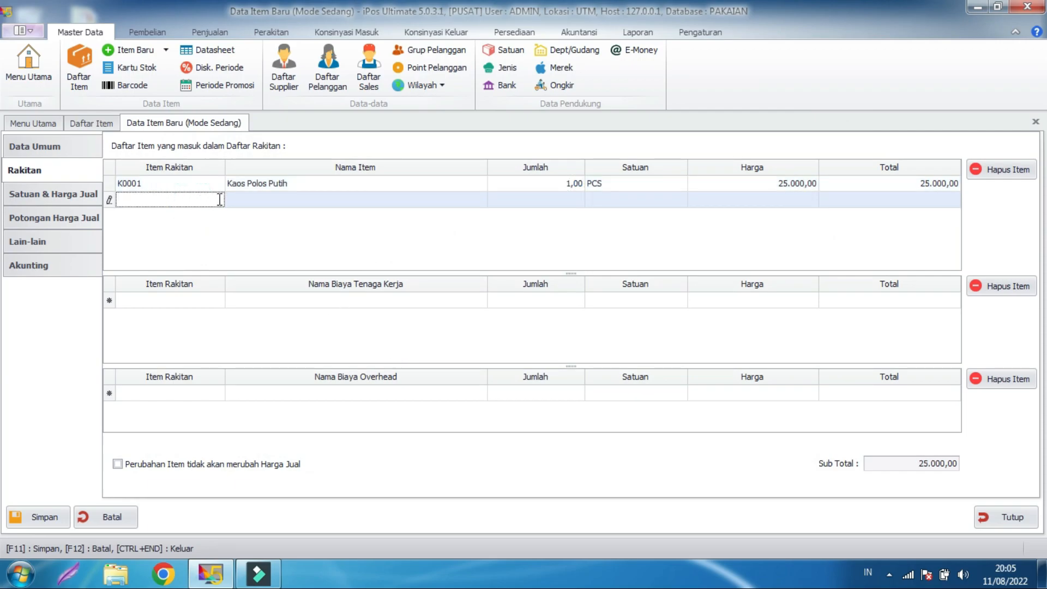
{"action": "type", "text": "cela"}
{"action": "key", "text": "Return"}
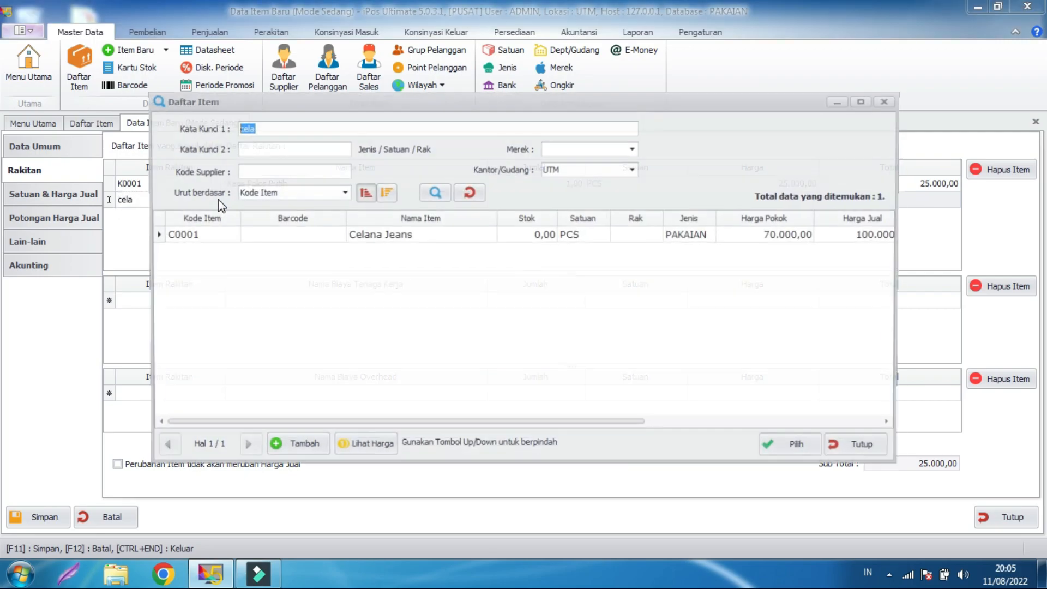
{"action": "double_click", "coordinate": [349, 235]}
- Look up "sepa" and add Sepatu as the third component of PAKET A
{"action": "left_click", "coordinate": [185, 216]}
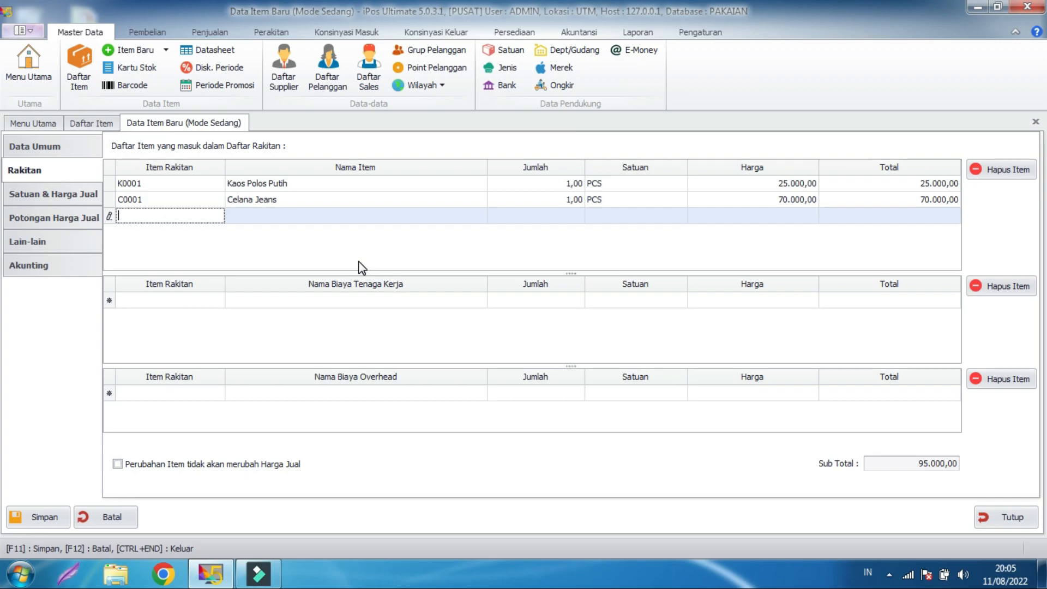
{"action": "type", "text": "sepa"}
{"action": "key", "text": "Return"}
{"action": "left_click", "coordinate": [422, 236]}
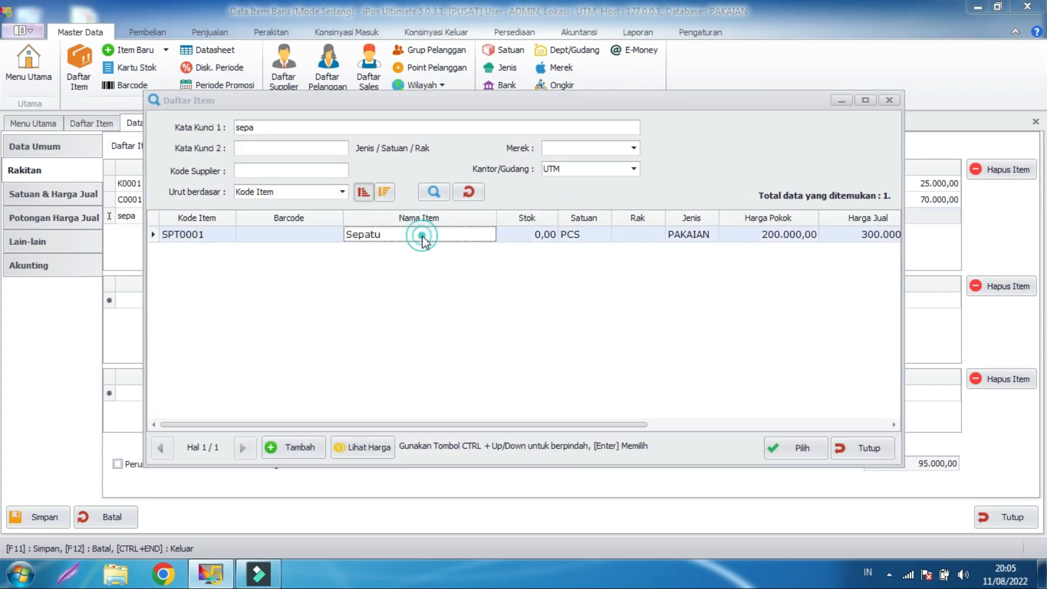
{"action": "left_click", "coordinate": [431, 233]}
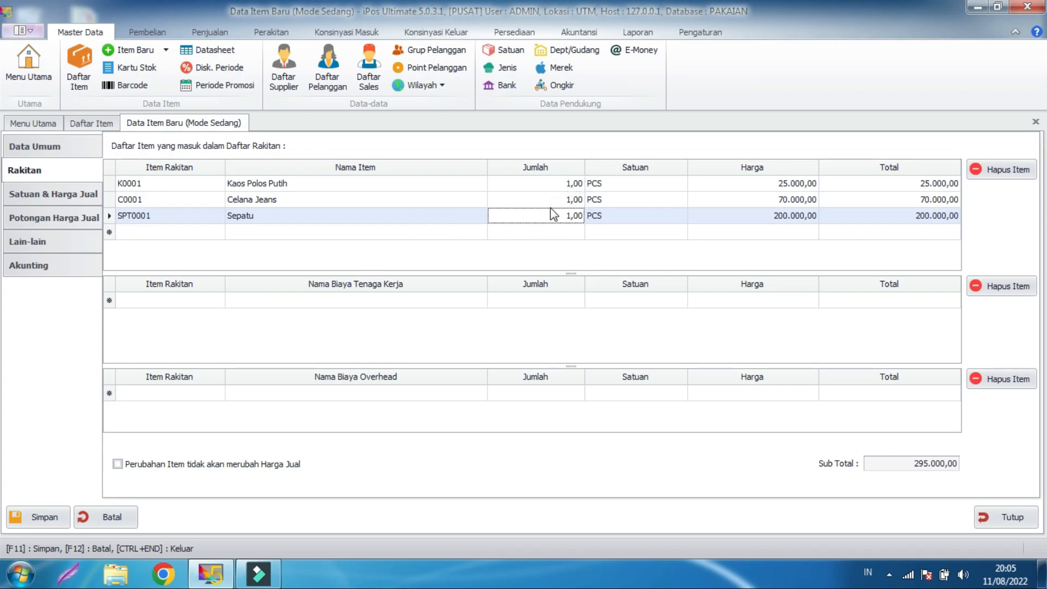
- Try a quantity of 2 for Kaos Polos Putih in the component list
{"action": "left_click", "coordinate": [555, 189]}
{"action": "double_click", "coordinate": [567, 183]}
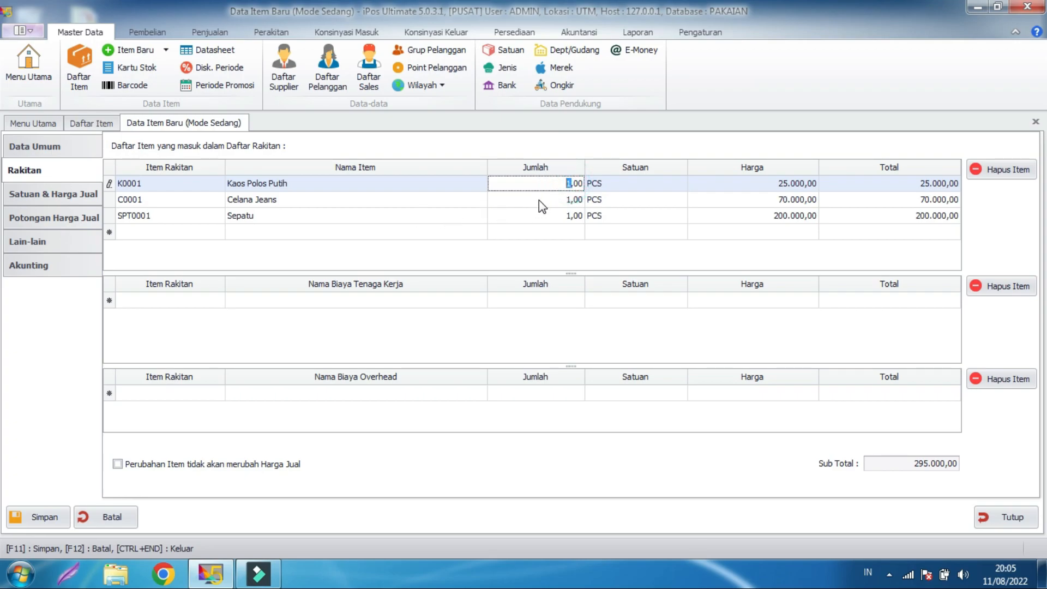
{"action": "type", "text": "2"}
{"action": "left_click", "coordinate": [569, 182]}
{"action": "left_click", "coordinate": [558, 247]}
- Compare the cost price (Harga Pokok) of PAKET A with the component subtotal and the individual component prices
{"action": "left_click", "coordinate": [74, 203]}
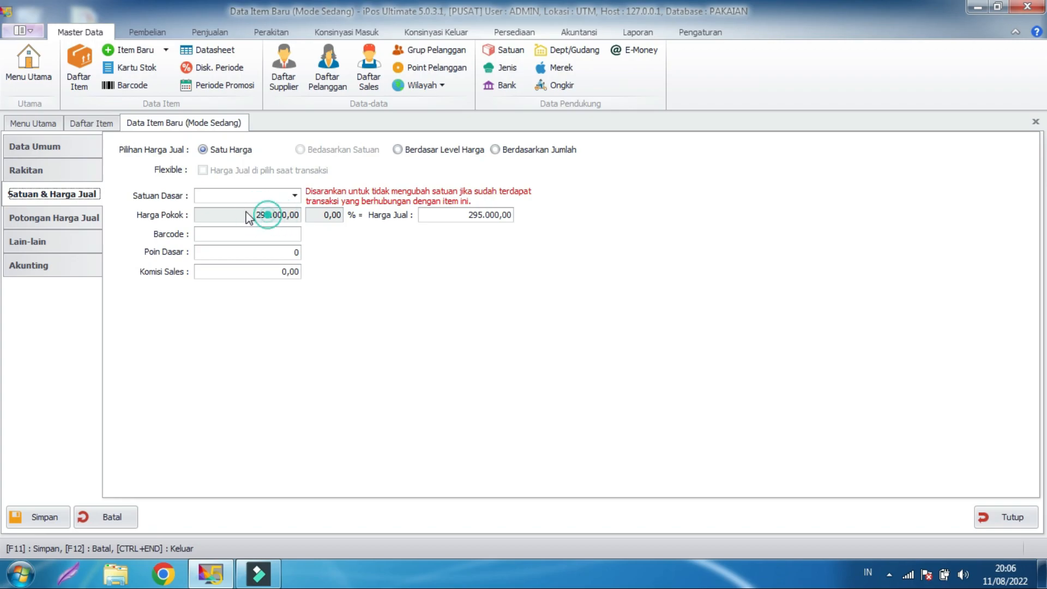
{"action": "left_click", "coordinate": [58, 167]}
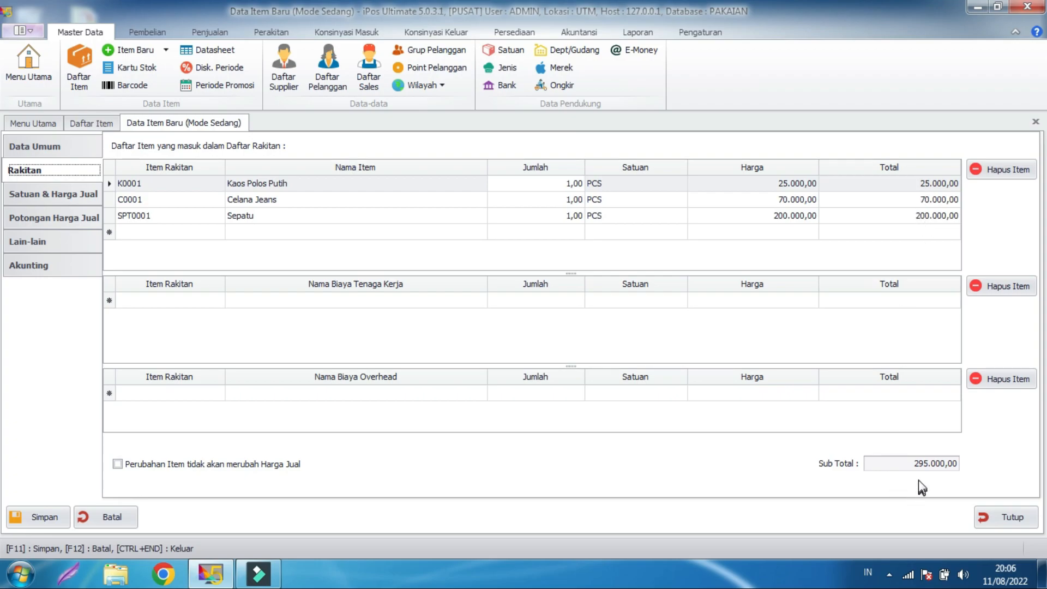
{"action": "left_click_drag", "start_coordinate": [914, 463], "coordinate": [954, 464]}
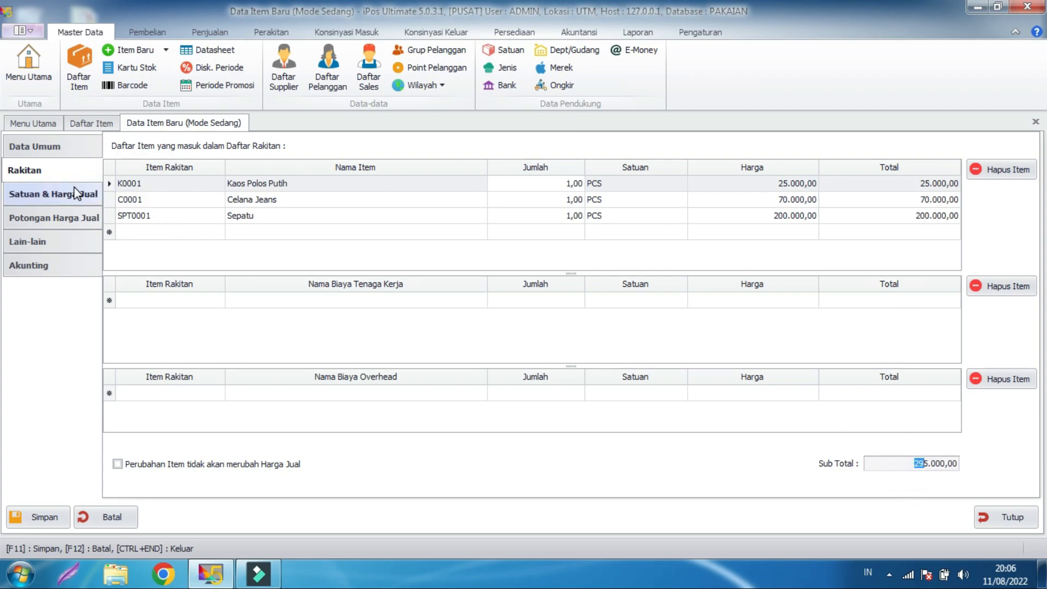
{"action": "left_click", "coordinate": [72, 194]}
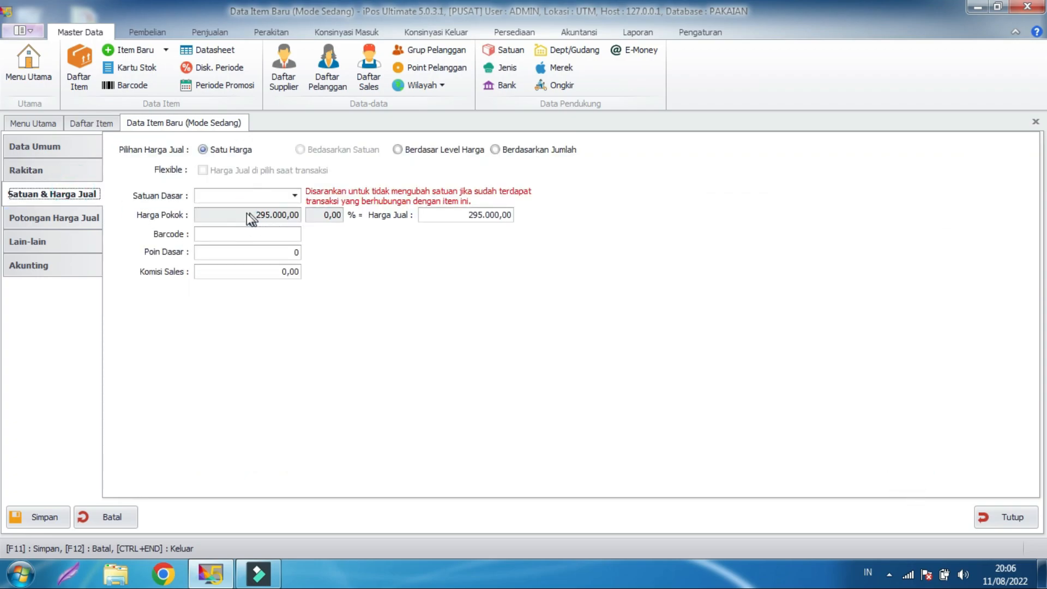
{"action": "left_click", "coordinate": [54, 172]}
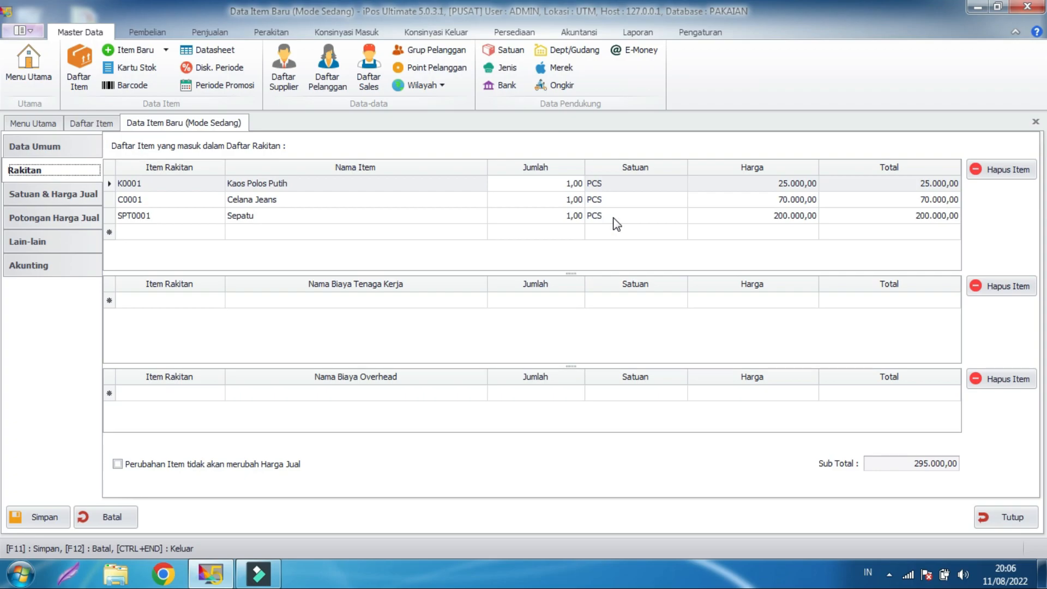
{"action": "left_click", "coordinate": [729, 196]}
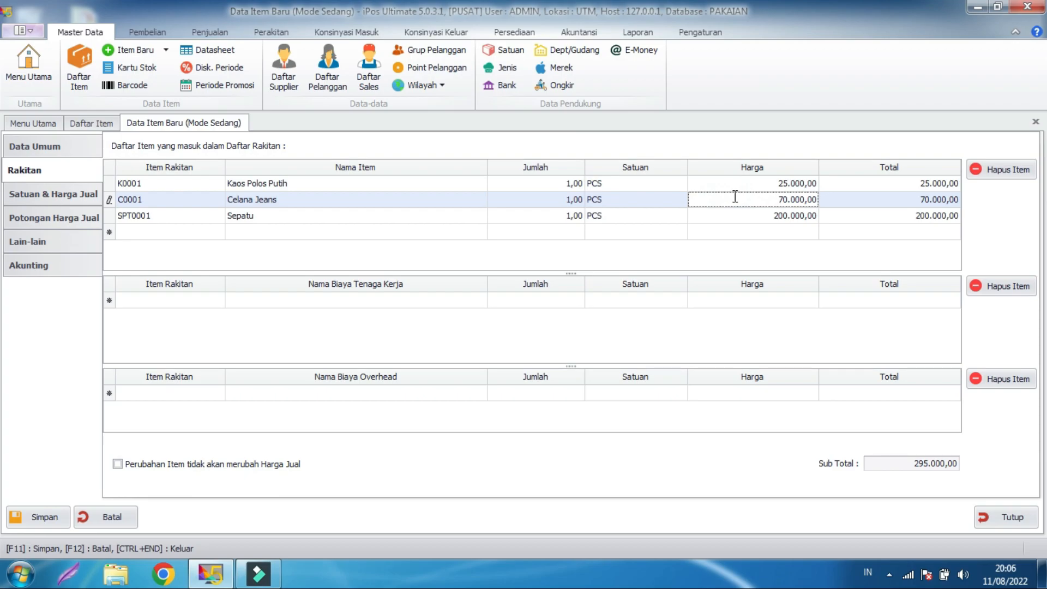
{"action": "left_click_drag", "start_coordinate": [758, 197], "coordinate": [819, 206]}
{"action": "left_click", "coordinate": [762, 198]}
{"action": "left_click", "coordinate": [754, 232]}
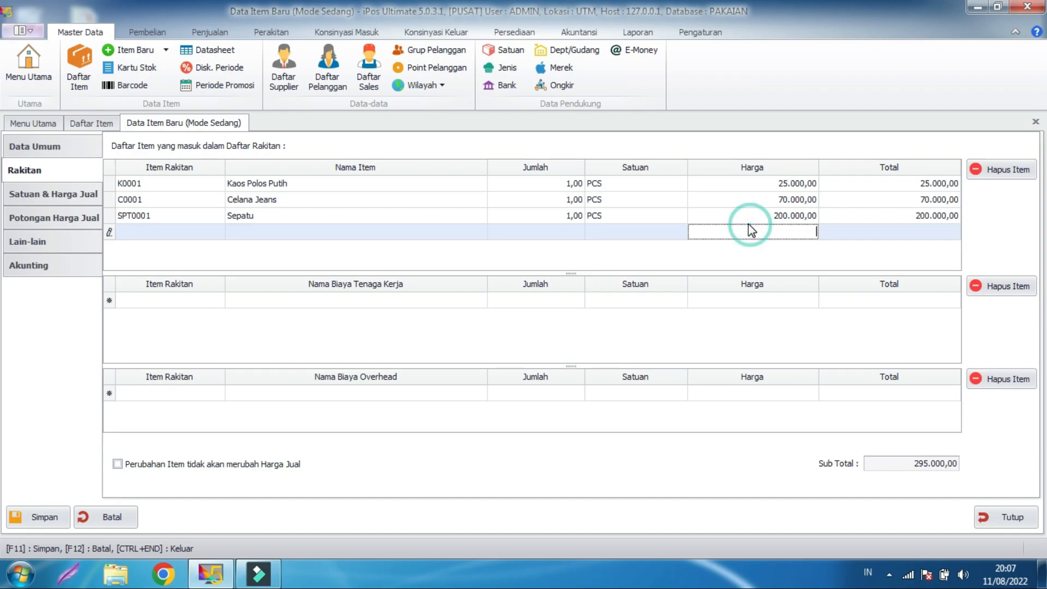
- Set the base unit of PAKET A to PCS and its selling price (Harga Jual) to 320.000
{"action": "left_click", "coordinate": [92, 195]}
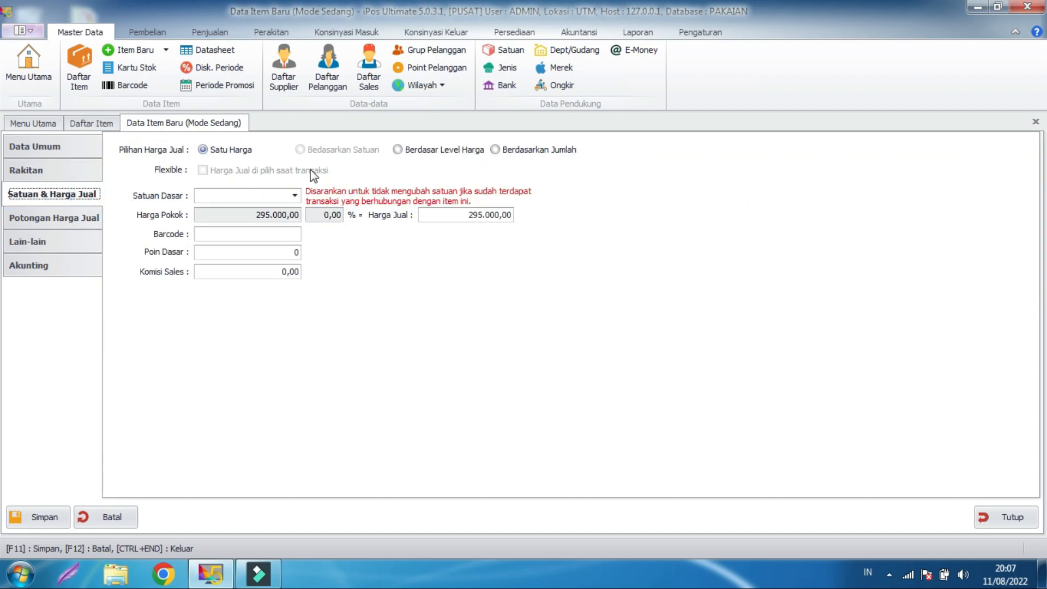
{"action": "left_click", "coordinate": [240, 197]}
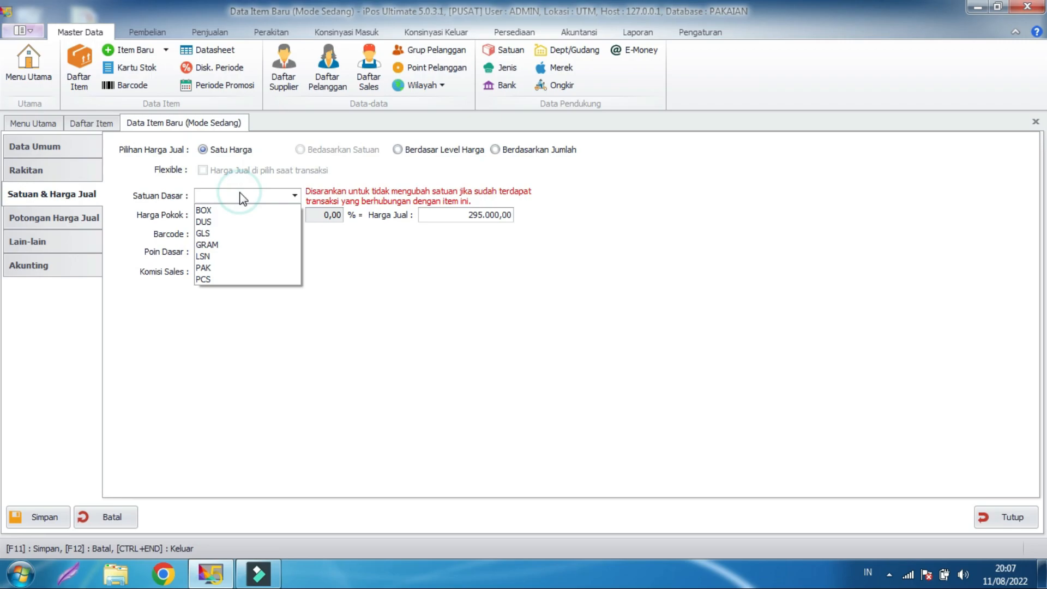
{"action": "left_click", "coordinate": [216, 280]}
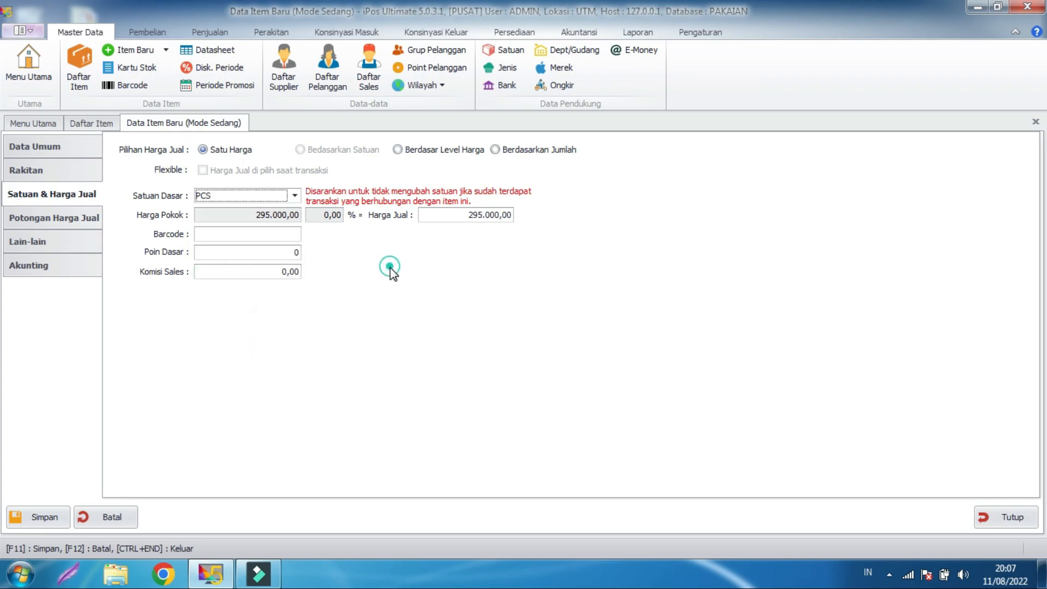
{"action": "left_click", "coordinate": [466, 216]}
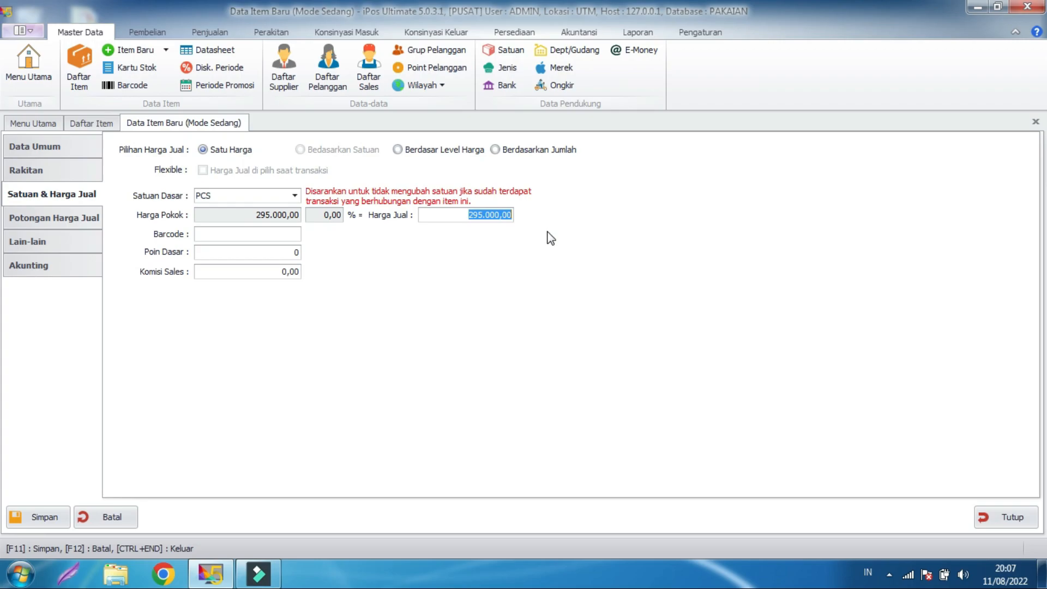
{"action": "type", "text": "3"}
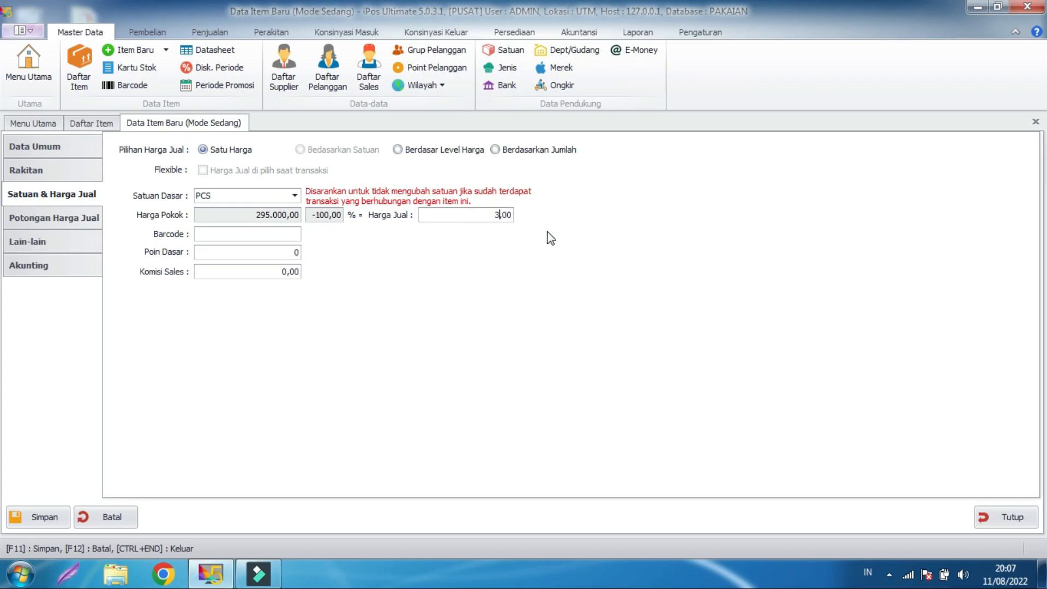
{"action": "type", "text": "20.000"}
{"action": "left_click", "coordinate": [268, 234]}
- Check the discount and miscellaneous settings of PAKET A, save the item and finish item entry
{"action": "left_click", "coordinate": [41, 218]}
{"action": "left_click", "coordinate": [51, 238]}
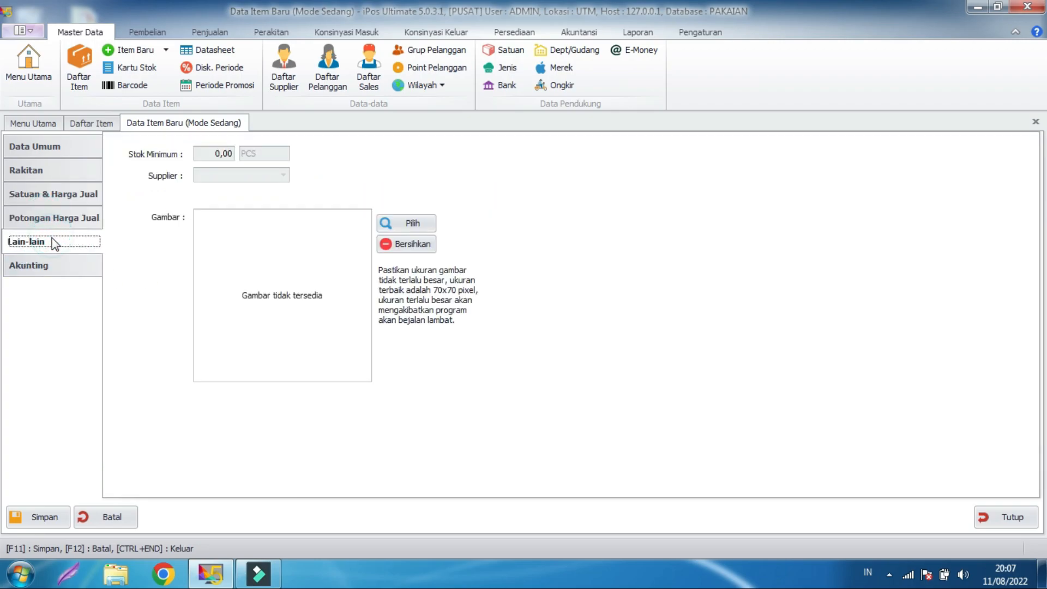
{"action": "left_click", "coordinate": [218, 151]}
{"action": "left_click", "coordinate": [214, 153]}
{"action": "left_click", "coordinate": [218, 153]}
{"action": "left_click", "coordinate": [369, 145]}
{"action": "left_click", "coordinate": [18, 518]}
{"action": "left_click", "coordinate": [530, 352]}
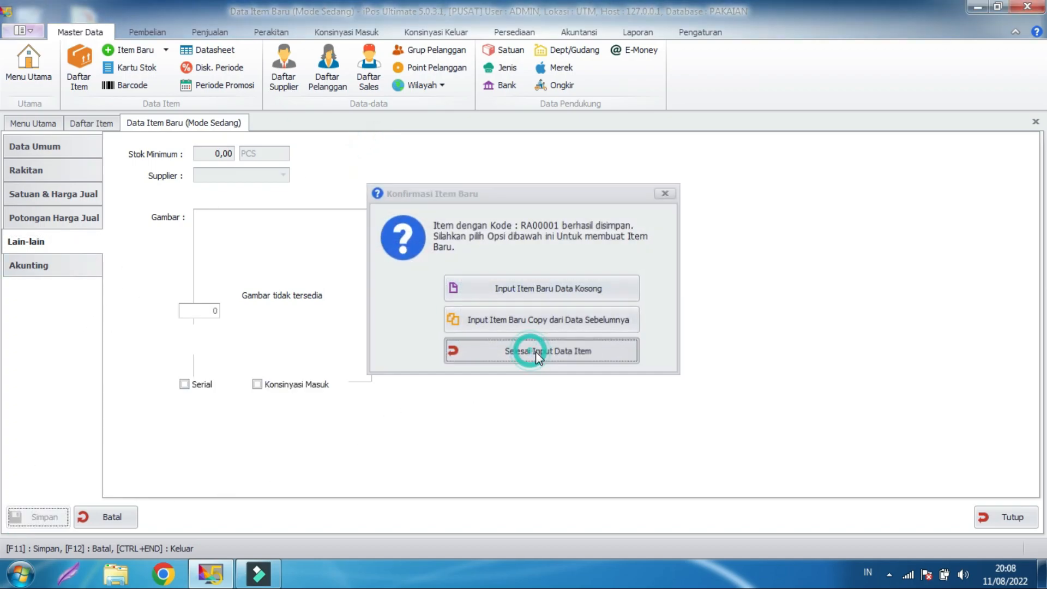
{"action": "left_click", "coordinate": [397, 400]}
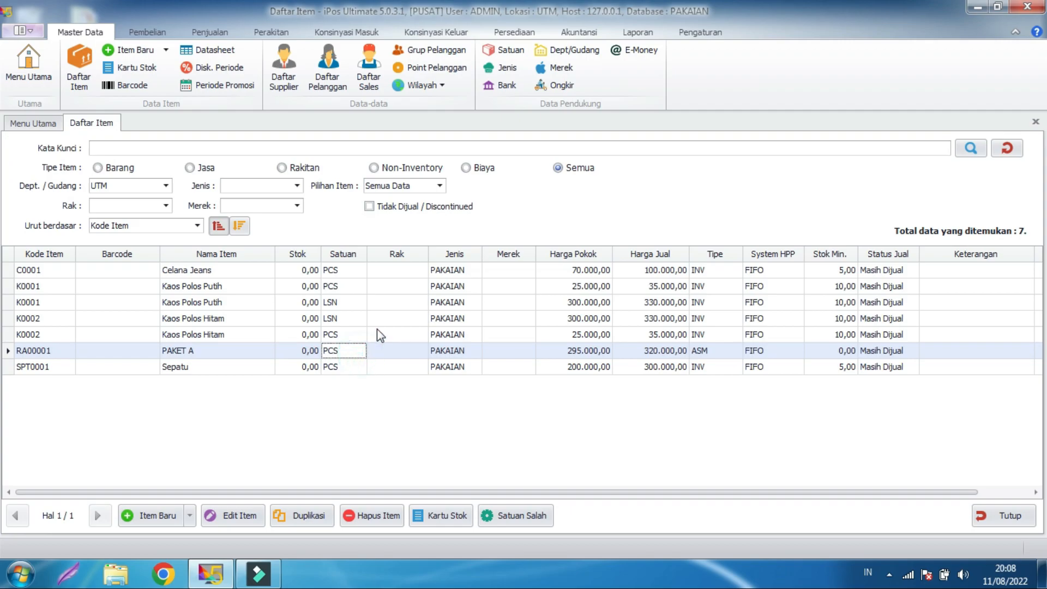
- Review PAKET A and the other items with their stock in the item list, dismissing the Windows color scheme prompt
{"action": "left_click", "coordinate": [401, 271]}
{"action": "left_click", "coordinate": [222, 350]}
{"action": "left_click", "coordinate": [216, 350]}
{"action": "left_click", "coordinate": [231, 276]}
{"action": "left_click", "coordinate": [212, 365]}
{"action": "left_click", "coordinate": [215, 334]}
{"action": "left_click", "coordinate": [215, 289]}
{"action": "left_click", "coordinate": [221, 357]}
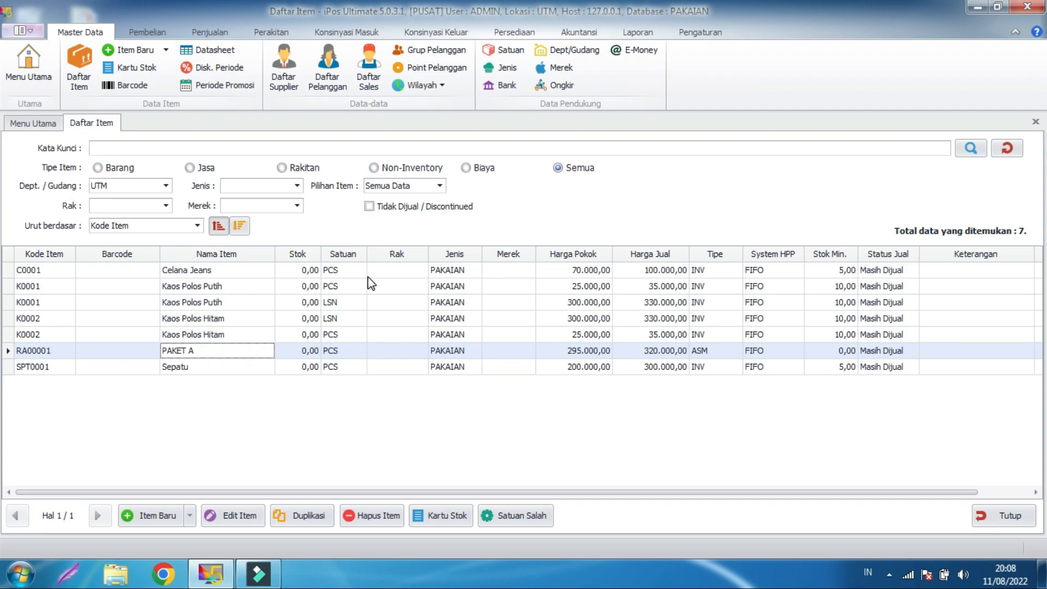
{"action": "left_click", "coordinate": [300, 302]}
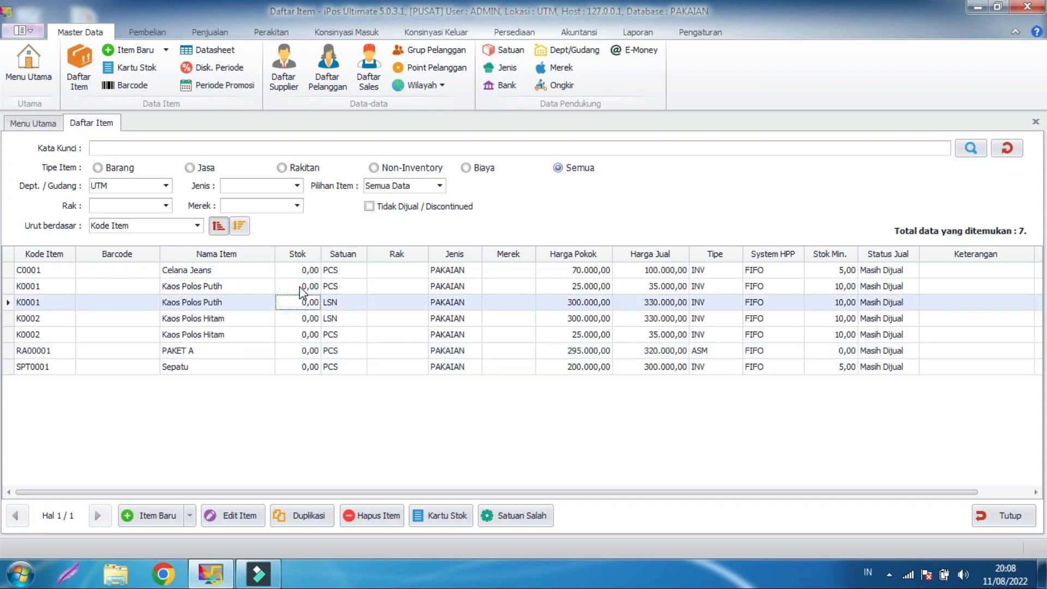
{"action": "left_click", "coordinate": [300, 287]}
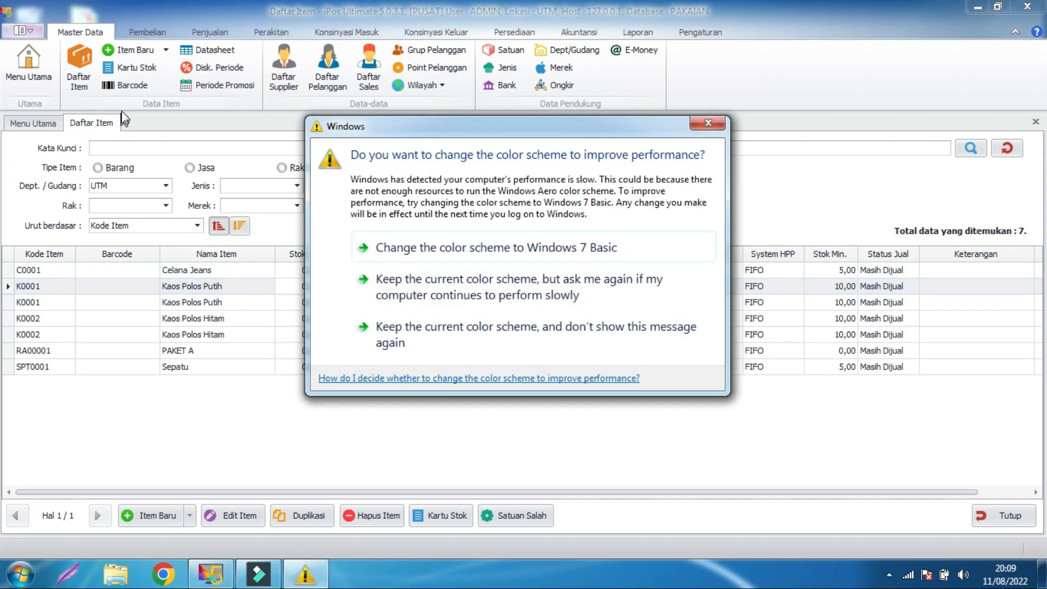
{"action": "left_click", "coordinate": [702, 123]}
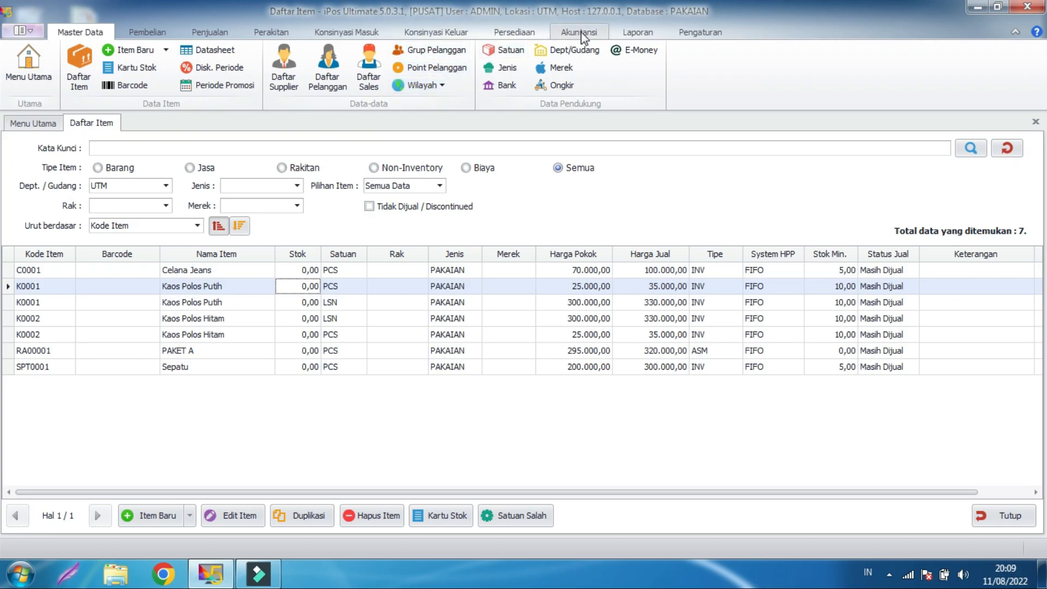
- Open the item opening balance (Saldo Awal Item), look up "kaos" and add Kaos Polos Putih in LSN with quantity 10
{"action": "left_click", "coordinate": [528, 33]}
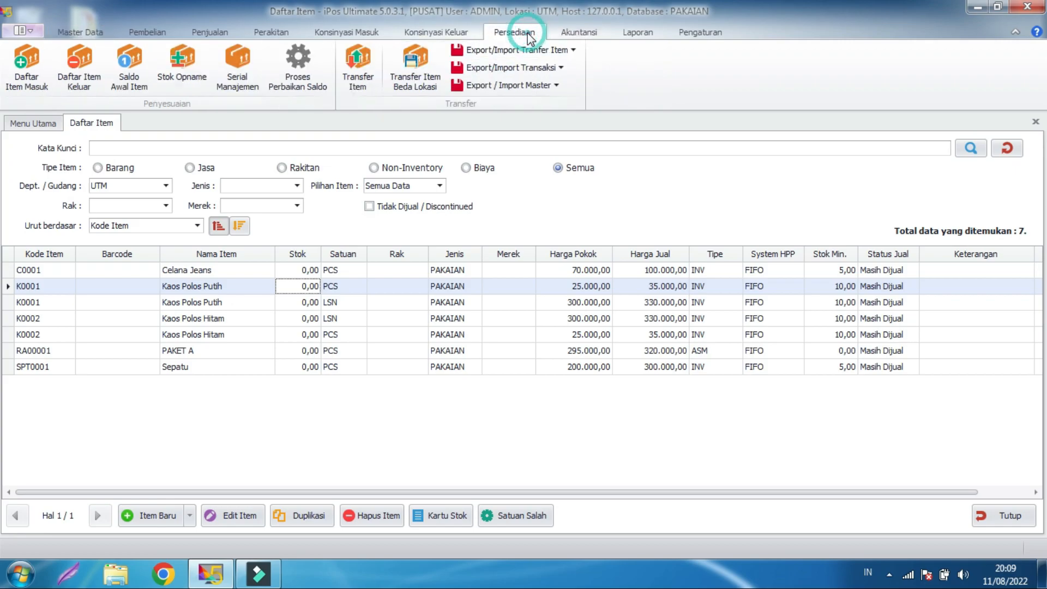
{"action": "left_click", "coordinate": [136, 60]}
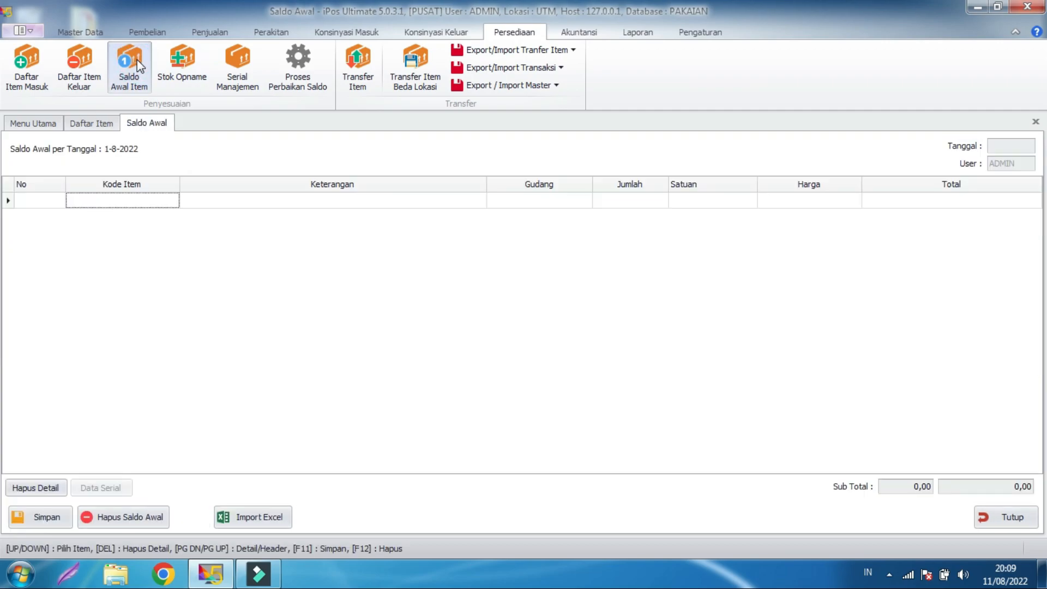
{"action": "left_click", "coordinate": [131, 204]}
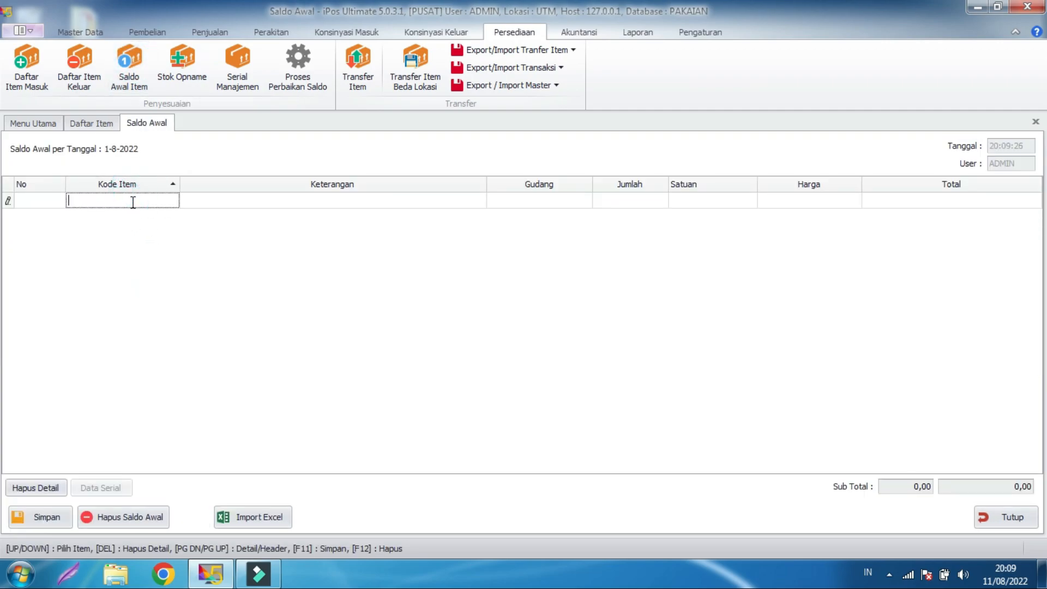
{"action": "type", "text": "kaos"}
{"action": "key", "text": "Return"}
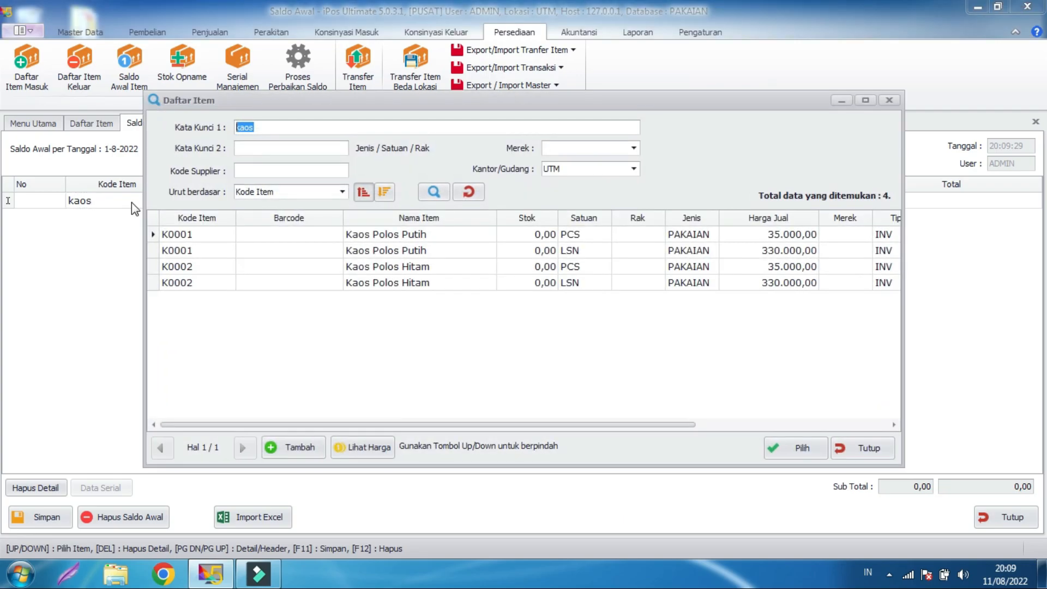
{"action": "double_click", "coordinate": [478, 252]}
{"action": "double_click", "coordinate": [650, 201]}
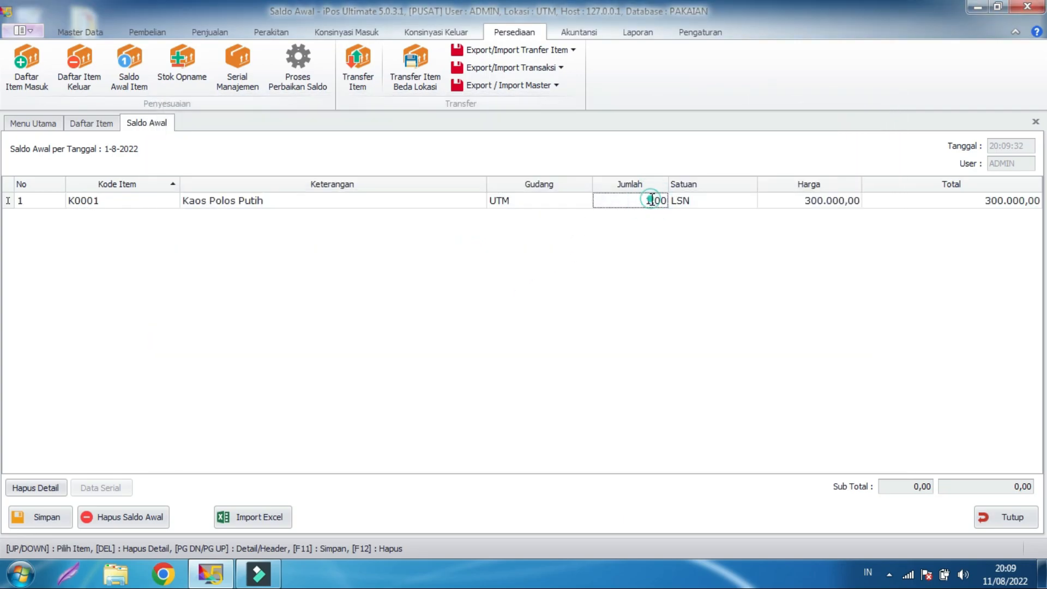
{"action": "type", "text": "10"}
{"action": "left_click", "coordinate": [604, 329]}
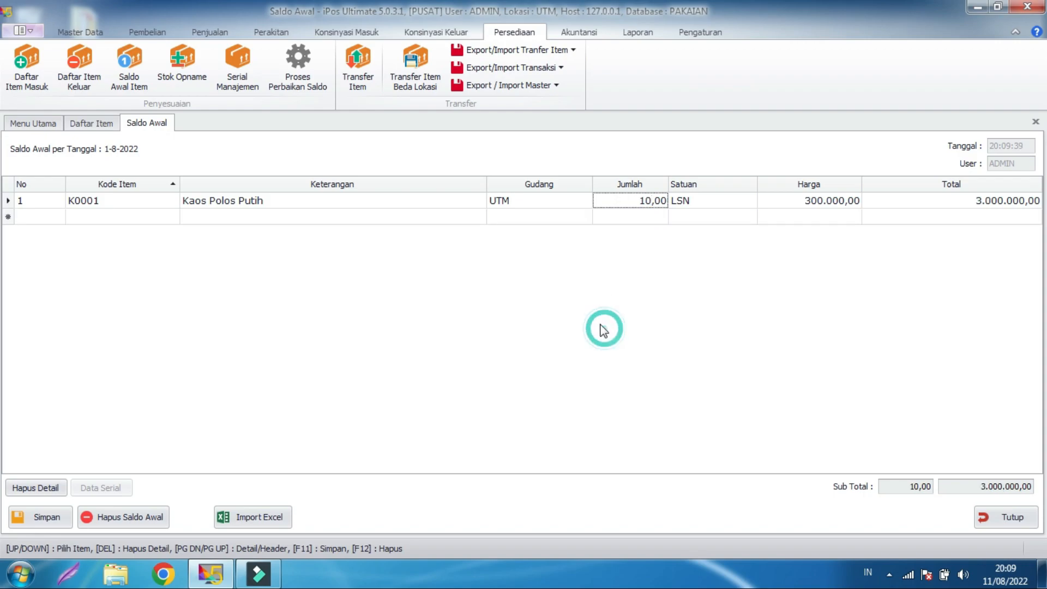
- Look up "cel" and add Celana Jeans to the opening balance with quantity 15 PCS
{"action": "left_click", "coordinate": [113, 217]}
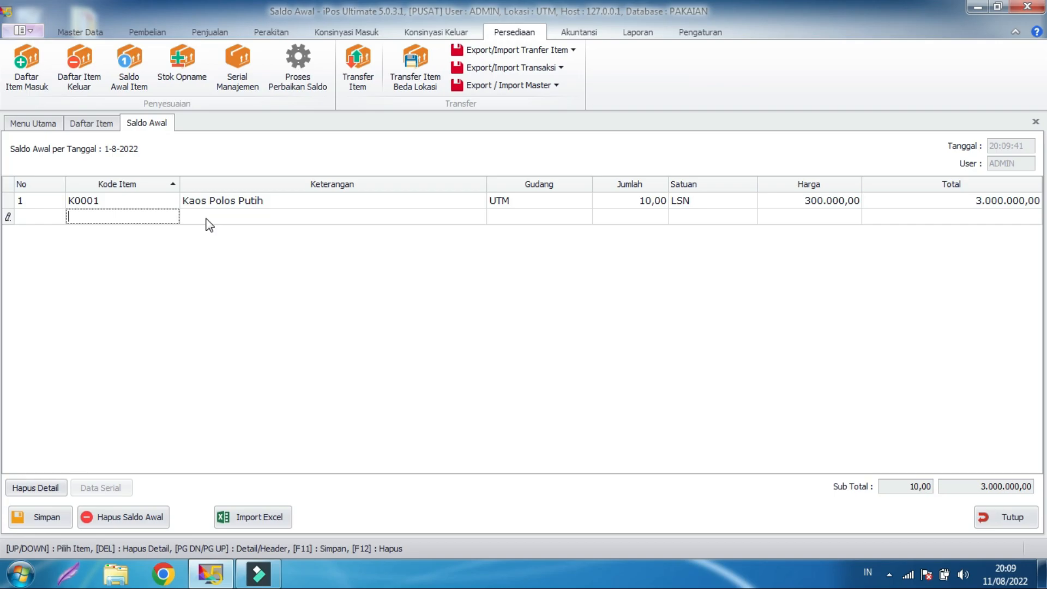
{"action": "type", "text": "cel"}
{"action": "key", "text": "Return"}
{"action": "double_click", "coordinate": [551, 236]}
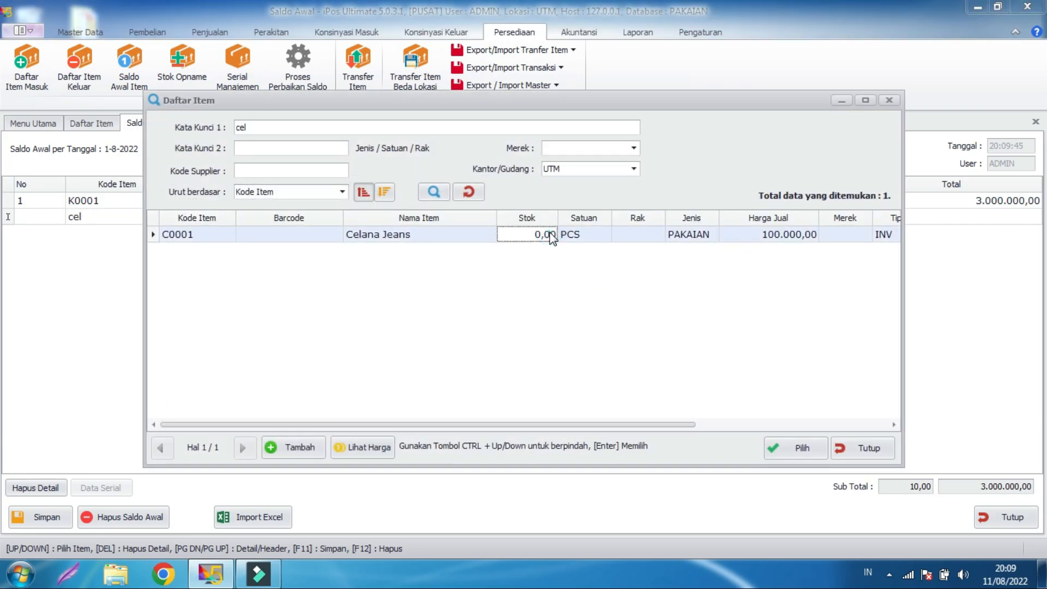
{"action": "left_click", "coordinate": [650, 218]}
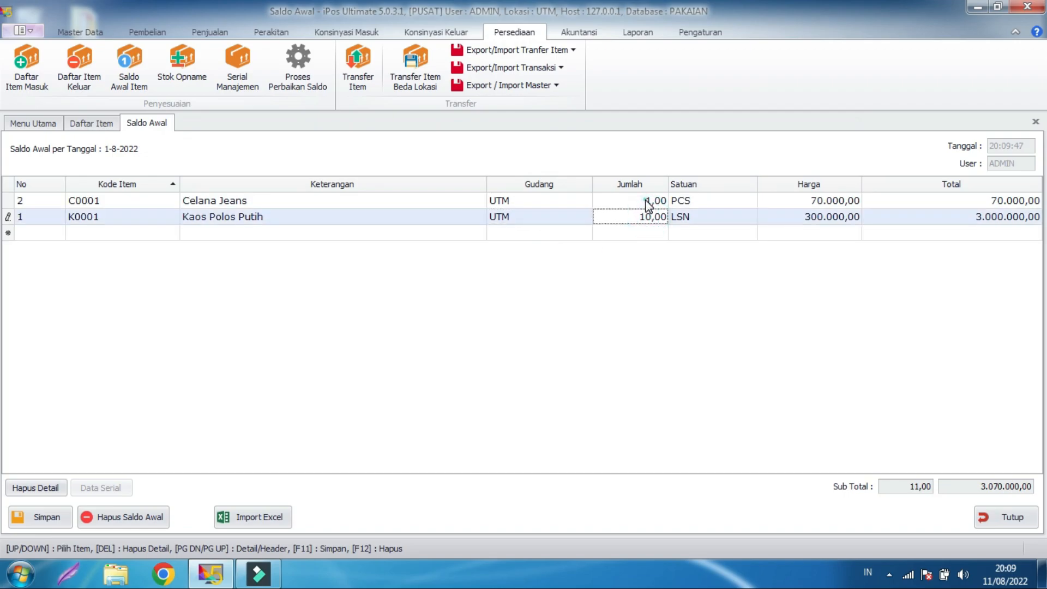
{"action": "left_click", "coordinate": [651, 200]}
{"action": "left_click_drag", "start_coordinate": [651, 201], "coordinate": [657, 203]}
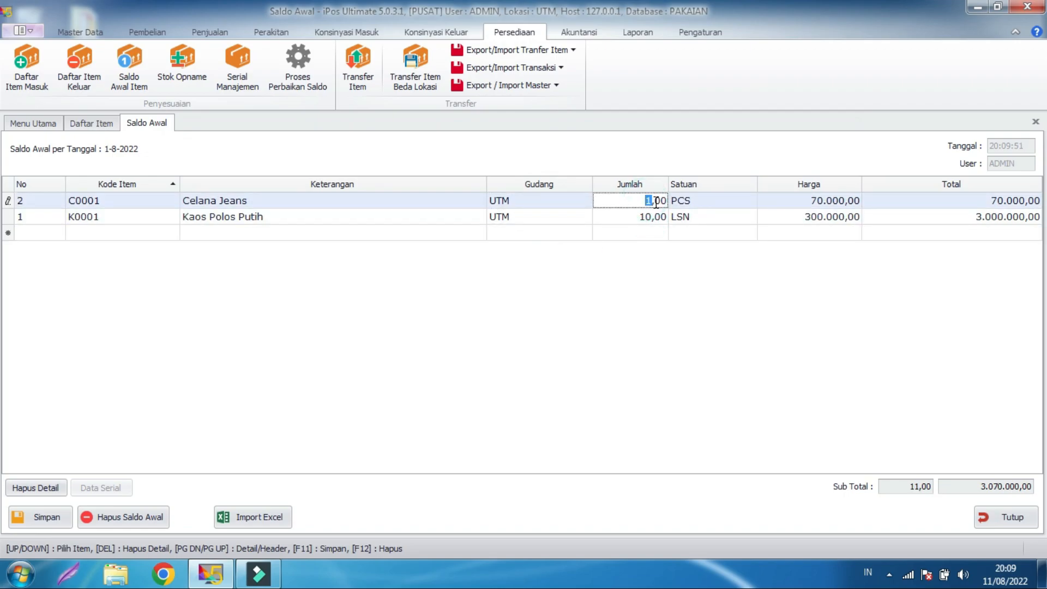
{"action": "type", "text": "15"}
{"action": "key", "text": "Return"}
- Look up "sepatu" and add Sepatu to the opening balance with quantity 20 PCS
{"action": "left_click", "coordinate": [149, 233]}
{"action": "type", "text": "sepatu"}
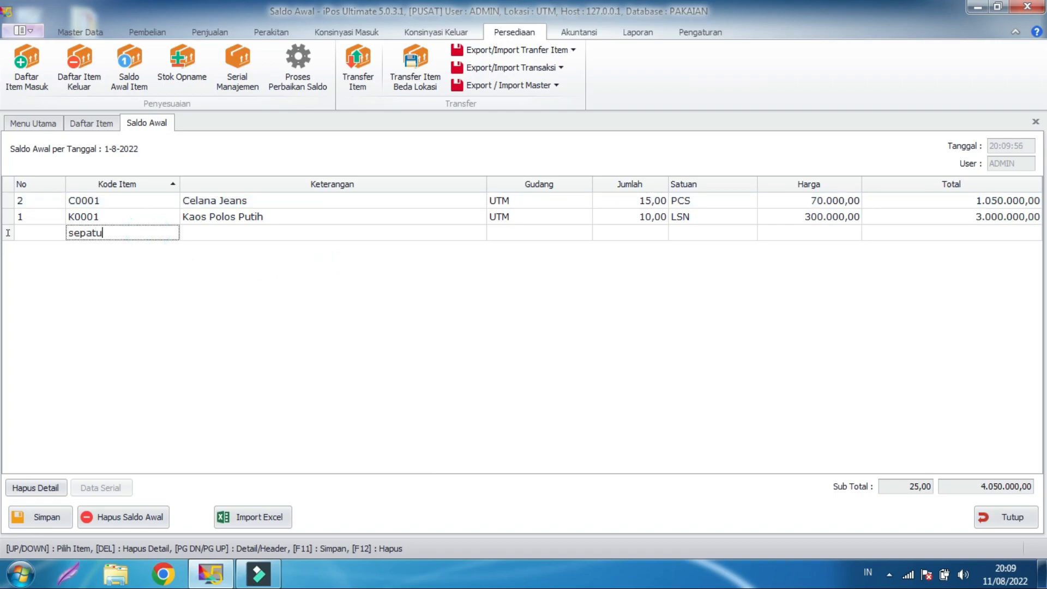
{"action": "key", "text": "Return"}
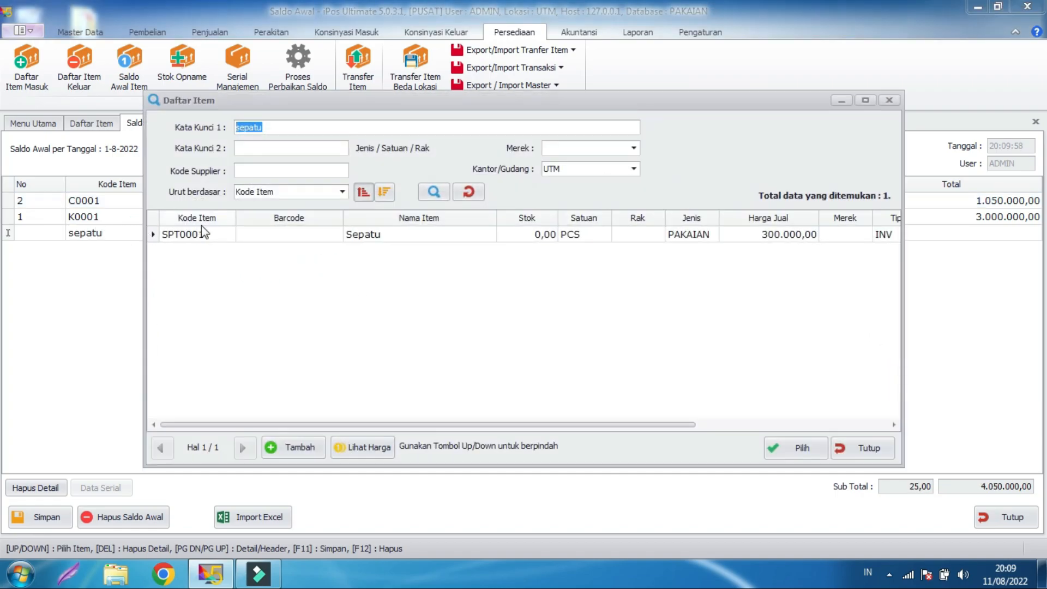
{"action": "left_click", "coordinate": [347, 234]}
{"action": "left_click", "coordinate": [347, 233]}
{"action": "left_click", "coordinate": [647, 232]}
{"action": "double_click", "coordinate": [648, 232]}
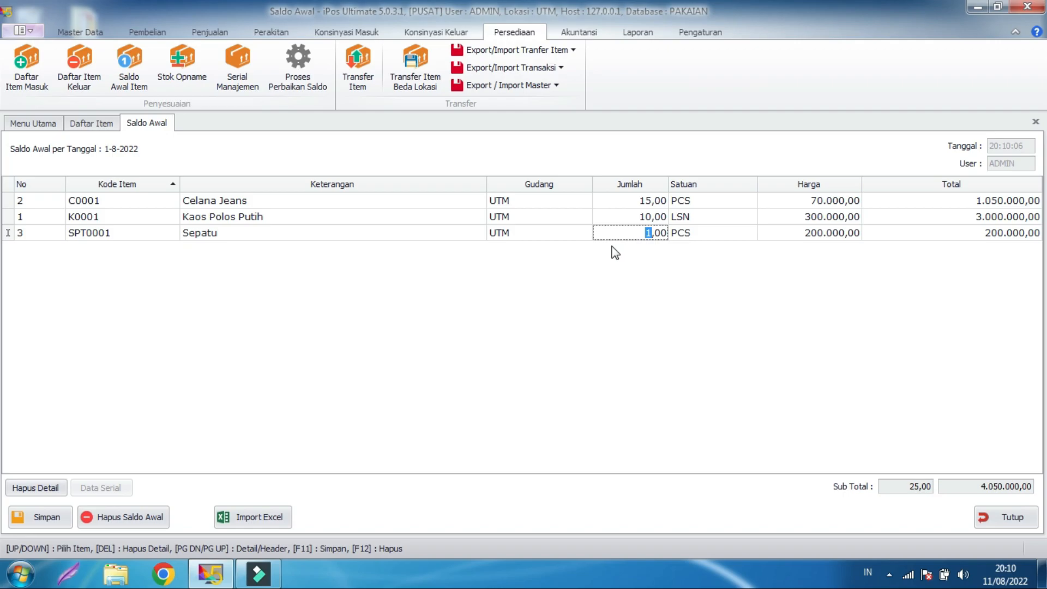
{"action": "type", "text": "20"}
{"action": "key", "text": "Return"}
- Look up "kaos" and add Kaos Polos Hitam in PCS to the opening balance with quantity 8
{"action": "left_click", "coordinate": [155, 249]}
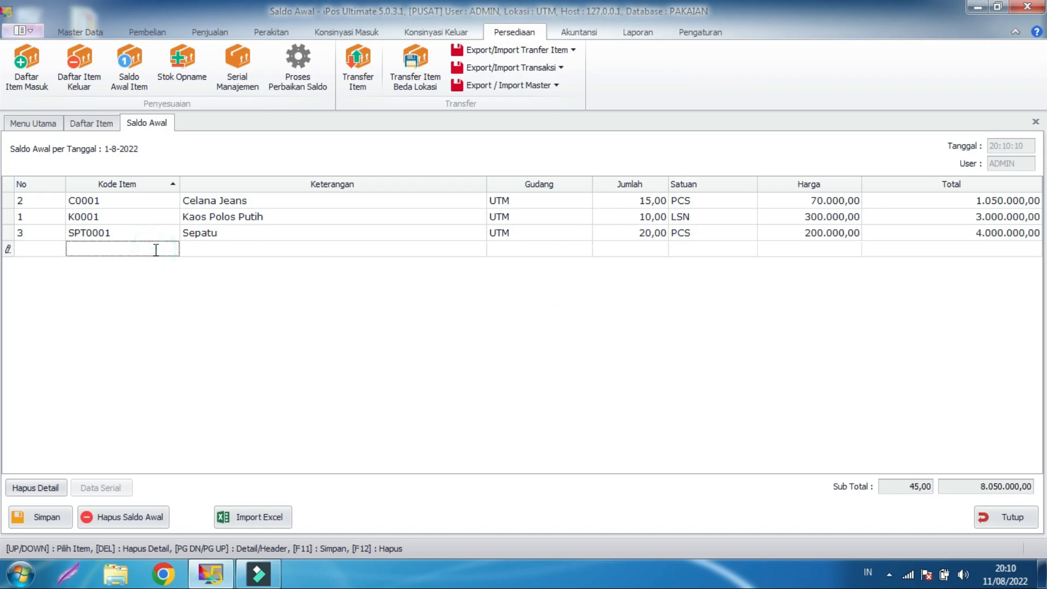
{"action": "type", "text": "kaos"}
{"action": "key", "text": "Return"}
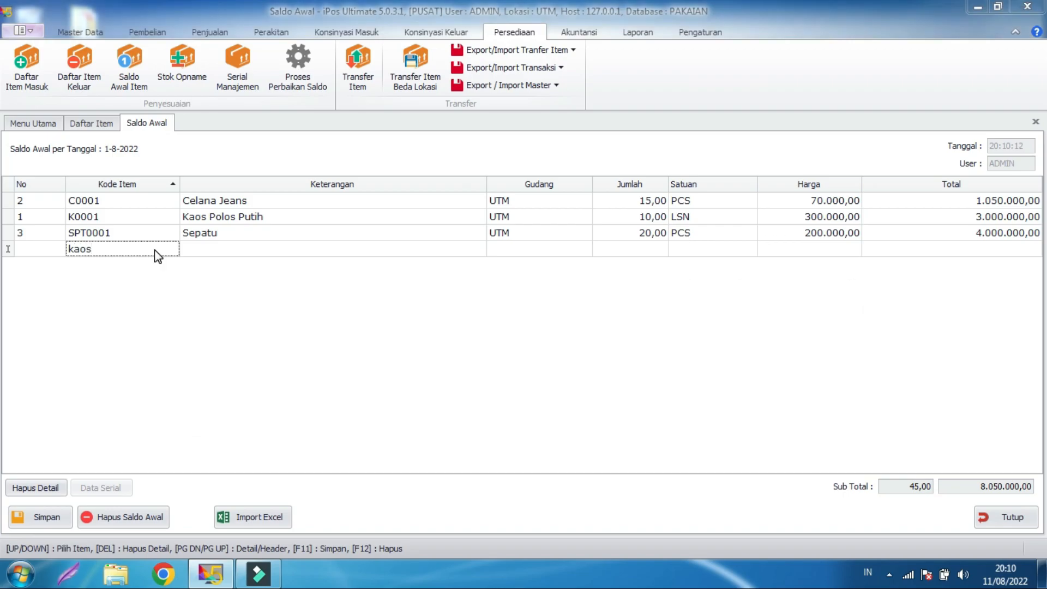
{"action": "left_click", "coordinate": [462, 266]}
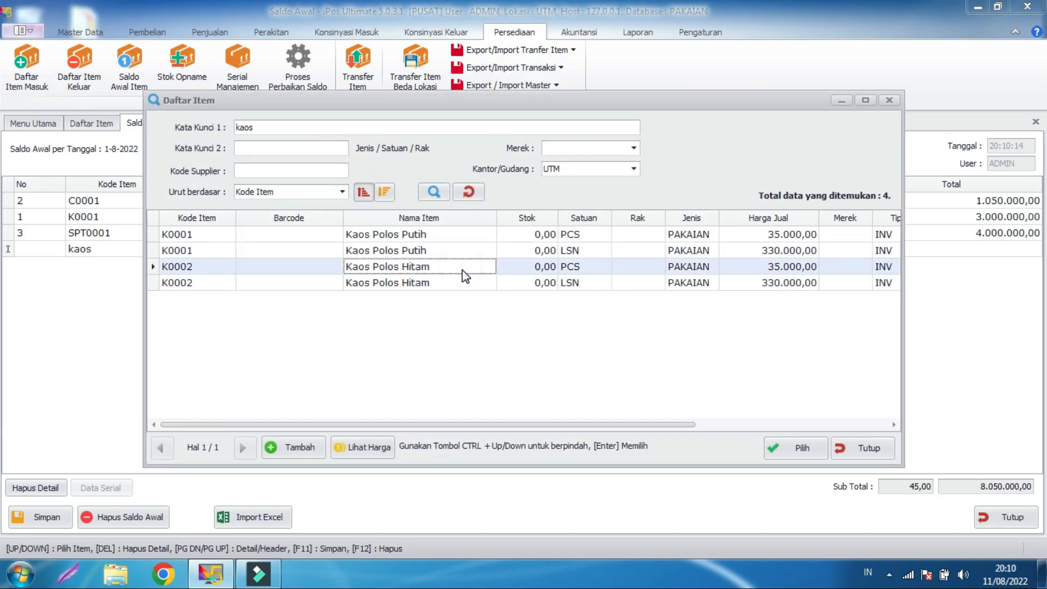
{"action": "left_click", "coordinate": [475, 283]}
{"action": "left_click", "coordinate": [469, 274]}
{"action": "left_click", "coordinate": [469, 273]}
{"action": "left_click", "coordinate": [640, 235]}
{"action": "left_click_drag", "start_coordinate": [649, 234], "coordinate": [630, 235]}
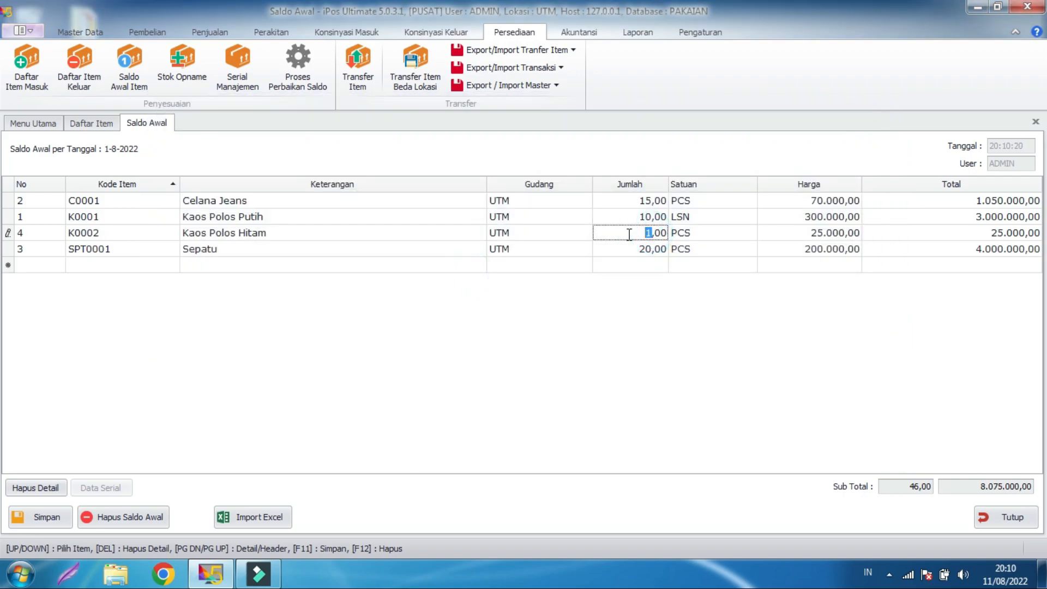
{"action": "type", "text": "8"}
{"action": "left_click", "coordinate": [649, 299]}
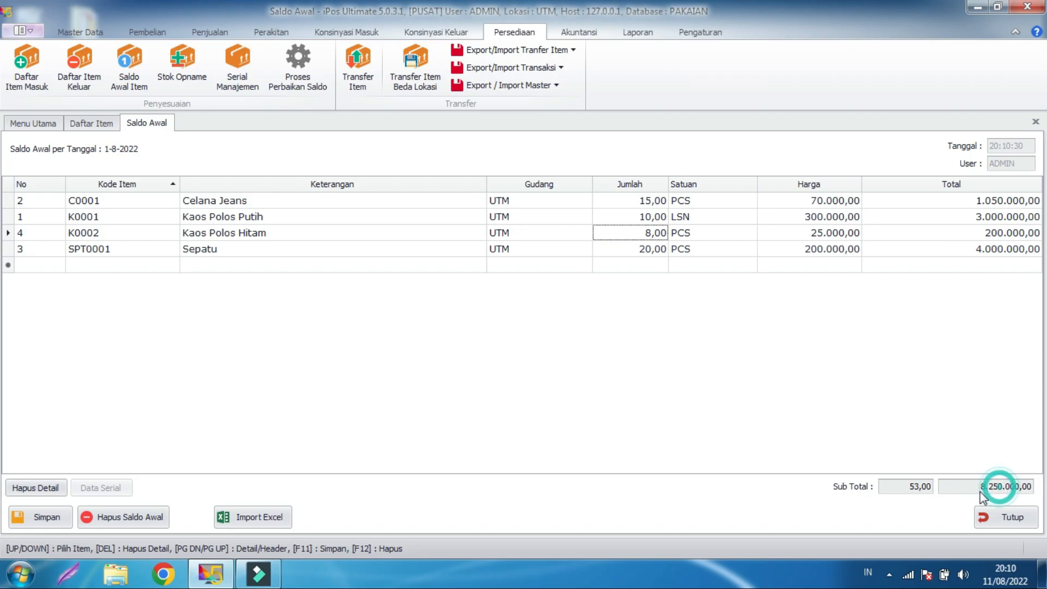
- Save the opening balance and refresh the stock figures in the item list (Daftar Item)
{"action": "left_click", "coordinate": [866, 419]}
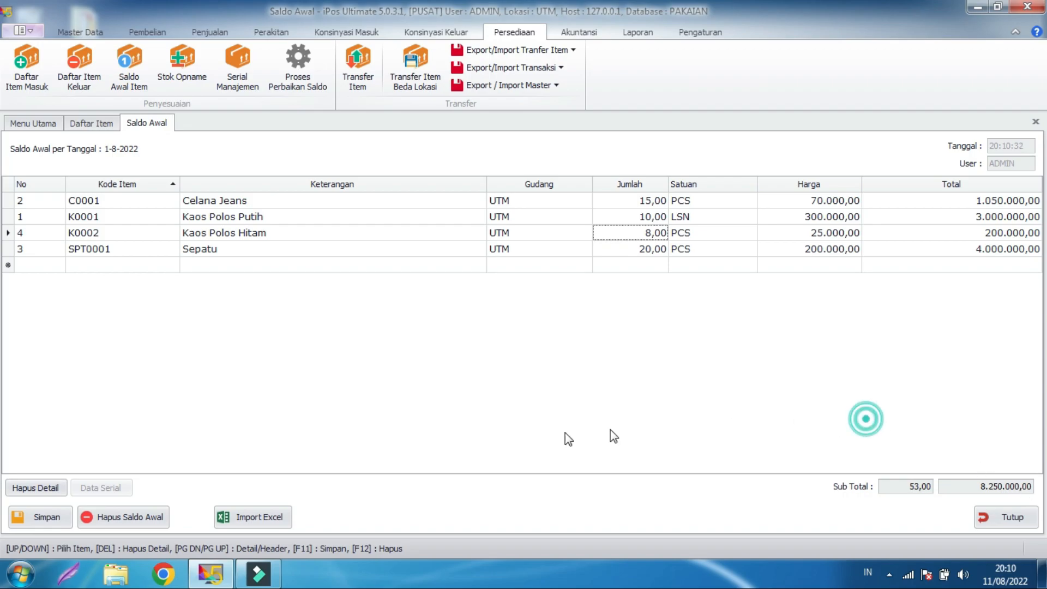
{"action": "left_click", "coordinate": [34, 519]}
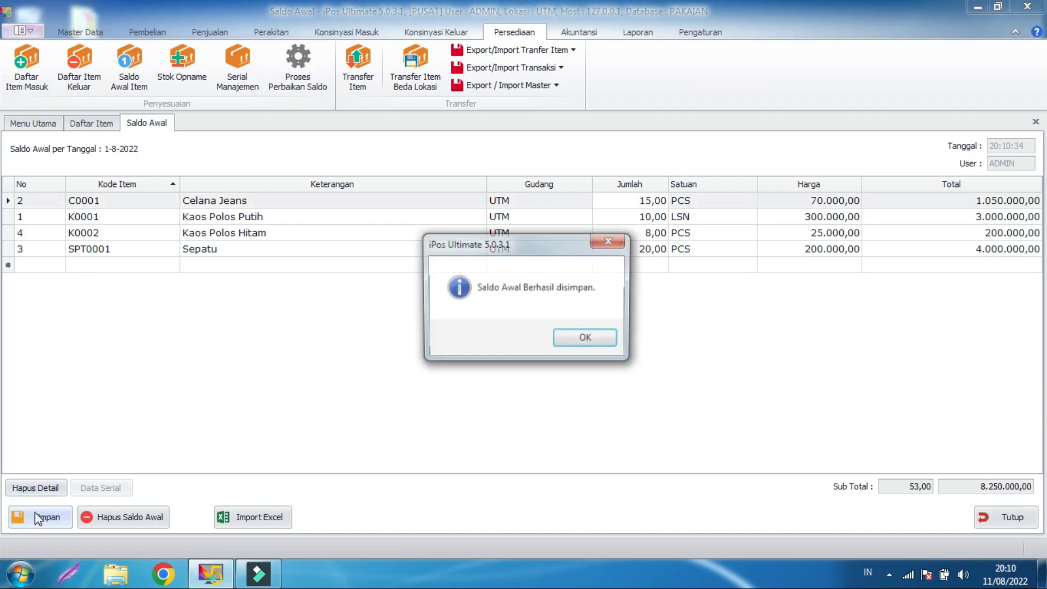
{"action": "left_click", "coordinate": [601, 337]}
{"action": "left_click", "coordinate": [720, 338]}
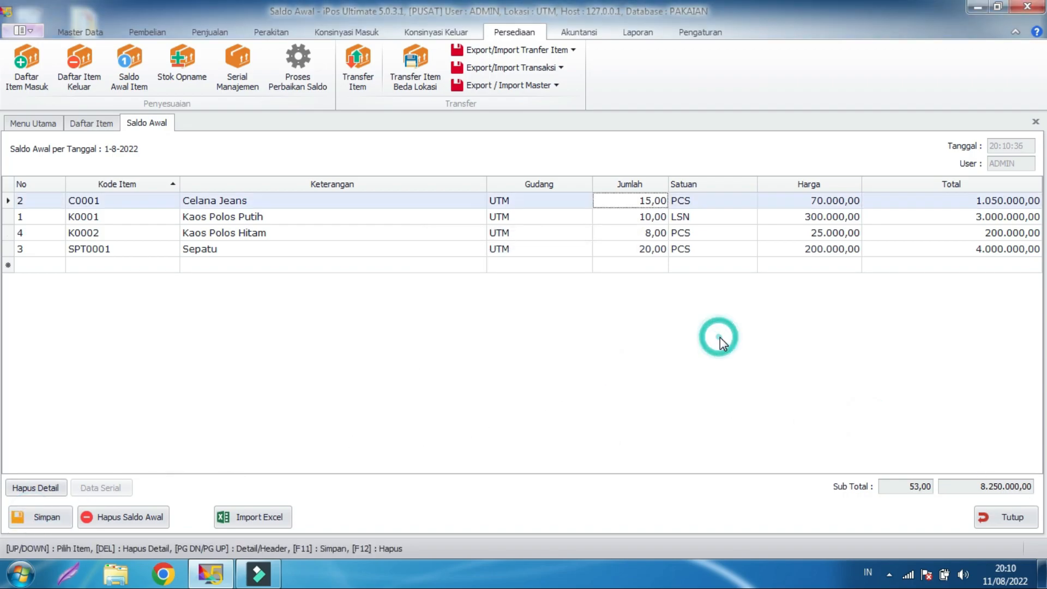
{"action": "left_click", "coordinate": [109, 127]}
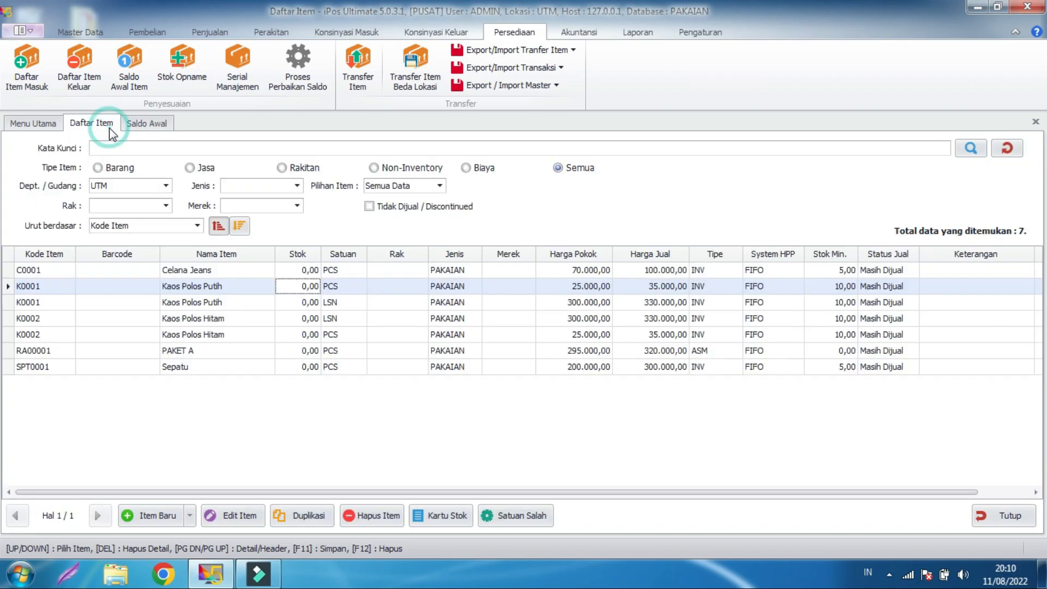
{"action": "left_click", "coordinate": [1008, 148]}
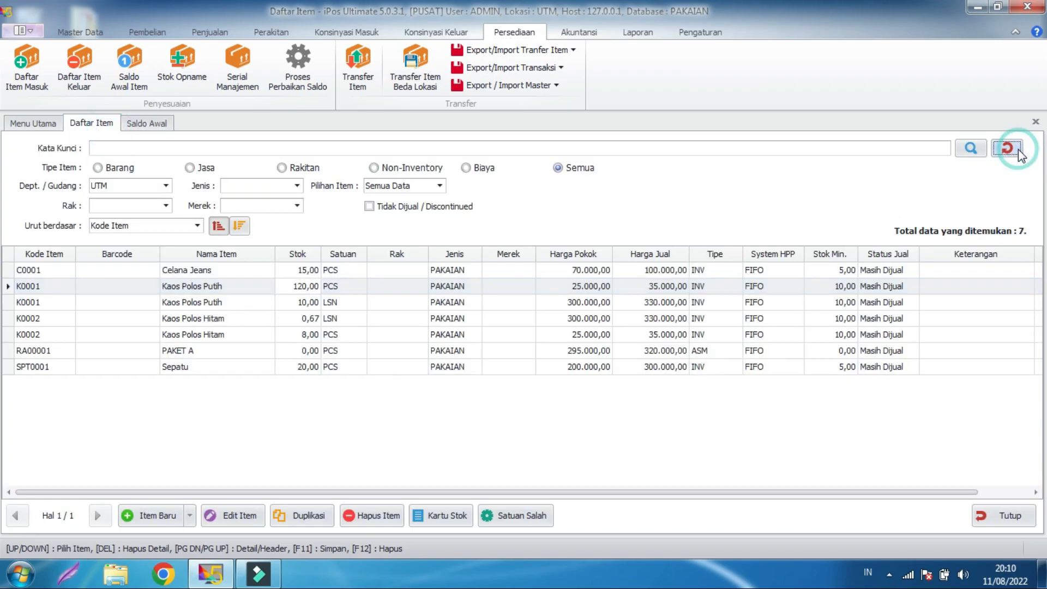
- Compare the stock figures in PCS and LSN for Kaos Polos Putih and Kaos Polos Hitam in the item list
{"action": "left_click", "coordinate": [313, 305]}
{"action": "left_click", "coordinate": [226, 297]}
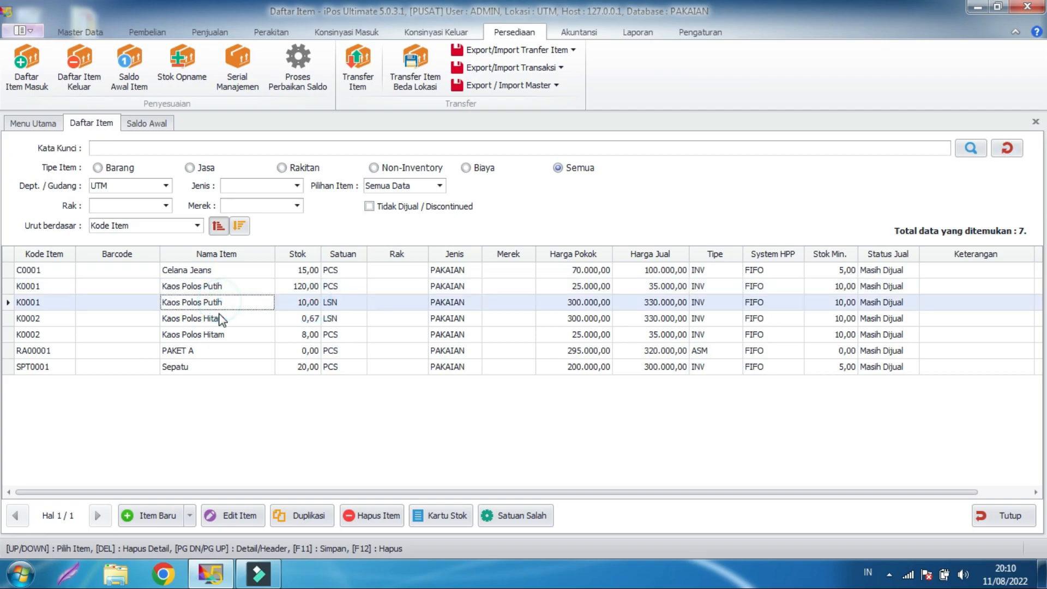
{"action": "left_click", "coordinate": [291, 302]}
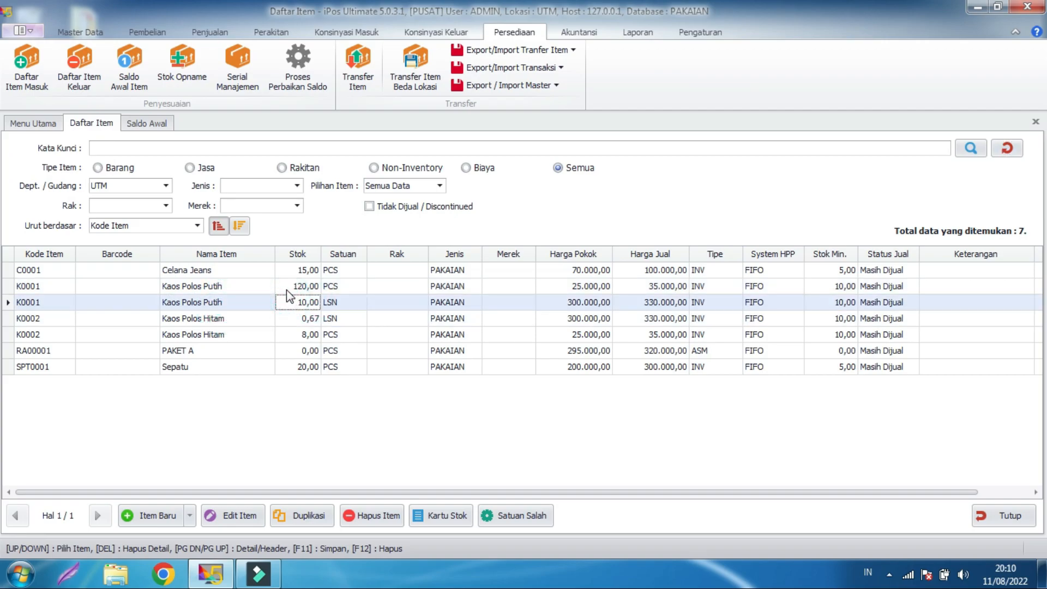
{"action": "left_click", "coordinate": [283, 286]}
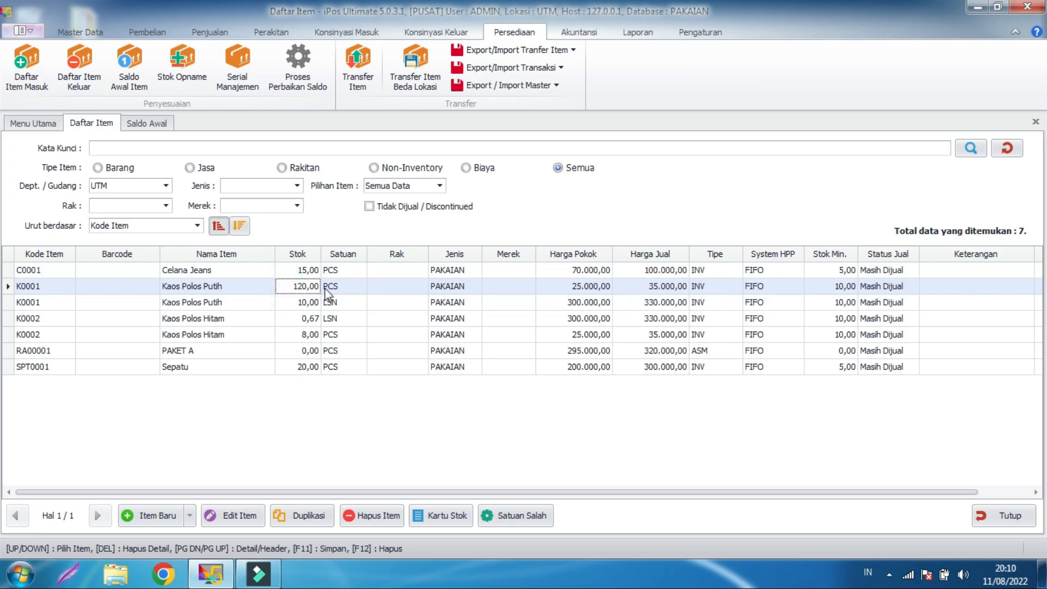
{"action": "left_click", "coordinate": [237, 319]}
{"action": "left_click", "coordinate": [299, 334]}
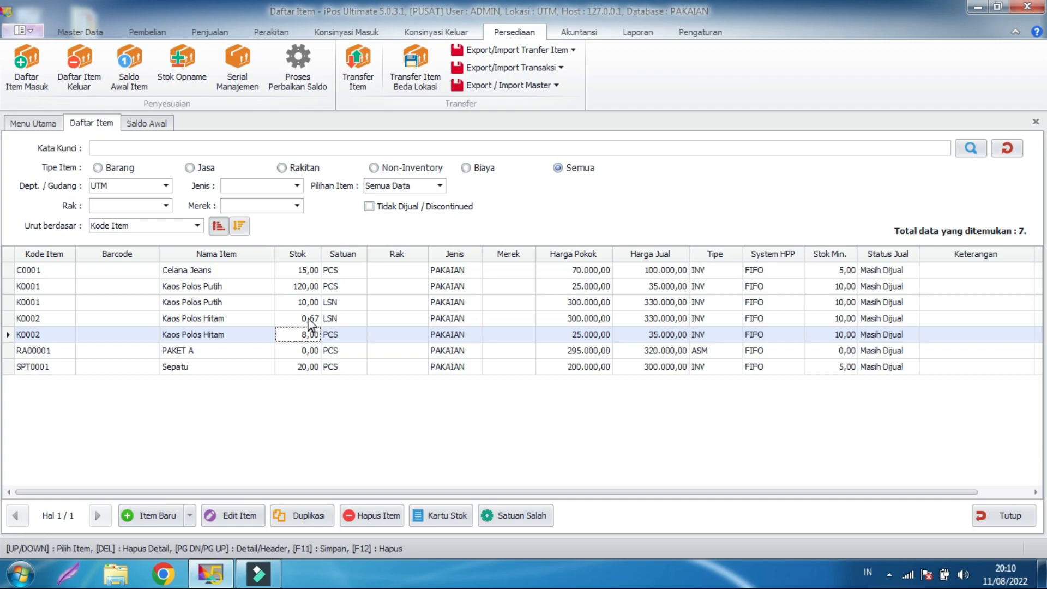
{"action": "left_click", "coordinate": [308, 319]}
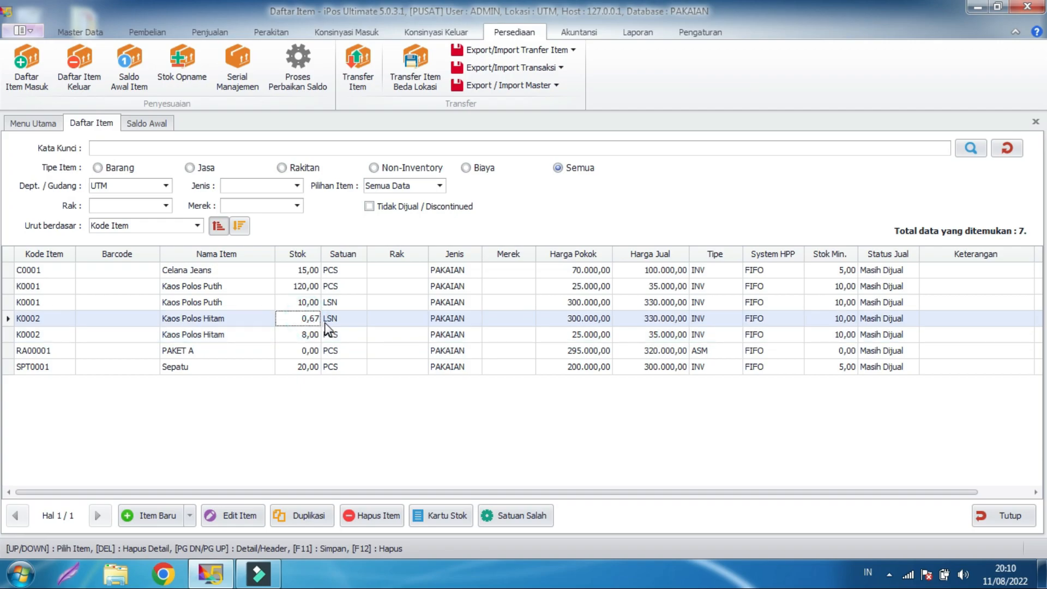
{"action": "left_click", "coordinate": [311, 319]}
{"action": "left_click", "coordinate": [332, 376]}
- Open the purchase list (Daftar Pembelian) and start a new purchase transaction
{"action": "left_click", "coordinate": [155, 35]}
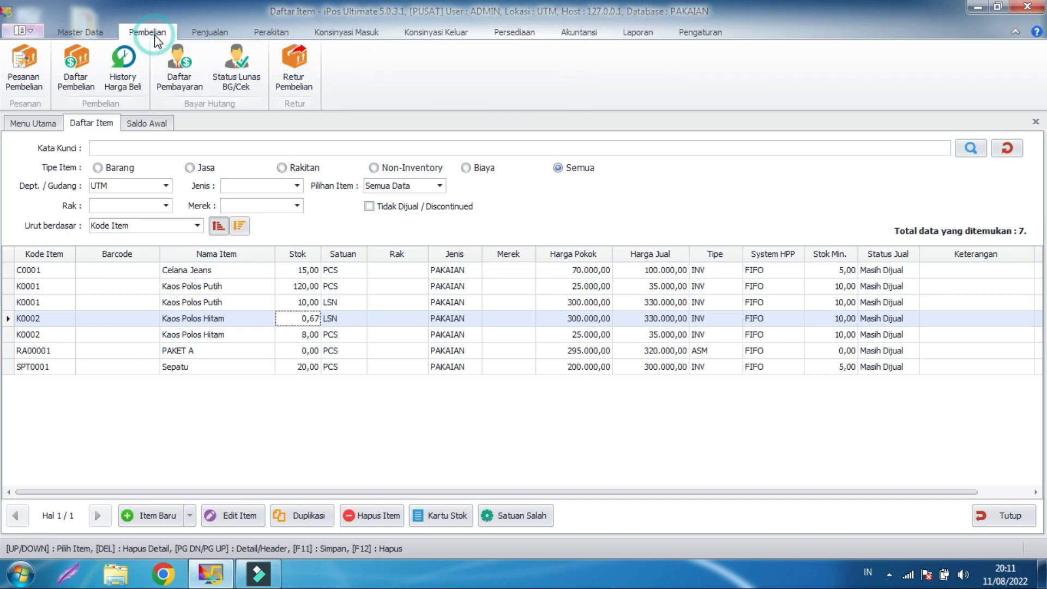
{"action": "left_click", "coordinate": [78, 72]}
{"action": "left_click", "coordinate": [263, 381]}
{"action": "left_click", "coordinate": [178, 519]}
{"action": "left_click", "coordinate": [198, 310]}
{"action": "left_click", "coordinate": [112, 236]}
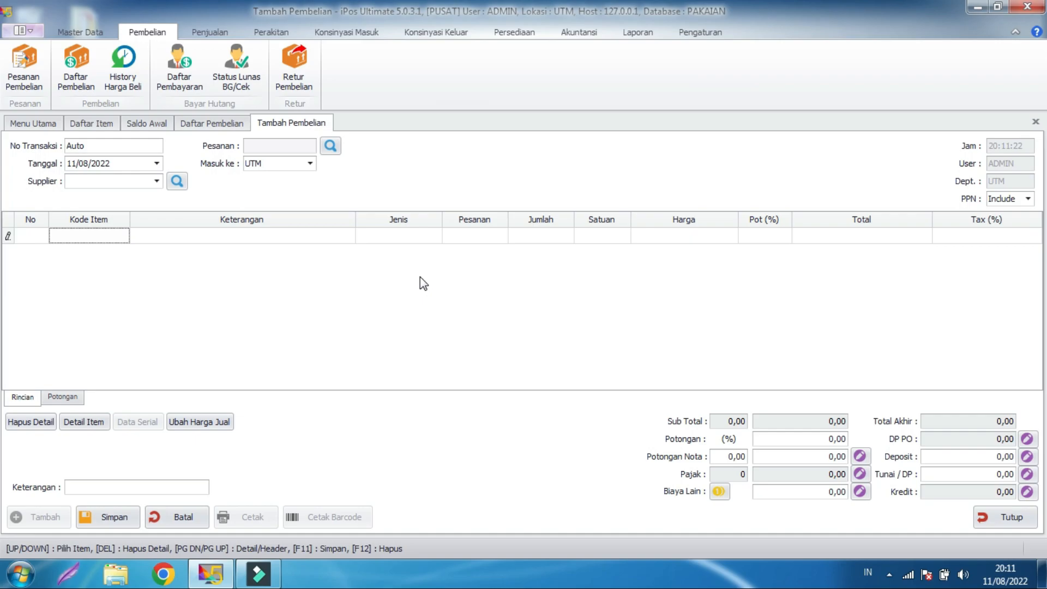
- Look up "kaos" and add Kaos Polos Hitam in LSN to the purchase with quantity 5
{"action": "type", "text": "KAOS NI"}
{"action": "left_click", "coordinate": [100, 237]}
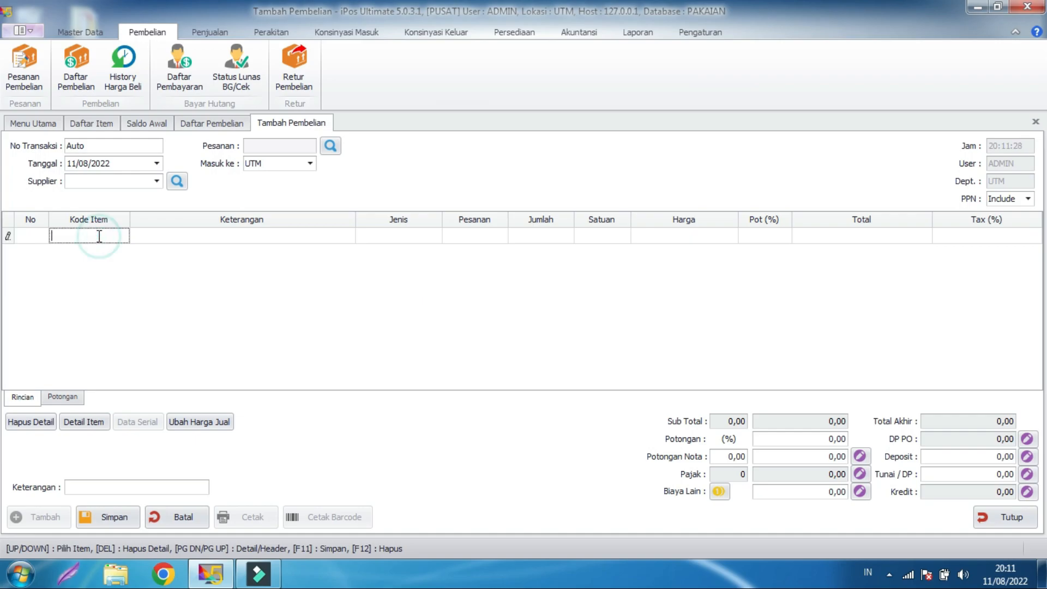
{"action": "type", "text": "kaos"}
{"action": "key", "text": "Return"}
{"action": "left_click", "coordinate": [467, 266]}
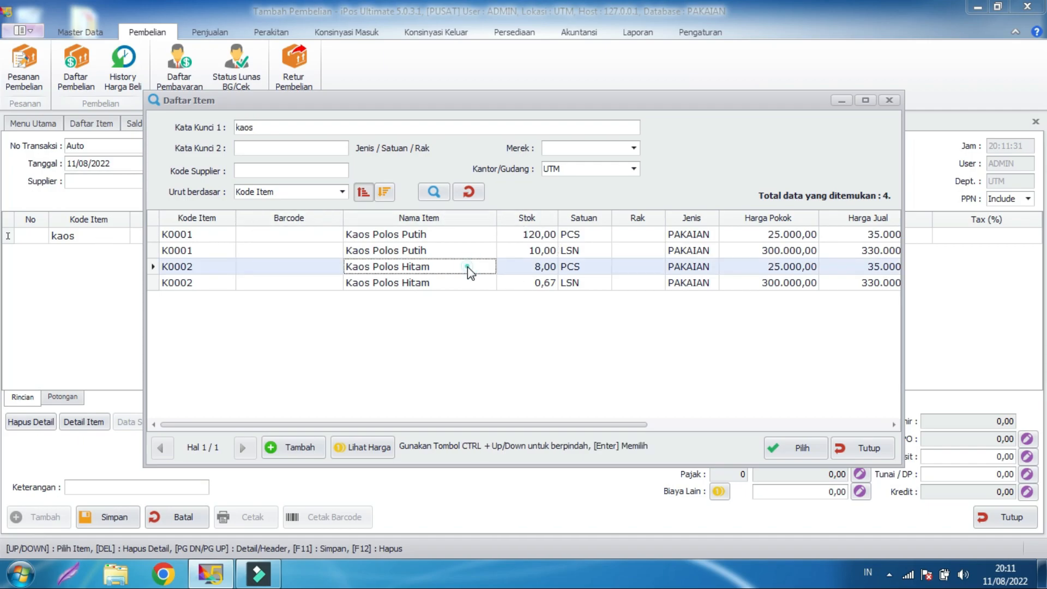
{"action": "double_click", "coordinate": [570, 283]}
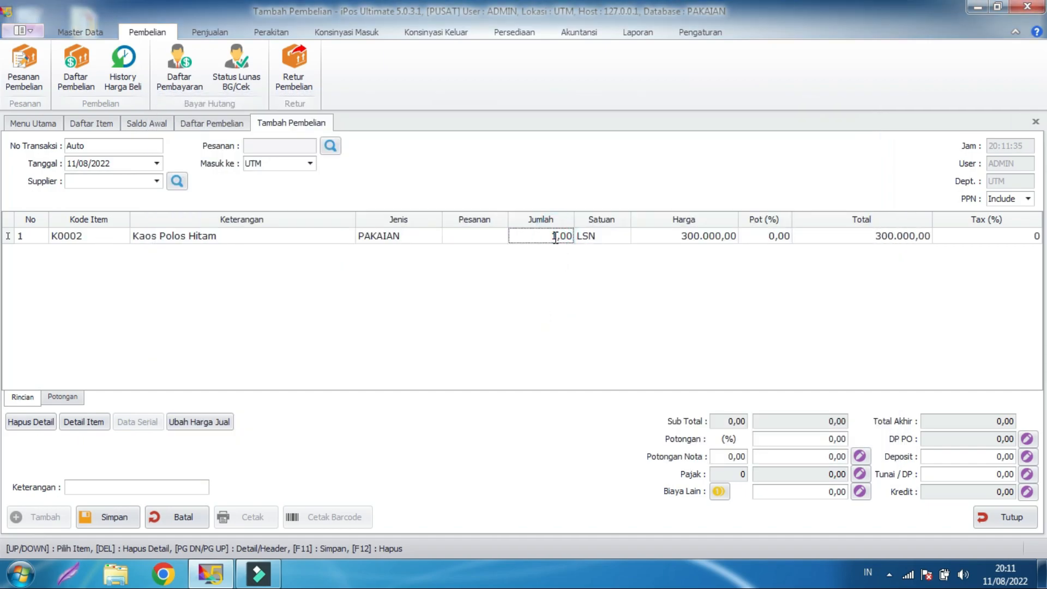
{"action": "double_click", "coordinate": [548, 238]}
{"action": "type", "text": "5"}
{"action": "left_click", "coordinate": [537, 321]}
{"action": "left_click", "coordinate": [647, 300]}
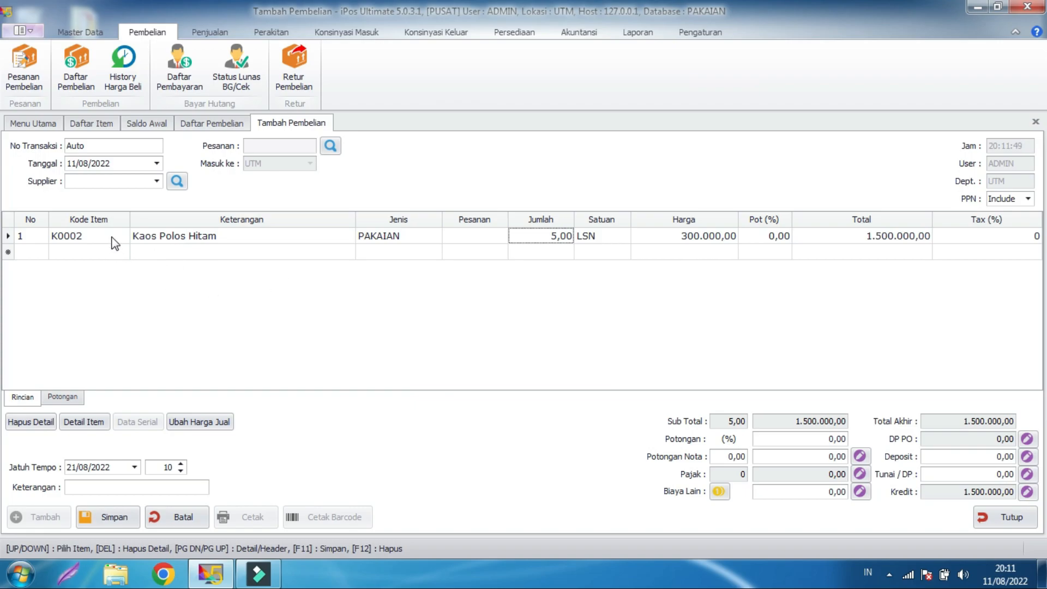
- Create a new supplier named TOKO A and select it as the supplier of the purchase
{"action": "left_click", "coordinate": [156, 181]}
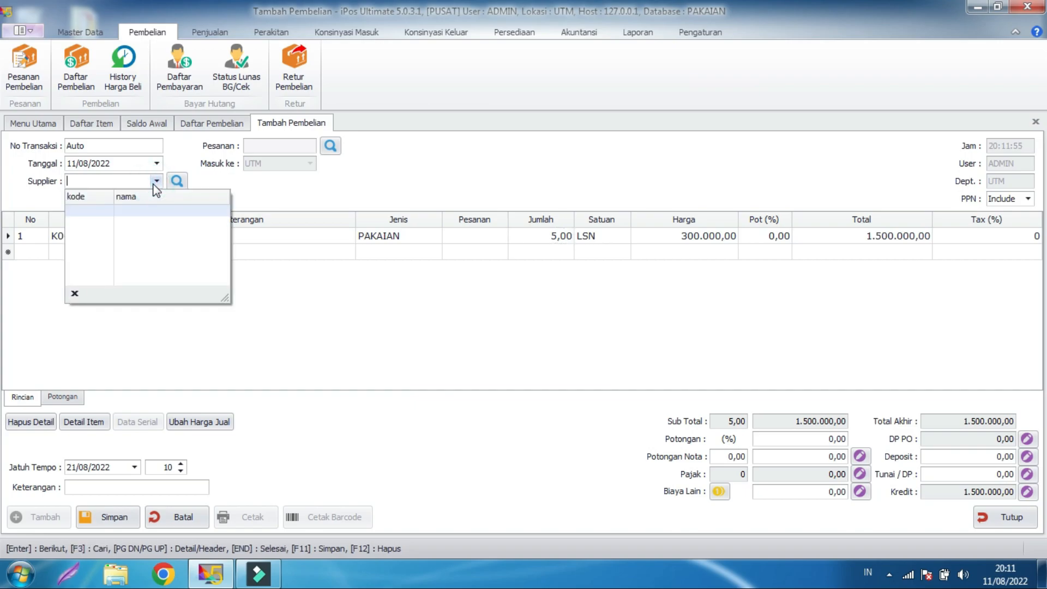
{"action": "left_click", "coordinate": [155, 182]}
{"action": "left_click", "coordinate": [157, 181]}
{"action": "left_click", "coordinate": [177, 182]}
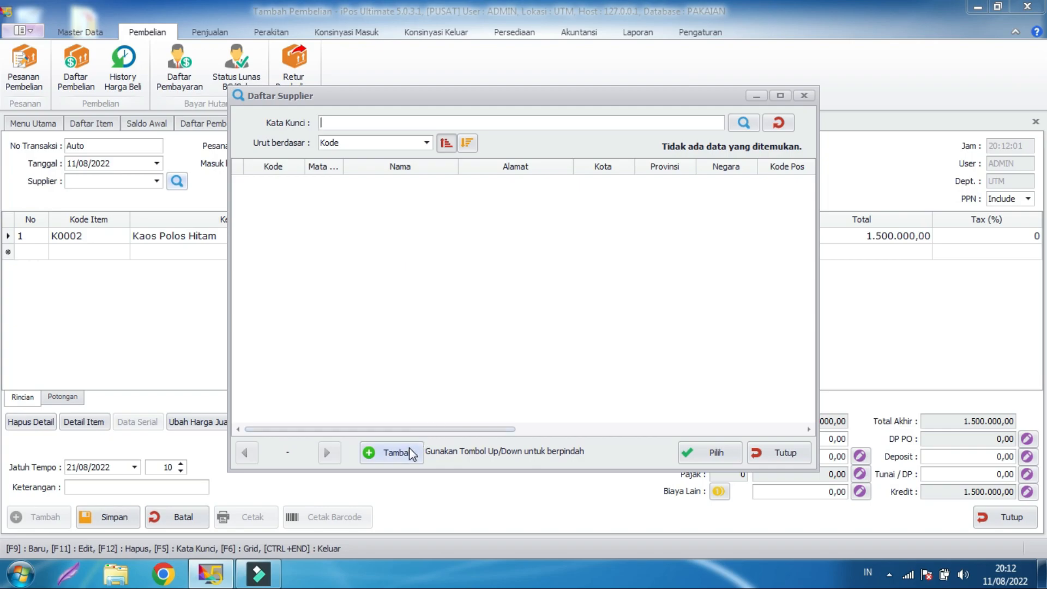
{"action": "left_click", "coordinate": [411, 453]}
{"action": "left_click", "coordinate": [336, 160]}
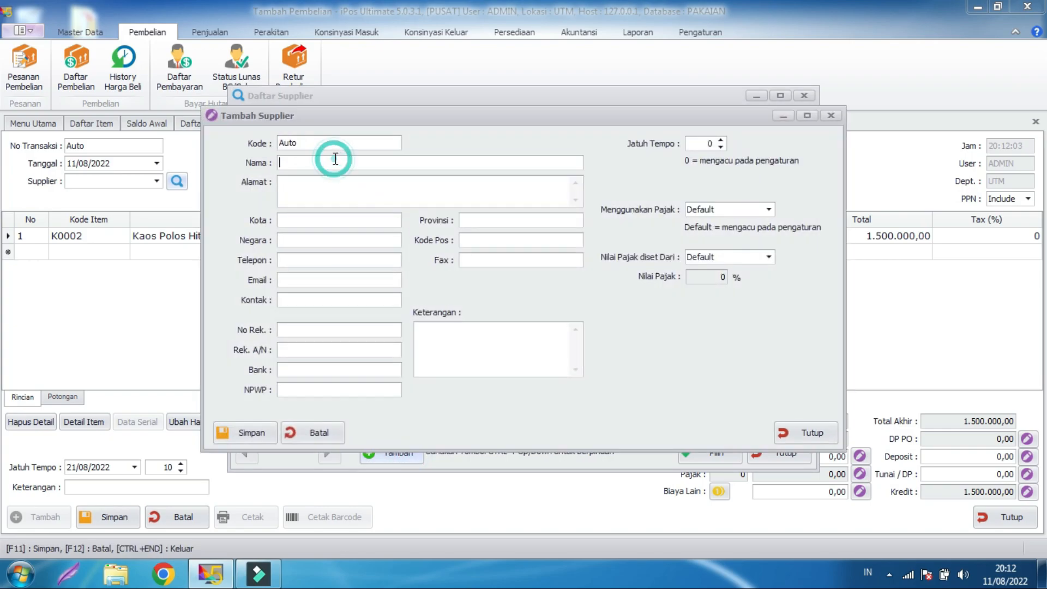
{"action": "type", "text": "TOKO N"}
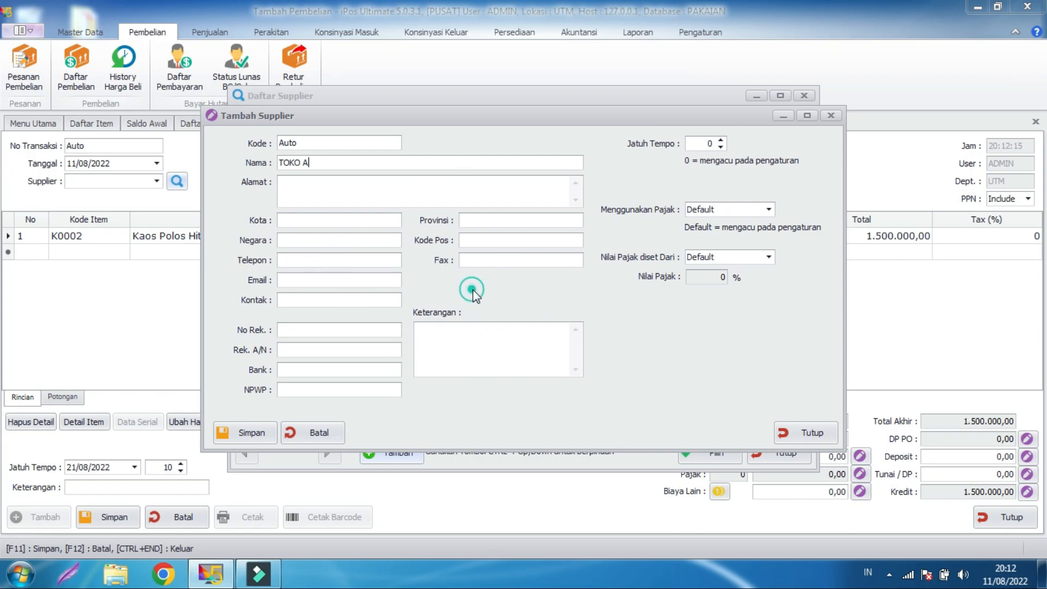
{"action": "left_click", "coordinate": [236, 432]}
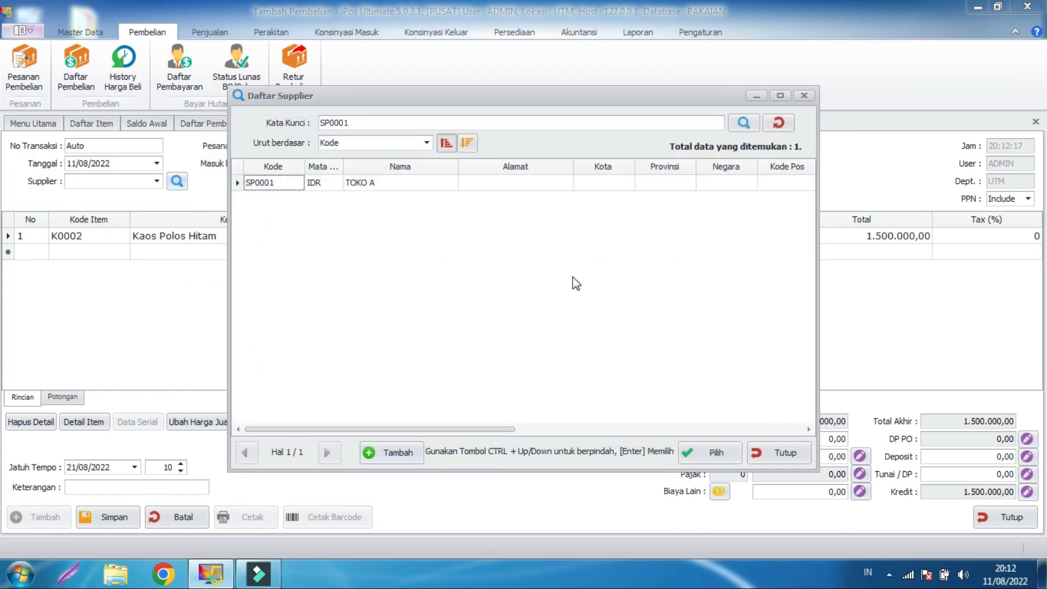
{"action": "left_click", "coordinate": [418, 185]}
{"action": "left_click", "coordinate": [695, 453]}
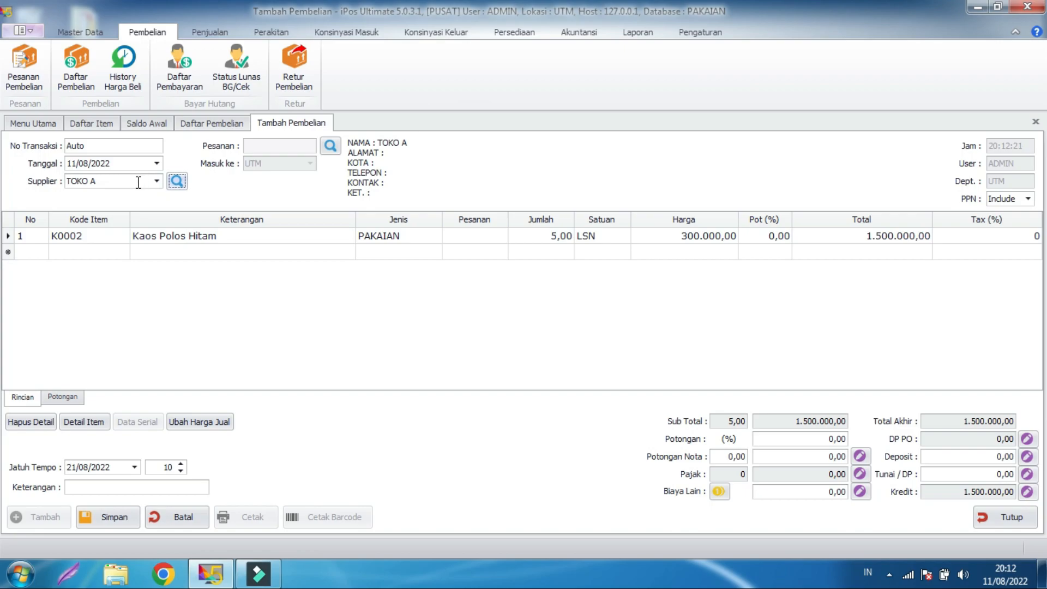
- Enter a cash payment (Tunai / DP) of 1500000 for the purchase
{"action": "left_click", "coordinate": [286, 290]}
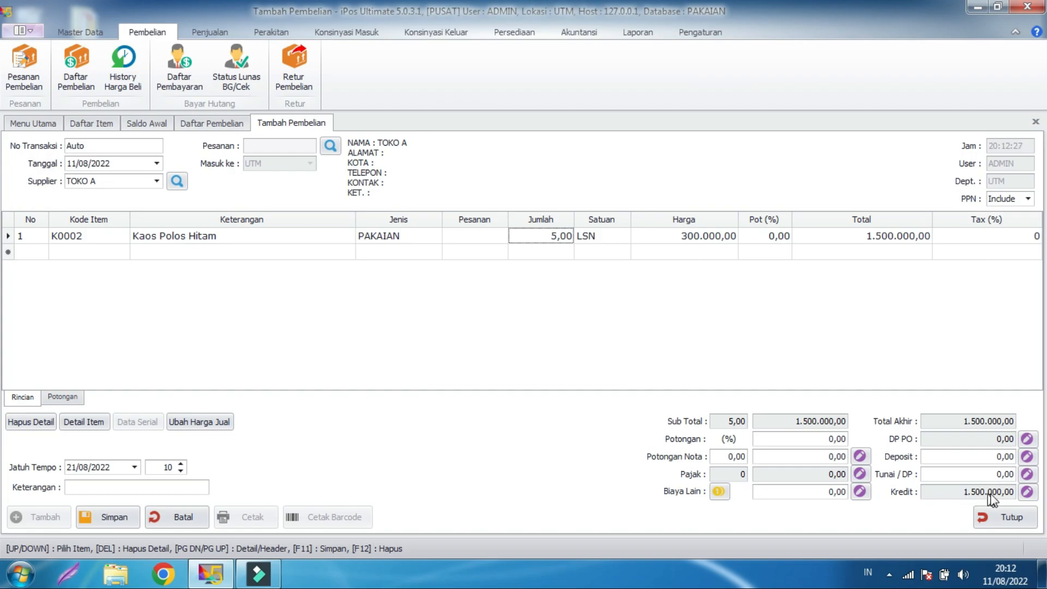
{"action": "left_click", "coordinate": [123, 467]}
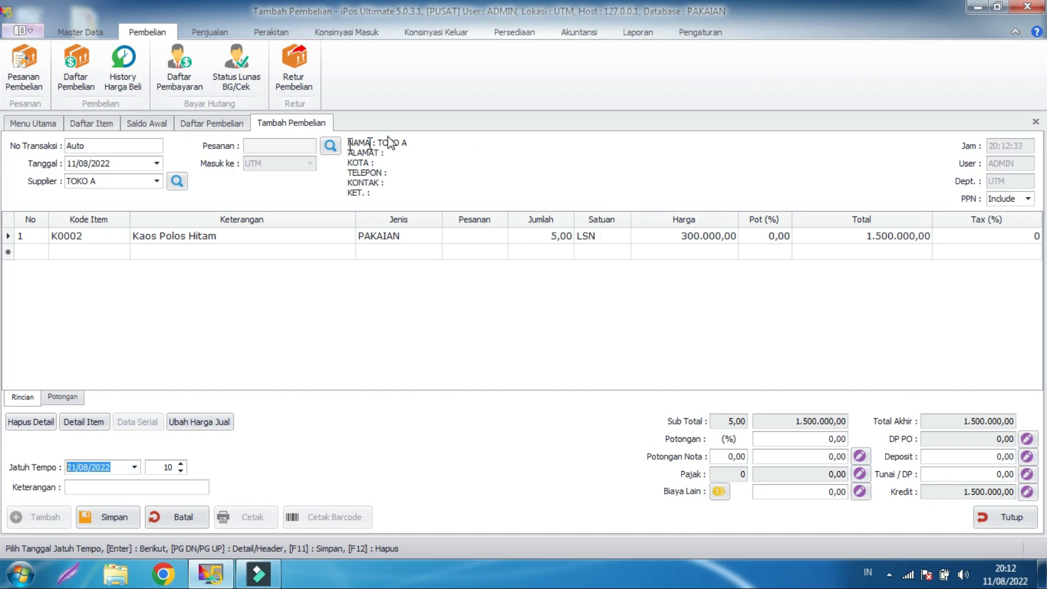
{"action": "left_click", "coordinate": [181, 67]}
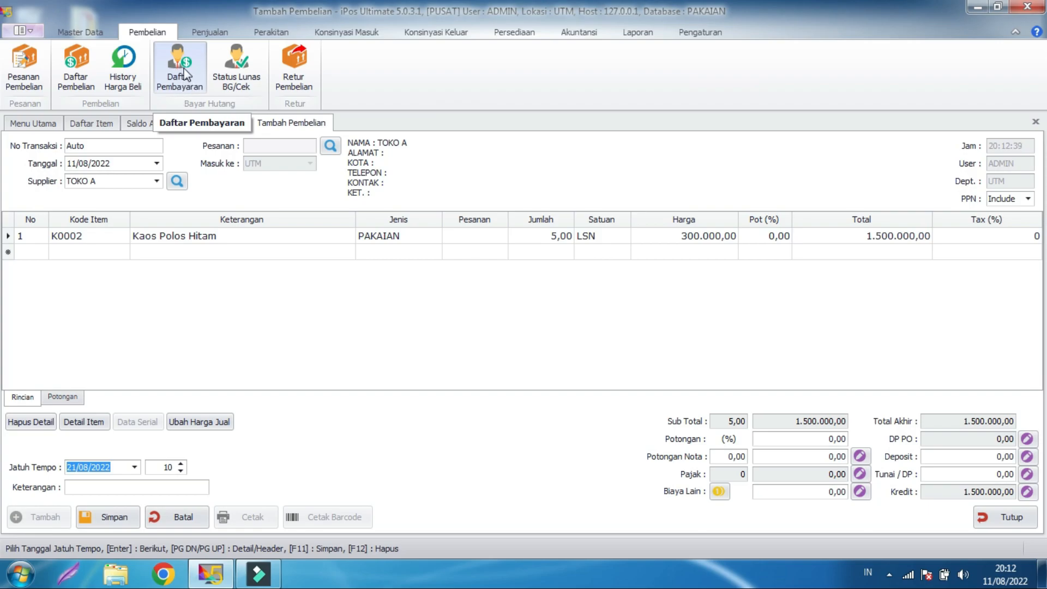
{"action": "left_click", "coordinate": [326, 354]}
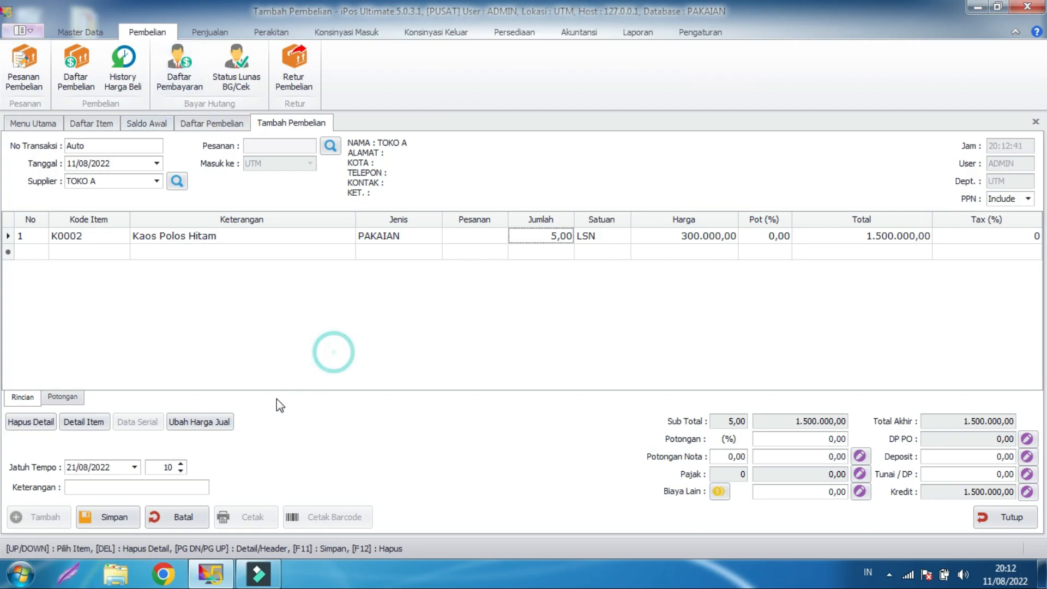
{"action": "left_click", "coordinate": [954, 474]}
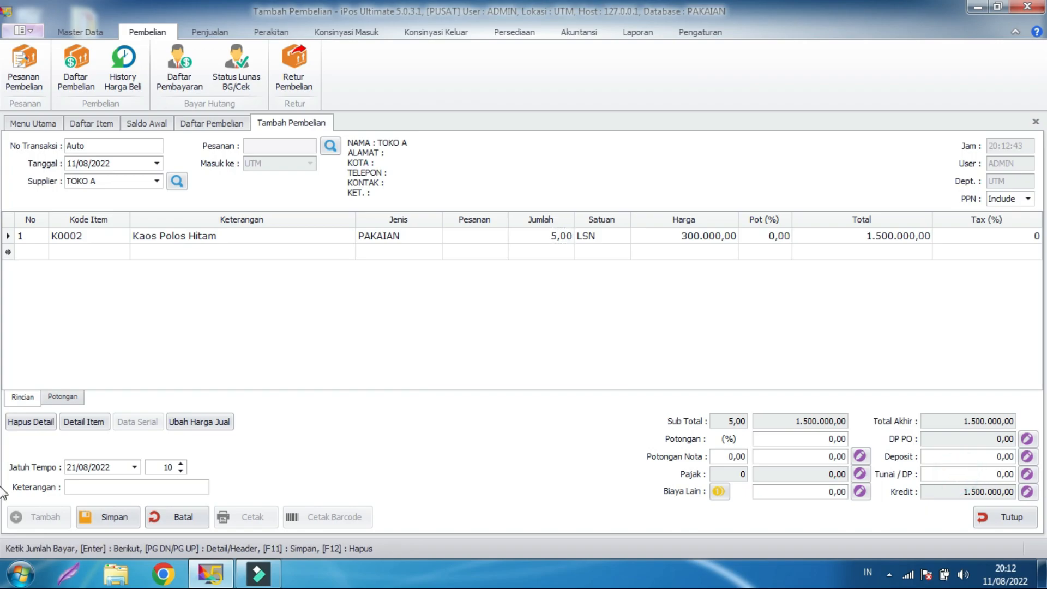
{"action": "type", "text": "1500000"}
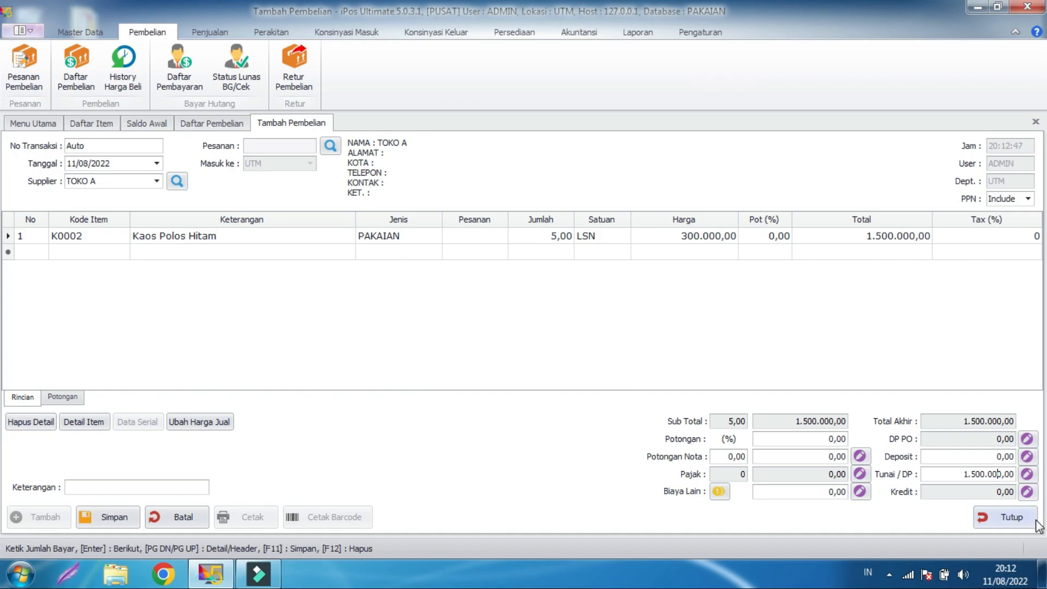
- Try switching the cash purchase account to 1-1120 BANK BCA, then cancel the account selection
{"action": "left_click", "coordinate": [1027, 475]}
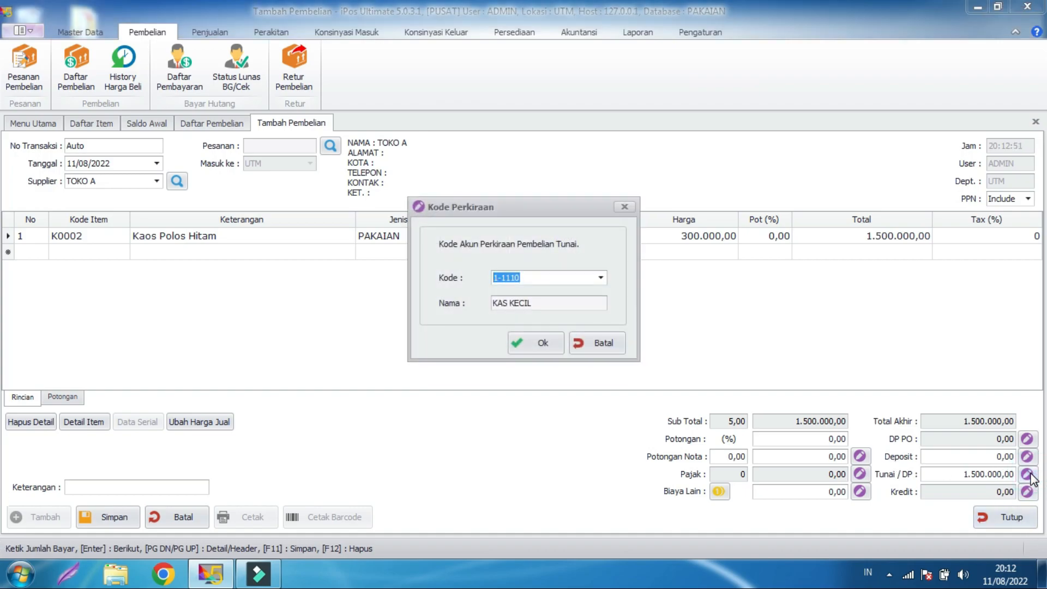
{"action": "left_click_drag", "start_coordinate": [574, 211], "coordinate": [935, 258]}
{"action": "left_click_drag", "start_coordinate": [941, 352], "coordinate": [862, 349]}
{"action": "left_click", "coordinate": [922, 351]}
{"action": "left_click", "coordinate": [973, 327]}
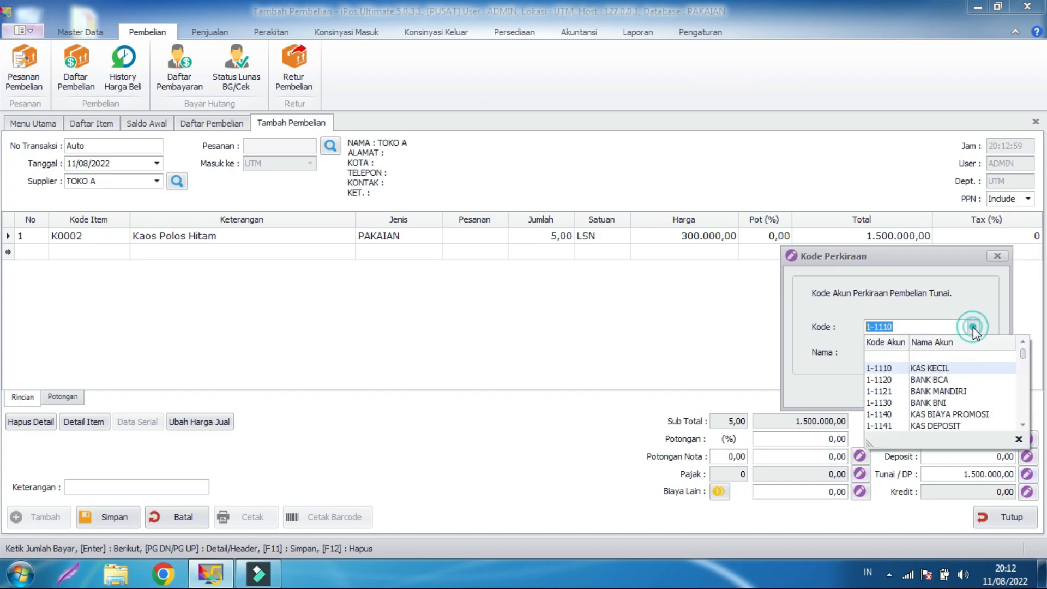
{"action": "left_click", "coordinate": [959, 381]}
{"action": "left_click", "coordinate": [926, 327]}
{"action": "left_click_drag", "start_coordinate": [876, 253], "coordinate": [468, 242]}
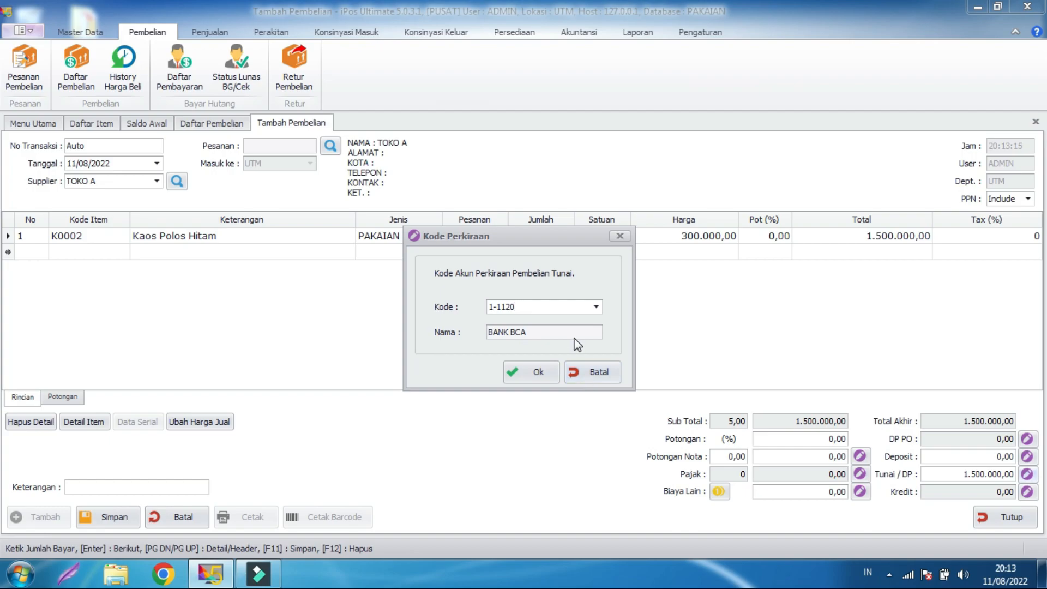
{"action": "left_click", "coordinate": [596, 366]}
- Close the purchase transaction without saving it and close all other open lists down to the main menu
{"action": "left_click", "coordinate": [993, 511]}
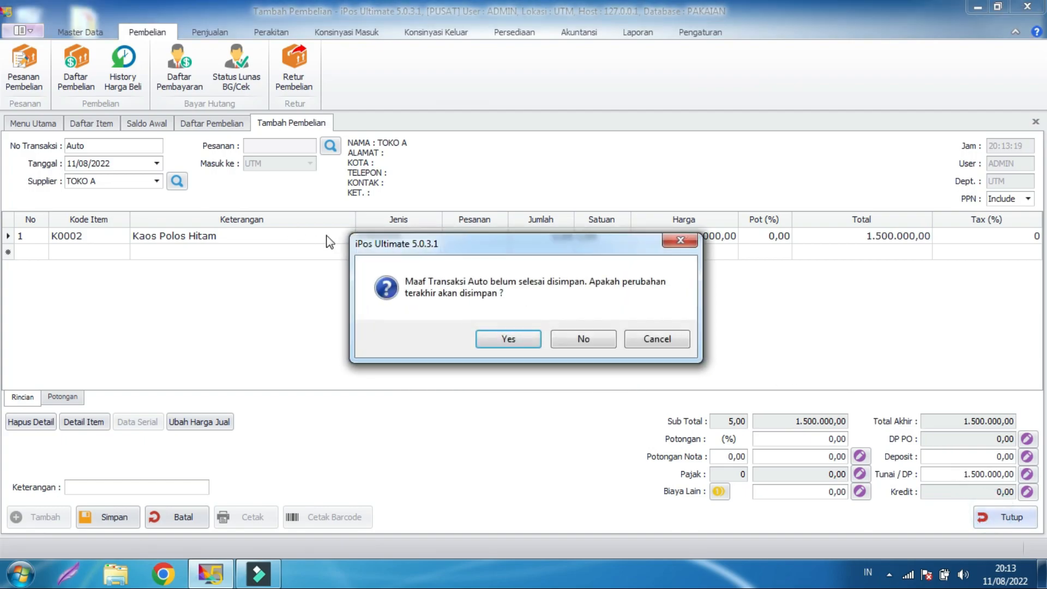
{"action": "left_click", "coordinate": [592, 334]}
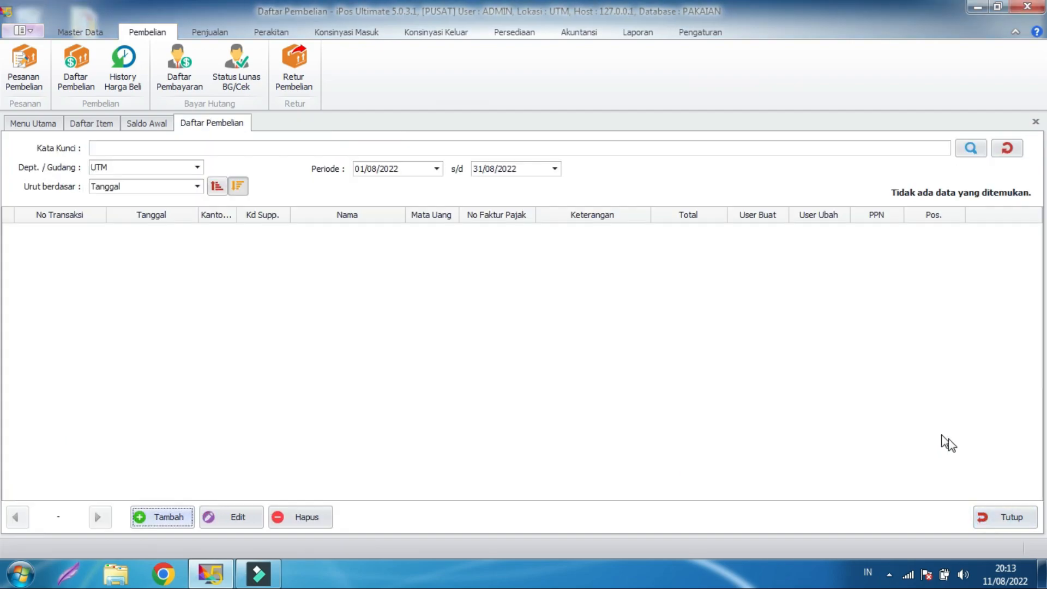
{"action": "left_click", "coordinate": [1002, 517]}
{"action": "left_click", "coordinate": [1003, 522]}
{"action": "left_click", "coordinate": [1004, 525]}
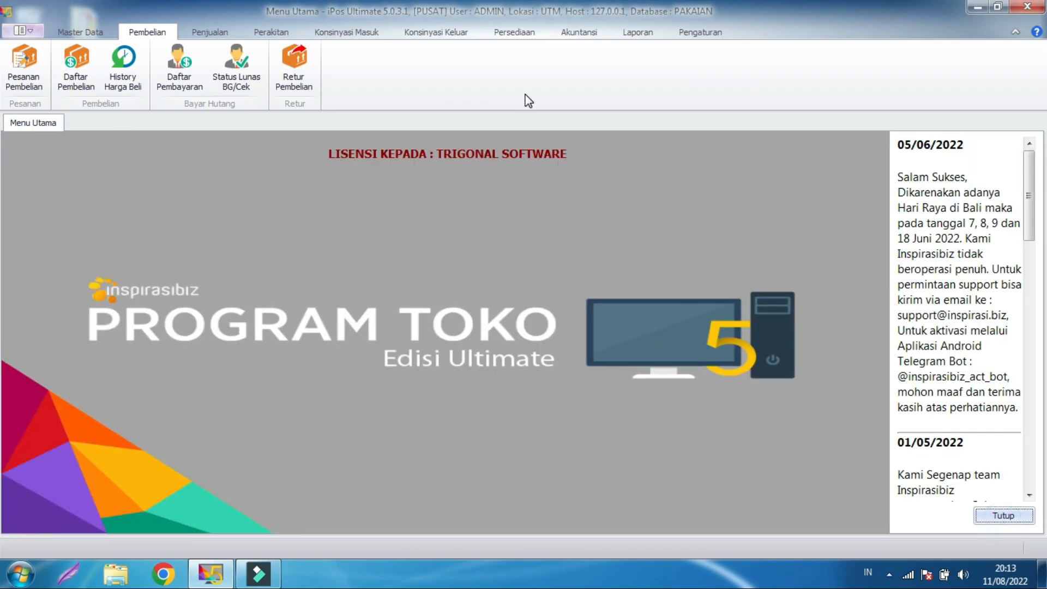
- Compare the opening balance of account 1-2010 Persediaan Barang with the subtotal of the item opening balance
{"action": "left_click", "coordinate": [599, 33]}
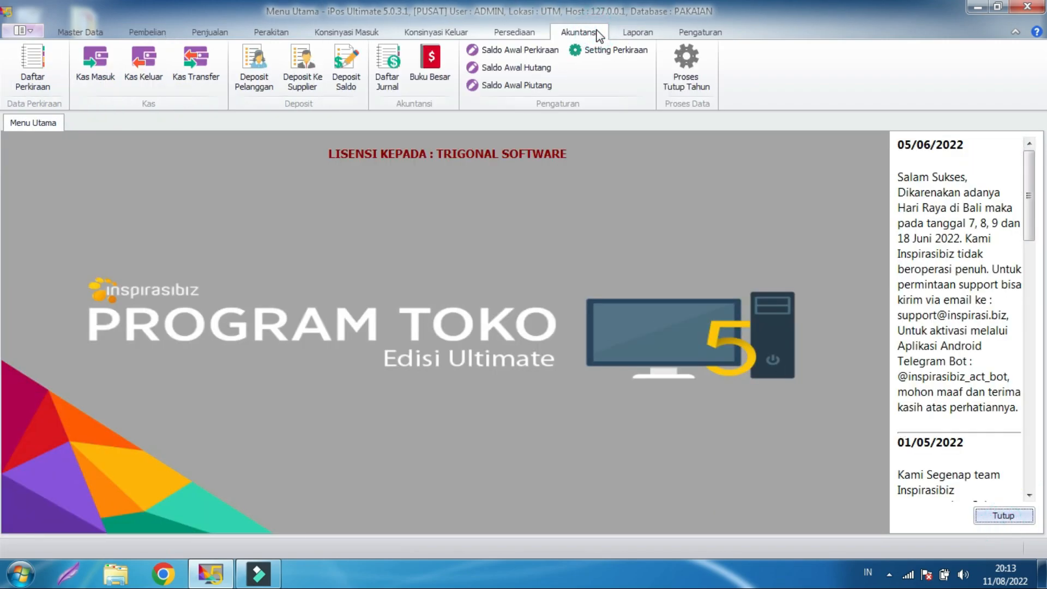
{"action": "left_click", "coordinate": [539, 50]}
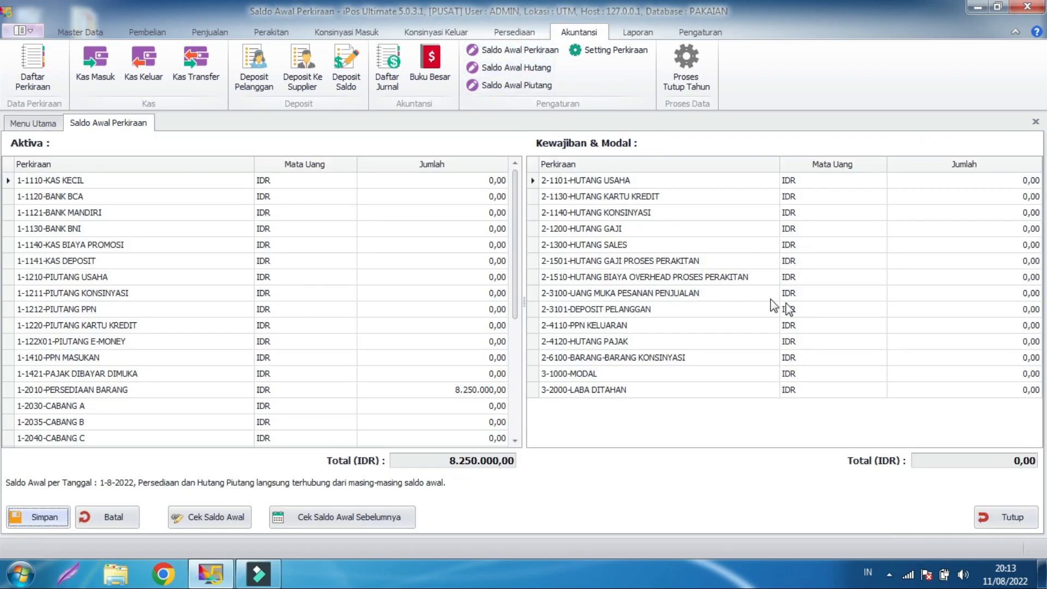
{"action": "left_click", "coordinate": [444, 389]}
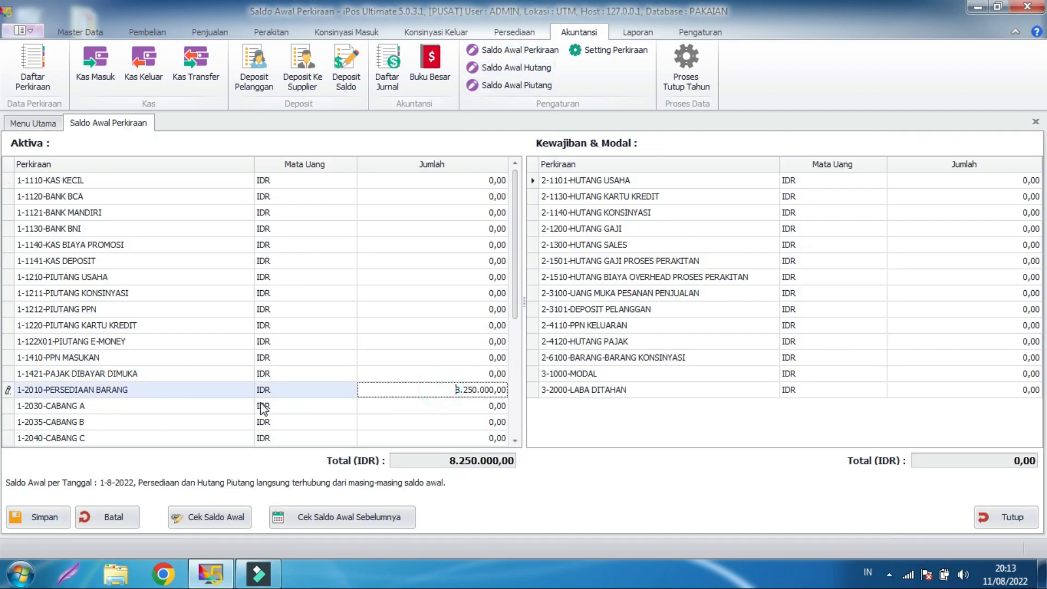
{"action": "left_click", "coordinate": [140, 390]}
{"action": "left_click", "coordinate": [459, 390]}
{"action": "left_click", "coordinate": [446, 390]}
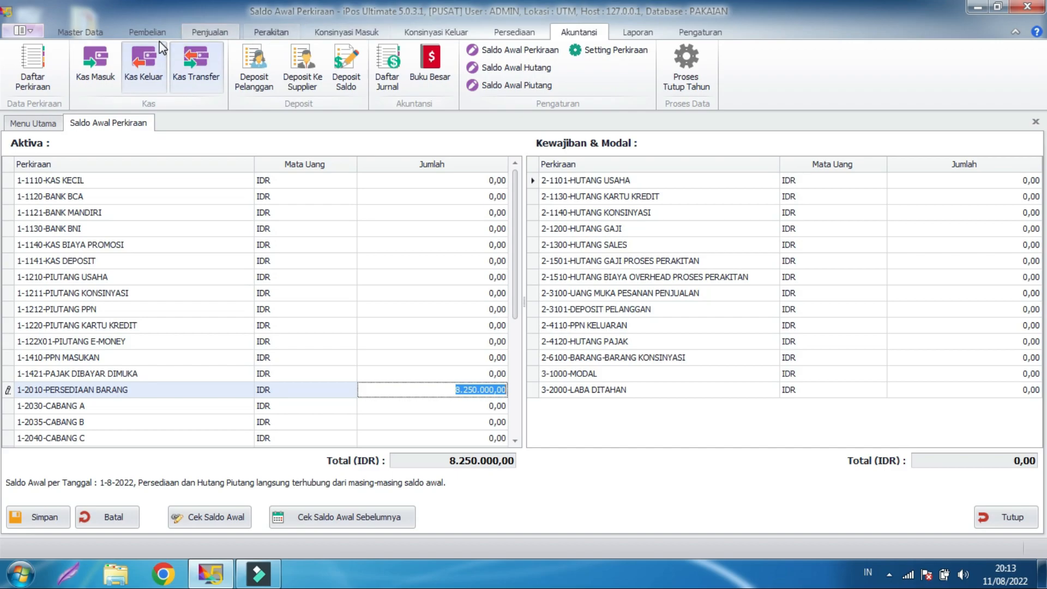
{"action": "left_click", "coordinate": [518, 34]}
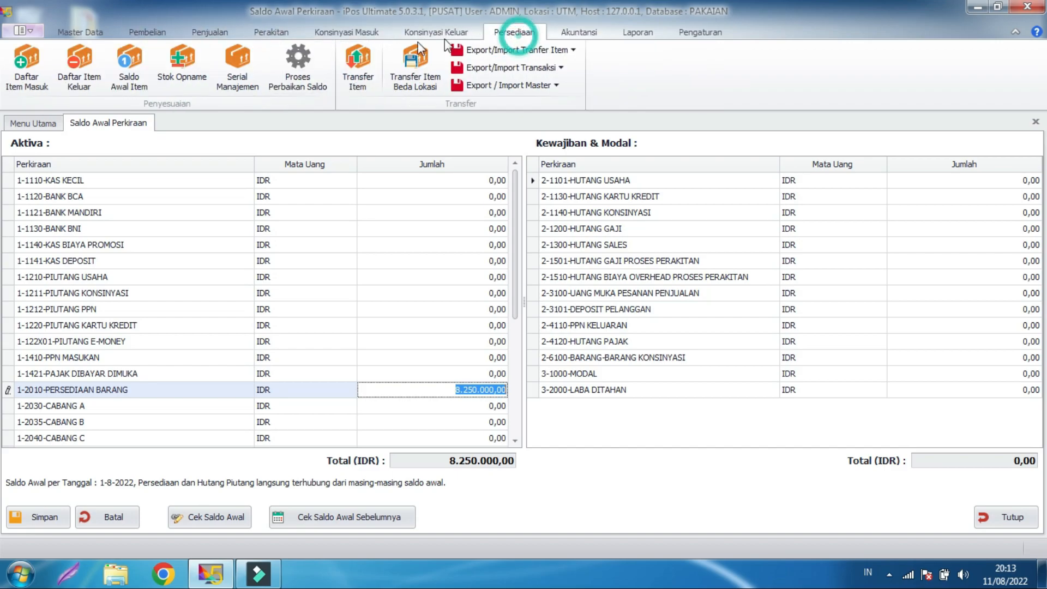
{"action": "left_click", "coordinate": [130, 70]}
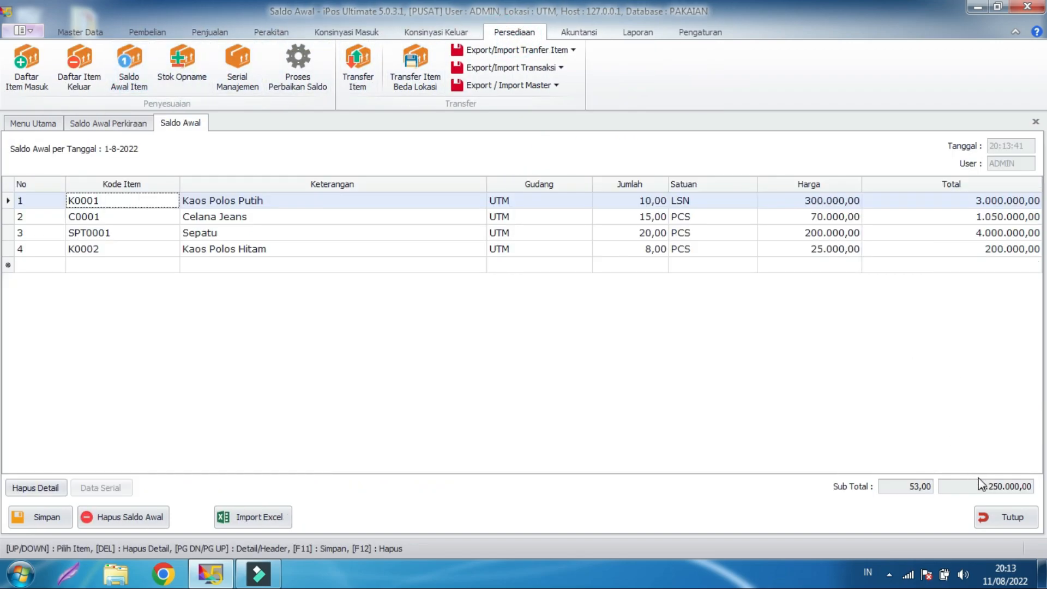
- Check the Persediaan Barang amount in the account opening balances, then close the item opening balance
{"action": "left_click", "coordinate": [133, 121]}
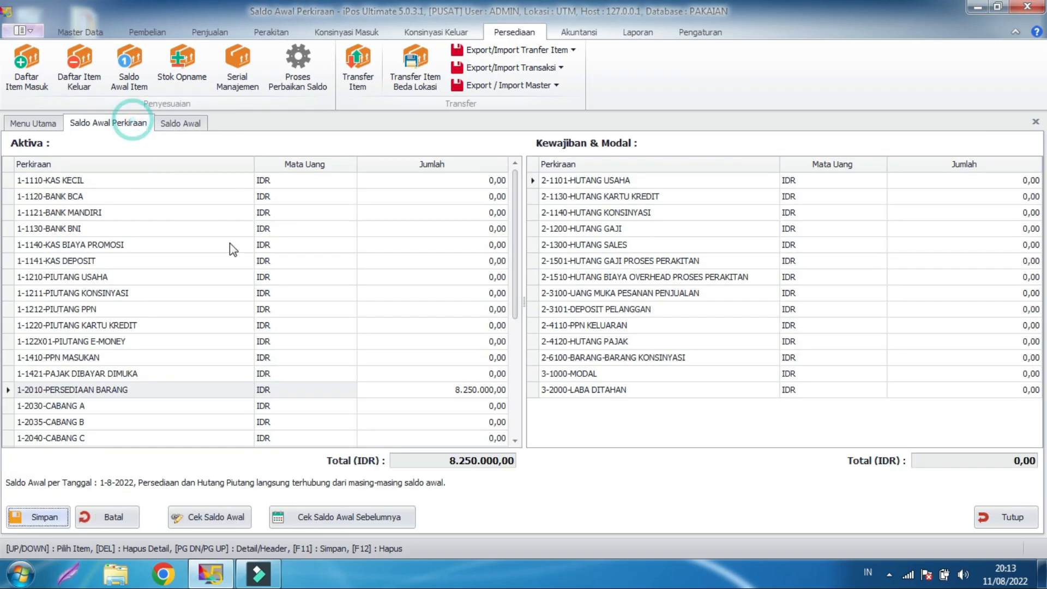
{"action": "left_click", "coordinate": [469, 390]}
{"action": "left_click", "coordinate": [461, 389]}
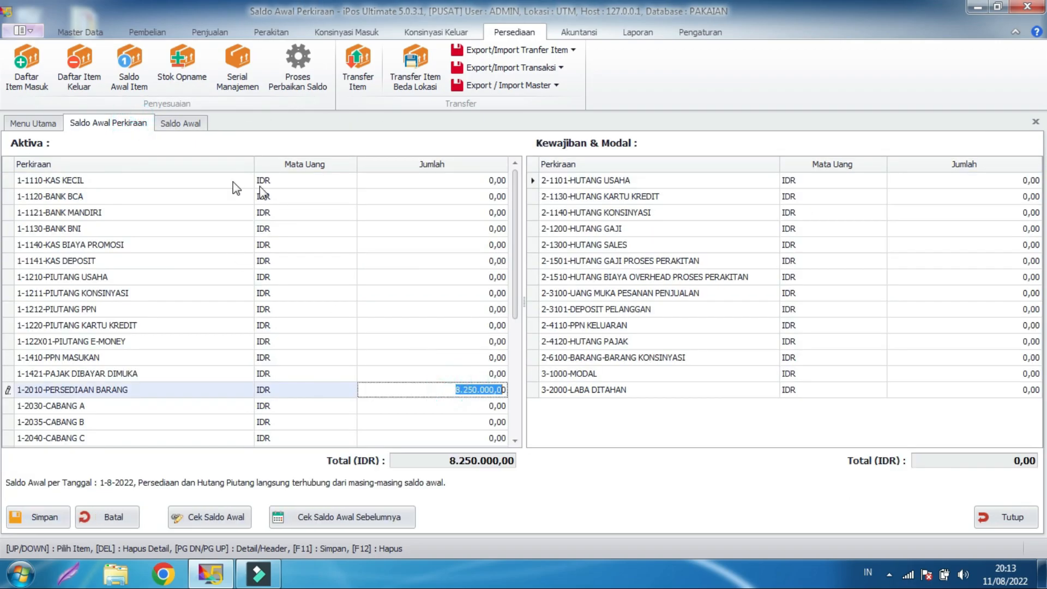
{"action": "left_click", "coordinate": [180, 124]}
{"action": "left_click", "coordinate": [992, 516]}
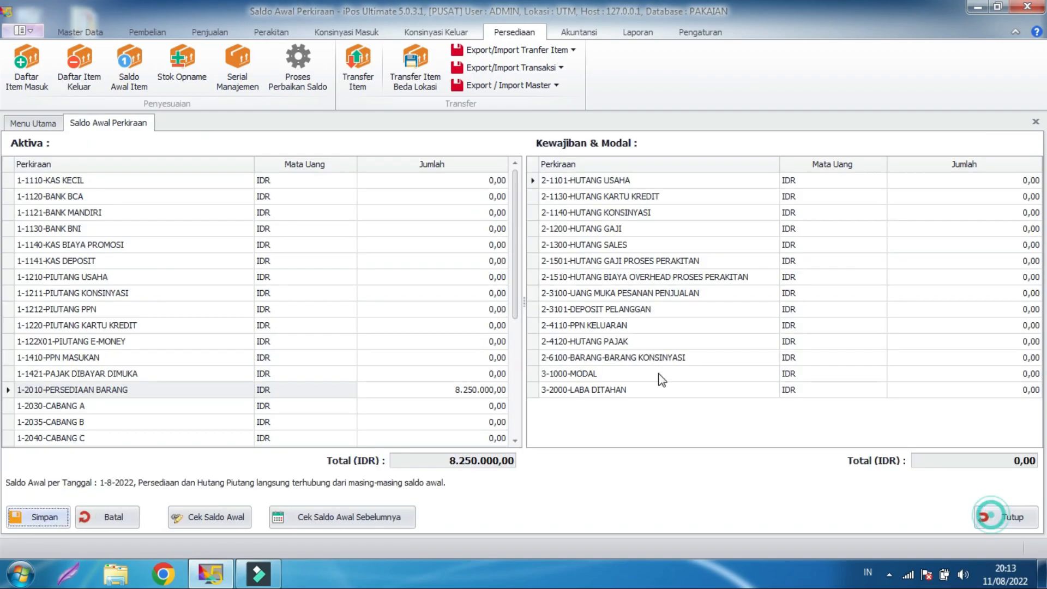
{"action": "left_click", "coordinate": [436, 186]}
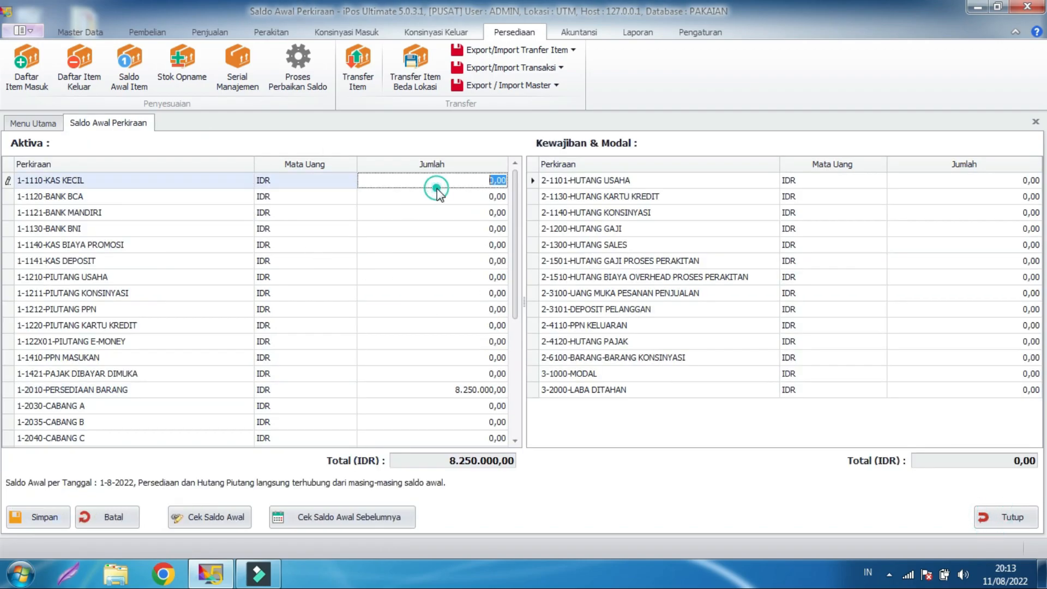
{"action": "left_click", "coordinate": [480, 194]}
{"action": "double_click", "coordinate": [494, 195]}
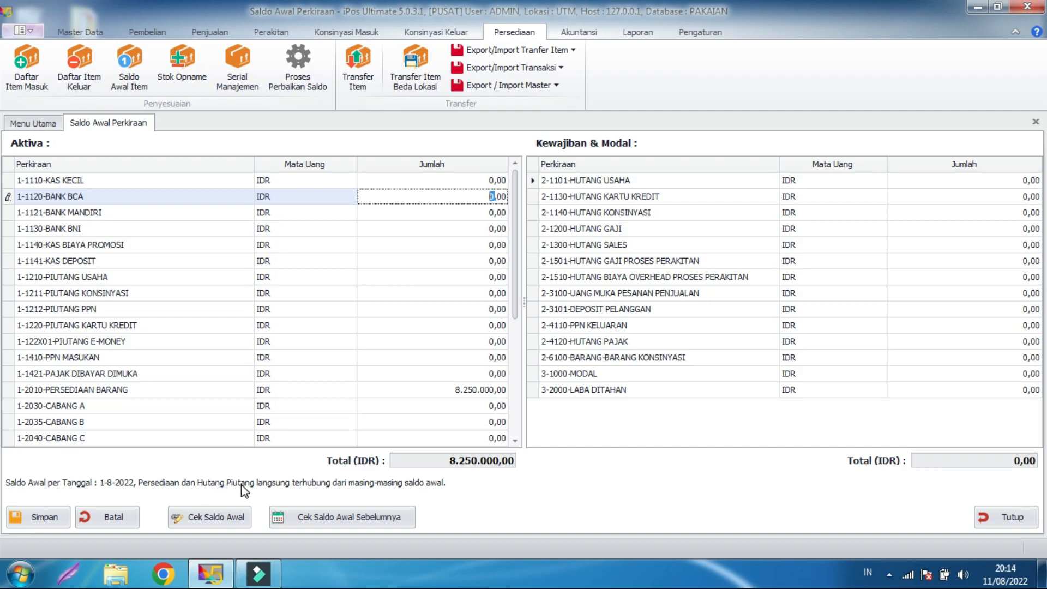
{"action": "left_click", "coordinate": [84, 276]}
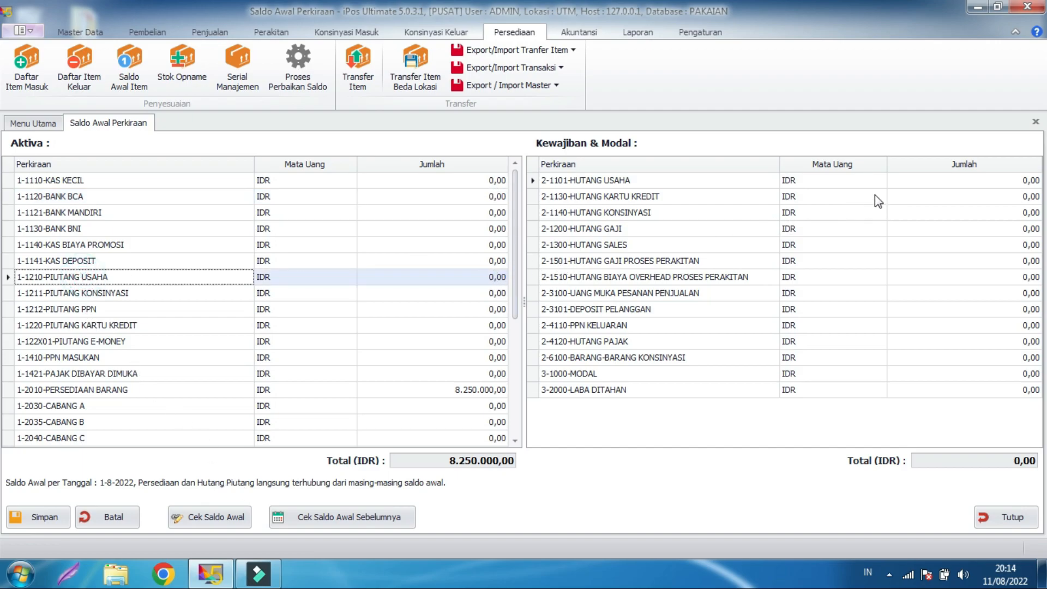
{"action": "left_click", "coordinate": [894, 182]}
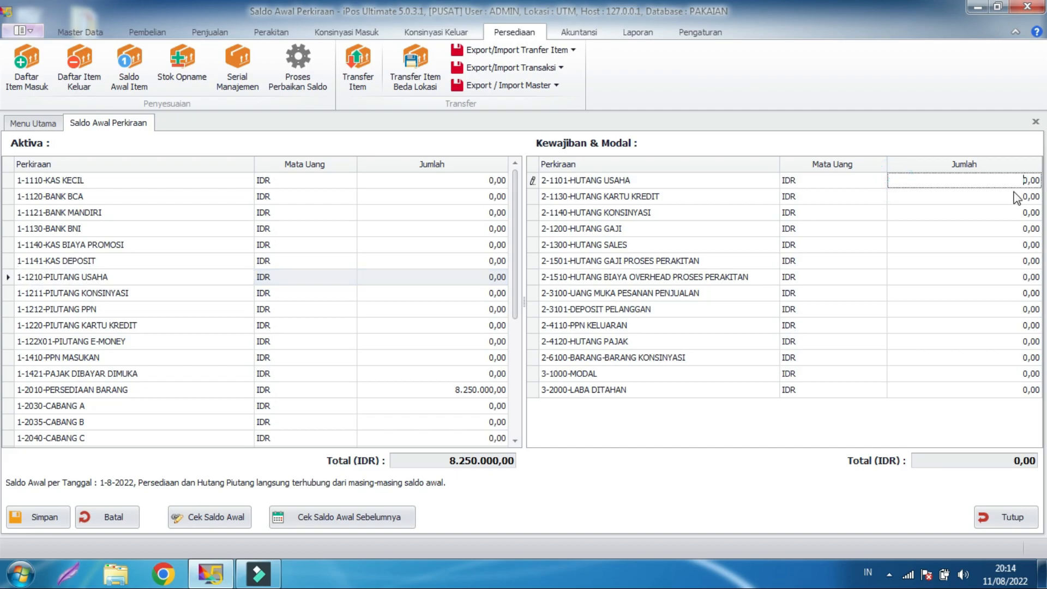
{"action": "left_click", "coordinate": [430, 211]}
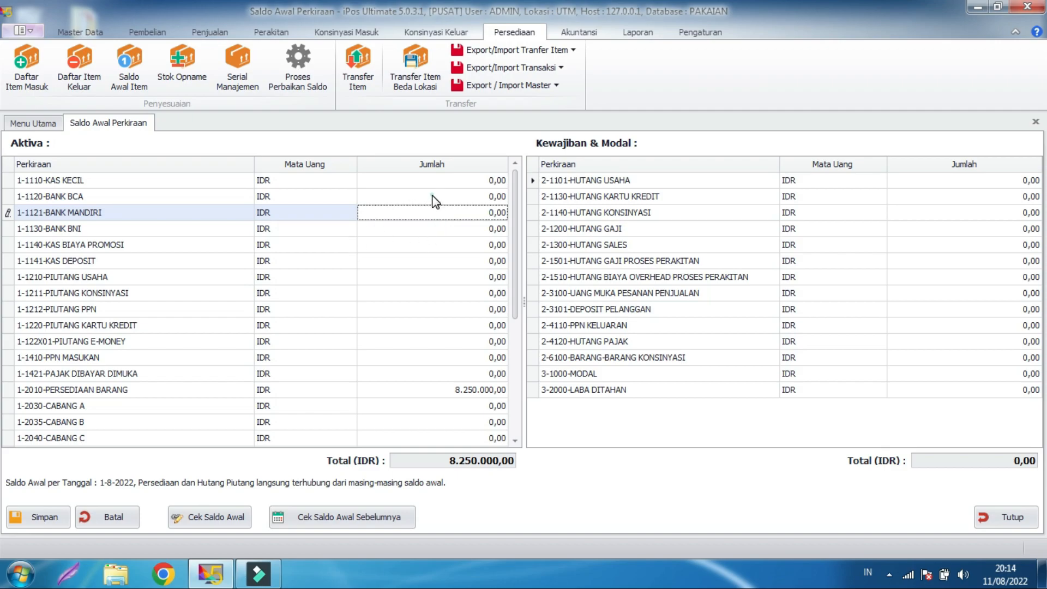
- Set the opening balance of account 1-1120 BANK BCA to 50.000.000
{"action": "left_click", "coordinate": [432, 196]}
{"action": "double_click", "coordinate": [495, 197]}
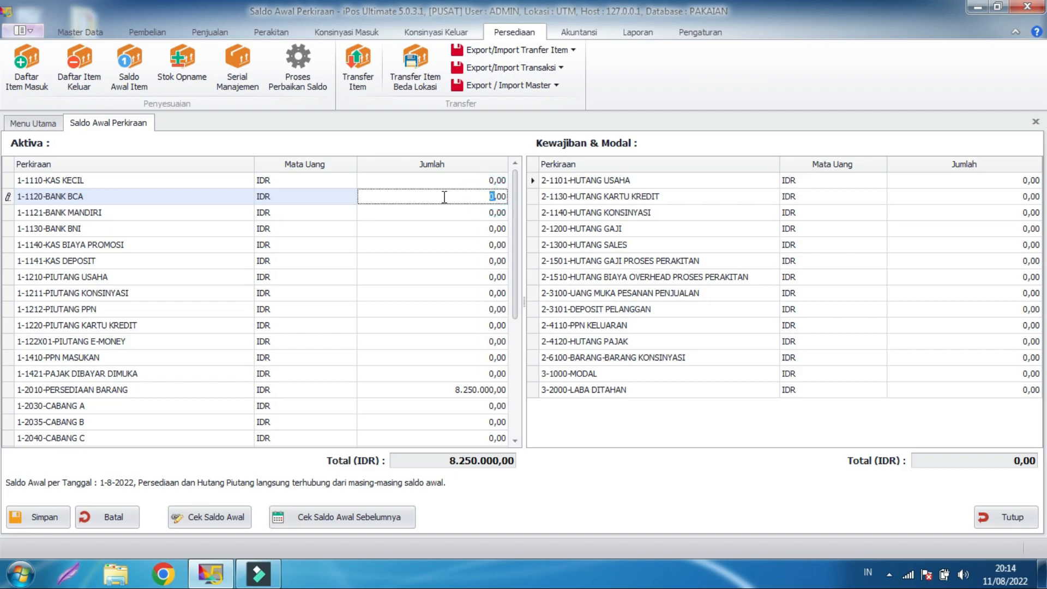
{"action": "type", "text": "5"}
{"action": "left_click", "coordinate": [560, 428]}
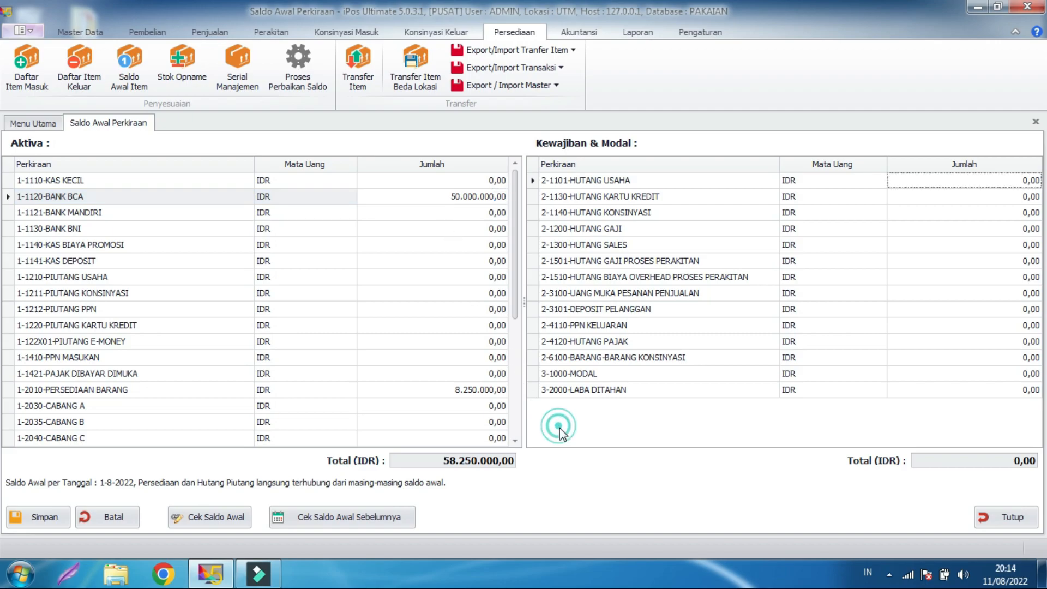
- Set the opening balance of account 1-1110 KAS KECIL to 2.000.000 and try to save the account opening balances
{"action": "left_click", "coordinate": [490, 180]}
{"action": "double_click", "coordinate": [495, 179]}
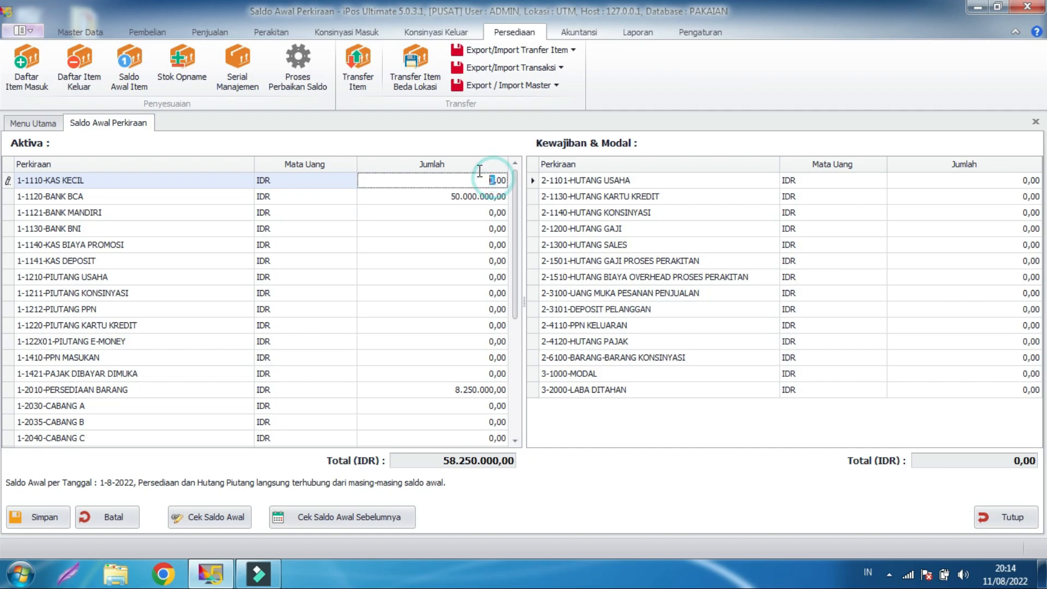
{"action": "type", "text": "2.000.00"}
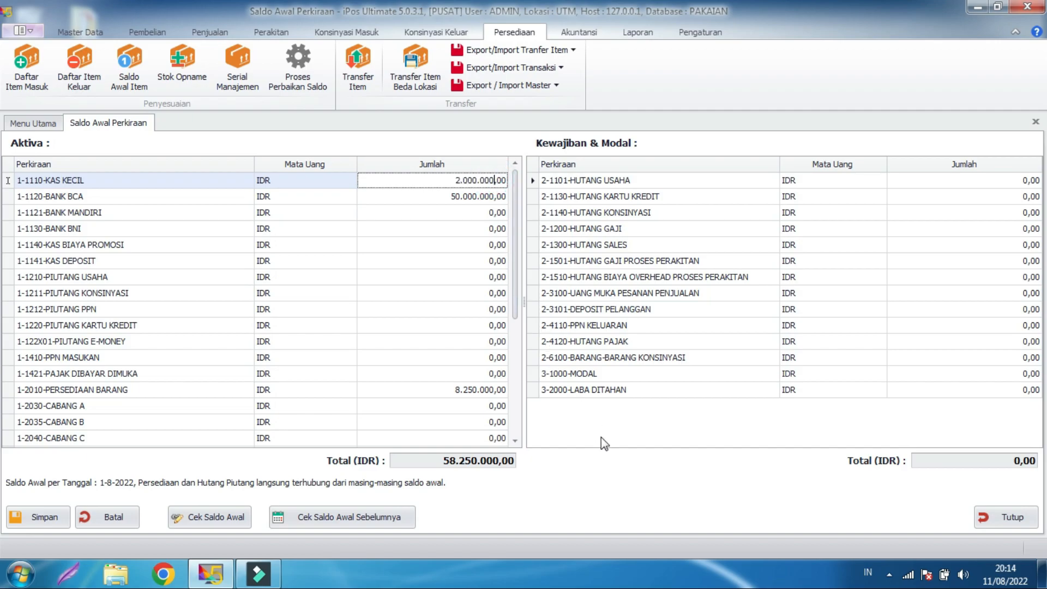
{"action": "left_click", "coordinate": [602, 437]}
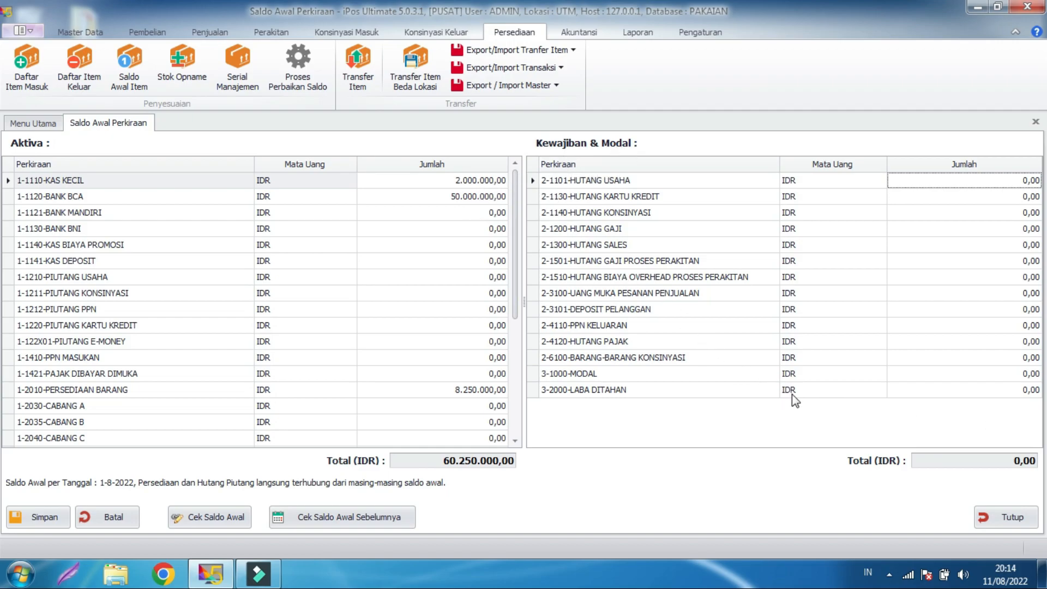
{"action": "left_click", "coordinate": [47, 508]}
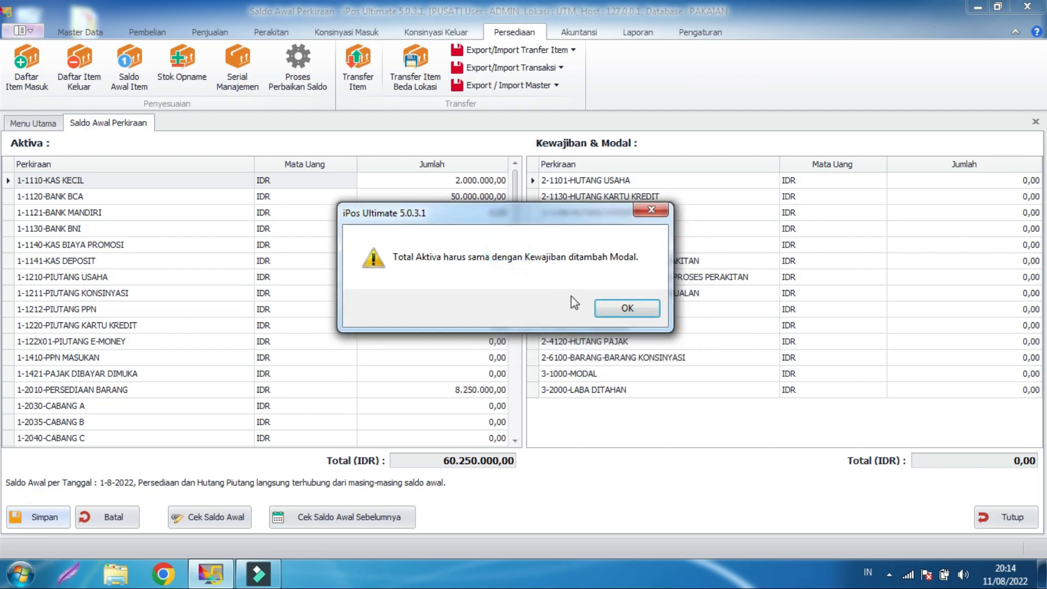
{"action": "left_click", "coordinate": [602, 310]}
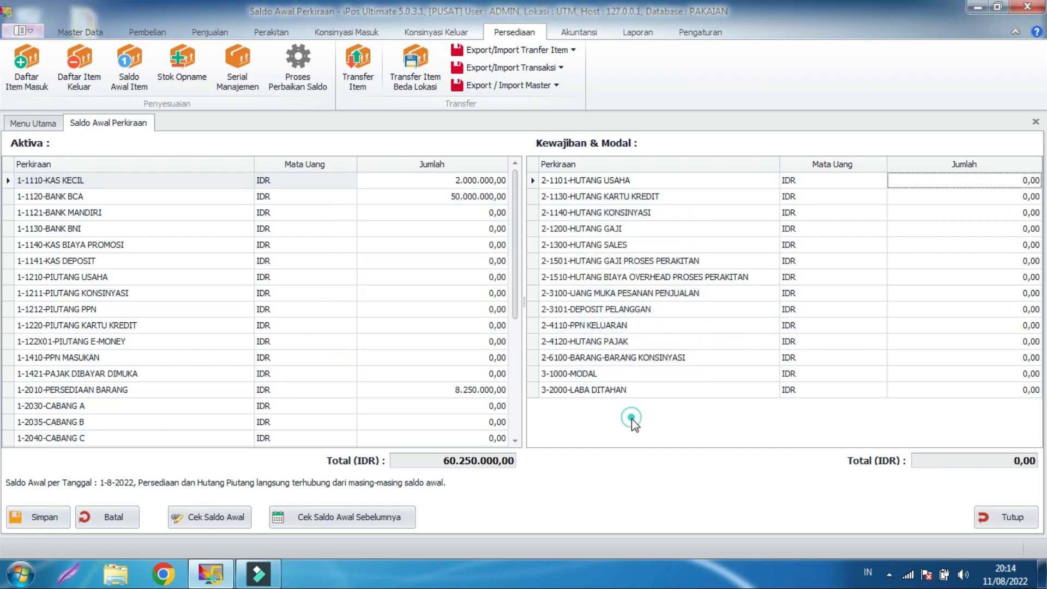
- Set the opening balance of account 3-1000 MODAL to 60.250.000 and save the account opening balances
{"action": "left_click", "coordinate": [967, 371]}
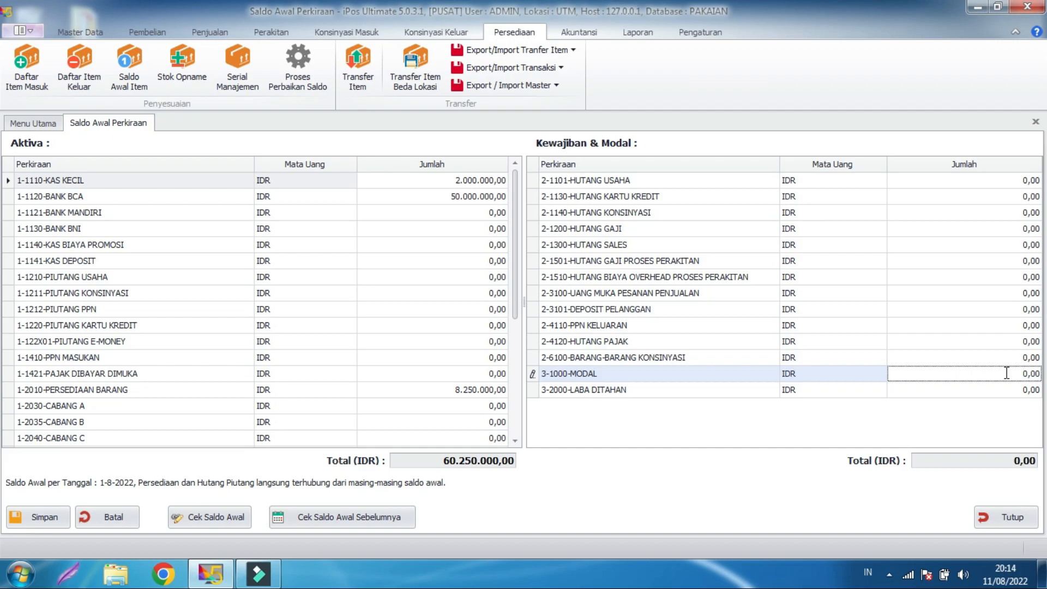
{"action": "type", "text": "60.250.000"}
{"action": "left_click", "coordinate": [993, 418]}
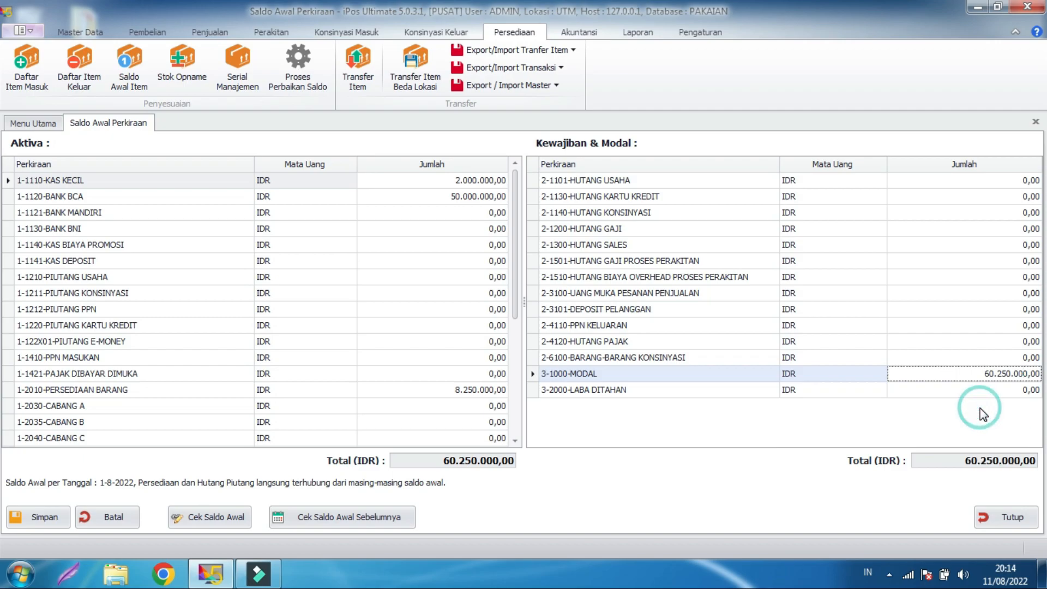
{"action": "left_click", "coordinate": [57, 518]}
{"action": "left_click", "coordinate": [573, 339]}
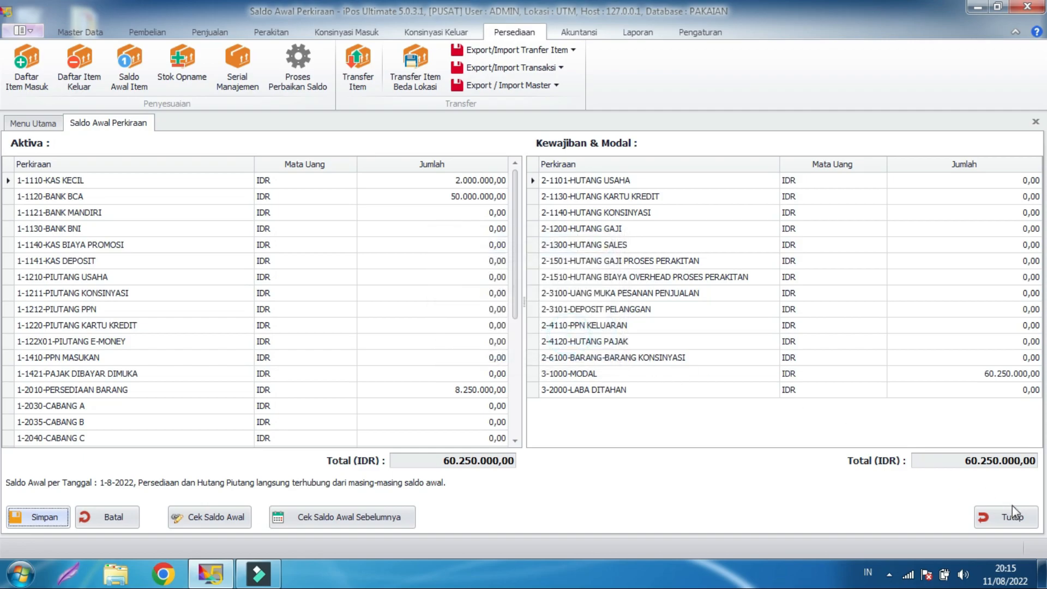
- Close the account opening balances and start a new purchase transaction from the purchase list
{"action": "left_click", "coordinate": [1006, 517]}
{"action": "left_click", "coordinate": [159, 32]}
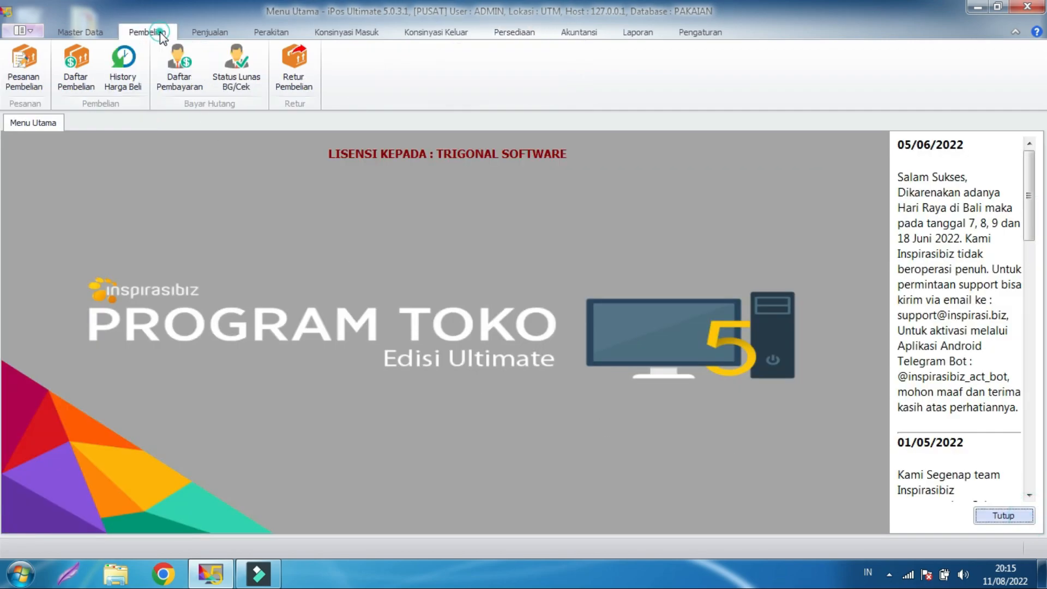
{"action": "left_click", "coordinate": [76, 68]}
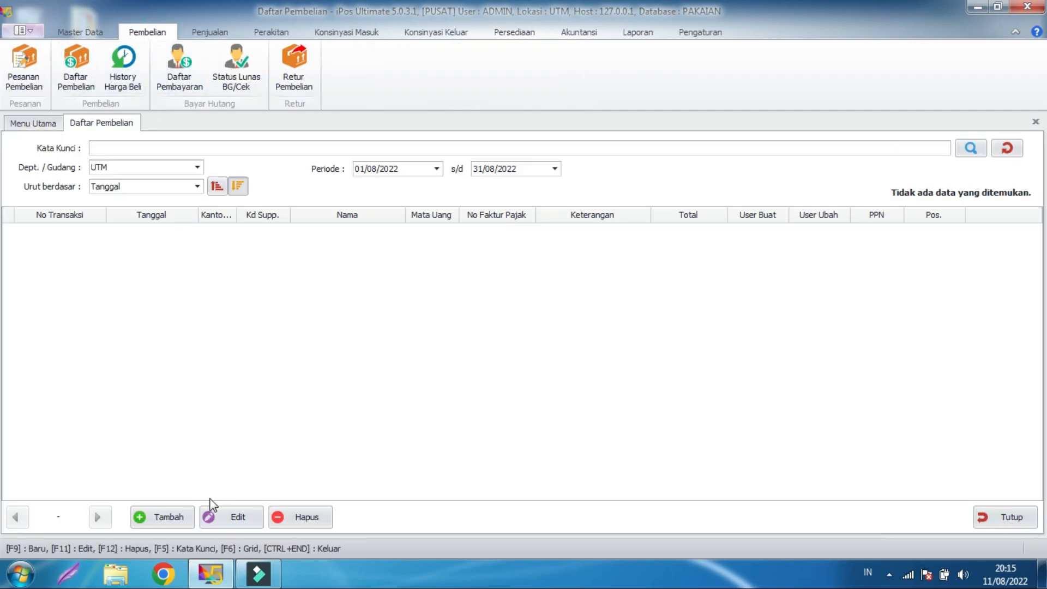
{"action": "left_click", "coordinate": [180, 453]}
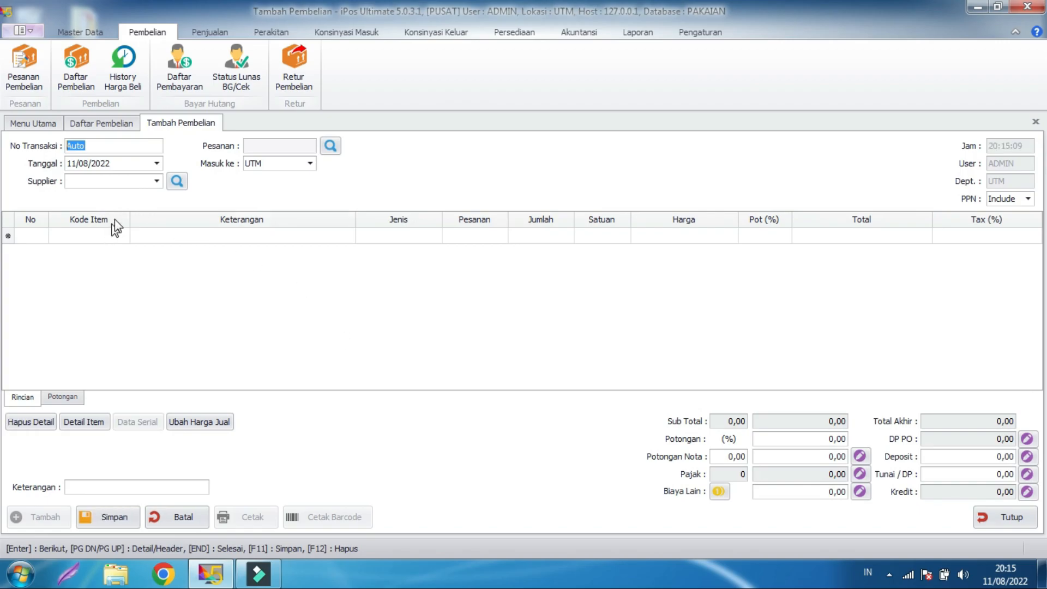
- Try to look up "kaos" items with supplier TOKO A selected, then clear the supplier
{"action": "left_click", "coordinate": [99, 234]}
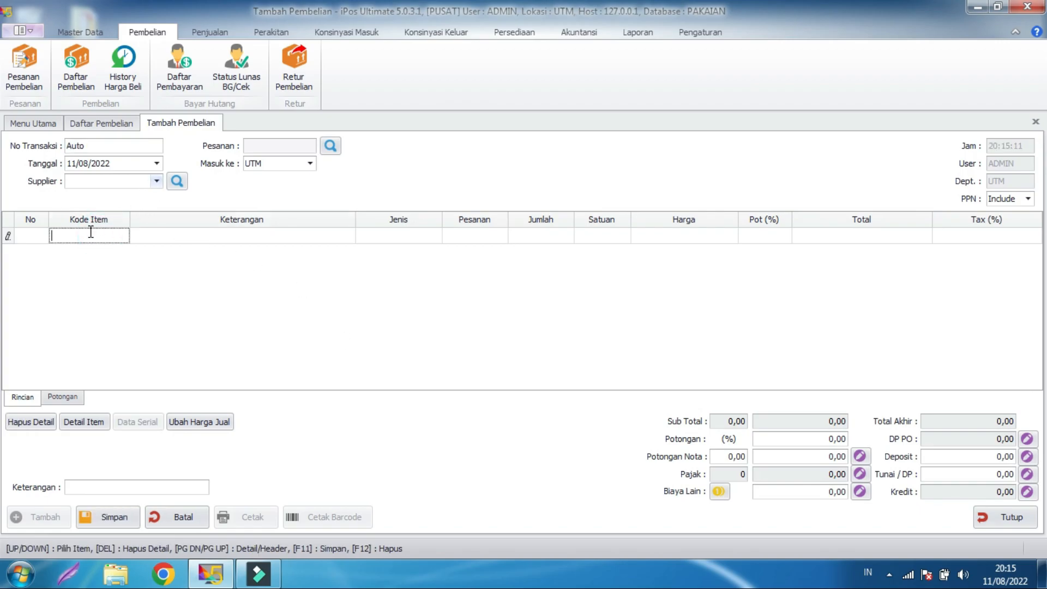
{"action": "left_click", "coordinate": [156, 182]}
{"action": "left_click", "coordinate": [133, 224]}
{"action": "left_click", "coordinate": [111, 235]}
{"action": "type", "text": "kao"}
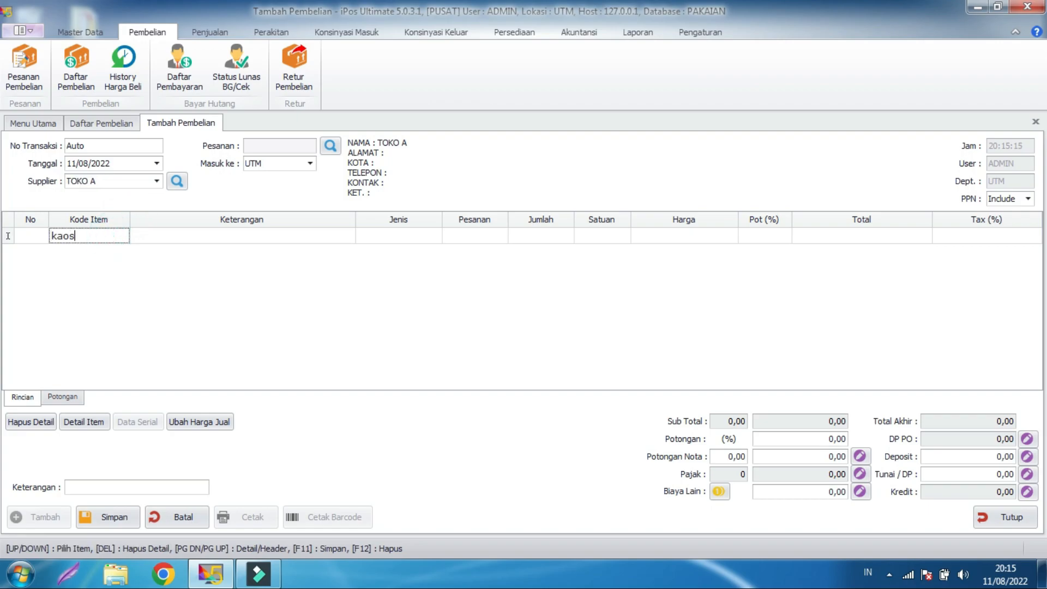
{"action": "type", "text": "s"}
{"action": "key", "text": "Return"}
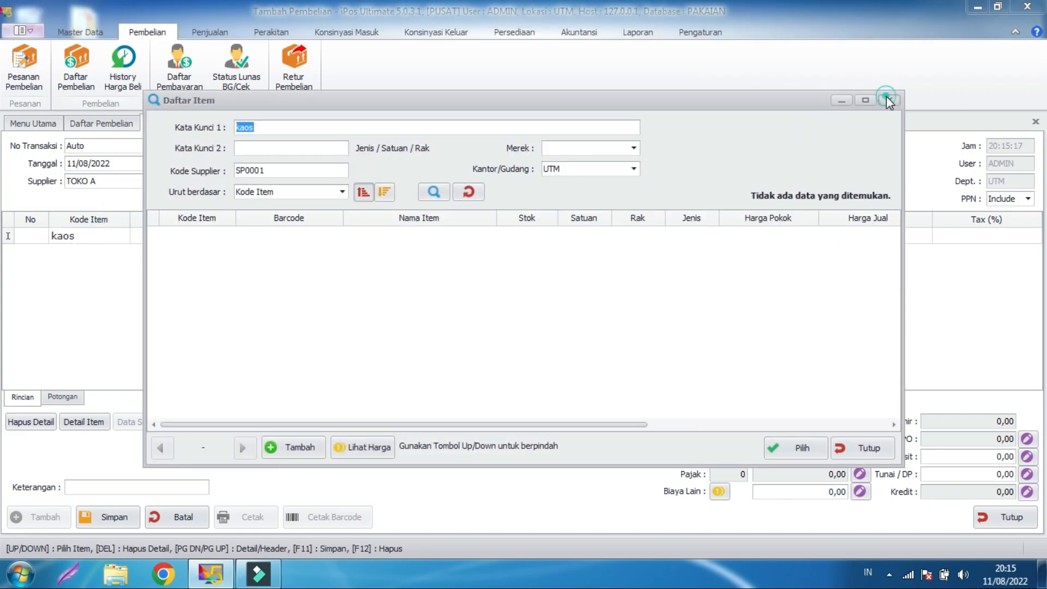
{"action": "left_click", "coordinate": [886, 97]}
{"action": "left_click", "coordinate": [156, 181]}
{"action": "left_click", "coordinate": [133, 209]}
- Search for "kaos" and add item K0002 Kaos Polos Hitam in unit LSN to the purchase
{"action": "left_click", "coordinate": [98, 234]}
{"action": "type", "text": "ka"}
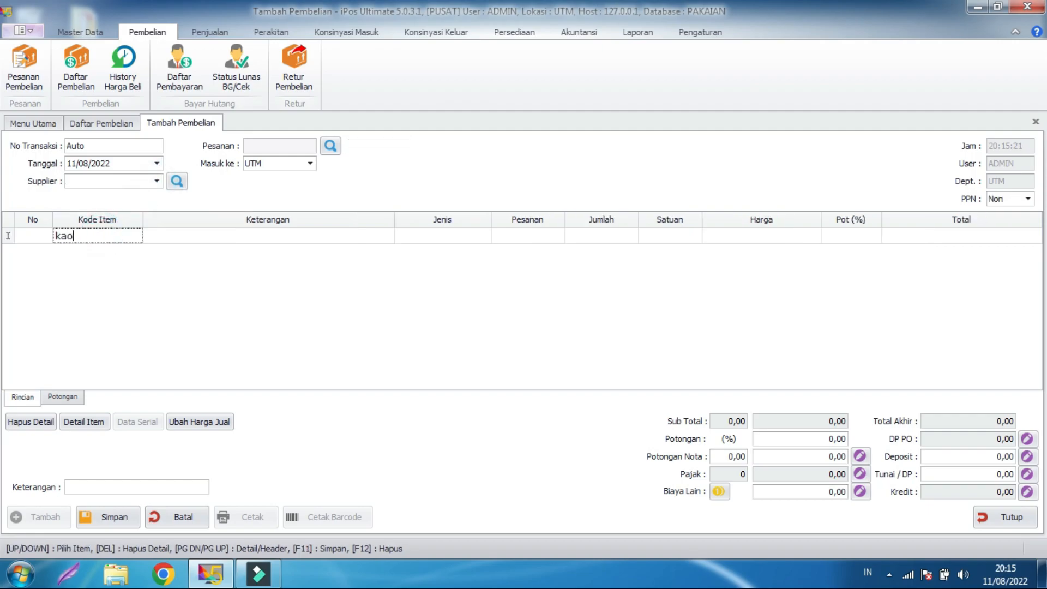
{"action": "key", "text": "Return"}
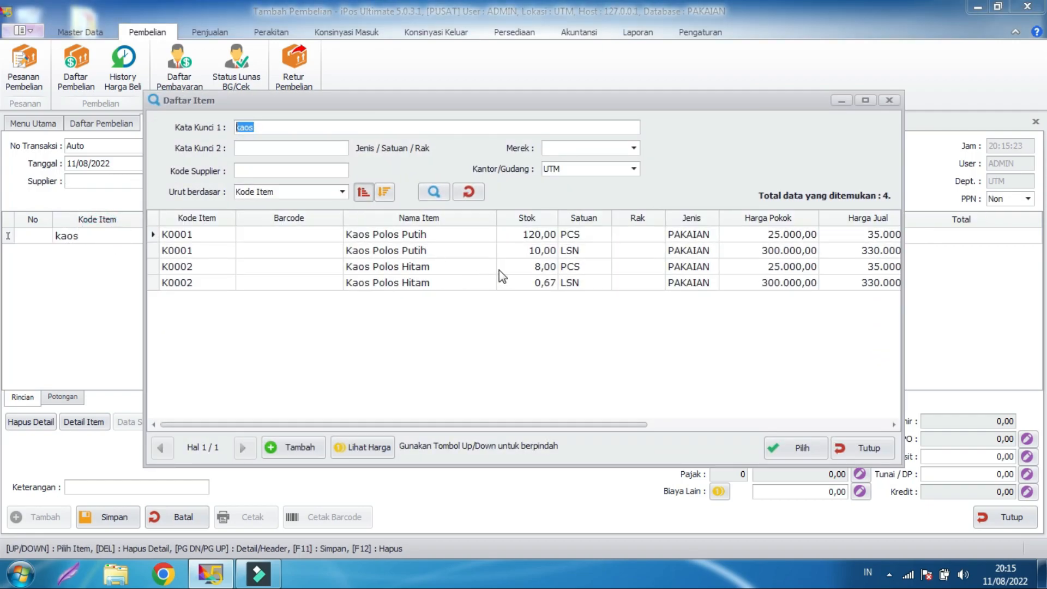
{"action": "double_click", "coordinate": [531, 284]}
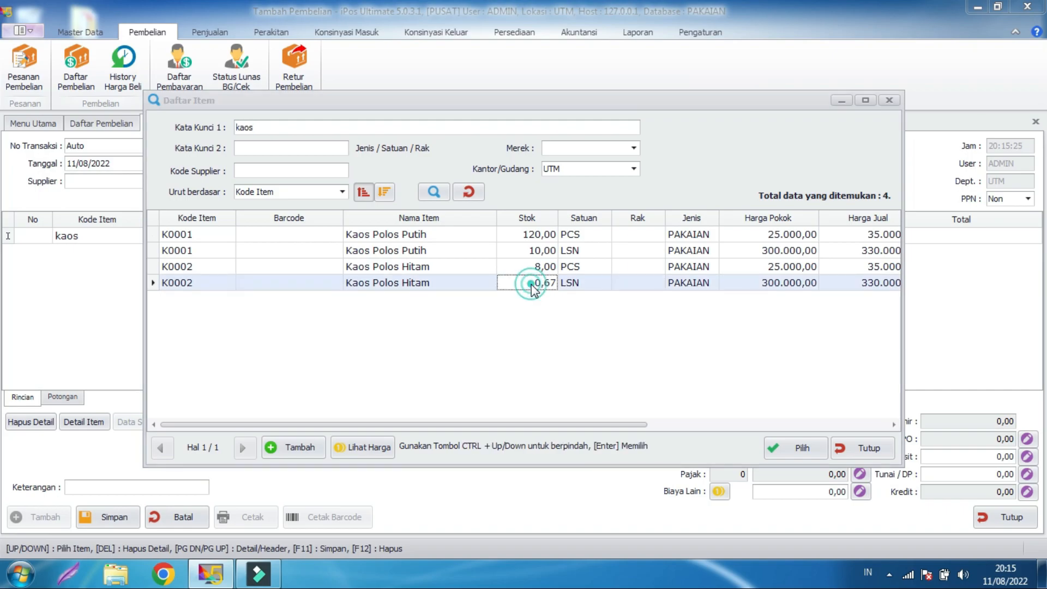
{"action": "key", "text": "Return"}
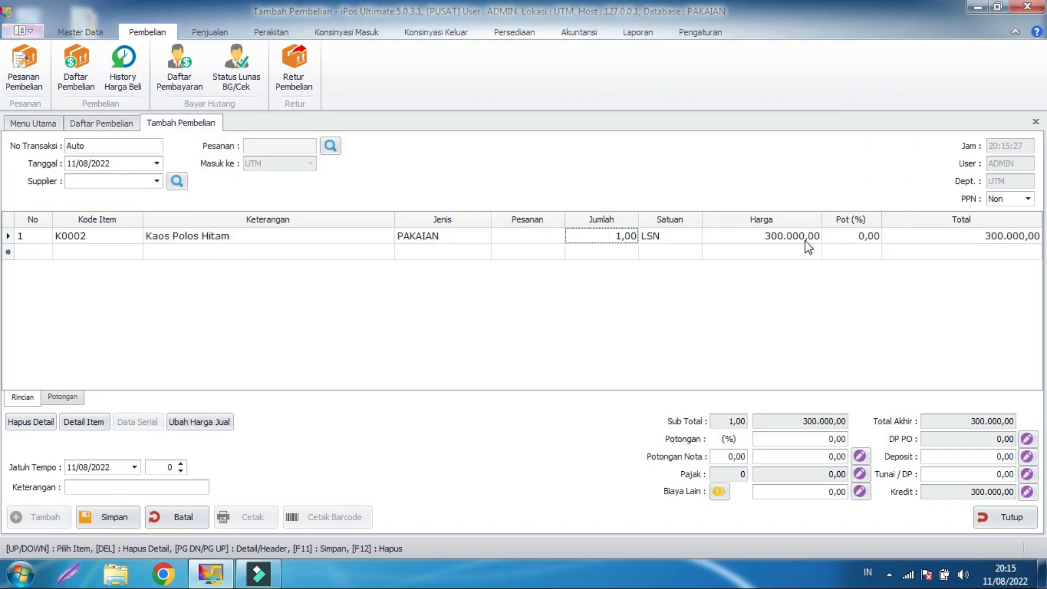
- Set the purchase quantity of Kaos Polos Hitam to 8 LSN
{"action": "left_click", "coordinate": [615, 236]}
{"action": "double_click", "coordinate": [619, 236]}
{"action": "type", "text": "8"}
{"action": "left_click", "coordinate": [725, 339]}
- Enter a cash payment (Tunai / DP) of 2400000 and assign it to account 1-1120 BANK BCA
{"action": "left_click", "coordinate": [996, 475]}
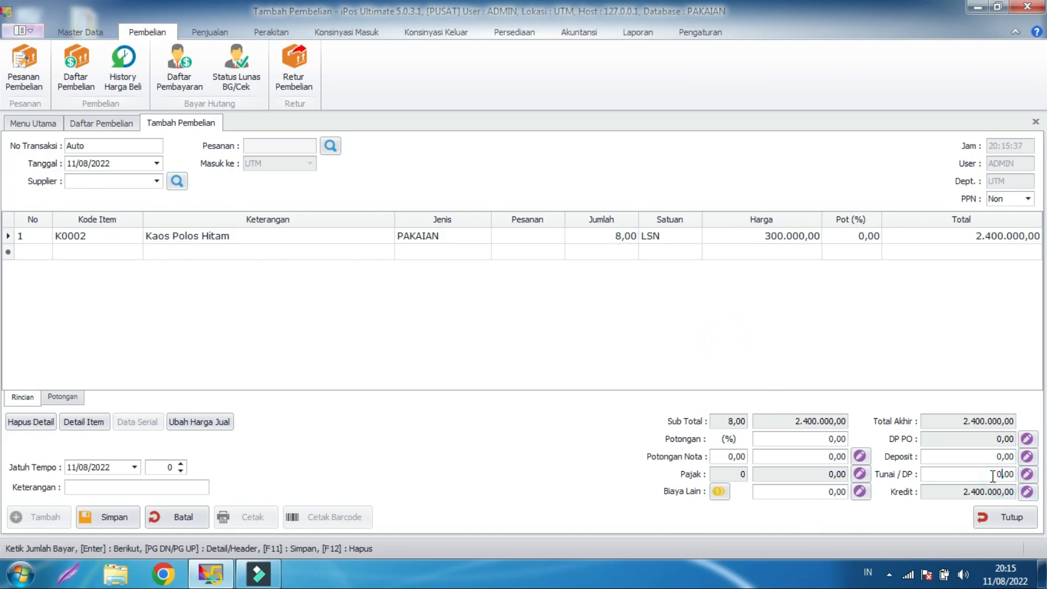
{"action": "type", "text": "2400000"}
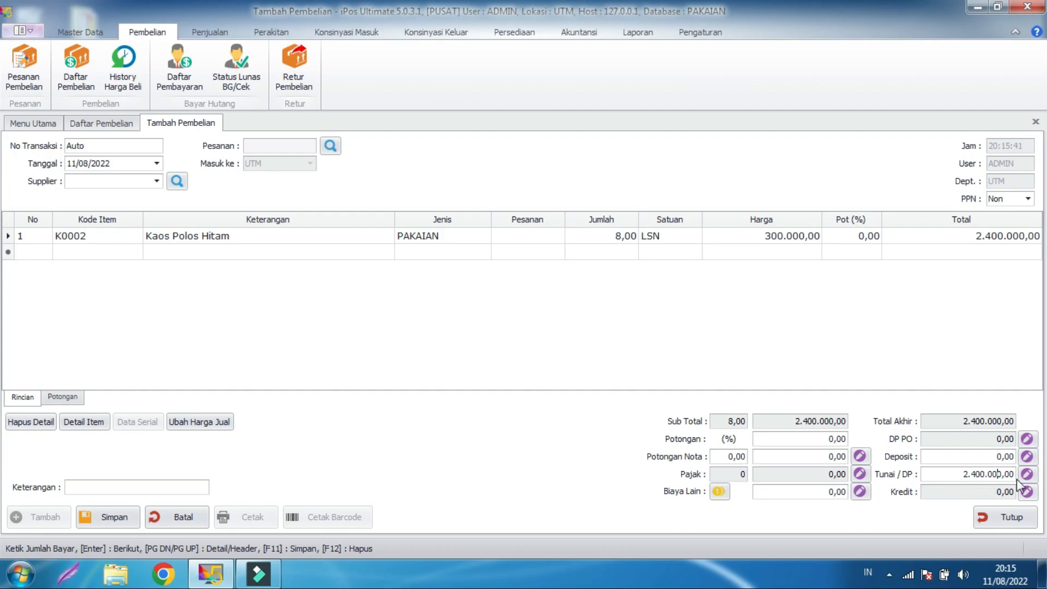
{"action": "left_click", "coordinate": [1027, 474]}
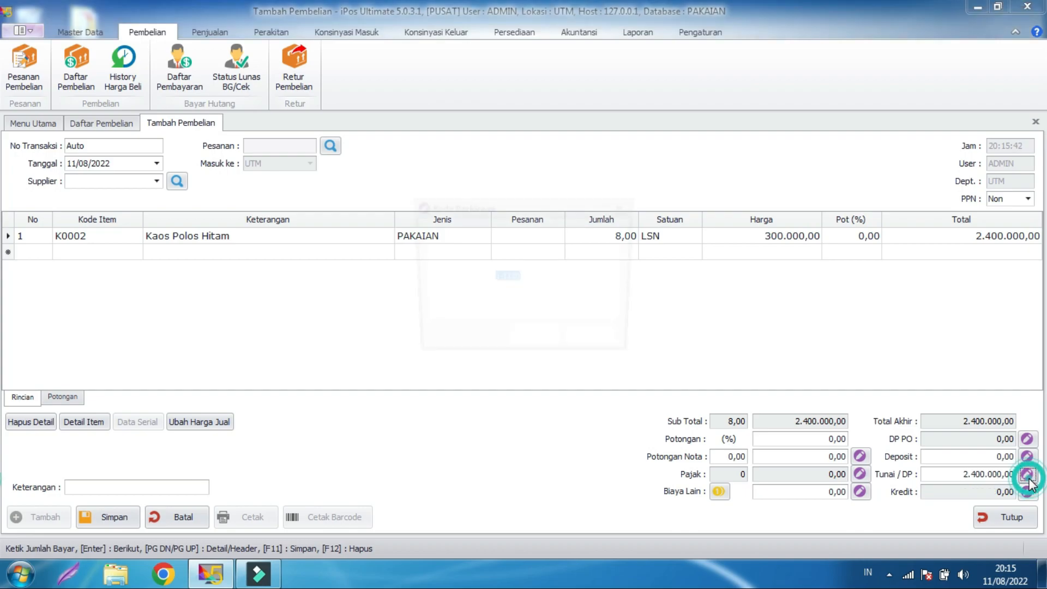
{"action": "left_click", "coordinate": [601, 278]}
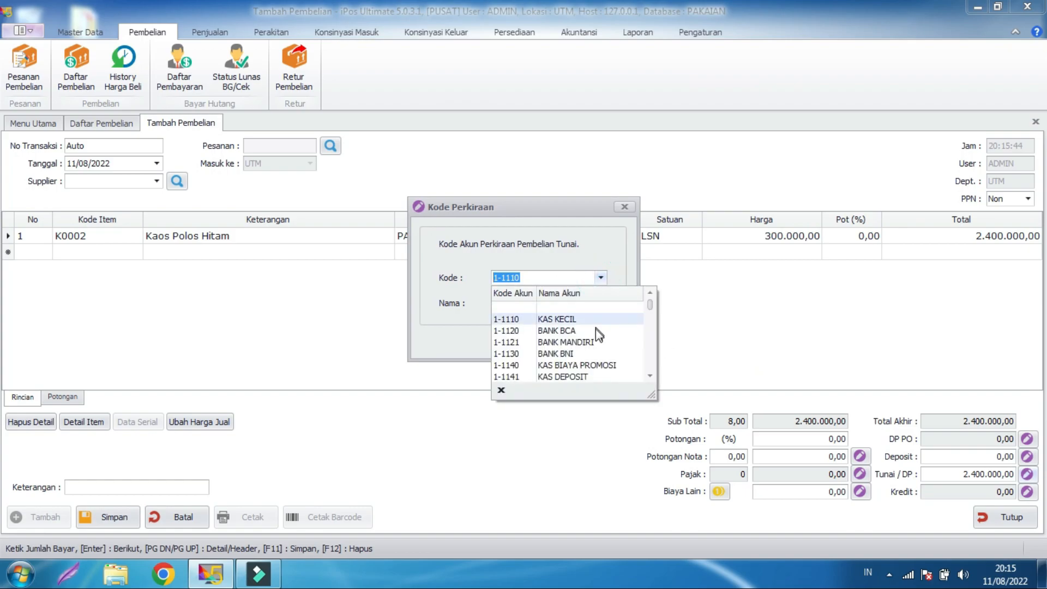
{"action": "left_click", "coordinate": [595, 331]}
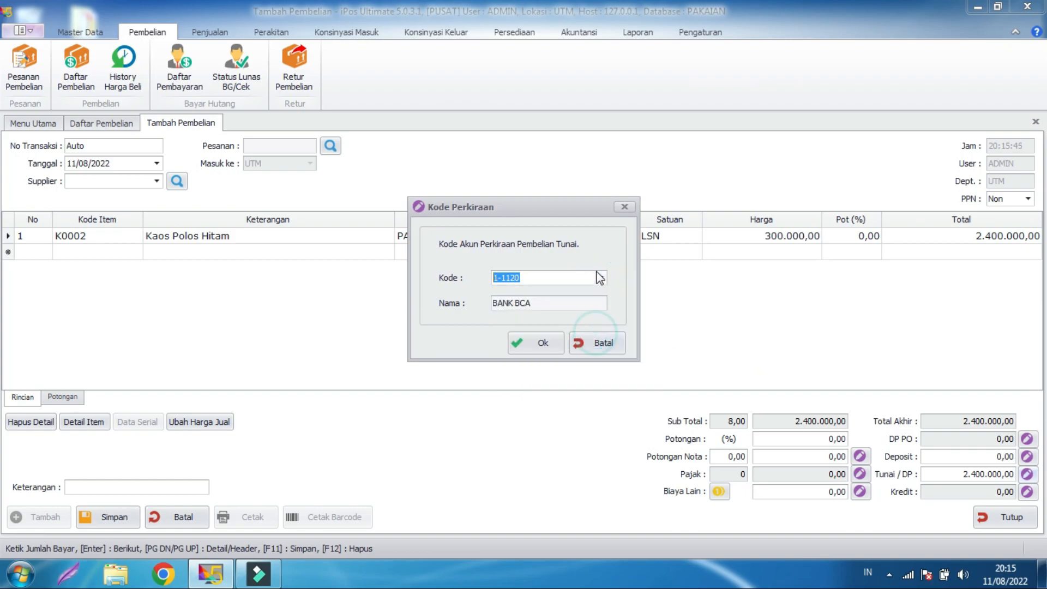
{"action": "left_click", "coordinate": [548, 342]}
- Select SP0001 TOKO A as the supplier of the purchase
{"action": "left_click", "coordinate": [156, 181]}
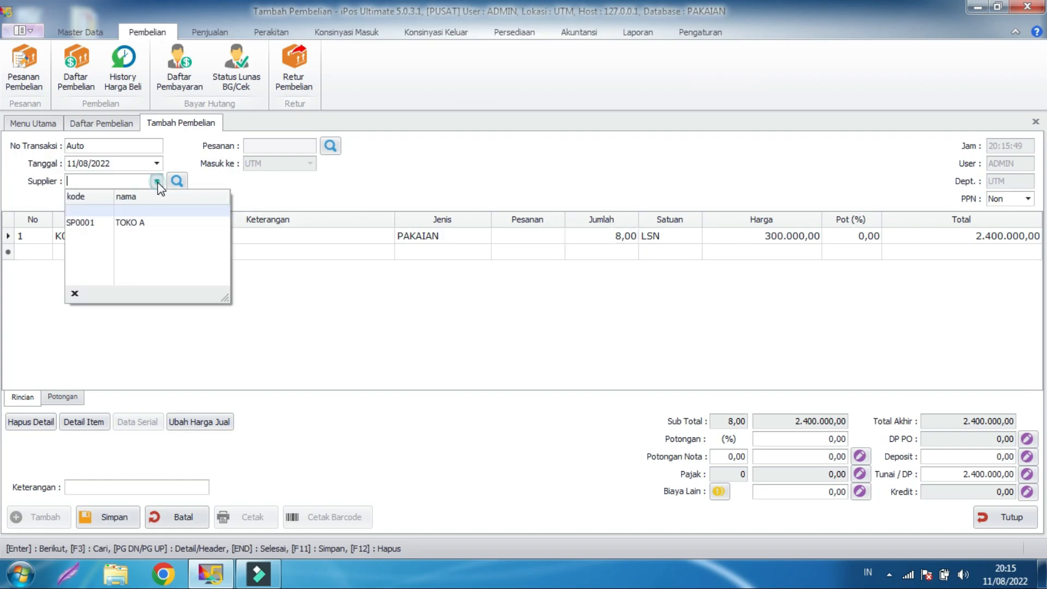
{"action": "left_click", "coordinate": [147, 222]}
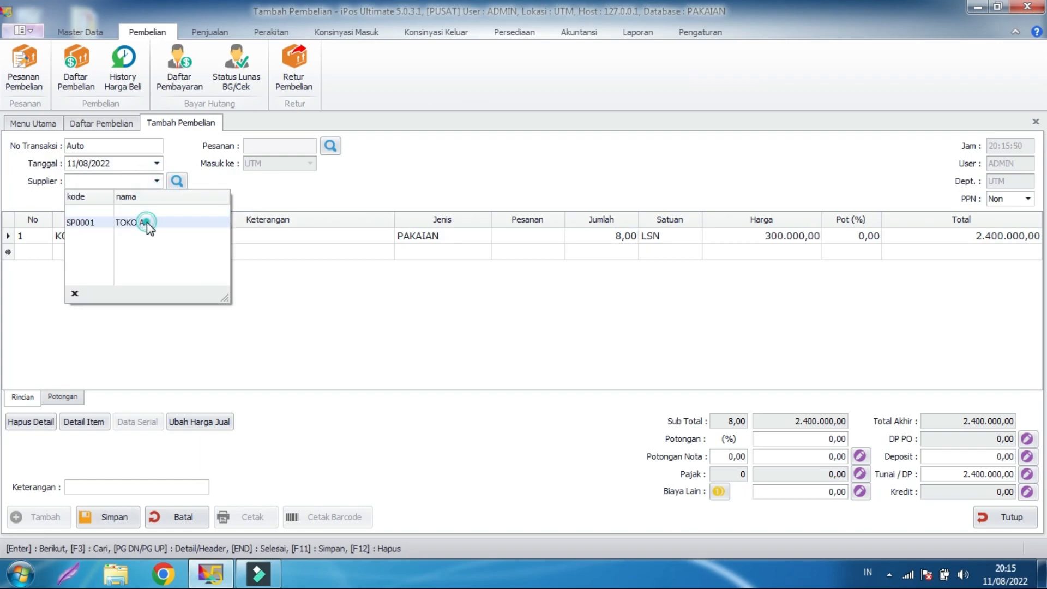
- Save the purchase of 8 LSN Kaos Polos Hitam from supplier TOKO A
{"action": "left_click", "coordinate": [451, 335]}
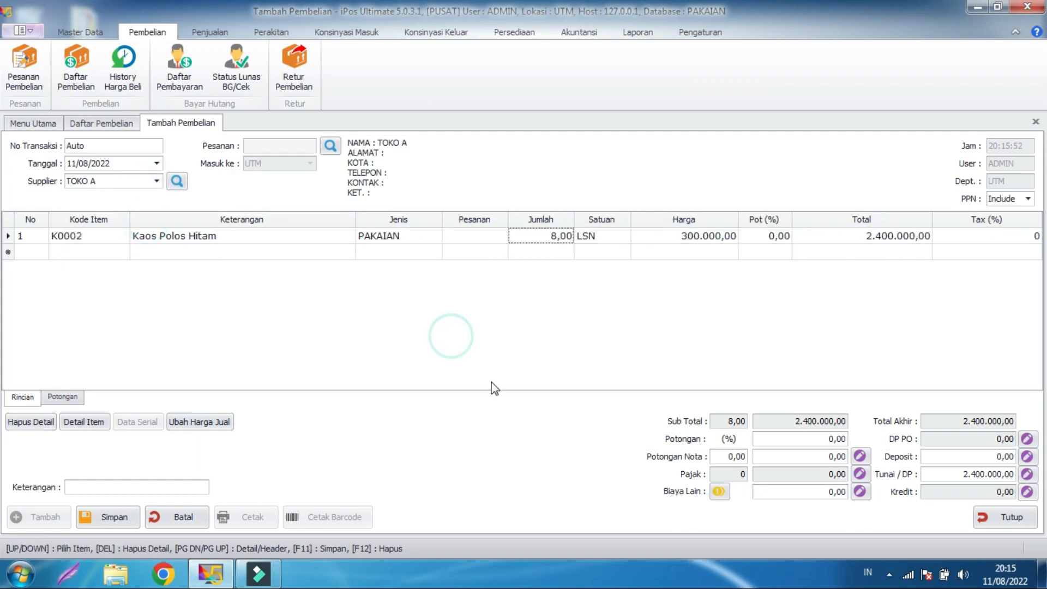
{"action": "left_click", "coordinate": [113, 520]}
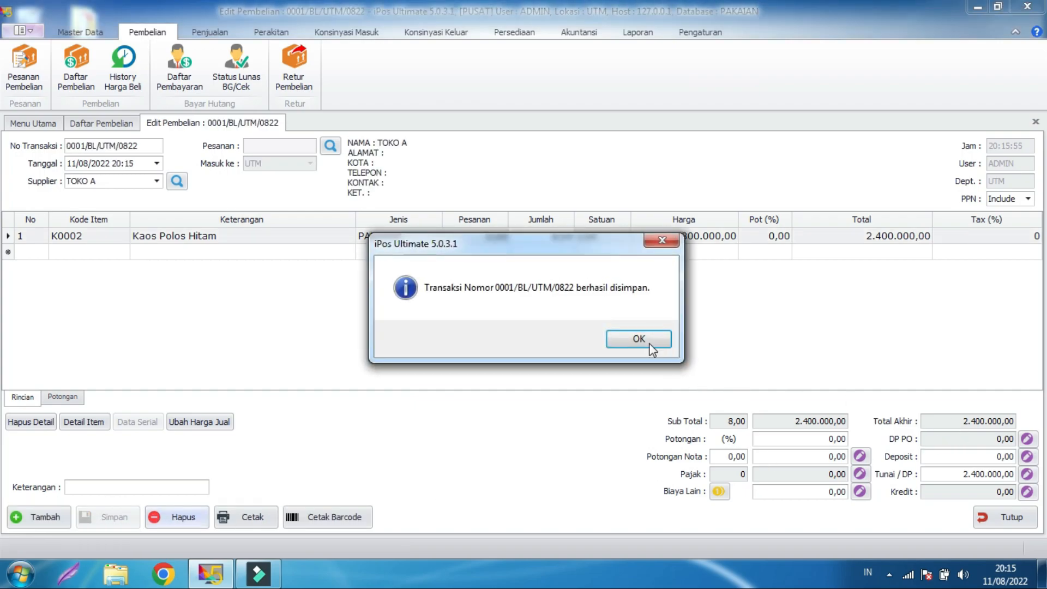
{"action": "left_click", "coordinate": [647, 342]}
- Check the stock of Kaos Polos Hitam in unit LSN in the item list
{"action": "left_click", "coordinate": [80, 31]}
{"action": "left_click", "coordinate": [73, 65]}
{"action": "left_click", "coordinate": [303, 320]}
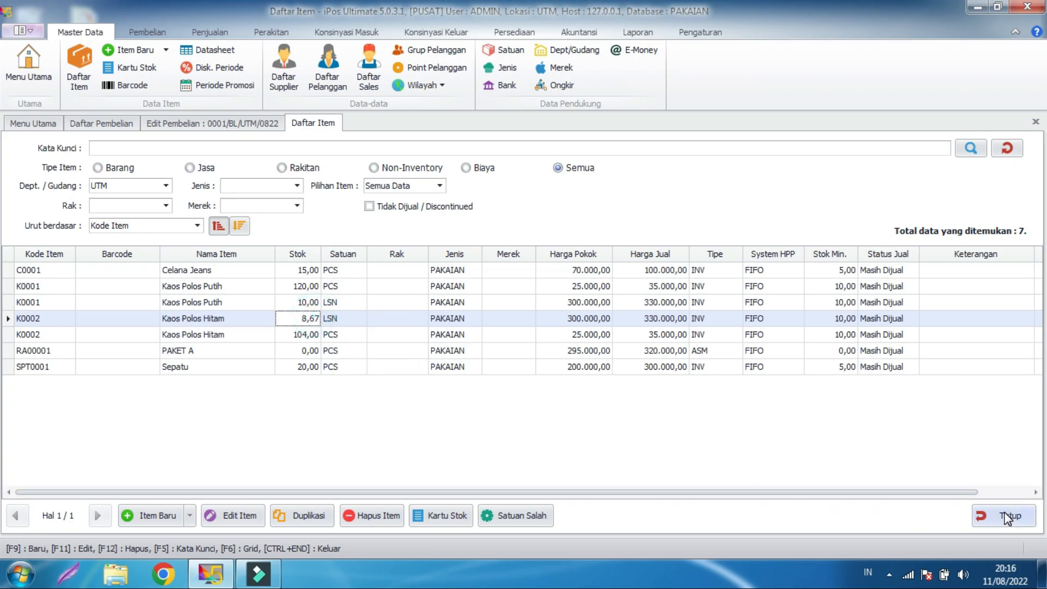
- Return to the saved purchase and close it along with the purchase list and the item list
{"action": "left_click", "coordinate": [170, 124]}
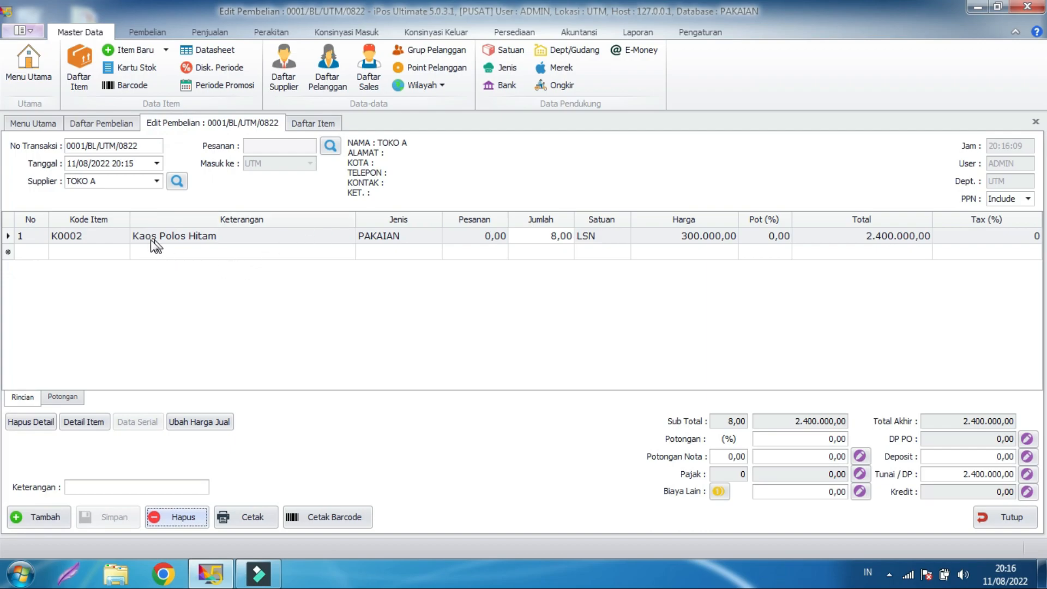
{"action": "left_click", "coordinate": [109, 254]}
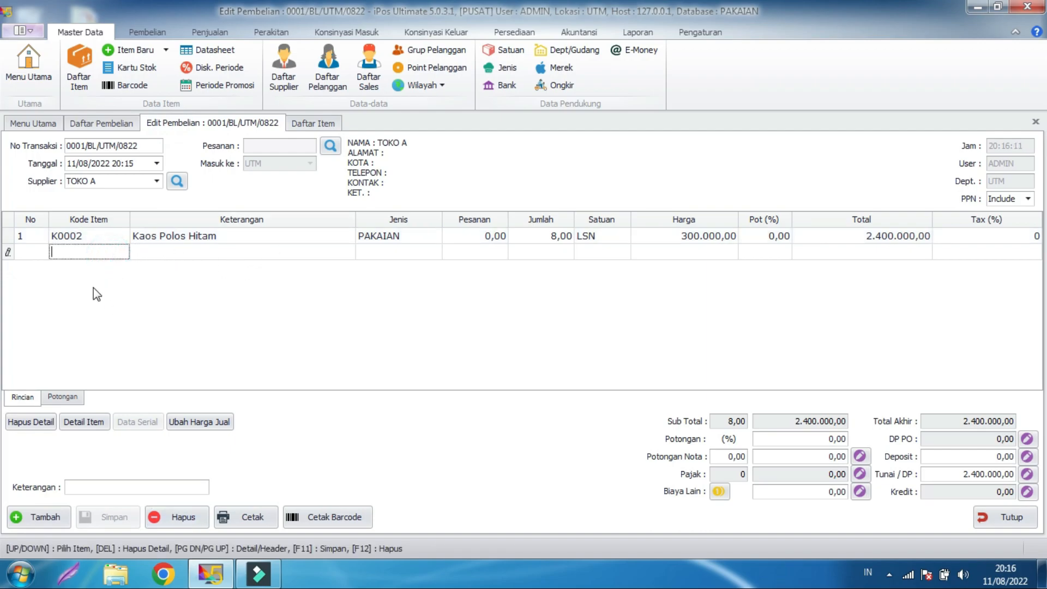
{"action": "left_click", "coordinate": [100, 238]}
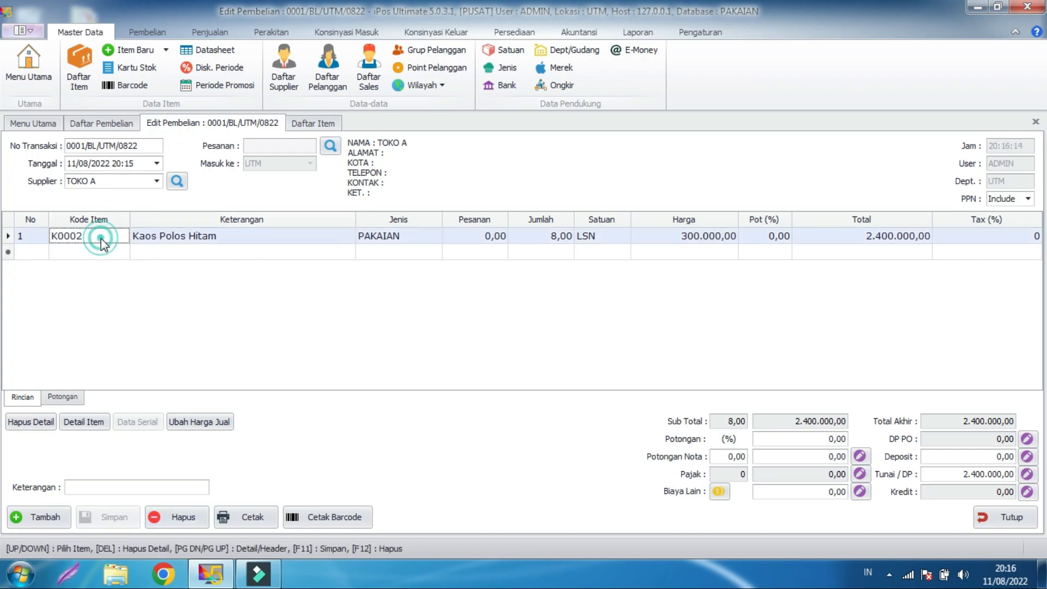
{"action": "left_click", "coordinate": [108, 125]}
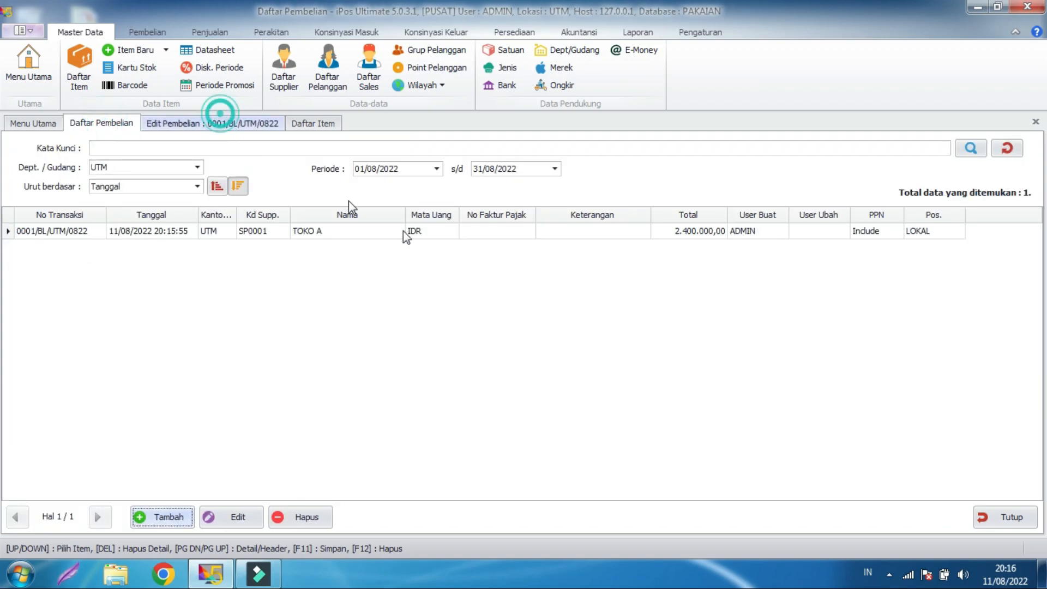
{"action": "left_click", "coordinate": [226, 124]}
{"action": "left_click", "coordinate": [1007, 521]}
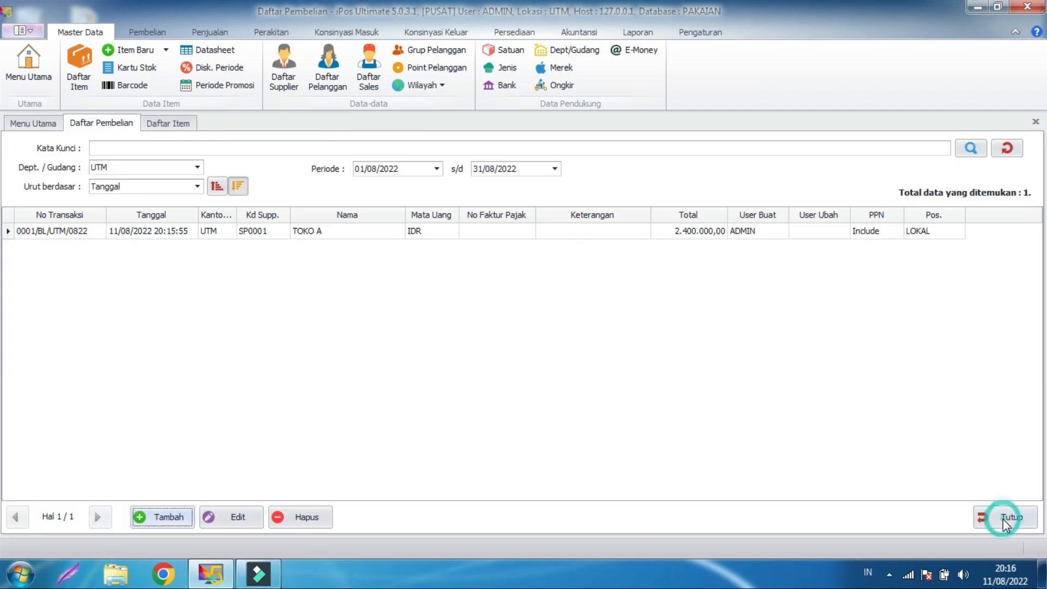
{"action": "left_click", "coordinate": [1004, 519]}
{"action": "left_click", "coordinate": [988, 517]}
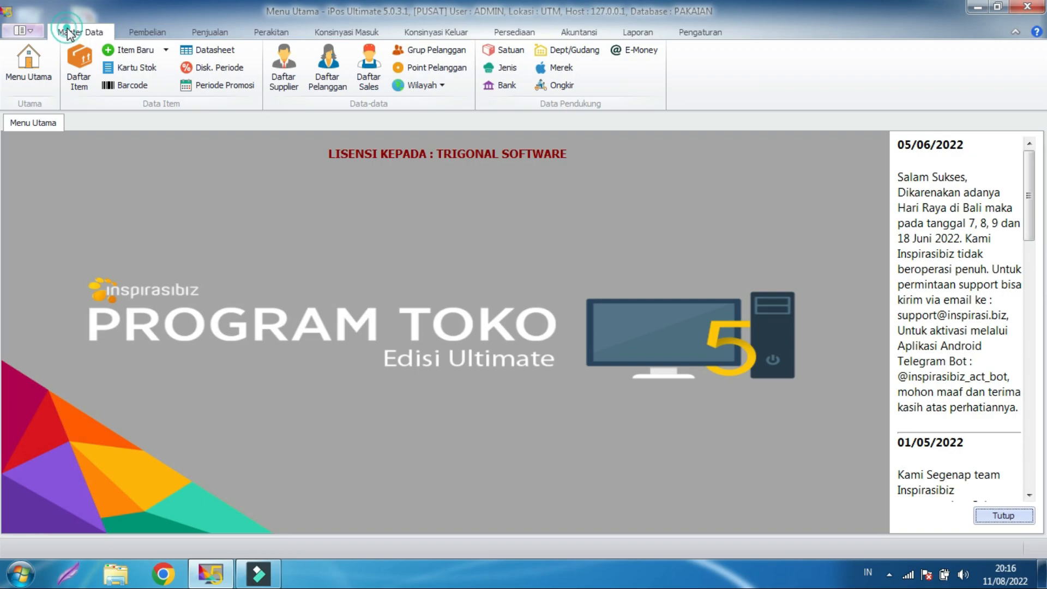
- Open the item list and check the stock of the assembled item PAKET A
{"action": "left_click", "coordinate": [82, 59]}
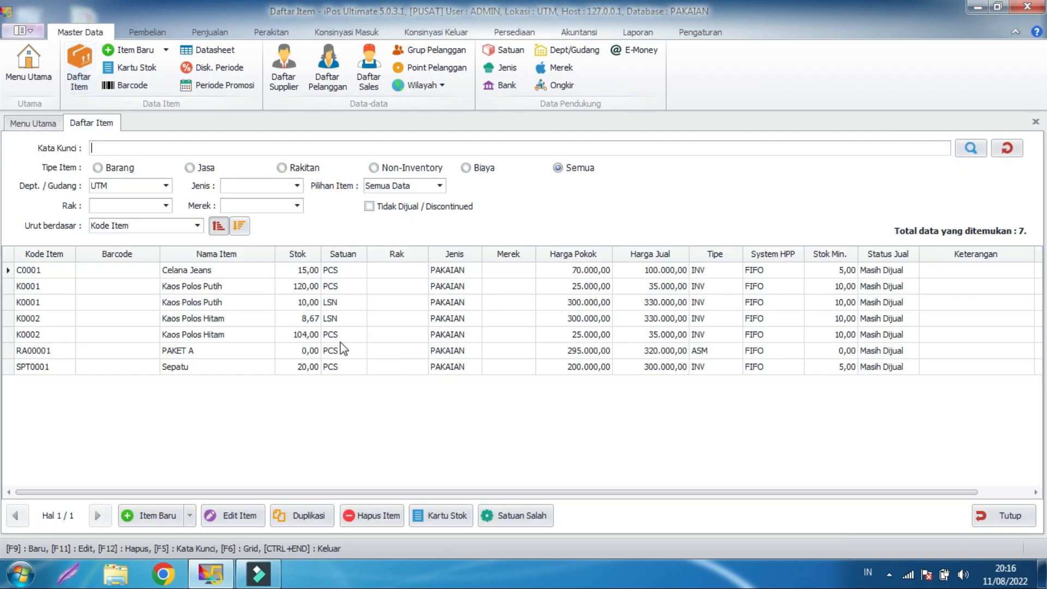
{"action": "left_click", "coordinate": [210, 351]}
{"action": "left_click", "coordinate": [293, 353]}
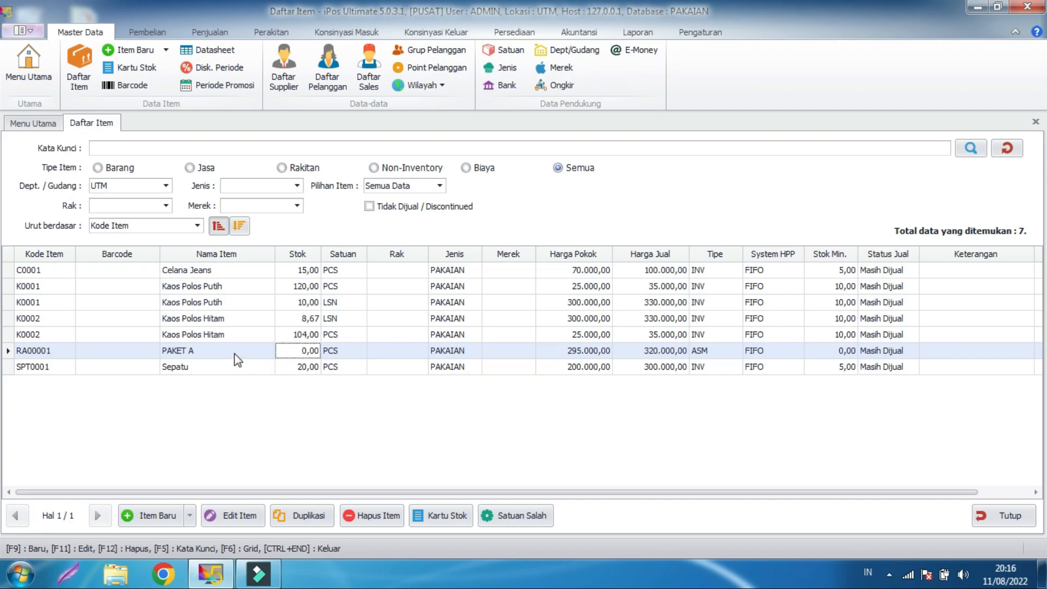
{"action": "left_click", "coordinate": [295, 349]}
- Start a new assembly process (Proses Perakitan) for customer UMUM/CASH
{"action": "left_click", "coordinate": [273, 36]}
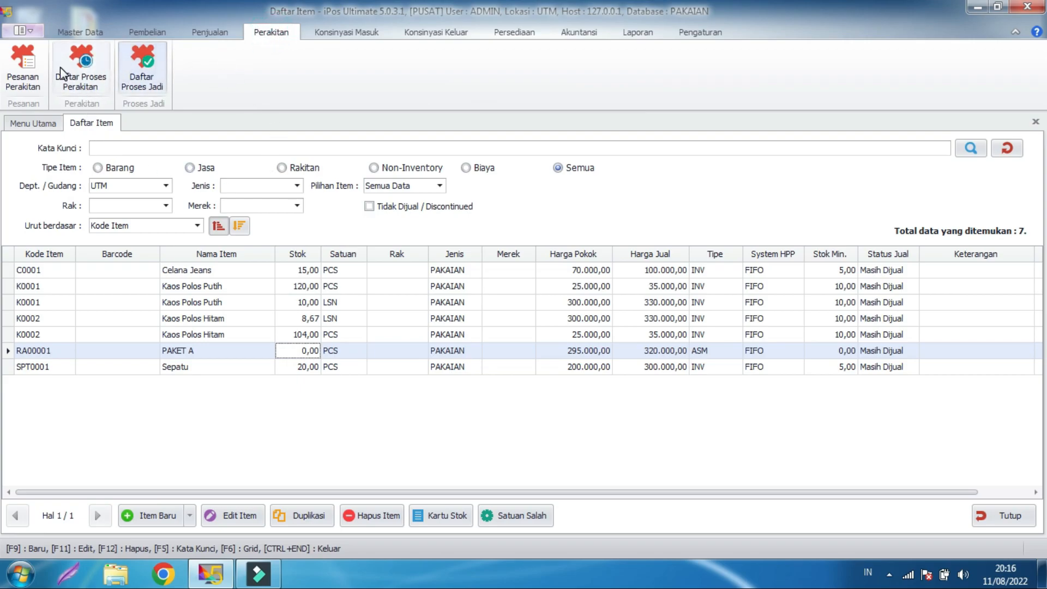
{"action": "left_click", "coordinate": [74, 80]}
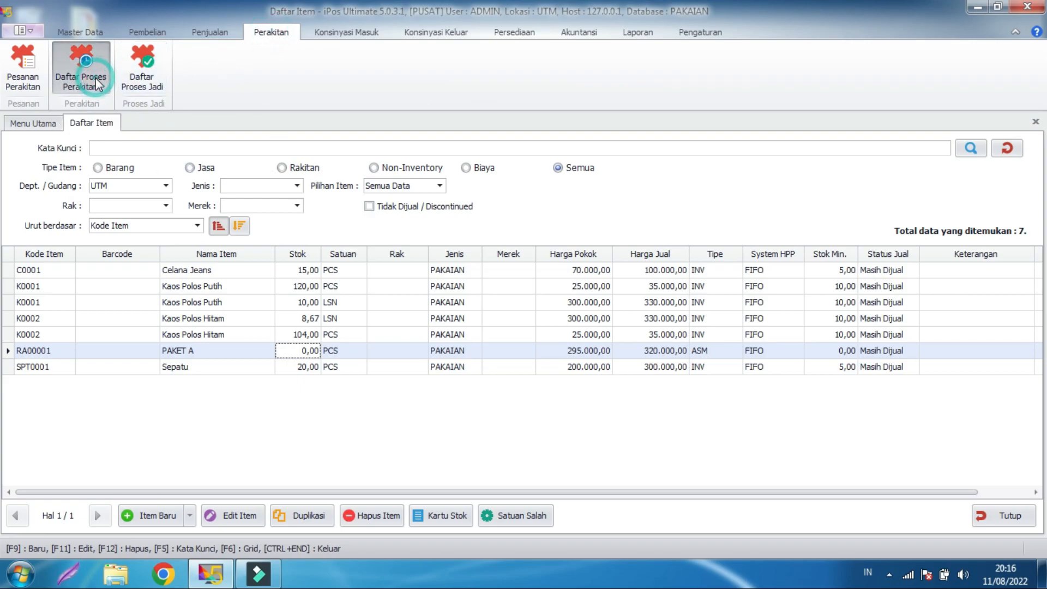
{"action": "left_click", "coordinate": [183, 522]}
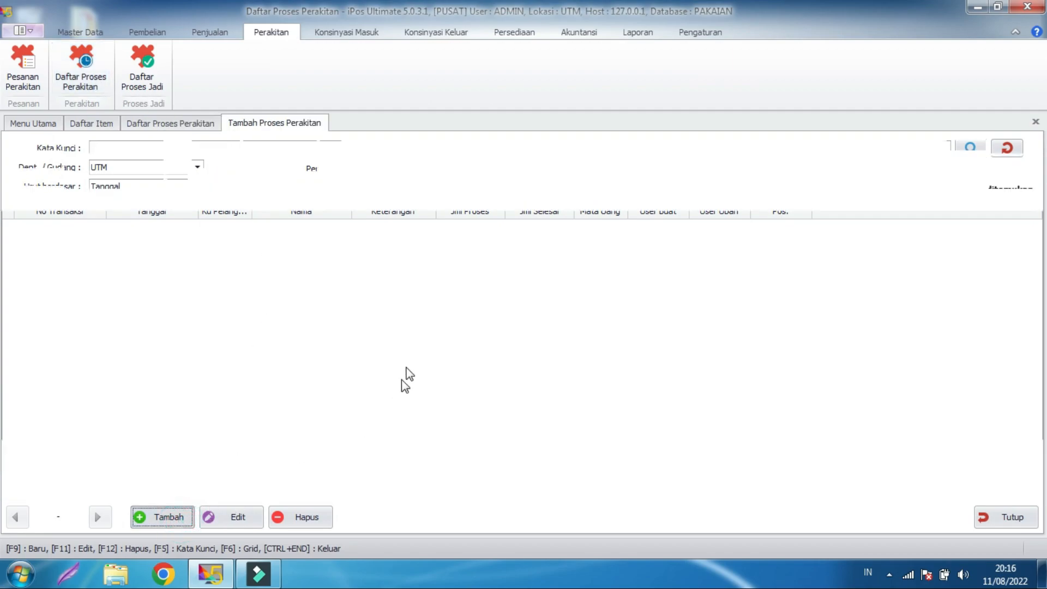
{"action": "left_click", "coordinate": [156, 181]}
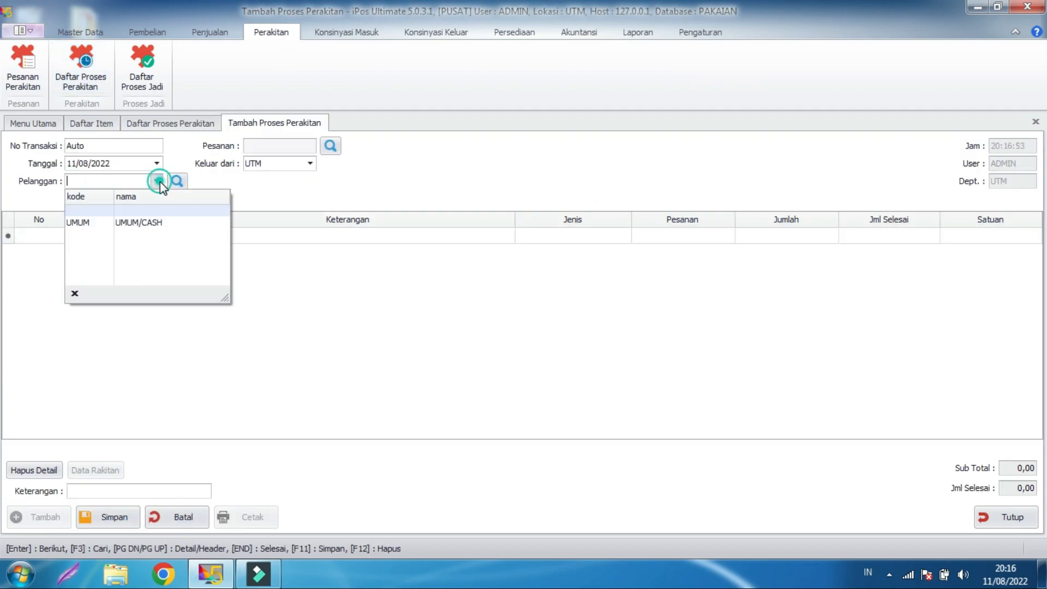
{"action": "left_click", "coordinate": [157, 225]}
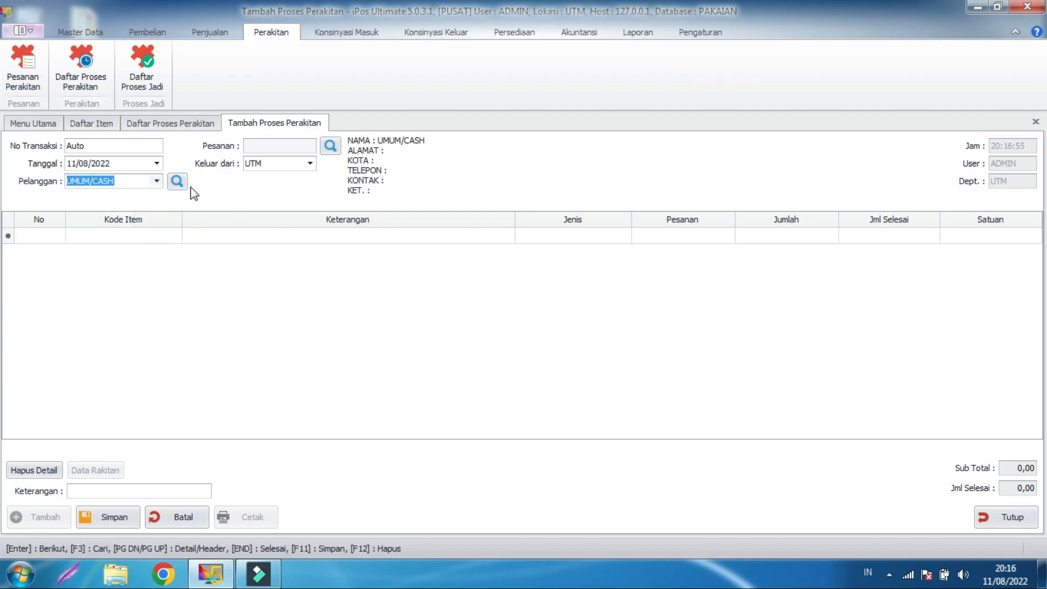
- Search for "pake" and add item RA00001 PAKET A to the assembly process
{"action": "left_click", "coordinate": [114, 236]}
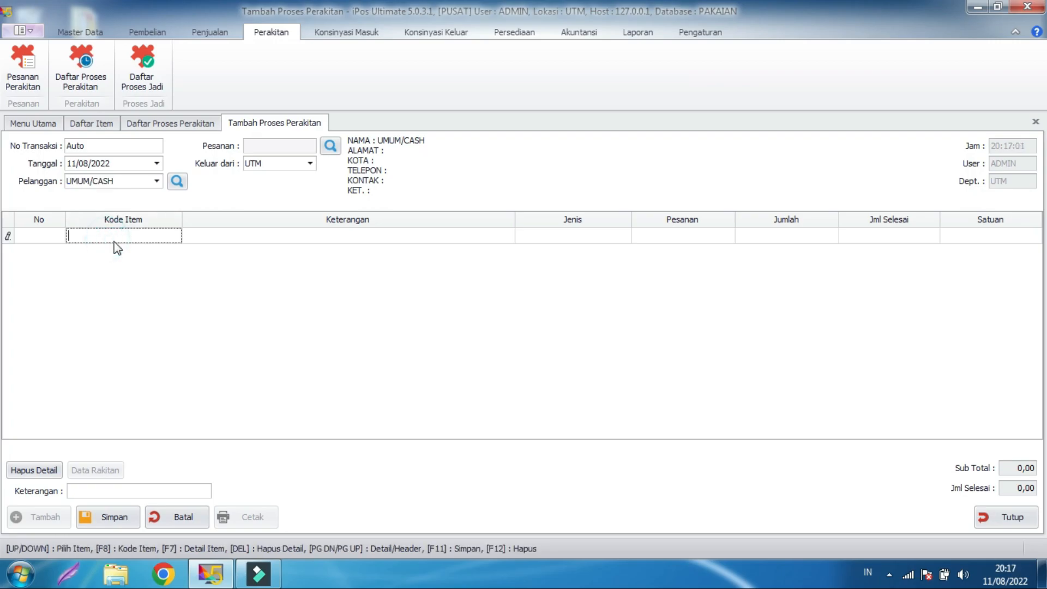
{"action": "type", "text": "pake"}
{"action": "key", "text": "Return"}
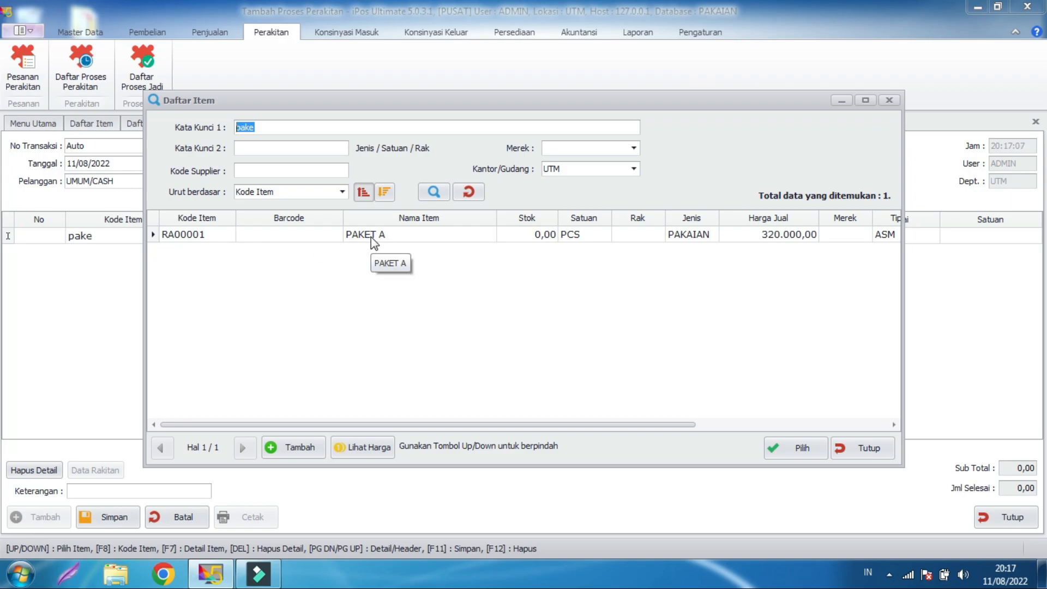
{"action": "double_click", "coordinate": [371, 237]}
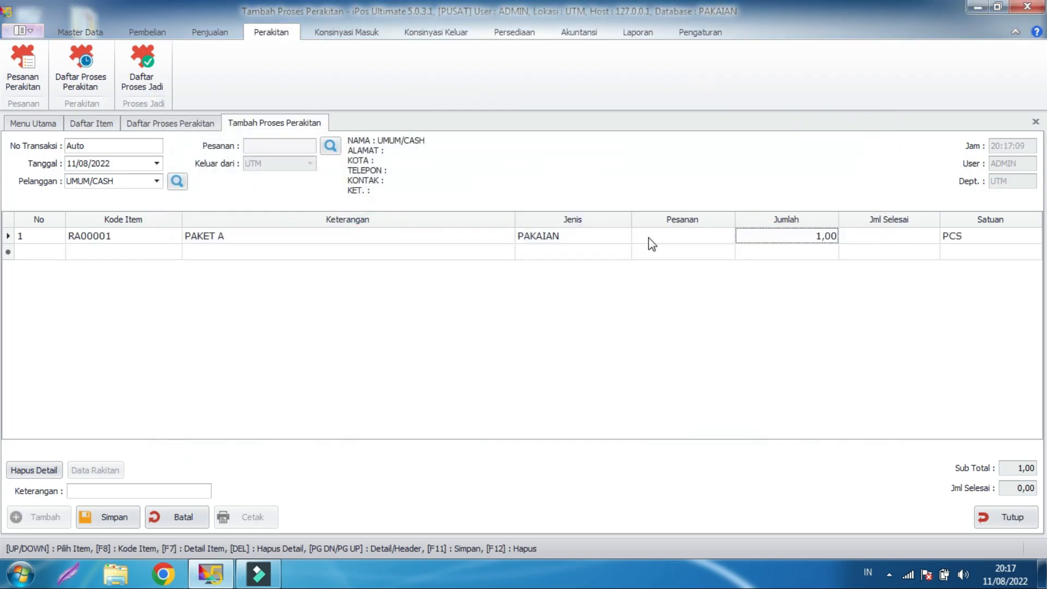
- Set the assembly quantity of PAKET A to 5 PCS and save the assembly process
{"action": "left_click", "coordinate": [790, 238]}
{"action": "type", "text": "5"}
{"action": "left_click", "coordinate": [788, 342]}
{"action": "left_click", "coordinate": [125, 519]}
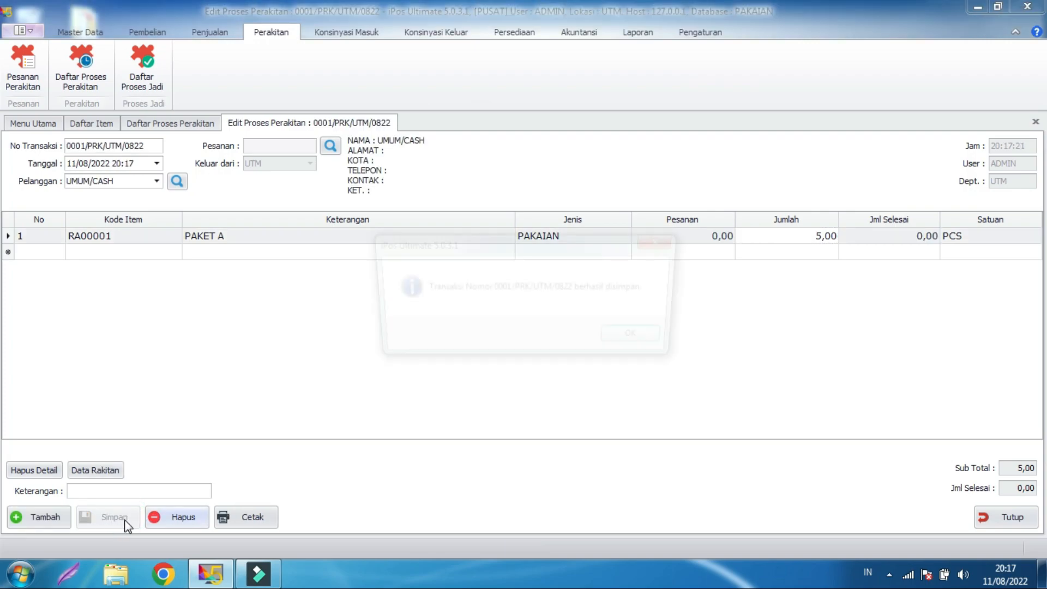
{"action": "left_click", "coordinate": [649, 341]}
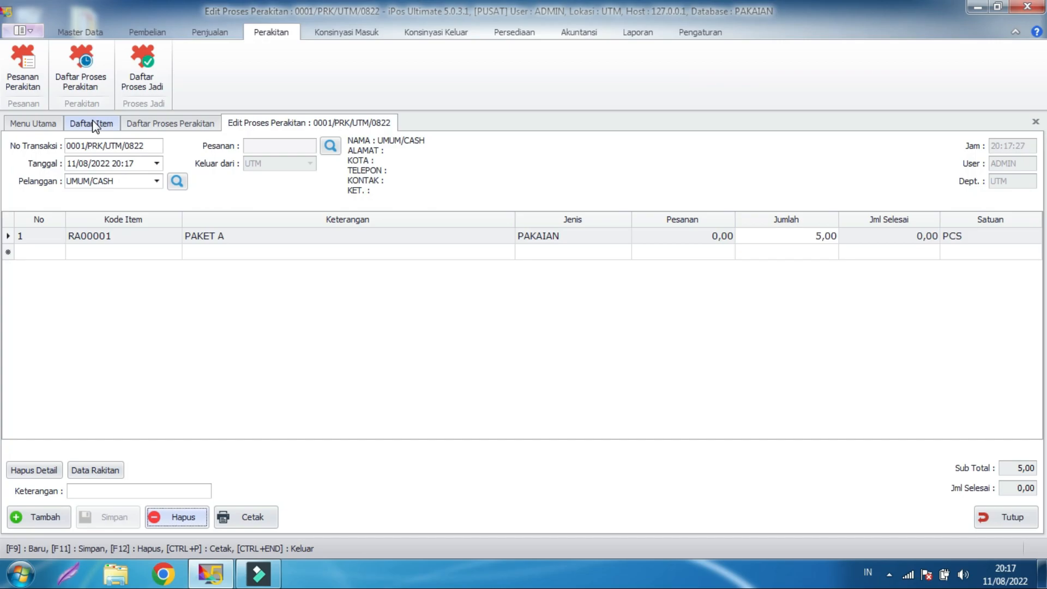
- Review the stock of the kaos, Sepatu and Celana Jeans items in the item list
{"action": "left_click", "coordinate": [95, 126]}
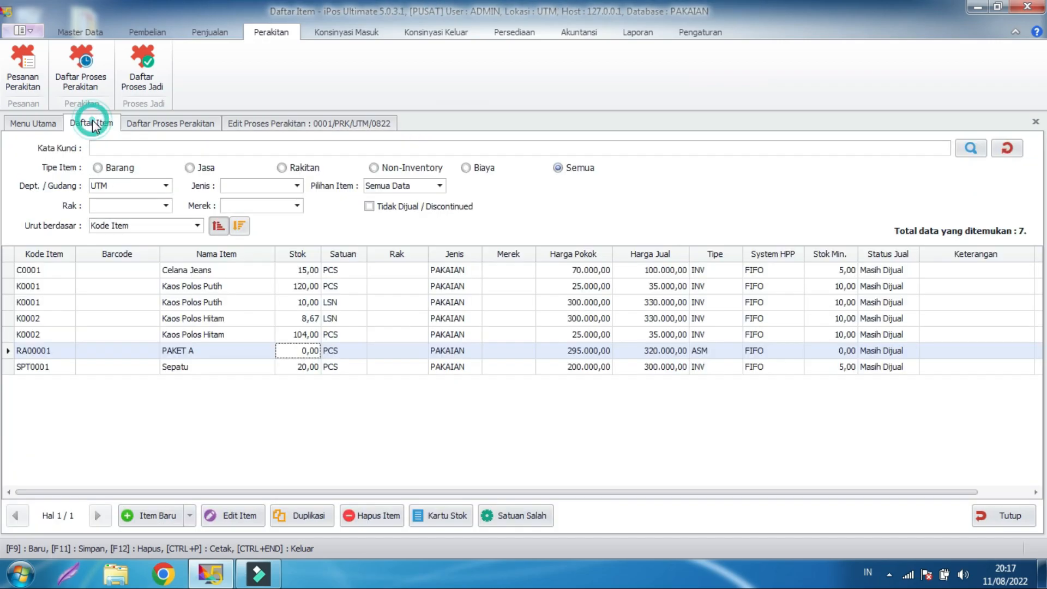
{"action": "left_click", "coordinate": [309, 336]}
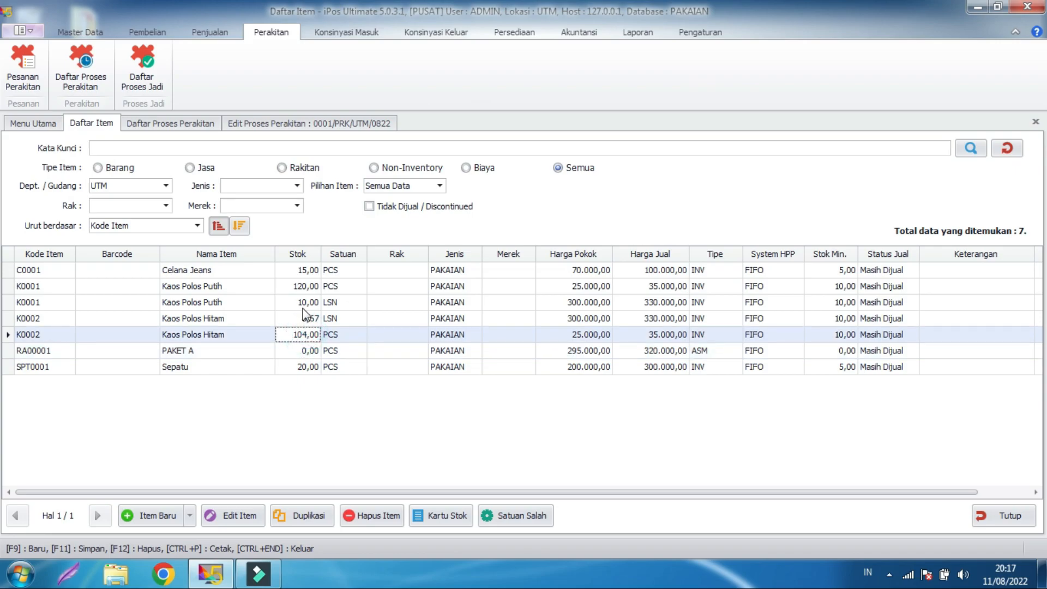
{"action": "left_click", "coordinate": [309, 320]}
{"action": "left_click", "coordinate": [298, 304]}
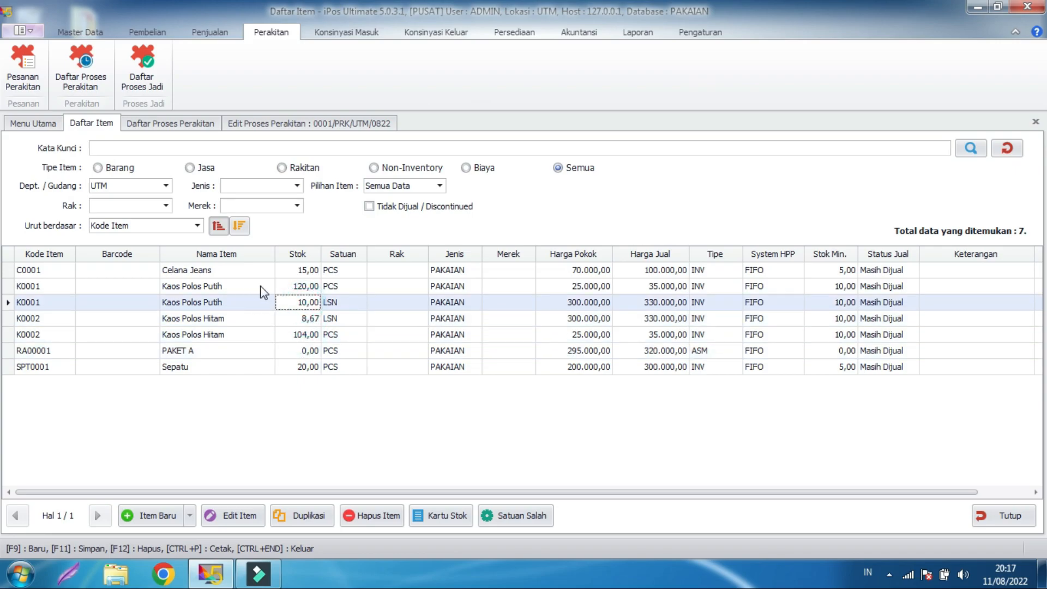
{"action": "left_click", "coordinate": [280, 288]}
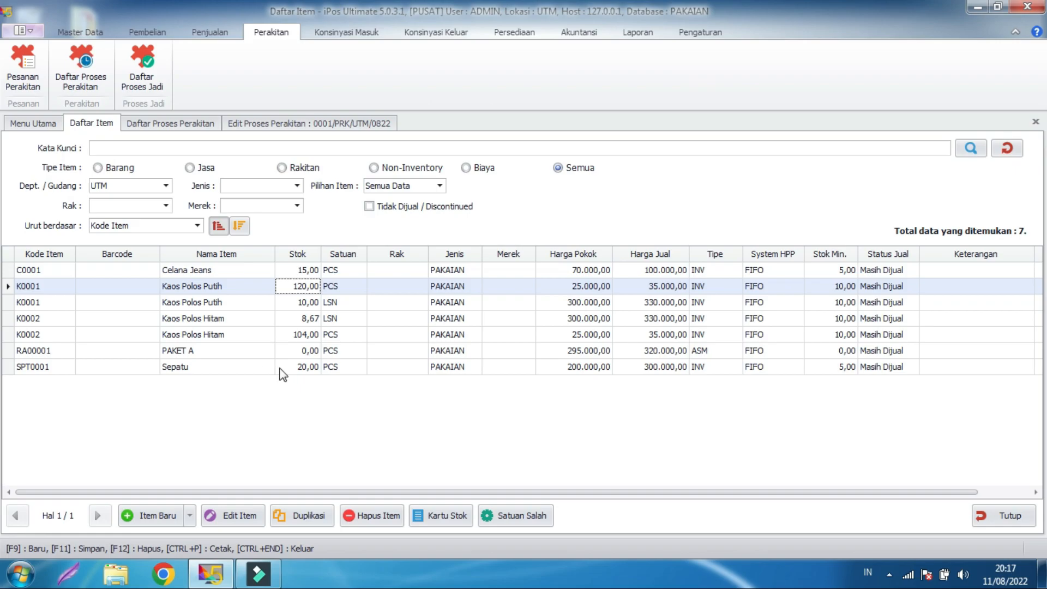
{"action": "left_click", "coordinate": [289, 368]}
{"action": "left_click", "coordinate": [290, 265]}
- Refresh the item list and compare the stock of PAKET A with that of the kaos items
{"action": "left_click", "coordinate": [1007, 148]}
{"action": "left_click", "coordinate": [308, 284]}
{"action": "left_click", "coordinate": [317, 350]}
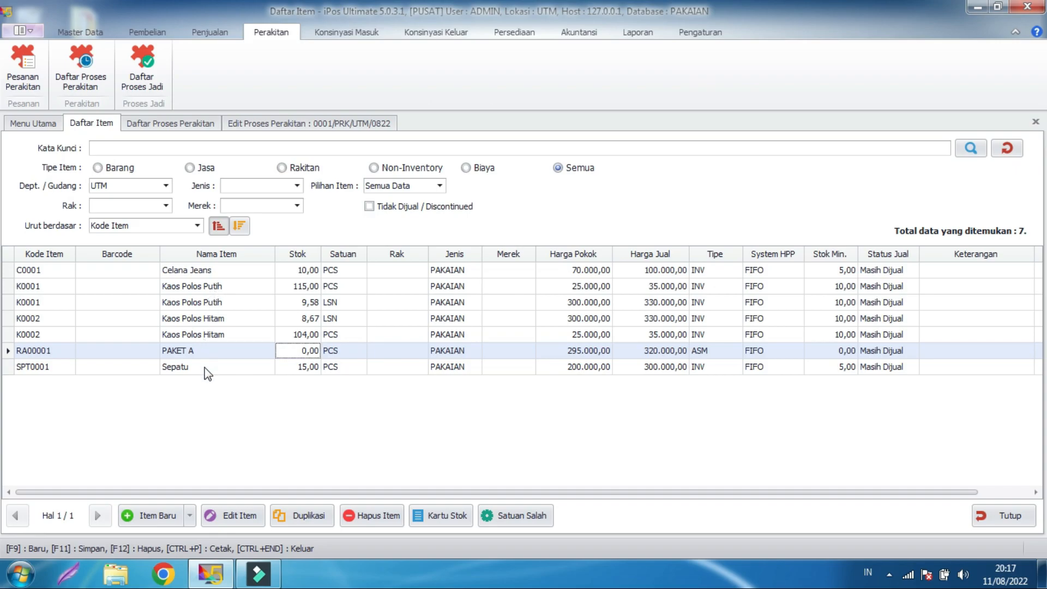
{"action": "left_click", "coordinate": [310, 354]}
{"action": "left_click", "coordinate": [311, 334]}
{"action": "left_click", "coordinate": [300, 350]}
{"action": "left_click", "coordinate": [306, 336]}
{"action": "left_click", "coordinate": [303, 351]}
- Start a new finished-assembly transaction (Proses Jadi) for customer UMUM/CASH
{"action": "left_click", "coordinate": [147, 80]}
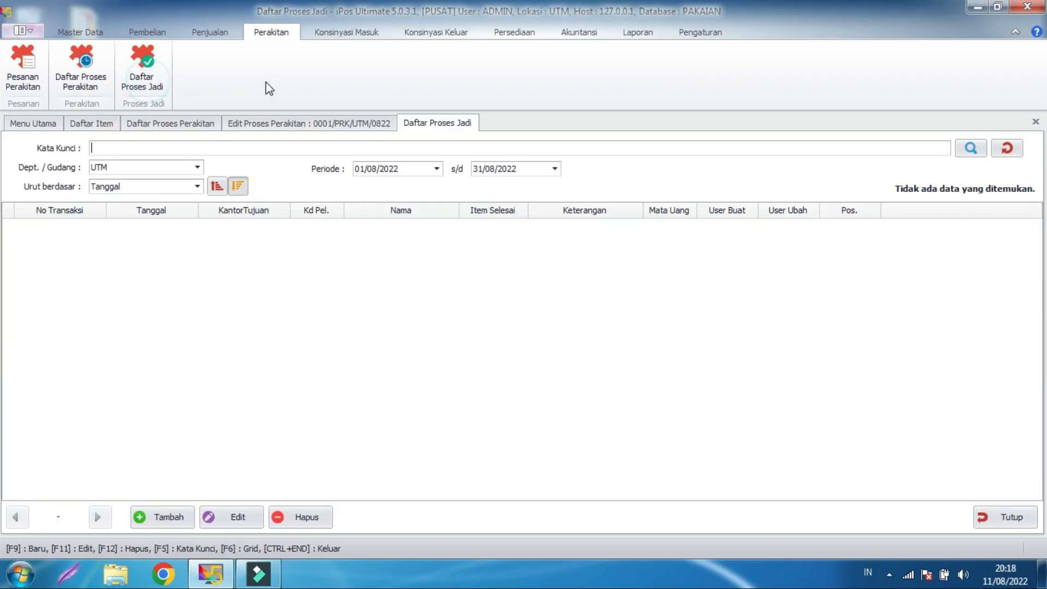
{"action": "left_click", "coordinate": [142, 518]}
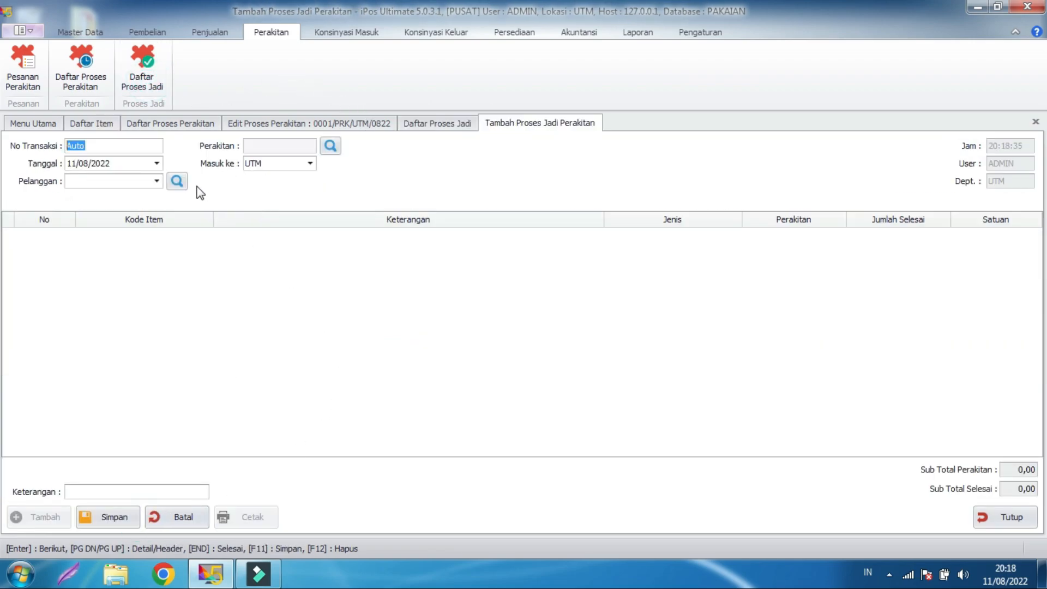
{"action": "left_click", "coordinate": [156, 181]}
{"action": "left_click", "coordinate": [152, 222]}
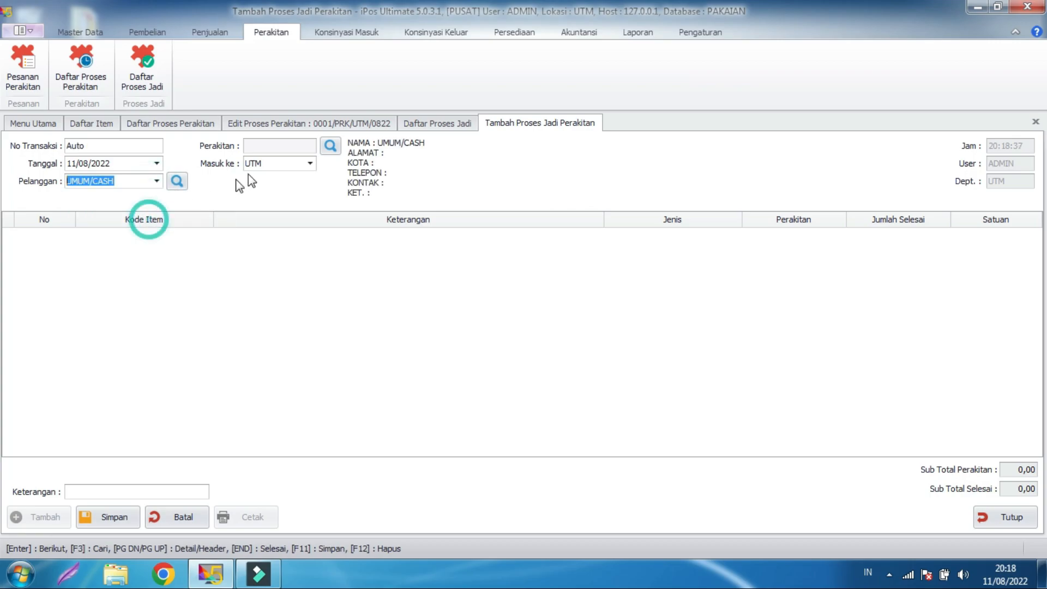
- Load the saved PAKET A assembly process of customer UMUM/CASH into the finished-assembly transaction
{"action": "left_click", "coordinate": [333, 146]}
{"action": "left_click", "coordinate": [426, 203]}
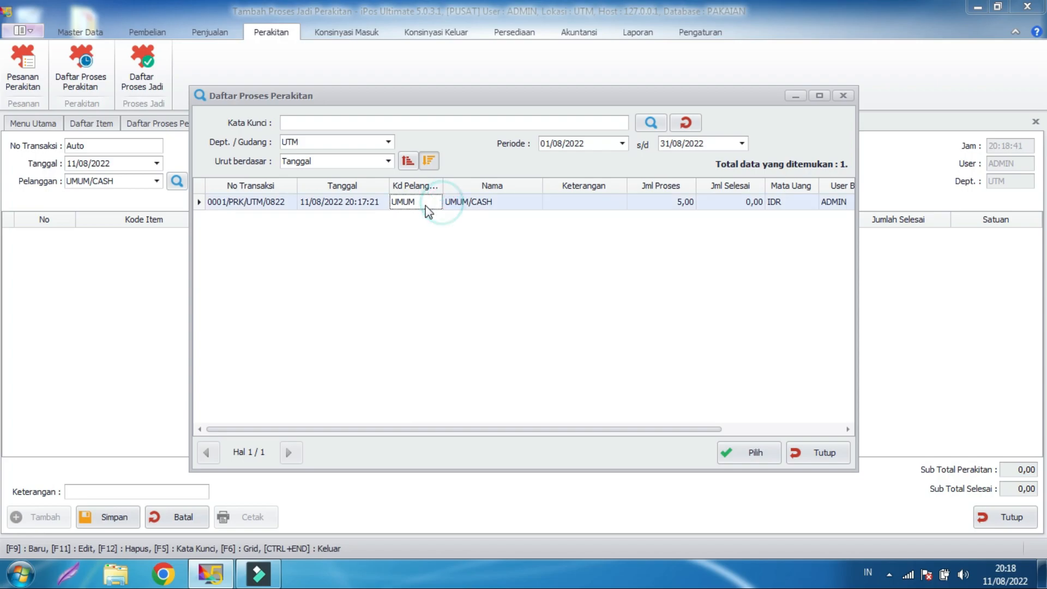
{"action": "left_click", "coordinate": [685, 202]}
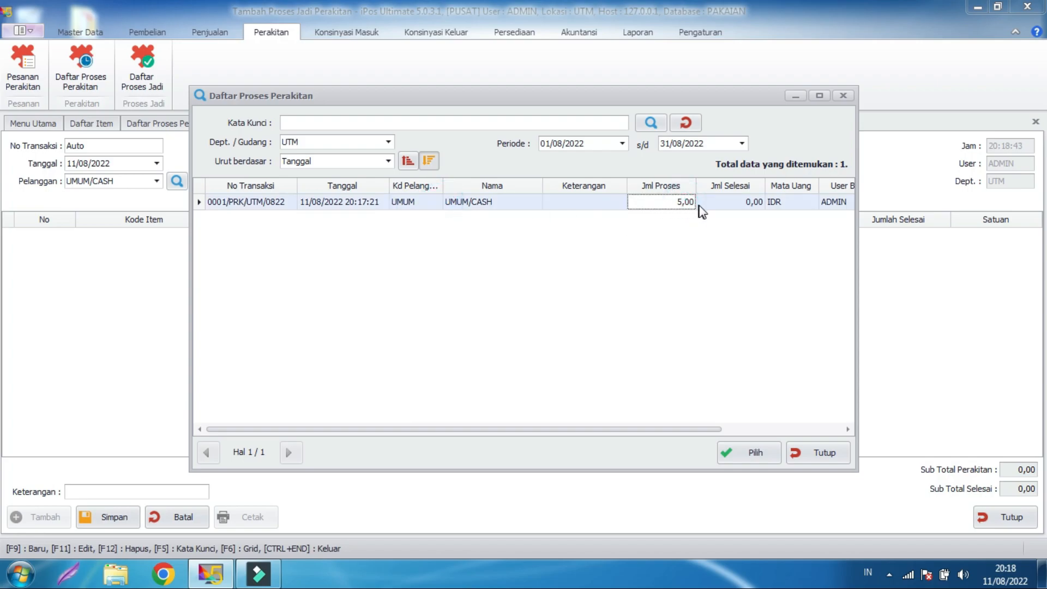
{"action": "left_click", "coordinate": [739, 456]}
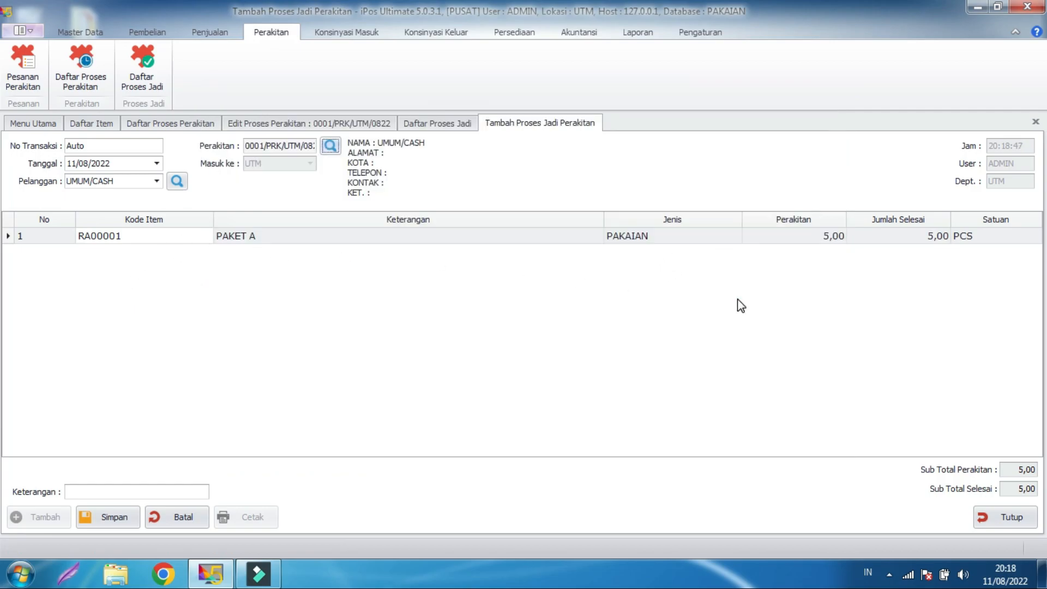
- Enter 3 as the finished quantity (Jumlah Selesai) of PAKET A, and correct it to 5
{"action": "left_click", "coordinate": [738, 299]}
{"action": "left_click", "coordinate": [834, 238]}
{"action": "left_click", "coordinate": [884, 236]}
{"action": "double_click", "coordinate": [934, 233]}
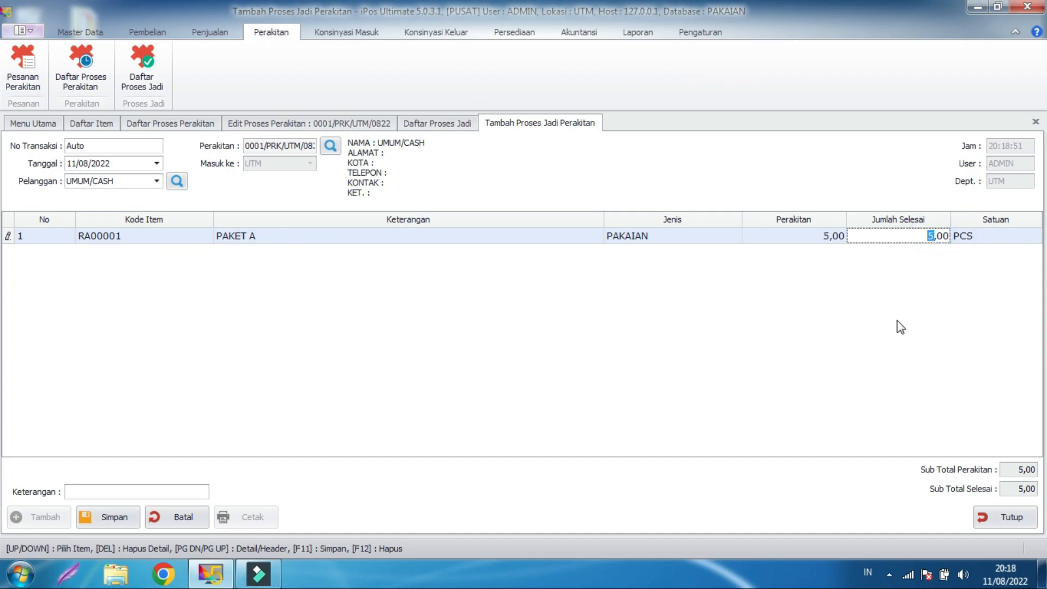
{"action": "type", "text": "3"}
{"action": "double_click", "coordinate": [934, 237]}
{"action": "type", "text": "5"}
- Save the finished-assembly transaction, and close it and the Proses Jadi list
{"action": "left_click", "coordinate": [116, 522]}
{"action": "left_click", "coordinate": [663, 338]}
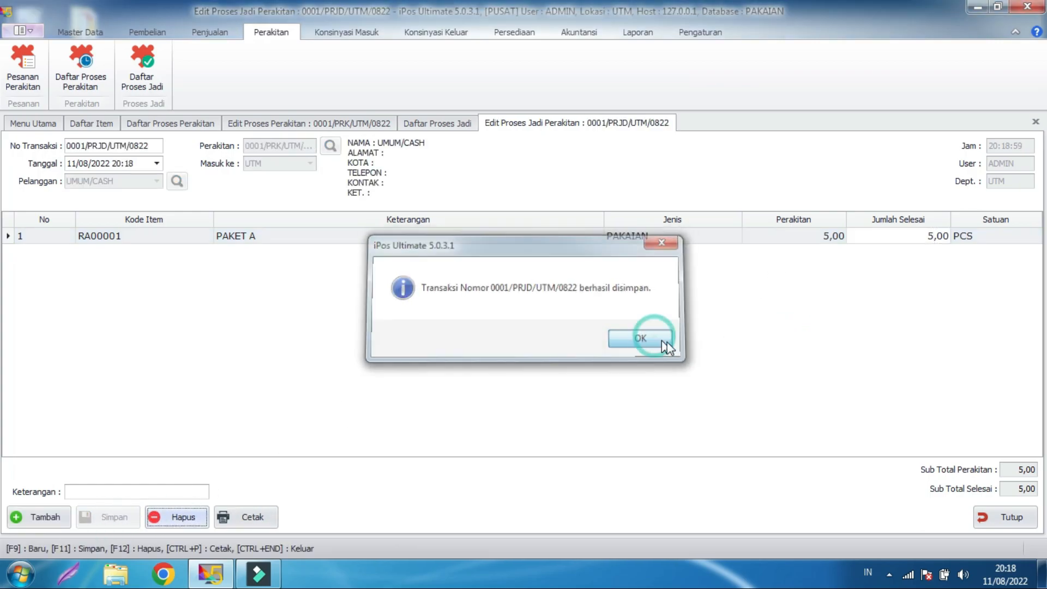
{"action": "left_click", "coordinate": [992, 517]}
{"action": "left_click", "coordinate": [1006, 522]}
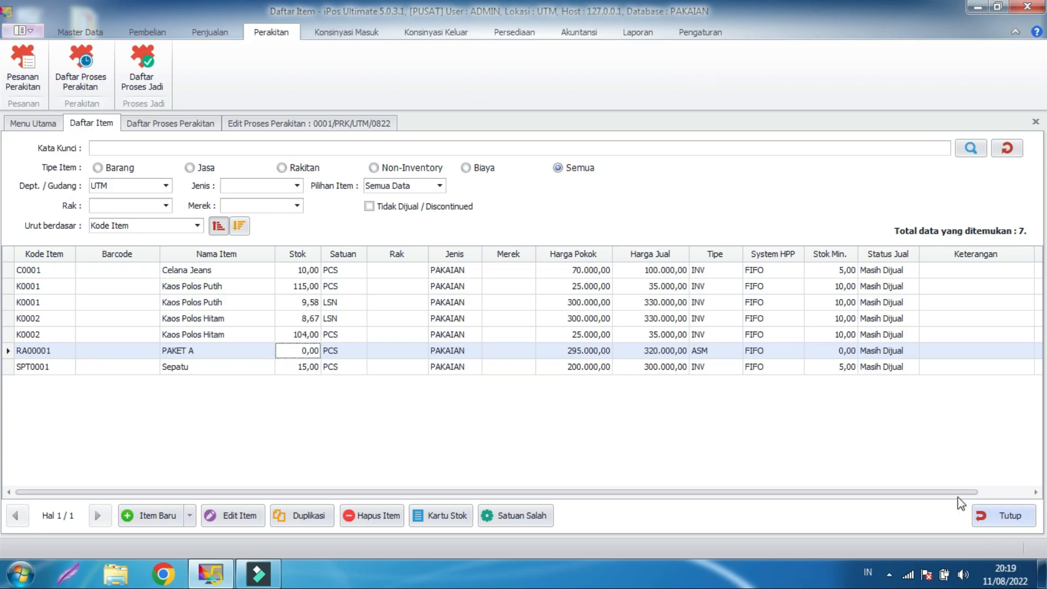
- Close the Edit Proses Perakitan transaction and the Daftar Proses Perakitan list
{"action": "left_click", "coordinate": [352, 122]}
{"action": "left_click", "coordinate": [1024, 518]}
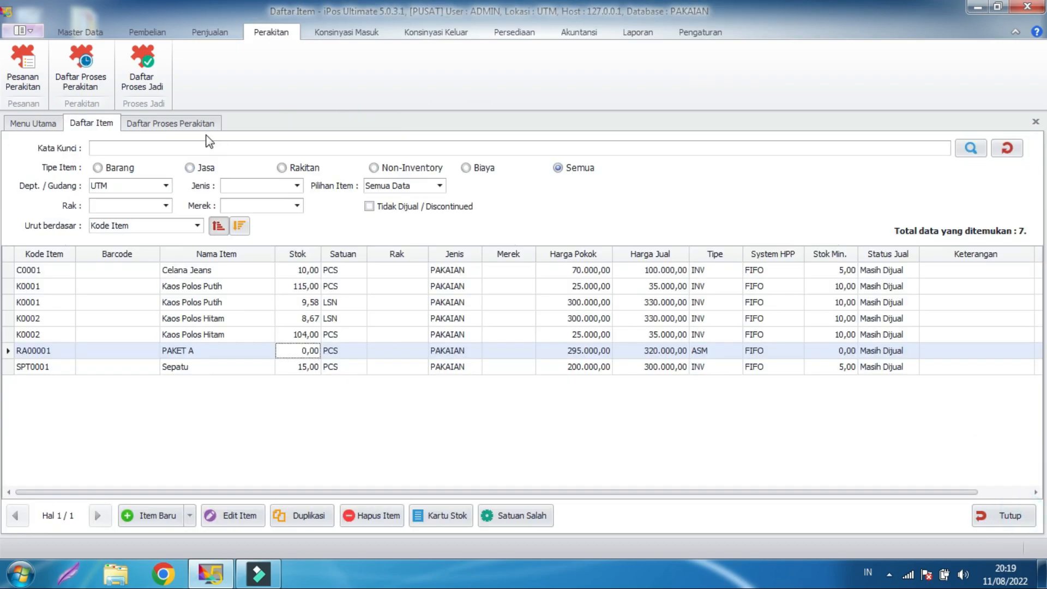
{"action": "left_click", "coordinate": [194, 123]}
{"action": "left_click", "coordinate": [1009, 517]}
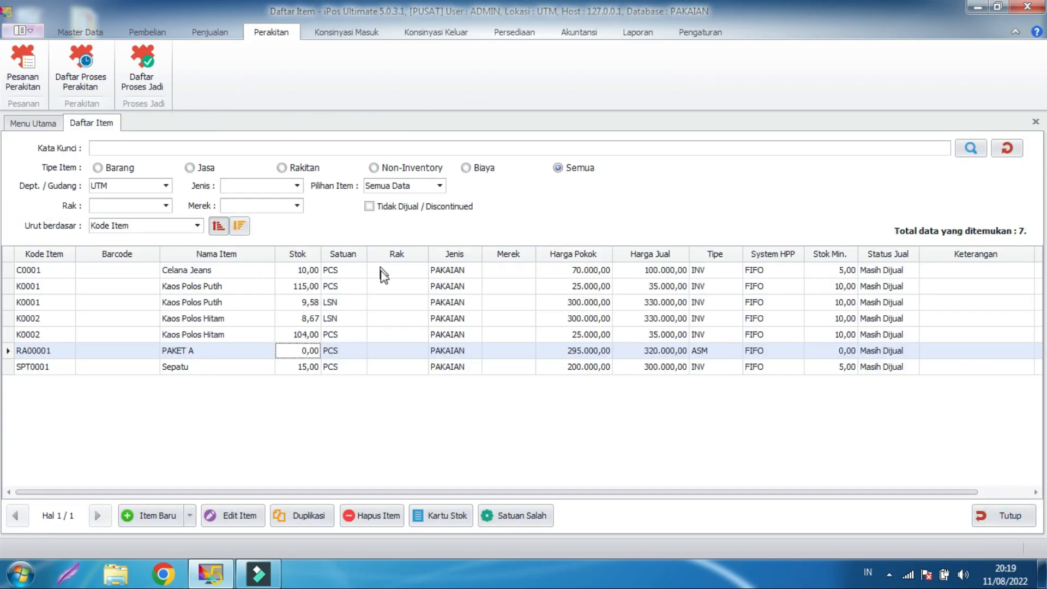
- Refresh the item list and check the stock of PAKET A
{"action": "left_click", "coordinate": [319, 351]}
{"action": "left_click", "coordinate": [1006, 149]}
{"action": "left_click", "coordinate": [302, 350]}
{"action": "left_click", "coordinate": [83, 30]}
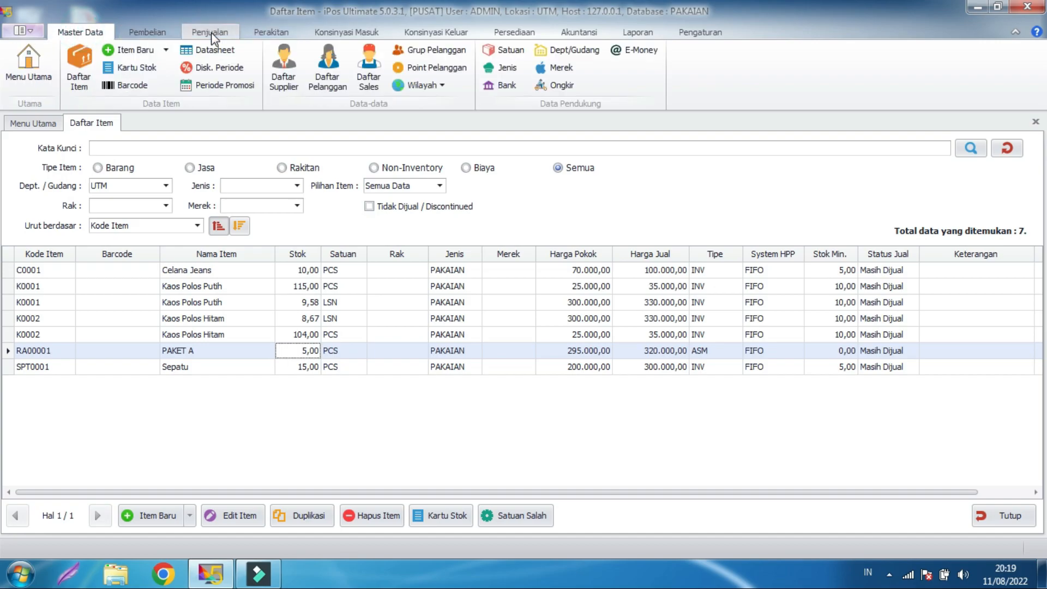
- Start a new cashier sale (Tambah Kasir) from the cashier sales list
{"action": "left_click", "coordinate": [211, 32]}
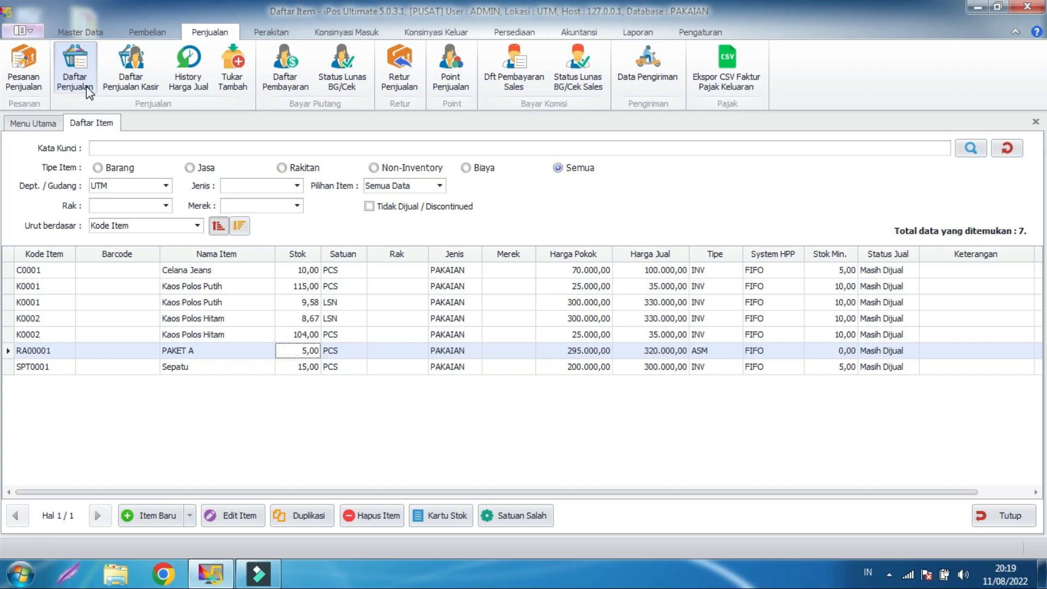
{"action": "left_click", "coordinate": [131, 74]}
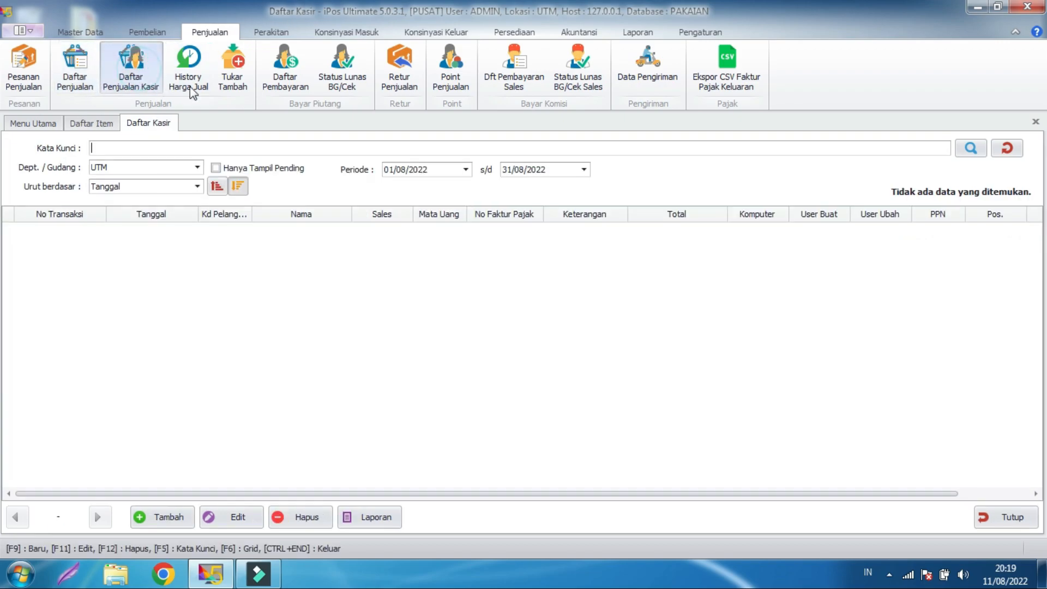
{"action": "left_click", "coordinate": [187, 513]}
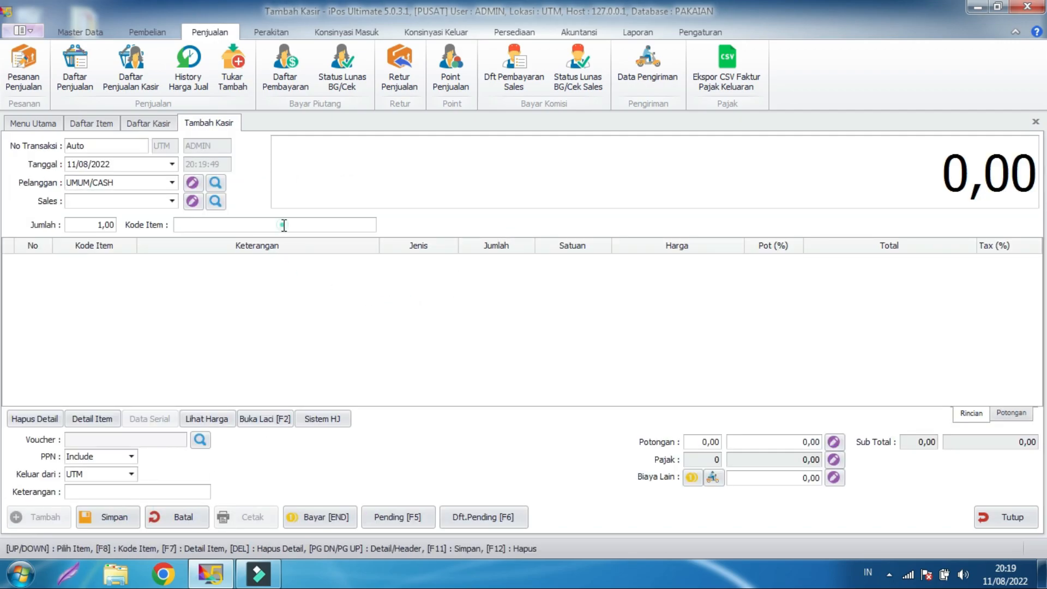
- Find the items matching "kaos" and add Kaos Polos Hitam in PCS to the cashier sale
{"action": "left_click", "coordinate": [283, 225]}
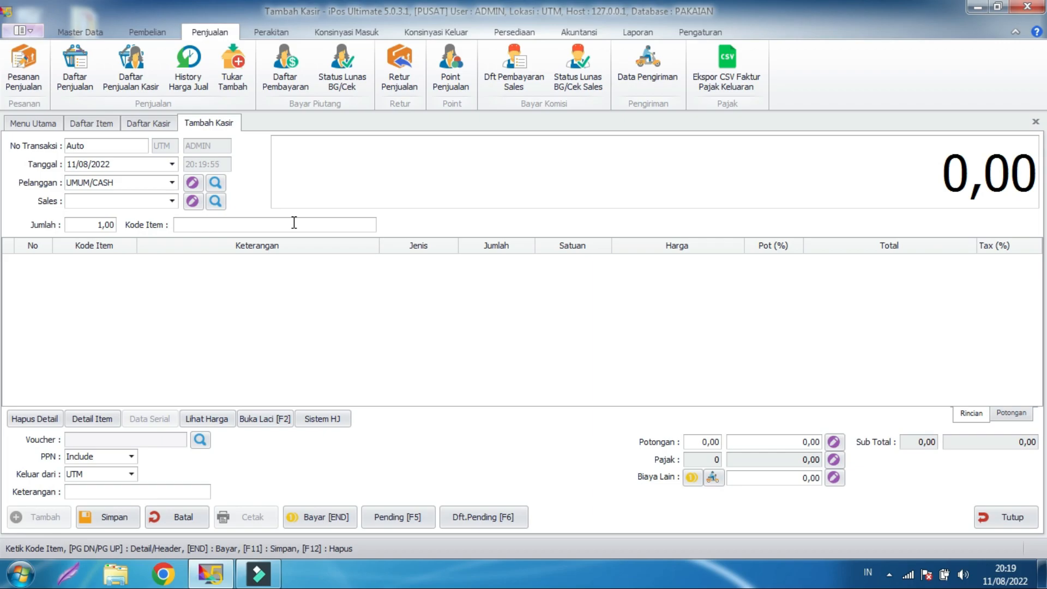
{"action": "type", "text": "kaos"}
{"action": "key", "text": "Return"}
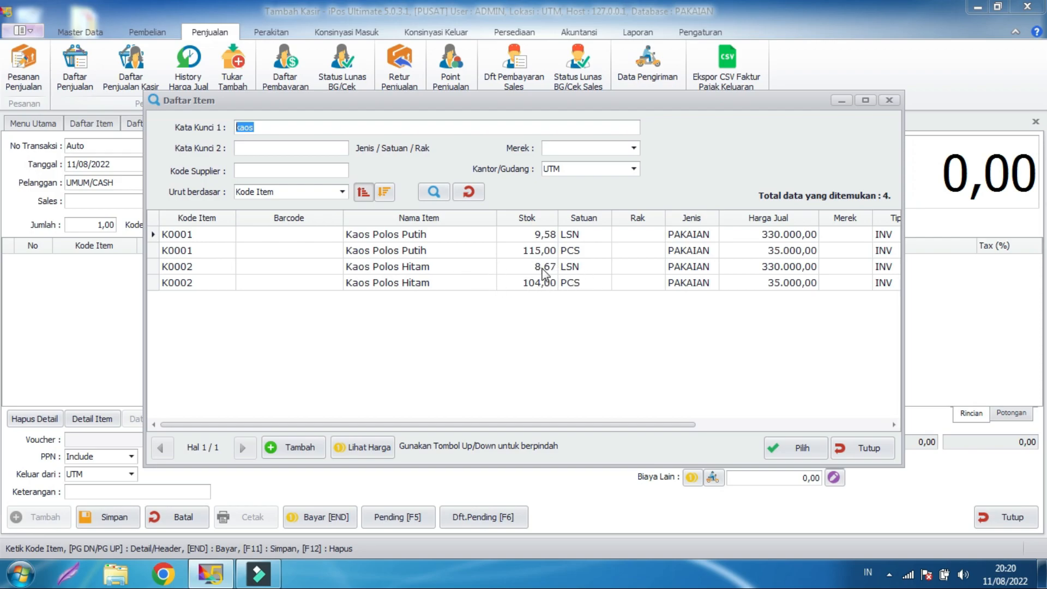
{"action": "left_click", "coordinate": [553, 282]}
{"action": "double_click", "coordinate": [553, 283]}
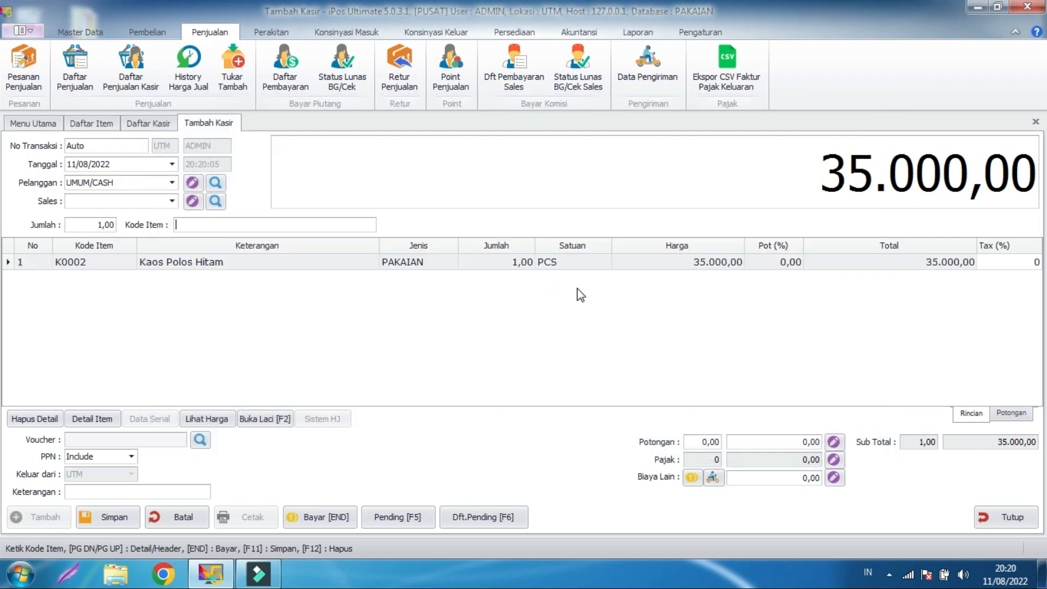
{"action": "left_click", "coordinate": [578, 290]}
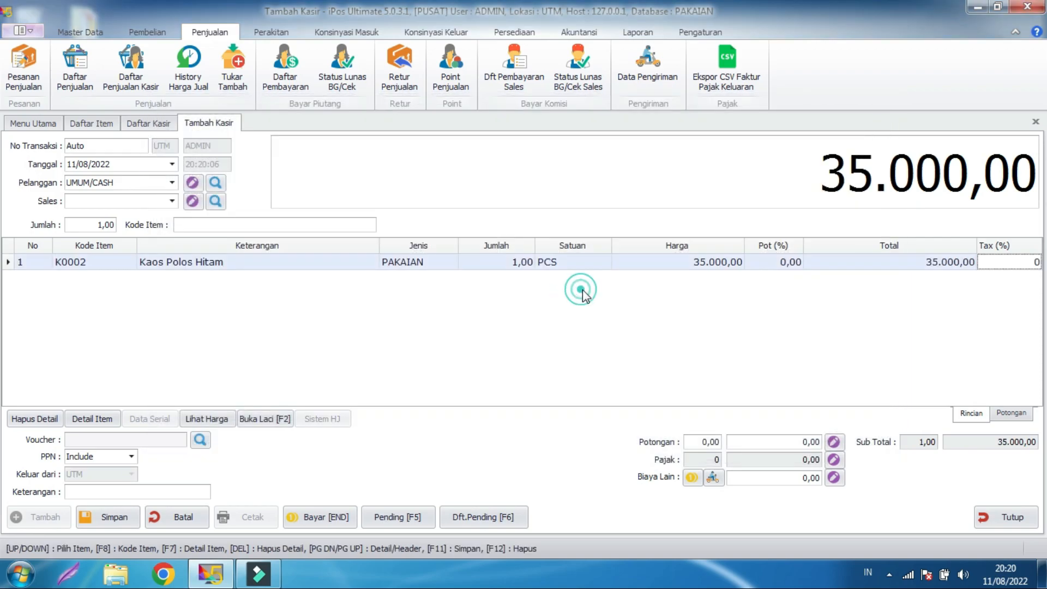
- Find the item matching "sepa" and add Sepatu to the cashier sale
{"action": "left_click", "coordinate": [205, 225]}
{"action": "type", "text": "sepa"}
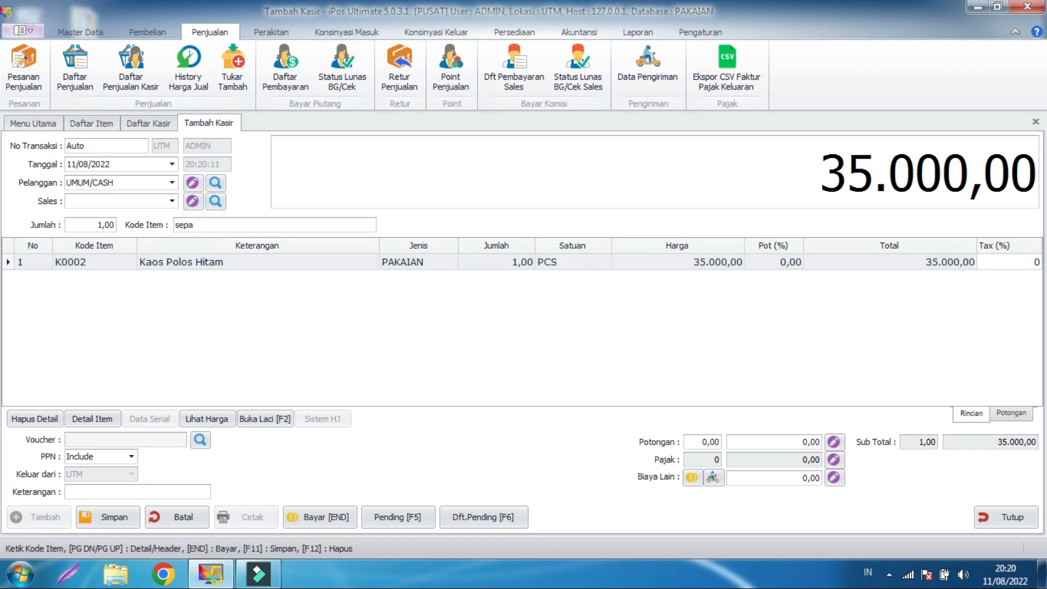
{"action": "key", "text": "Return"}
{"action": "double_click", "coordinate": [373, 241]}
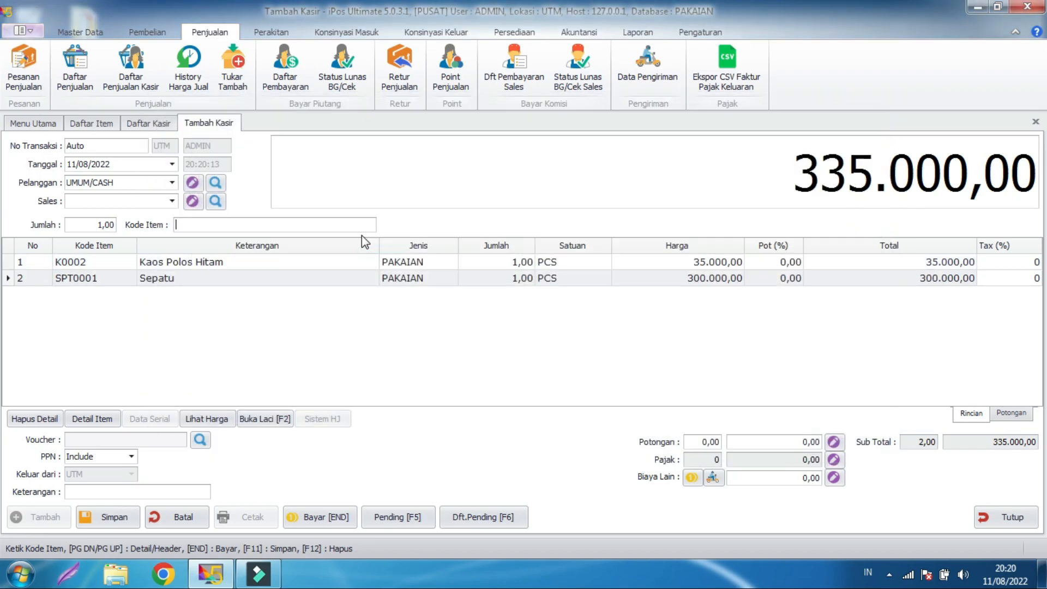
{"action": "left_click", "coordinate": [421, 317]}
{"action": "left_click", "coordinate": [702, 334]}
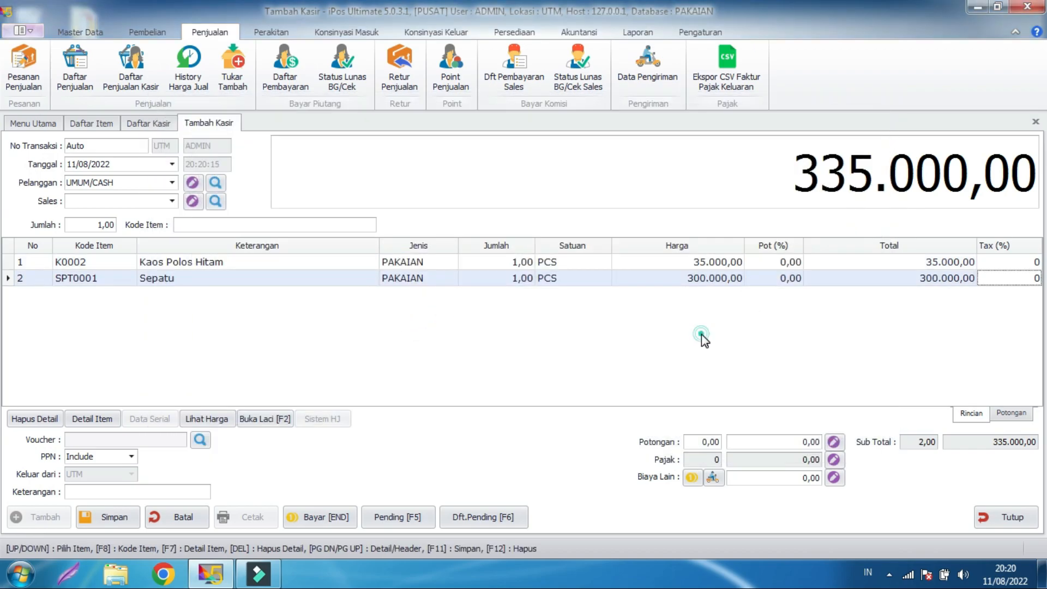
- Set the sale quantity (Jumlah) of Kaos Polos Hitam to 3 PCS
{"action": "left_click", "coordinate": [508, 261]}
{"action": "left_click", "coordinate": [519, 262]}
{"action": "key", "text": "BackSpace"}
{"action": "type", "text": "3"}
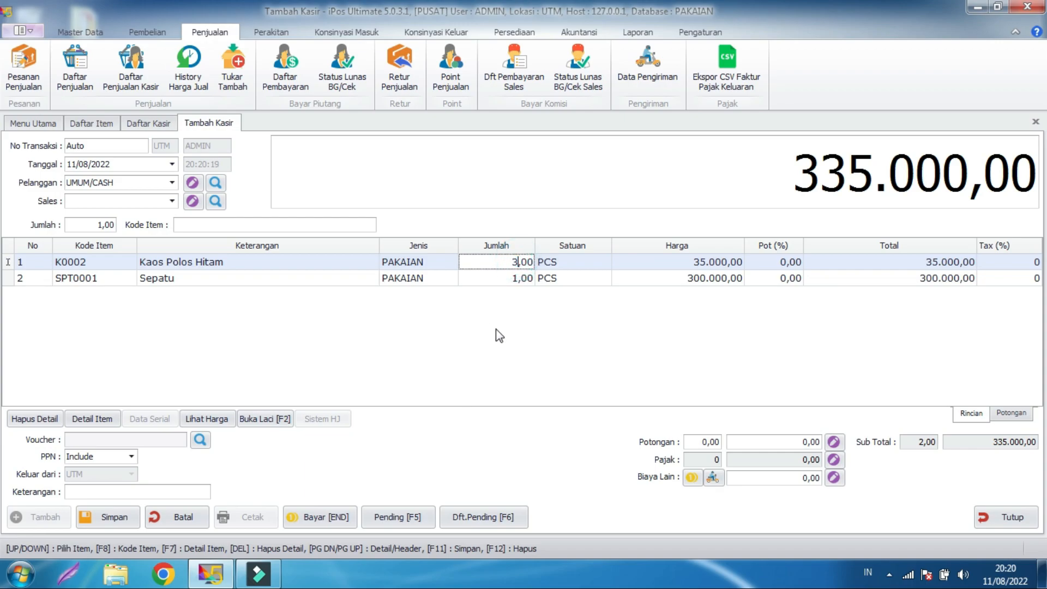
{"action": "left_click", "coordinate": [503, 309]}
{"action": "left_click", "coordinate": [508, 349]}
{"action": "left_click", "coordinate": [534, 320]}
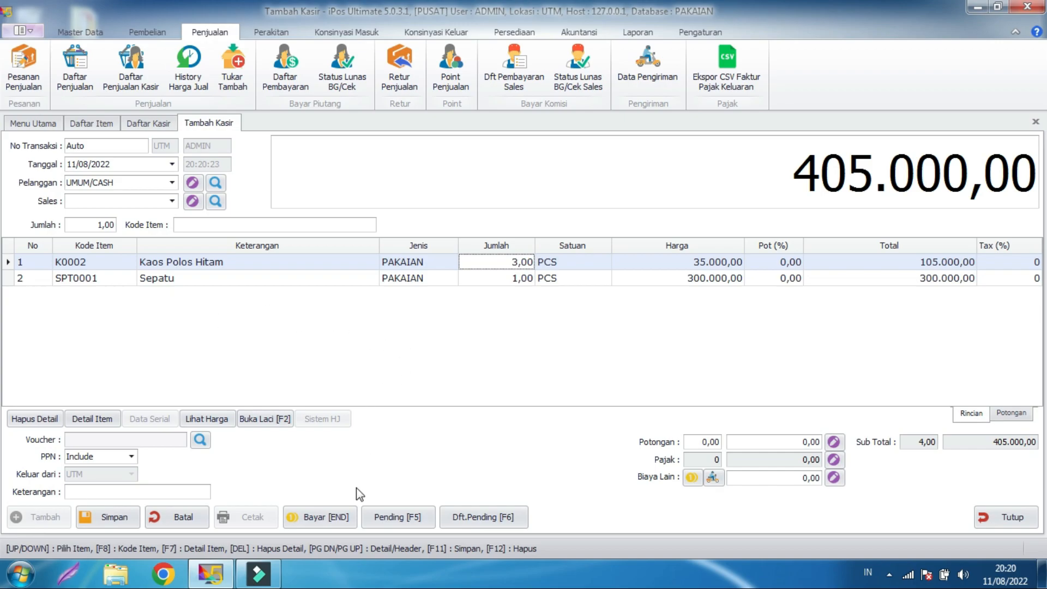
- Open the payment for the cashier sale and enter a cash (Tunai) amount of 500.000
{"action": "left_click", "coordinate": [342, 516]}
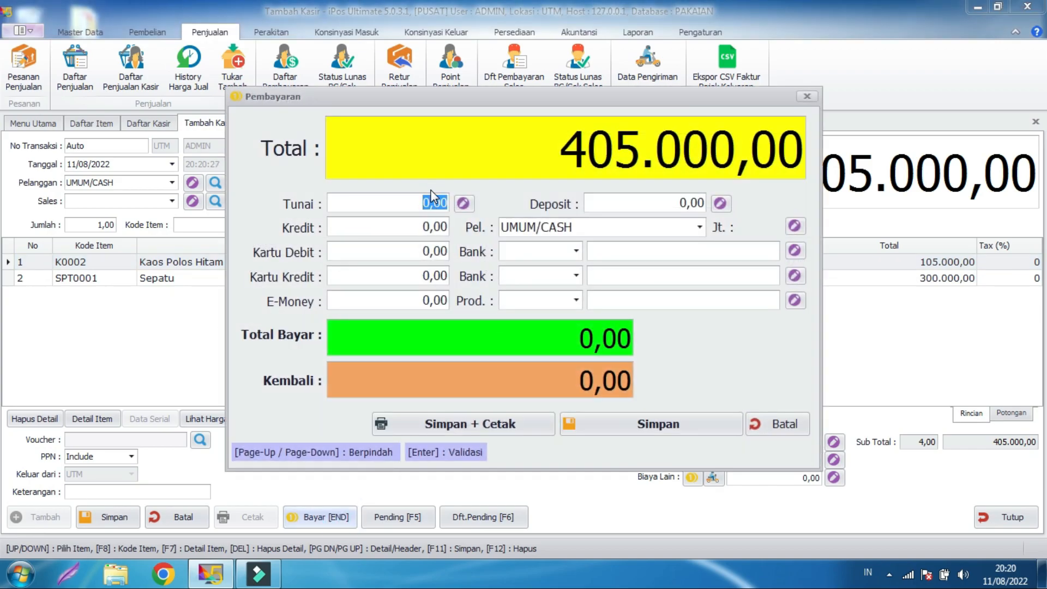
{"action": "left_click", "coordinate": [430, 203]}
{"action": "double_click", "coordinate": [428, 253]}
{"action": "left_click_drag", "start_coordinate": [522, 97], "coordinate": [509, 47]}
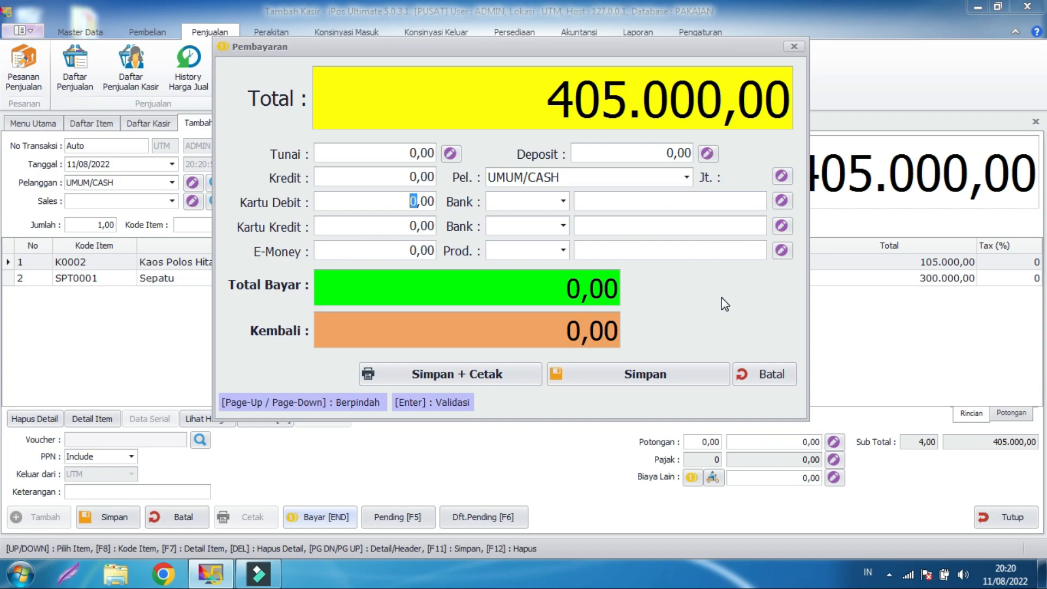
{"action": "left_click", "coordinate": [417, 152]}
{"action": "type", "text": "500000"}
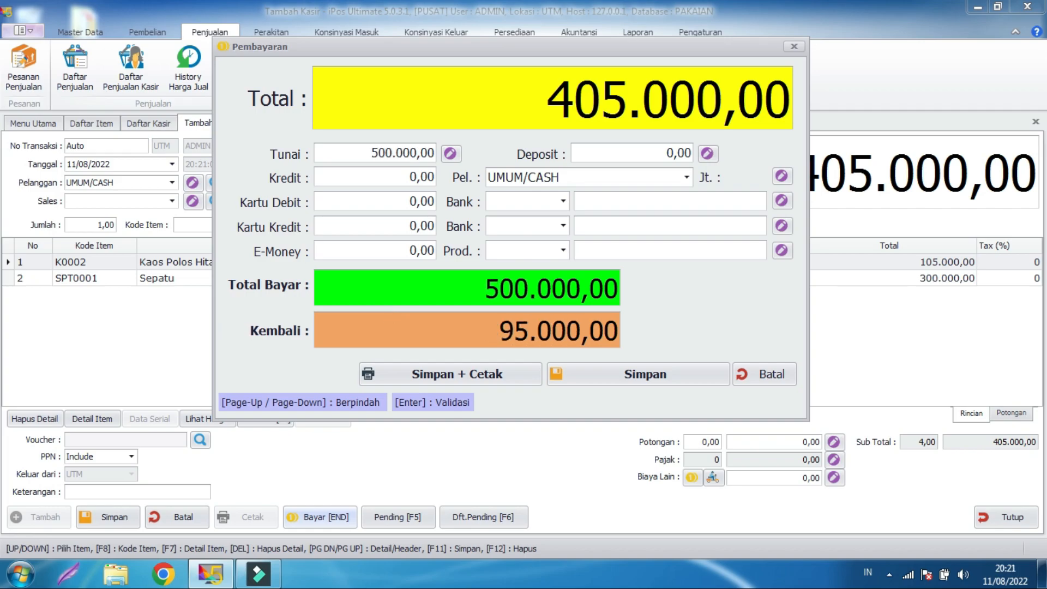
- Confirm account 1-1110 KAS KECIL for the cash payment, and save the sale without printing to begin a new transaction
{"action": "left_click", "coordinate": [452, 154]}
{"action": "left_click", "coordinate": [520, 252]}
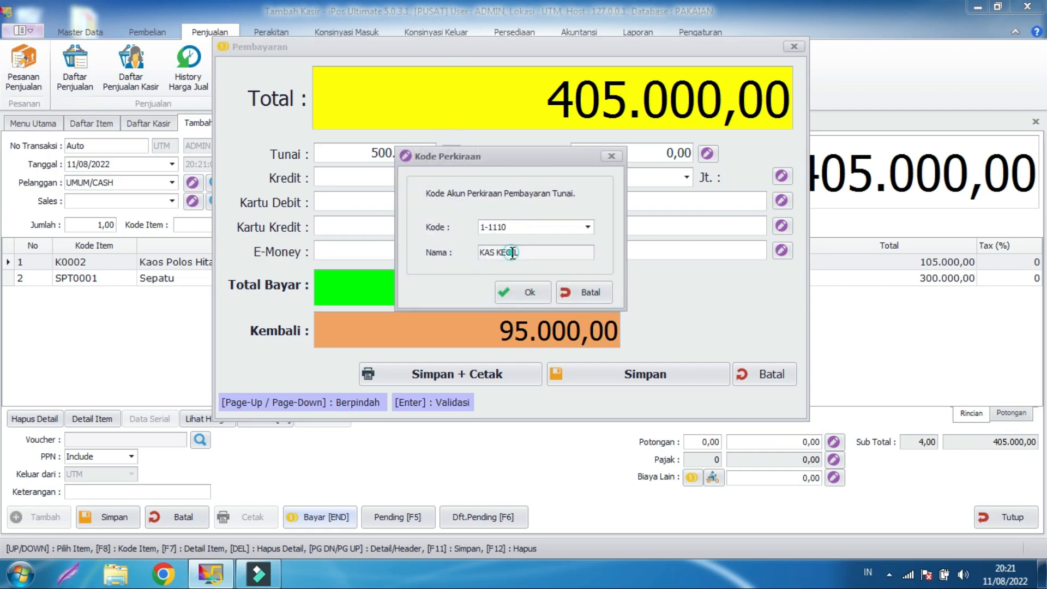
{"action": "triple_click", "coordinate": [520, 252]}
{"action": "left_click", "coordinate": [539, 296]}
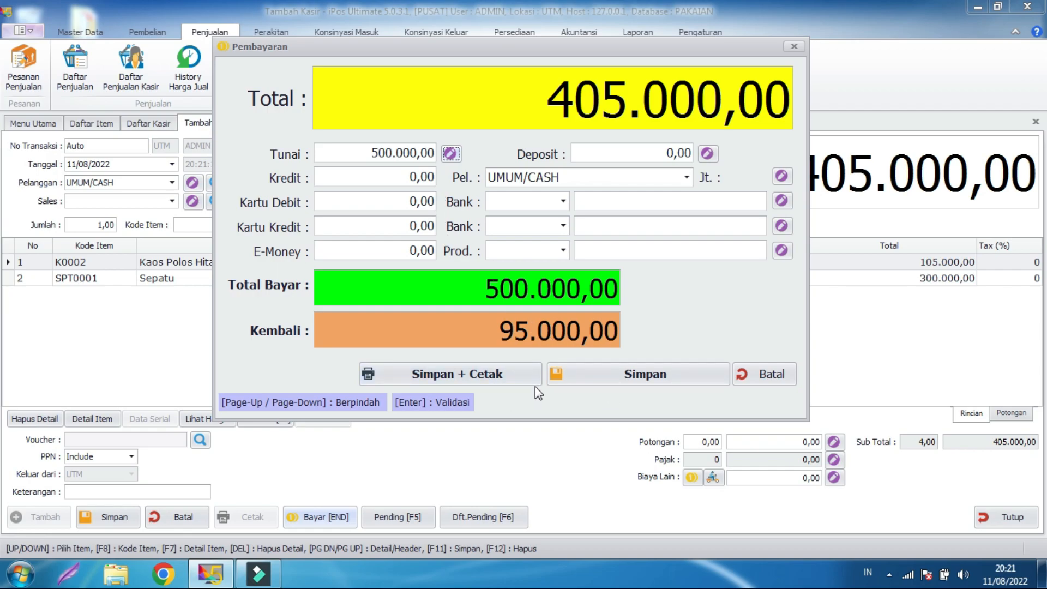
{"action": "left_click", "coordinate": [622, 378]}
{"action": "left_click", "coordinate": [650, 377]}
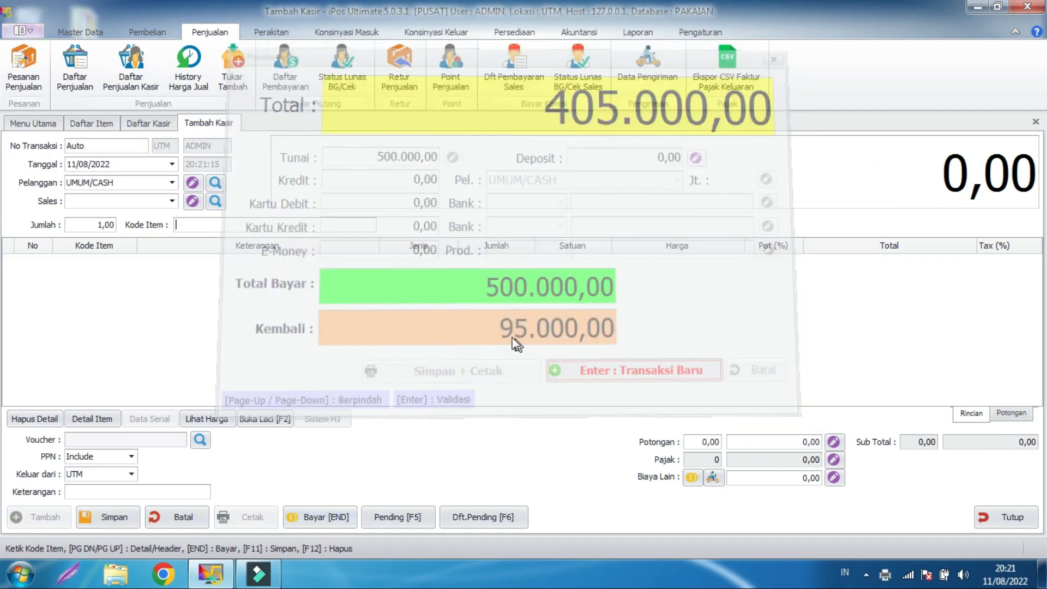
- Refresh the item list and check the stock of Kaos Polos Hitam and Sepatu
{"action": "left_click", "coordinate": [98, 123]}
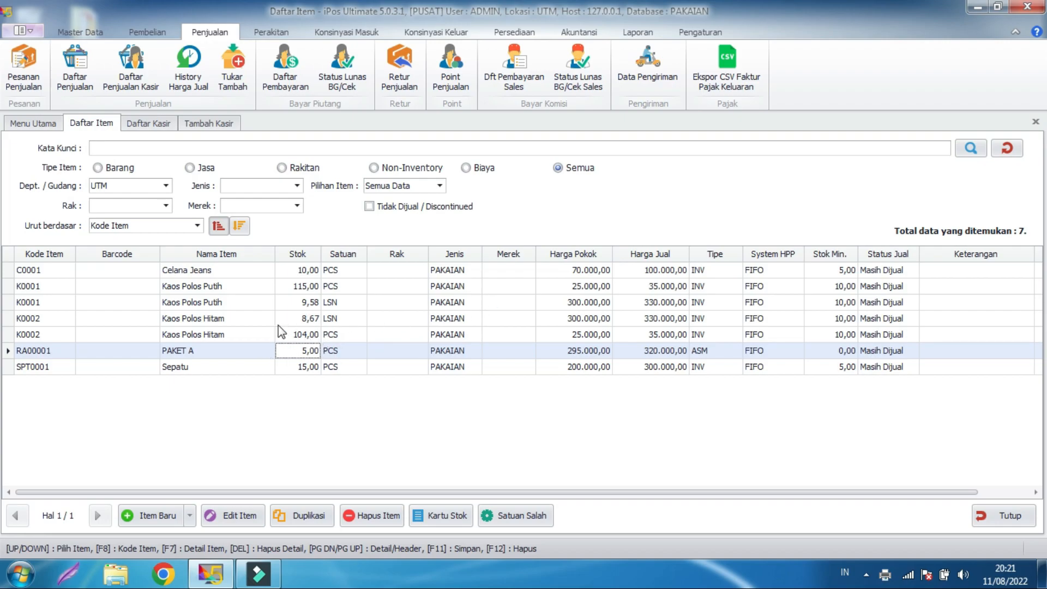
{"action": "left_click", "coordinate": [308, 335]}
{"action": "left_click", "coordinate": [1012, 147]}
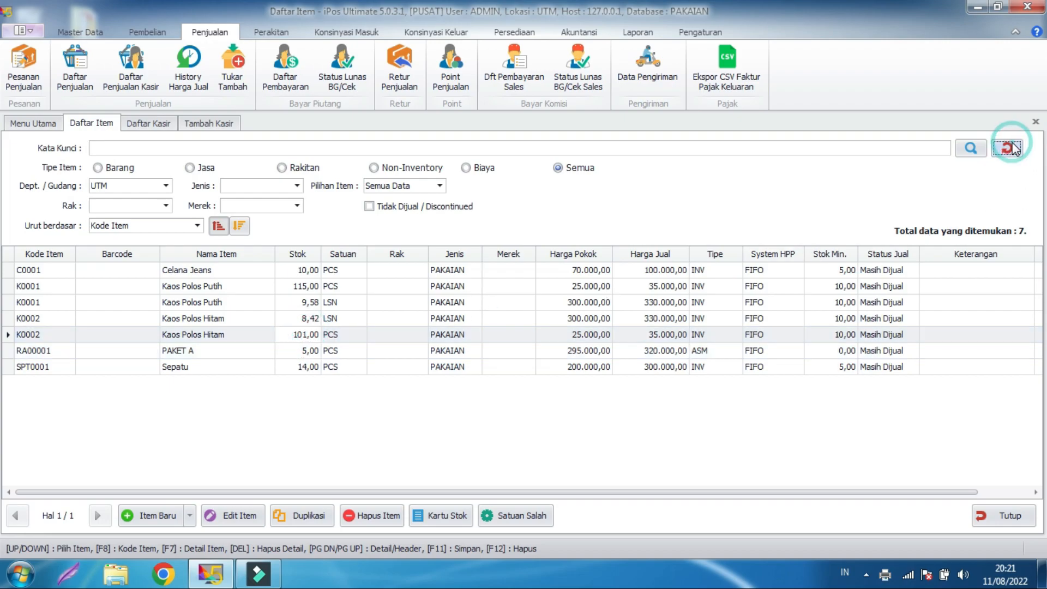
{"action": "left_click", "coordinate": [300, 368]}
{"action": "left_click", "coordinate": [350, 424]}
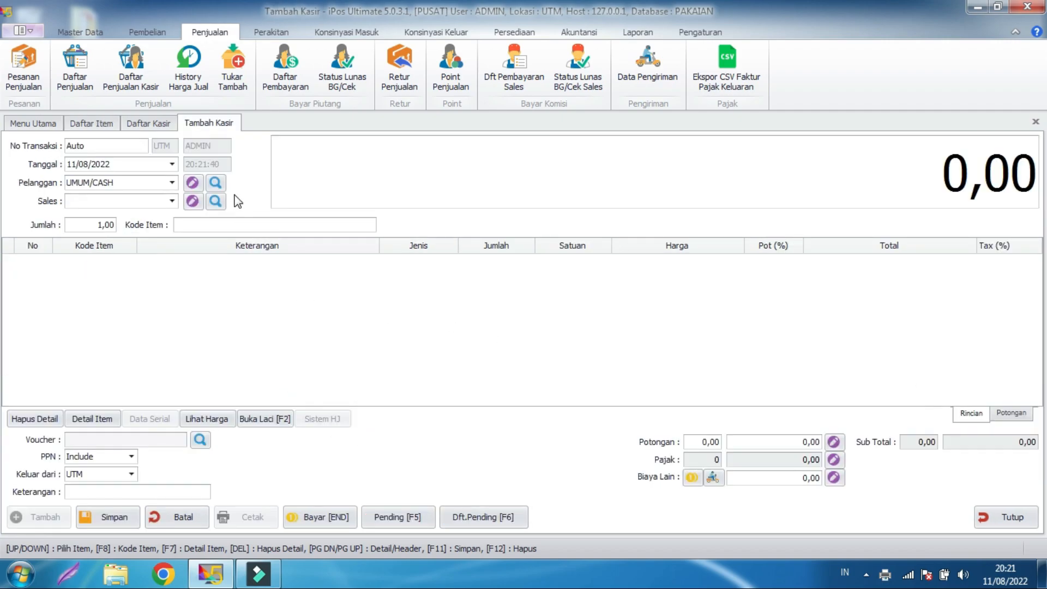
- Find the item matching "paket" and add PAKET A to the new cashier sale for UMUM/CASH
{"action": "left_click", "coordinate": [257, 225]}
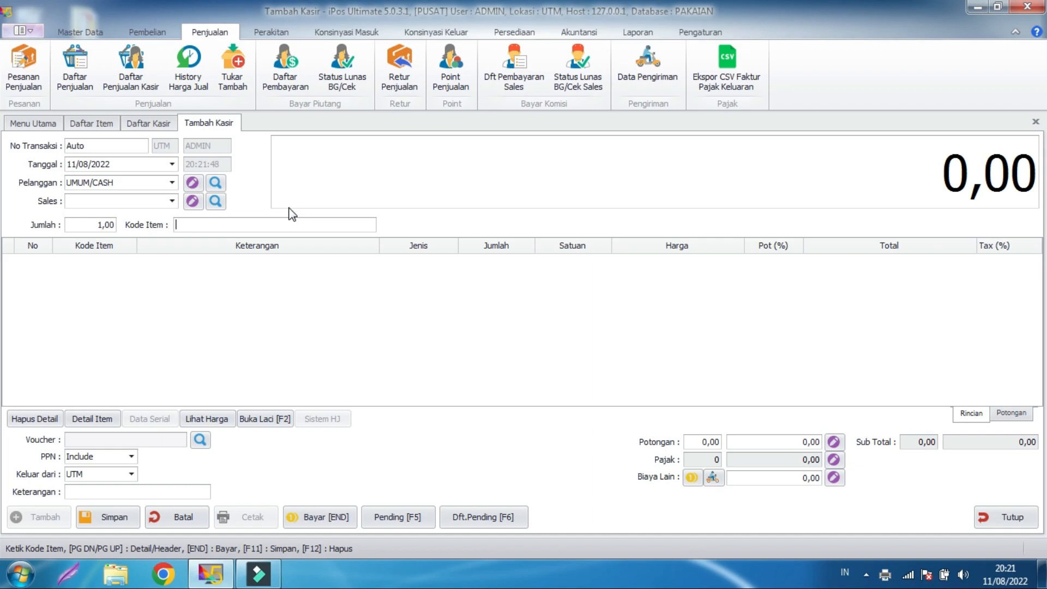
{"action": "type", "text": "paket"}
{"action": "key", "text": "Return"}
{"action": "left_click", "coordinate": [376, 234]}
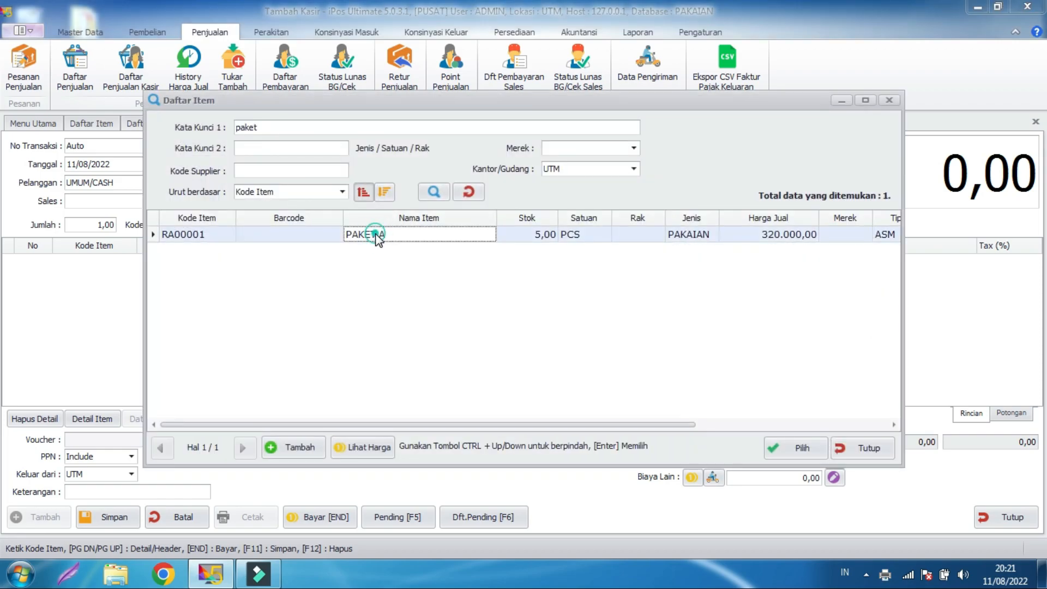
{"action": "double_click", "coordinate": [376, 235]}
{"action": "left_click", "coordinate": [656, 263]}
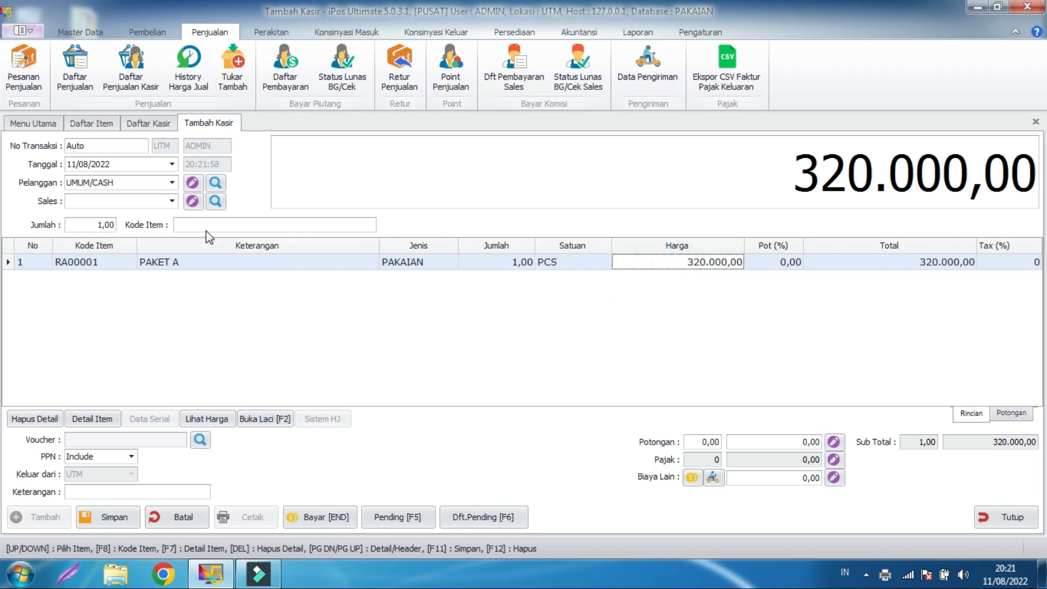
- Open the payment for the PAKET A sale and enter 320.000 by debit card (Kartu Debit) with bank BCA
{"action": "left_click", "coordinate": [327, 517]}
{"action": "left_click", "coordinate": [410, 251]}
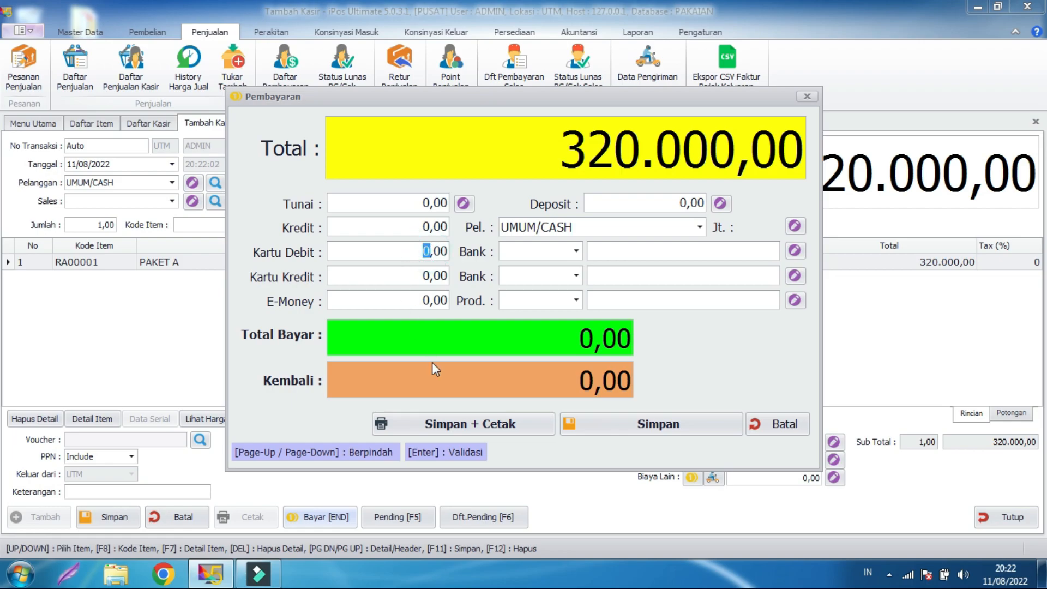
{"action": "type", "text": "320000"}
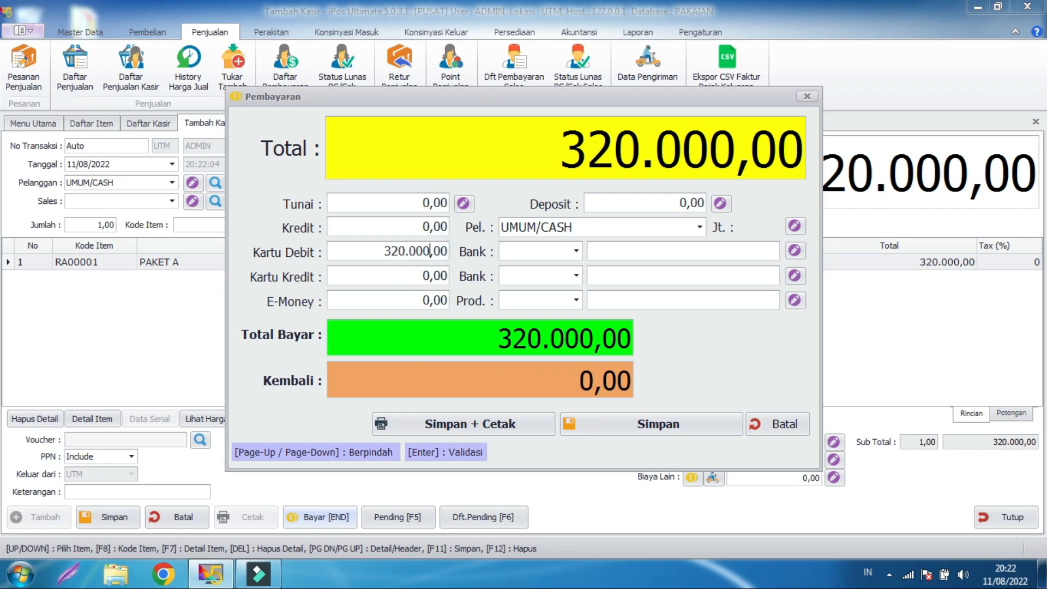
{"action": "left_click", "coordinate": [577, 252]}
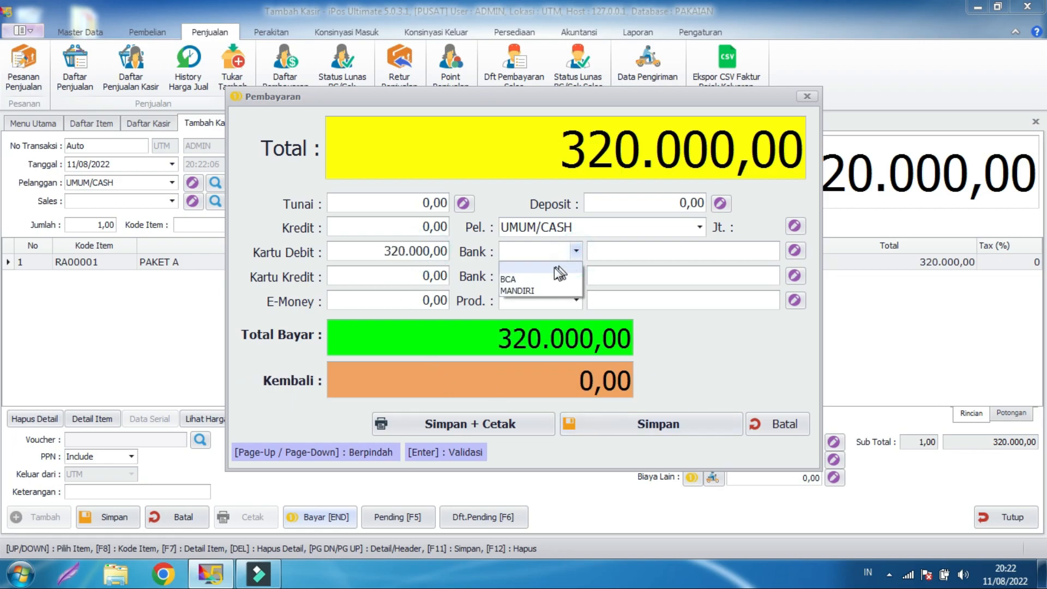
{"action": "left_click", "coordinate": [538, 279]}
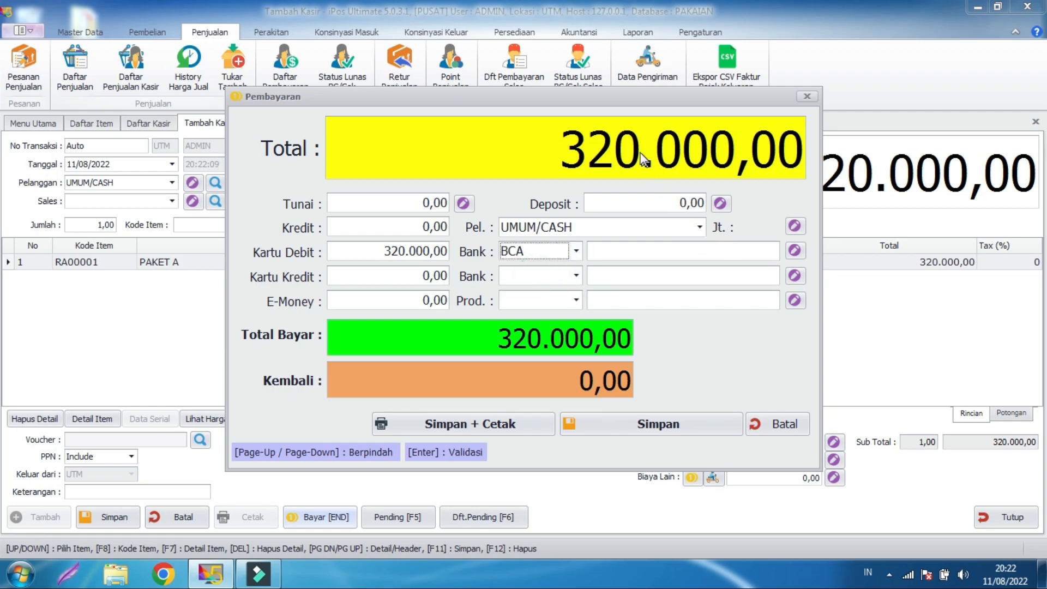
- Check the account linked to the BCA debit card payment and confirm 1-1120 BANK BCA
{"action": "left_click_drag", "start_coordinate": [601, 101], "coordinate": [584, 125]}
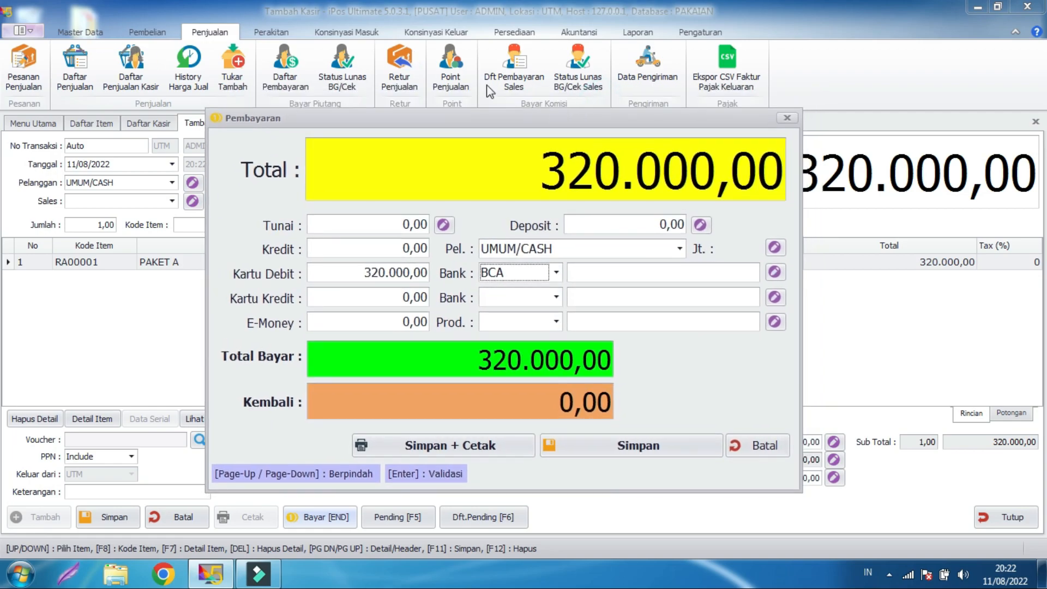
{"action": "left_click", "coordinate": [556, 272]}
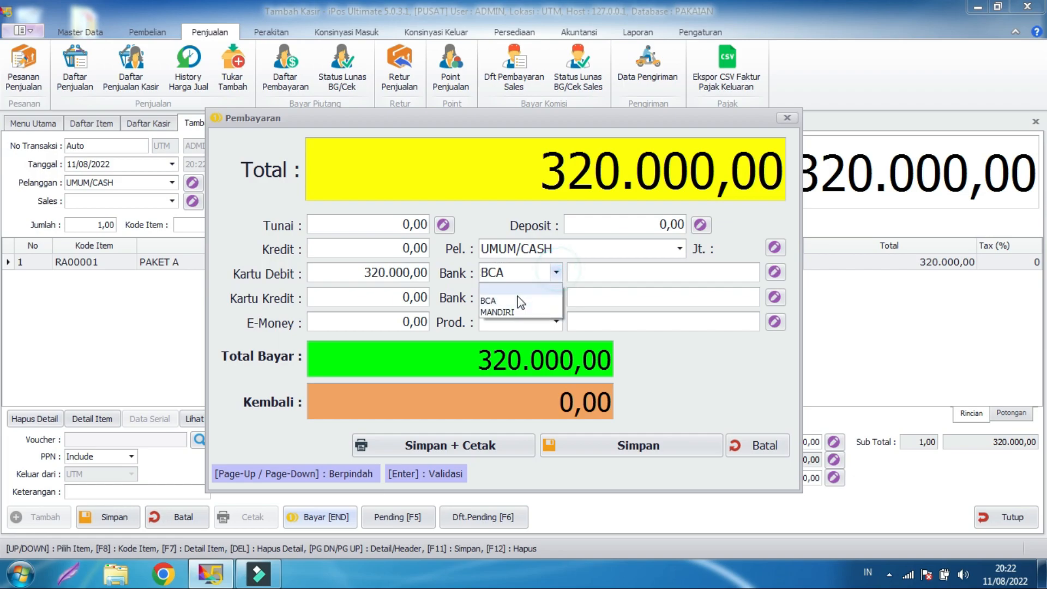
{"action": "left_click", "coordinate": [557, 272]}
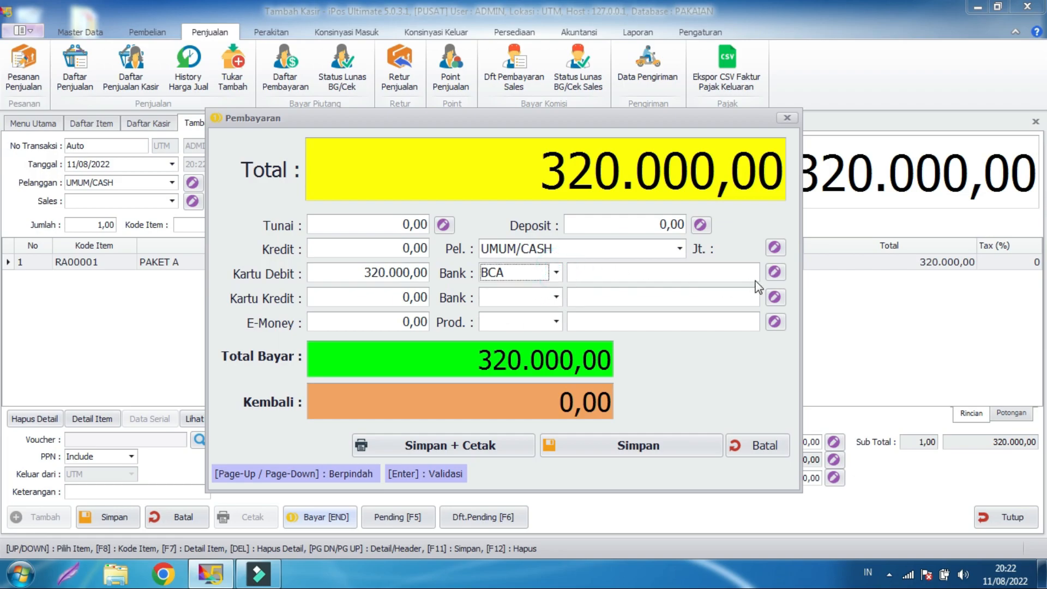
{"action": "left_click", "coordinate": [774, 272]}
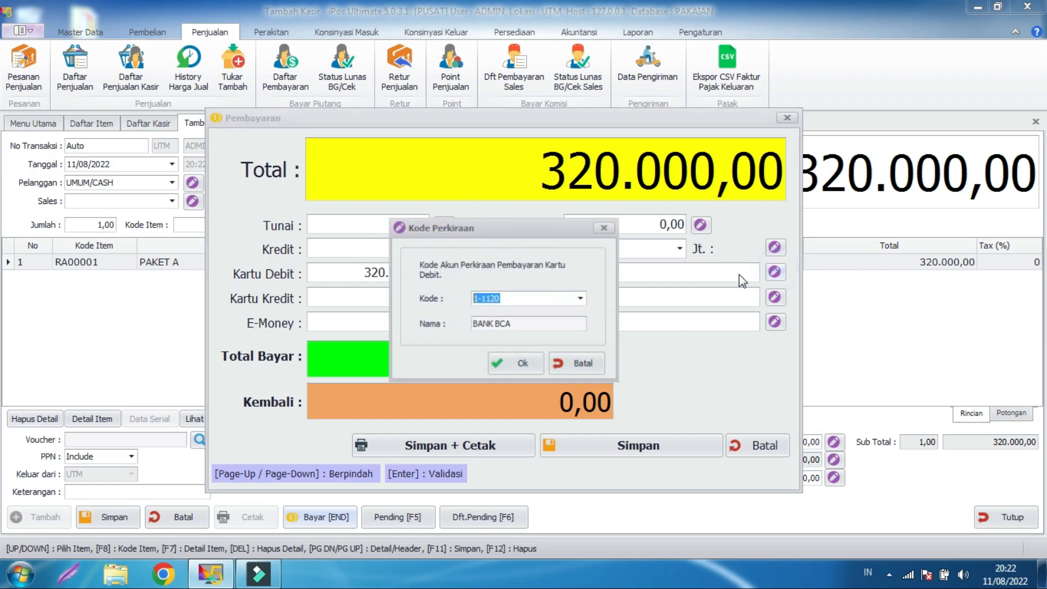
{"action": "left_click", "coordinate": [516, 363]}
- Switch the debit card bank to MANDIRI and check its linked account code without confirming it
{"action": "left_click", "coordinate": [556, 272]}
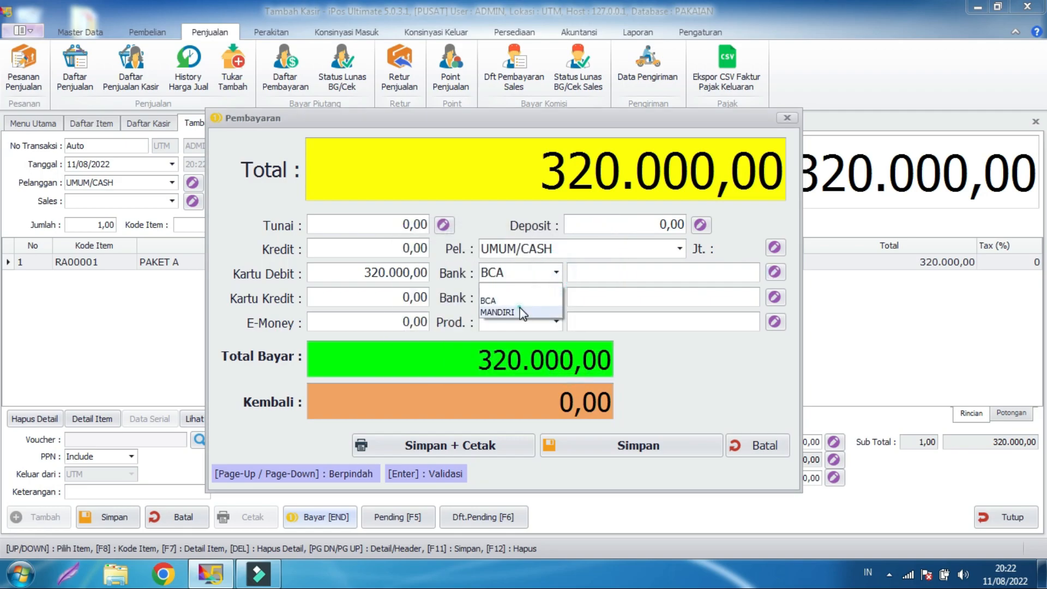
{"action": "left_click", "coordinate": [520, 309]}
{"action": "left_click", "coordinate": [775, 272]}
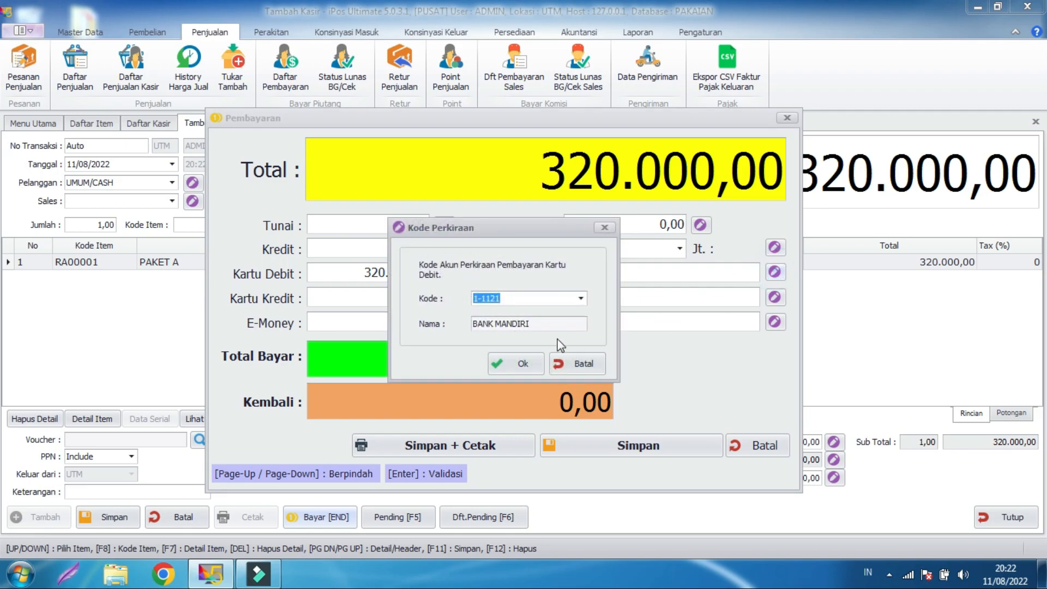
{"action": "left_click", "coordinate": [574, 362]}
- Set the debit card bank back to BCA, and save the sale without printing to begin a new transaction
{"action": "left_click", "coordinate": [556, 272]}
{"action": "left_click", "coordinate": [525, 297]}
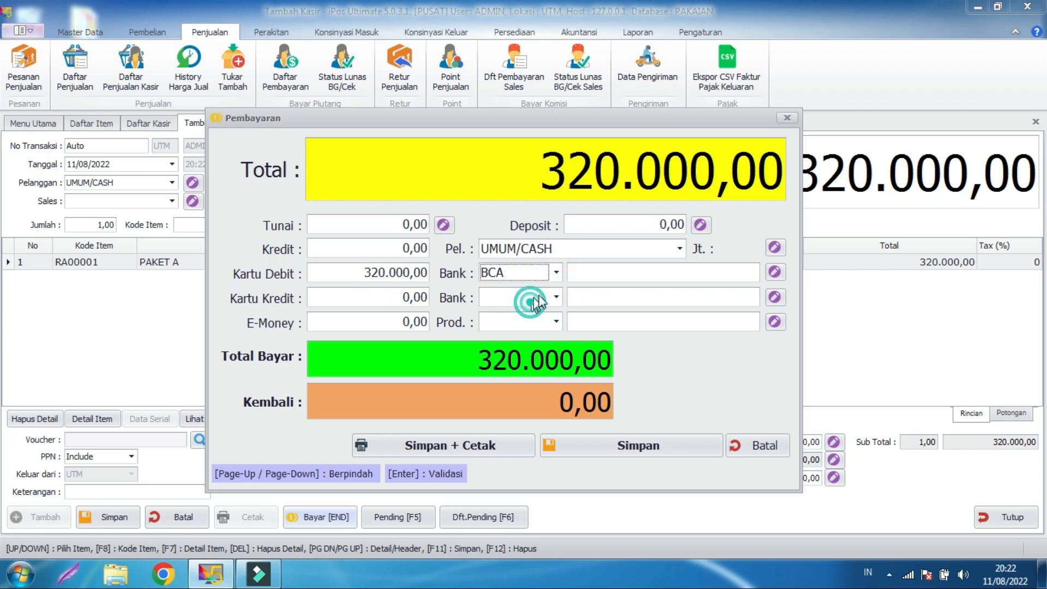
{"action": "left_click", "coordinate": [637, 446]}
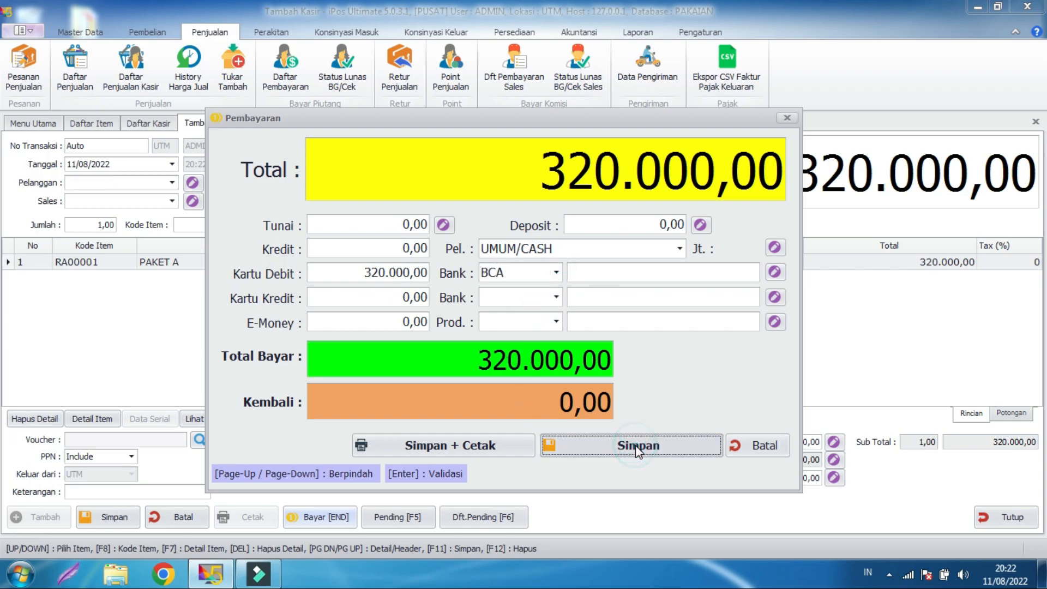
{"action": "left_click", "coordinate": [684, 443]}
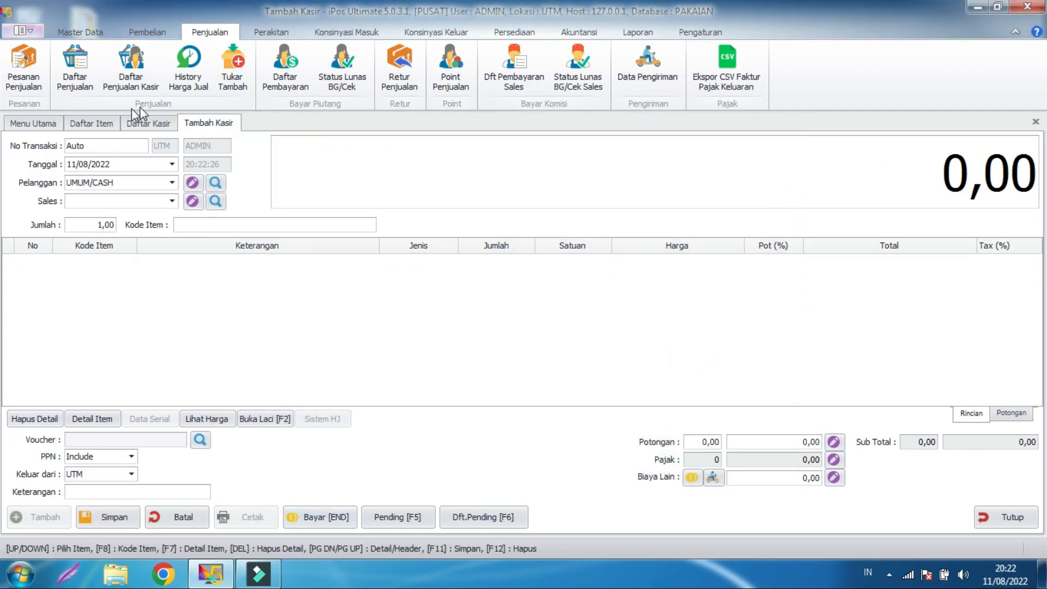
- Refresh the item list and check the stock of PAKET A
{"action": "left_click", "coordinate": [98, 121]}
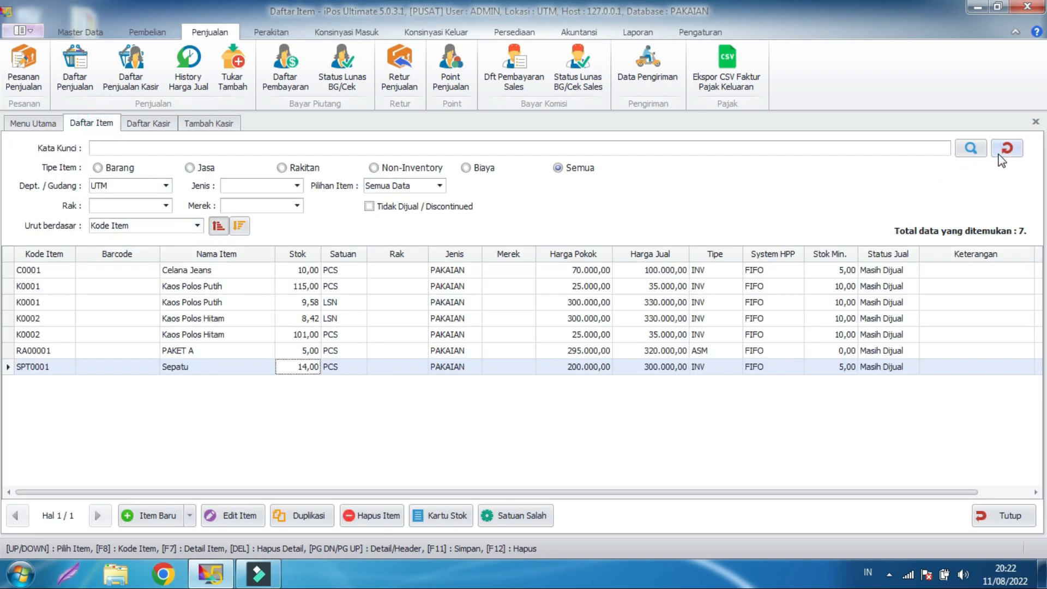
{"action": "left_click", "coordinate": [1006, 154]}
{"action": "left_click", "coordinate": [280, 355]}
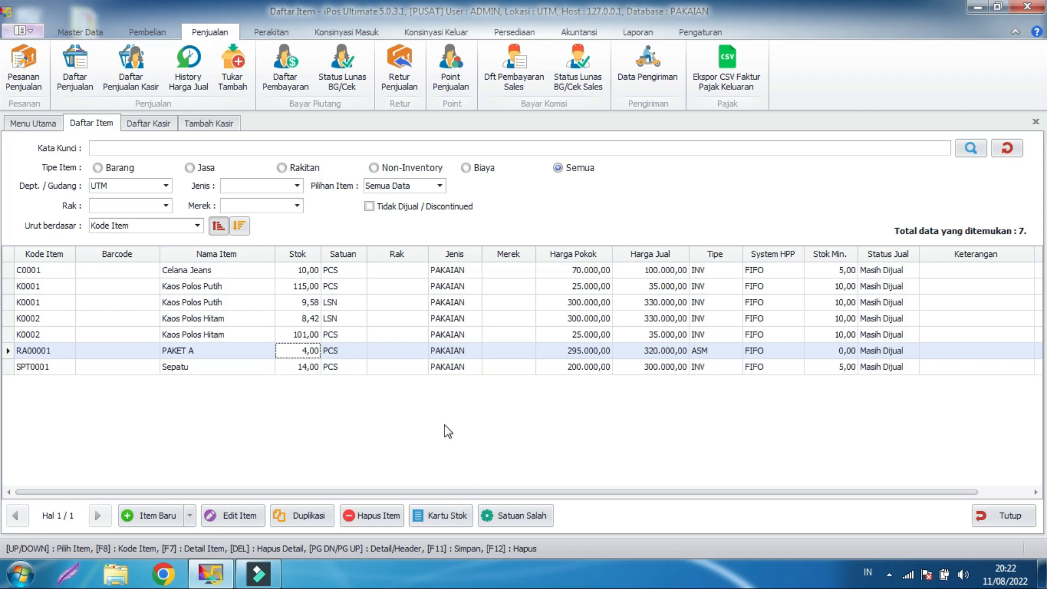
{"action": "left_click", "coordinate": [480, 448]}
- Find the item matching "sepa" and add Sepatu to the new cashier sale for UMUM/CASH
{"action": "left_click", "coordinate": [197, 127]}
{"action": "left_click", "coordinate": [354, 327]}
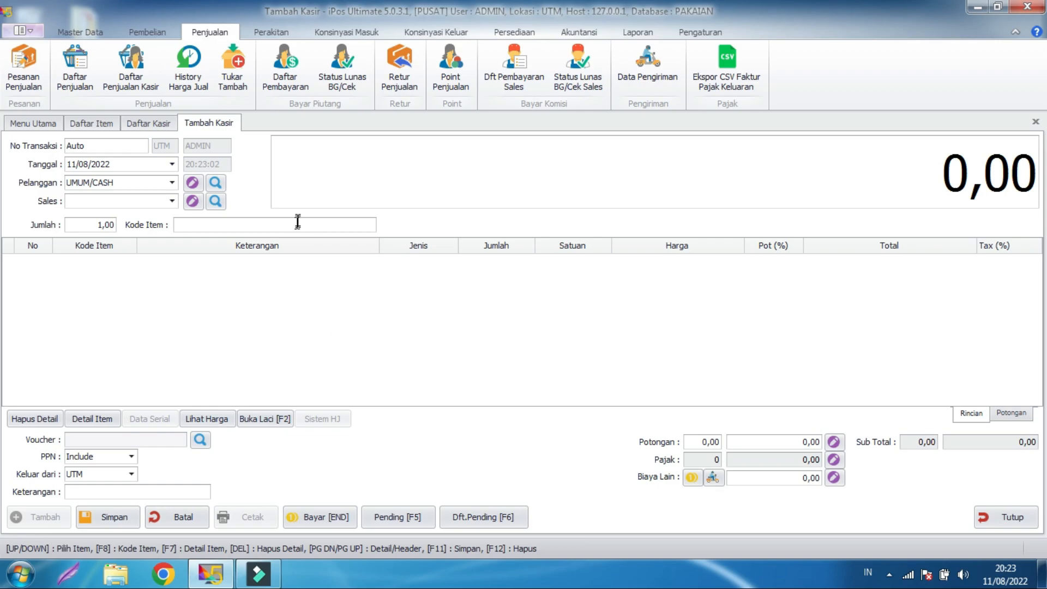
{"action": "left_click", "coordinate": [297, 228]}
{"action": "type", "text": "sep"}
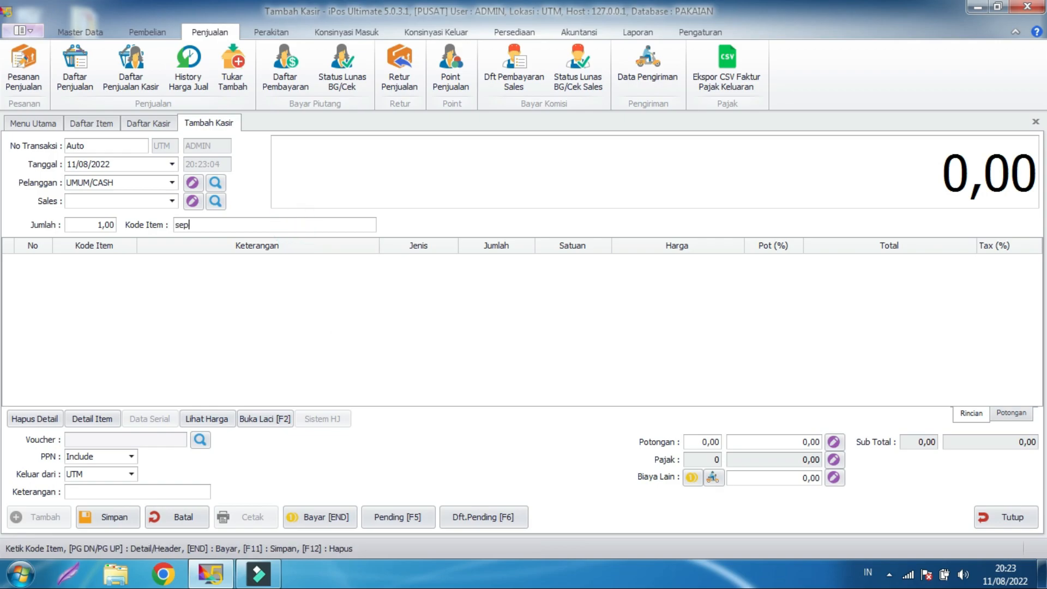
{"action": "type", "text": "a"}
{"action": "key", "text": "Return"}
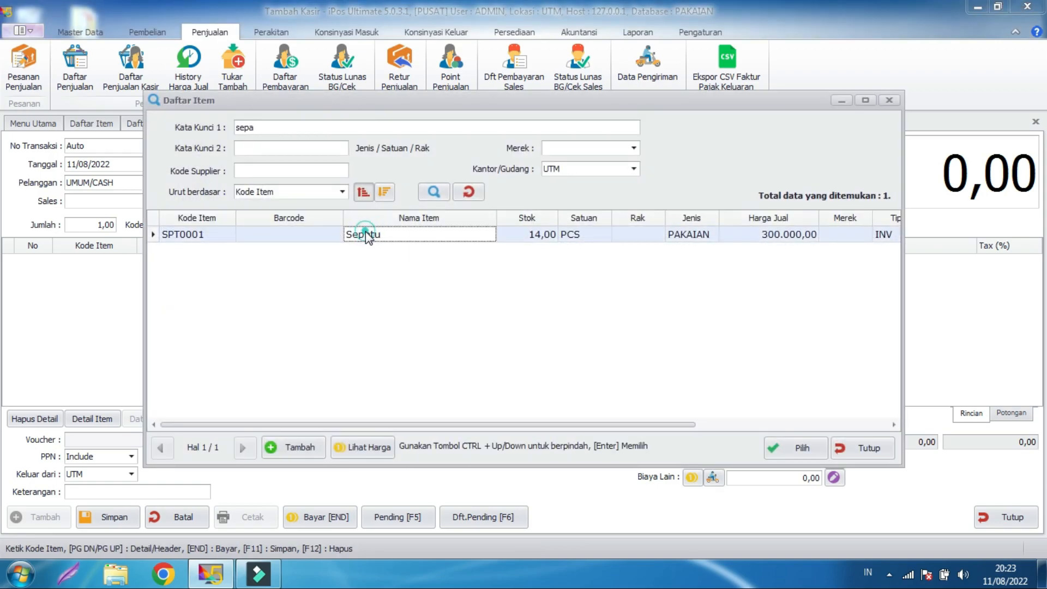
{"action": "double_click", "coordinate": [366, 231]}
{"action": "left_click", "coordinate": [418, 312]}
{"action": "left_click", "coordinate": [537, 342]}
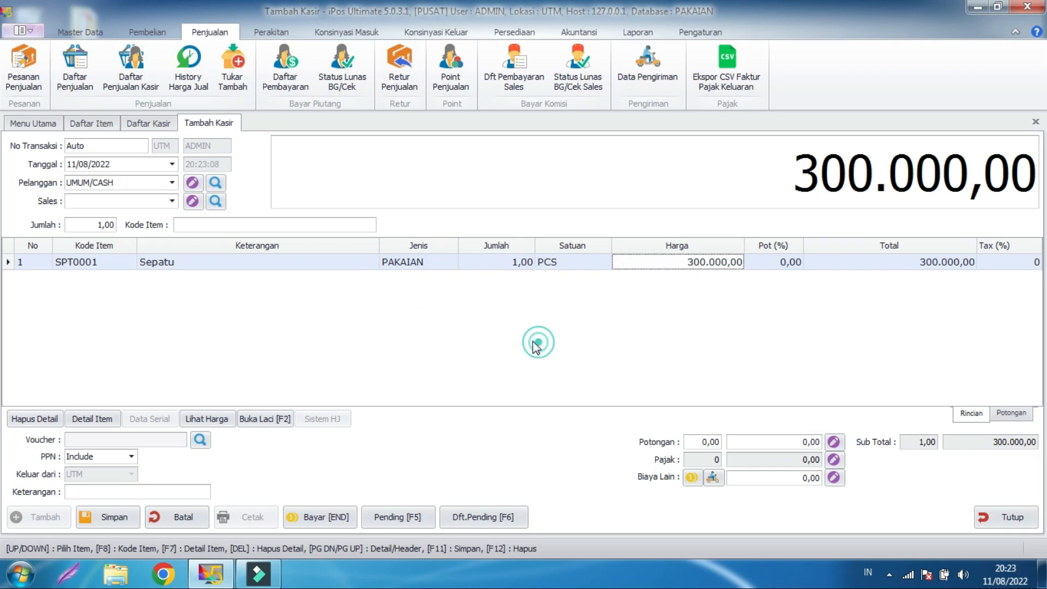
{"action": "left_click", "coordinate": [226, 331]}
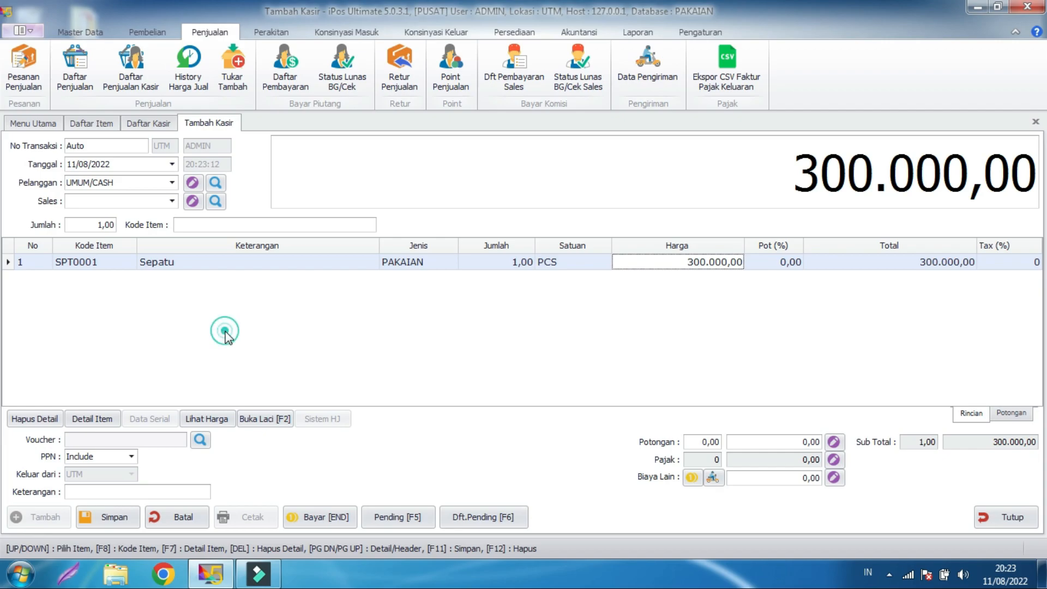
- Put the Sepatu sale on pending with the description "Baju Biru"
{"action": "left_click", "coordinate": [421, 519]}
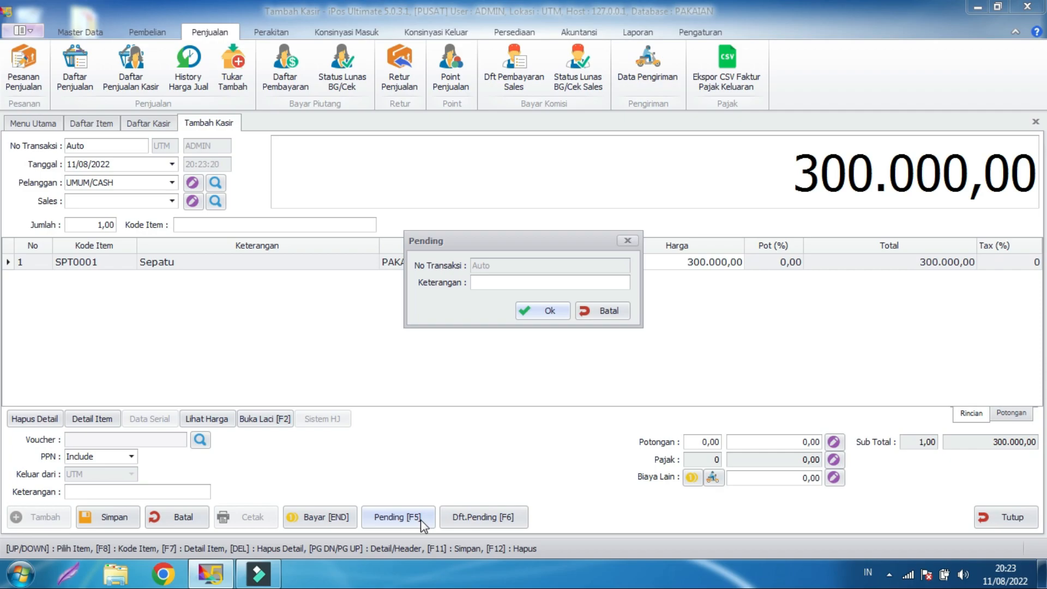
{"action": "left_click", "coordinate": [564, 282]}
{"action": "left_click", "coordinate": [562, 309]}
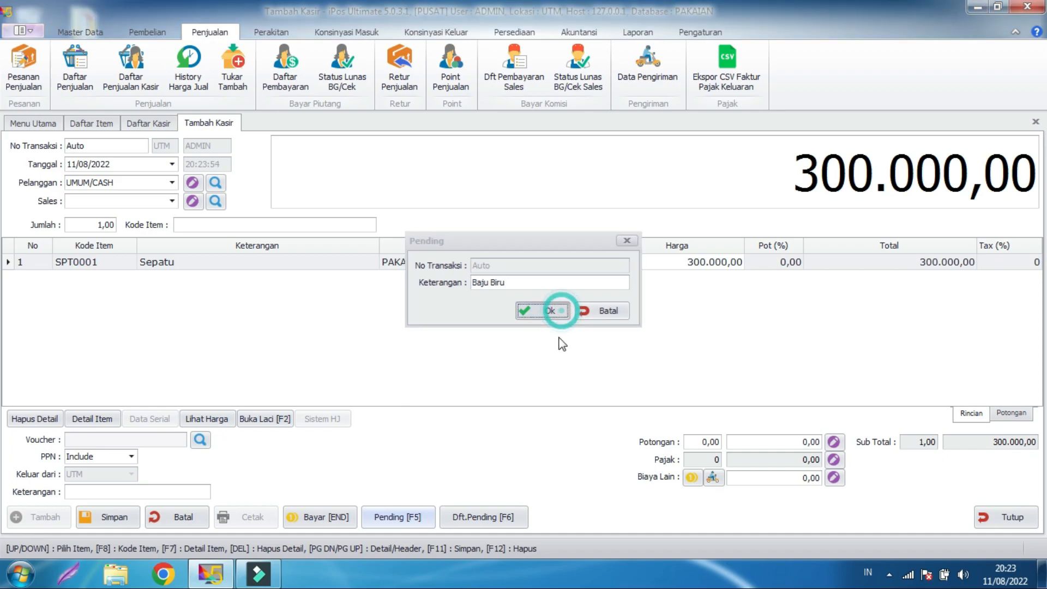
{"action": "left_click", "coordinate": [640, 339]}
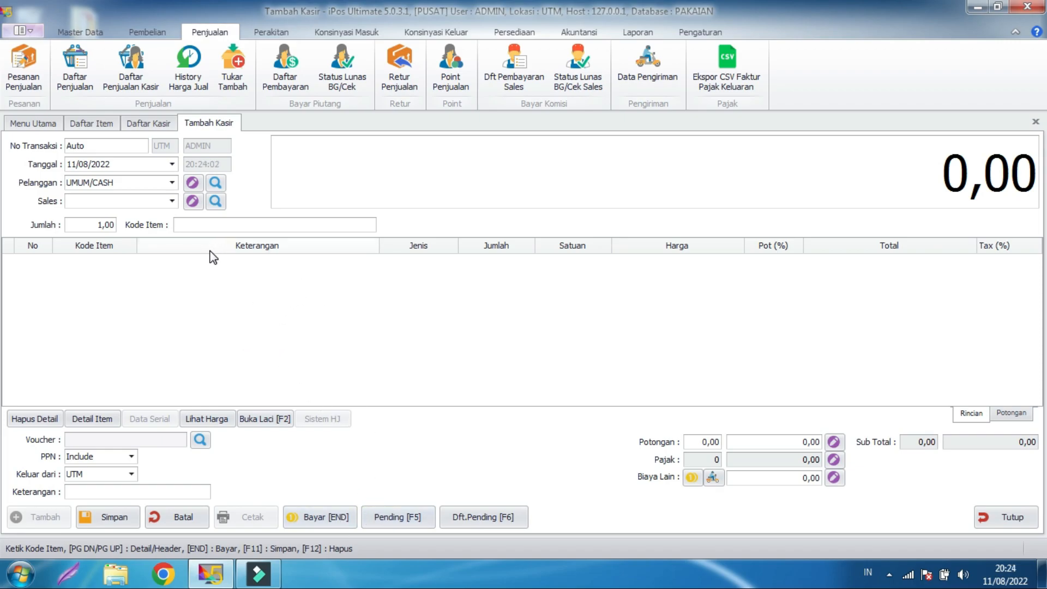
- Refresh the item list and check the stock of Sepatu while its sale is pending
{"action": "left_click", "coordinate": [97, 127]}
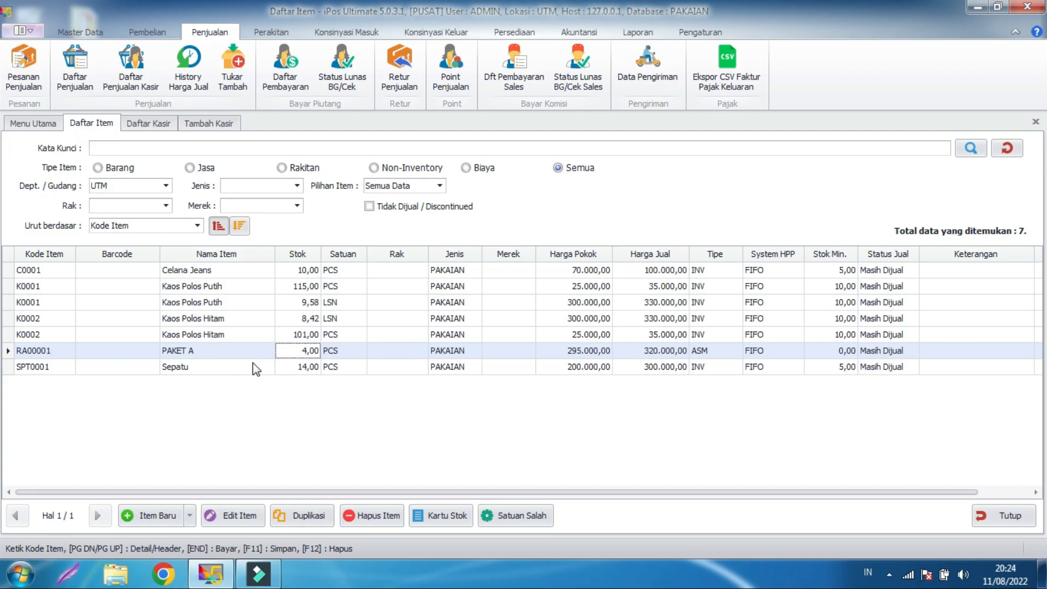
{"action": "left_click", "coordinate": [302, 366]}
{"action": "left_click", "coordinate": [1007, 148]}
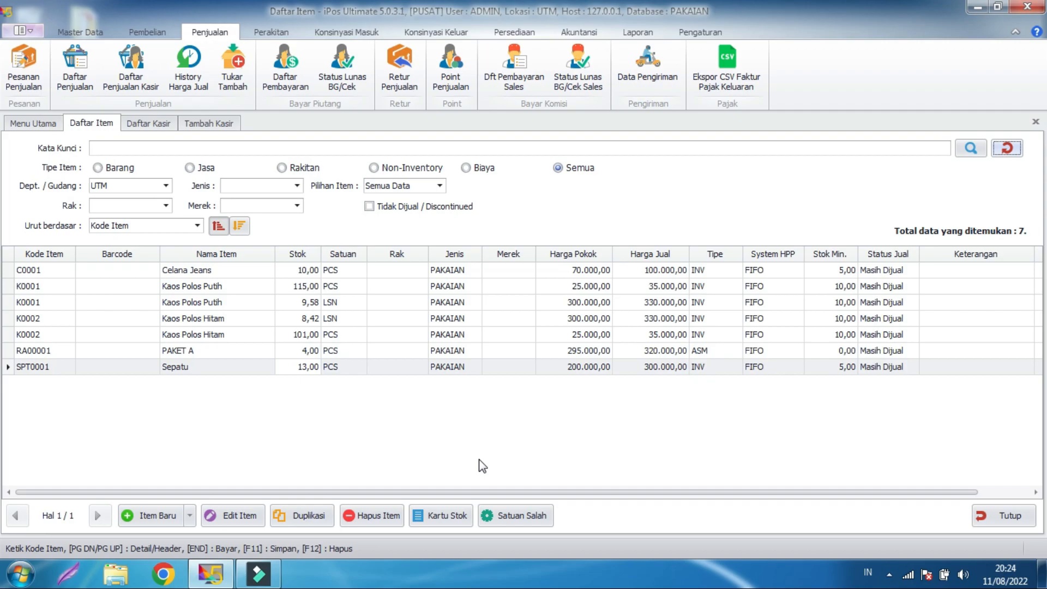
{"action": "left_click", "coordinate": [341, 439]}
{"action": "left_click", "coordinate": [301, 364]}
{"action": "left_click", "coordinate": [312, 408]}
- Discard the empty cashier transaction and reopen the pending sale described as "Baju Biru"
{"action": "left_click", "coordinate": [202, 121]}
{"action": "left_click", "coordinate": [285, 303]}
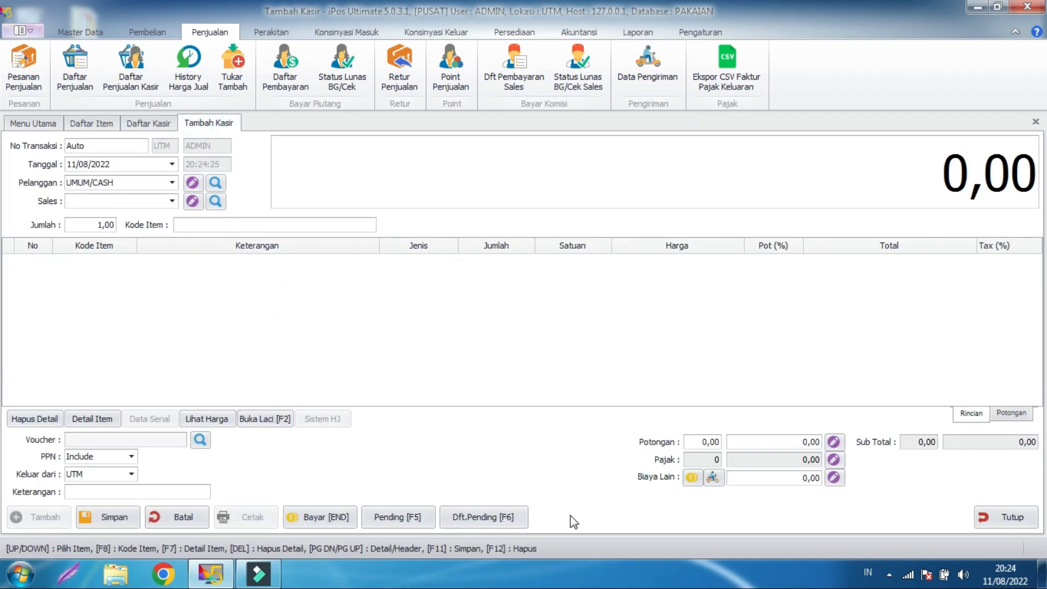
{"action": "left_click", "coordinate": [503, 522]}
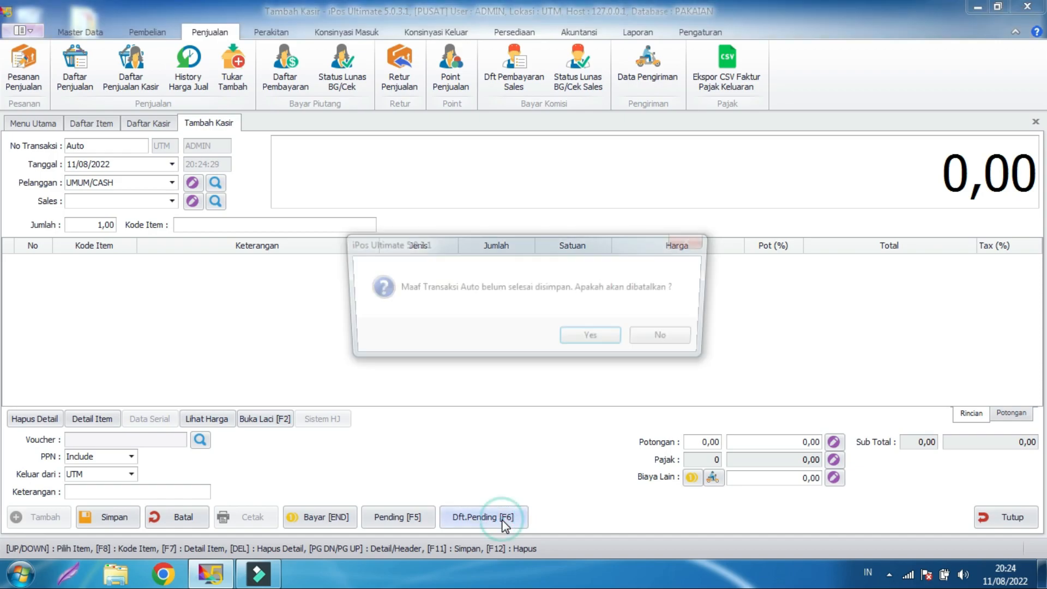
{"action": "left_click", "coordinate": [597, 343]}
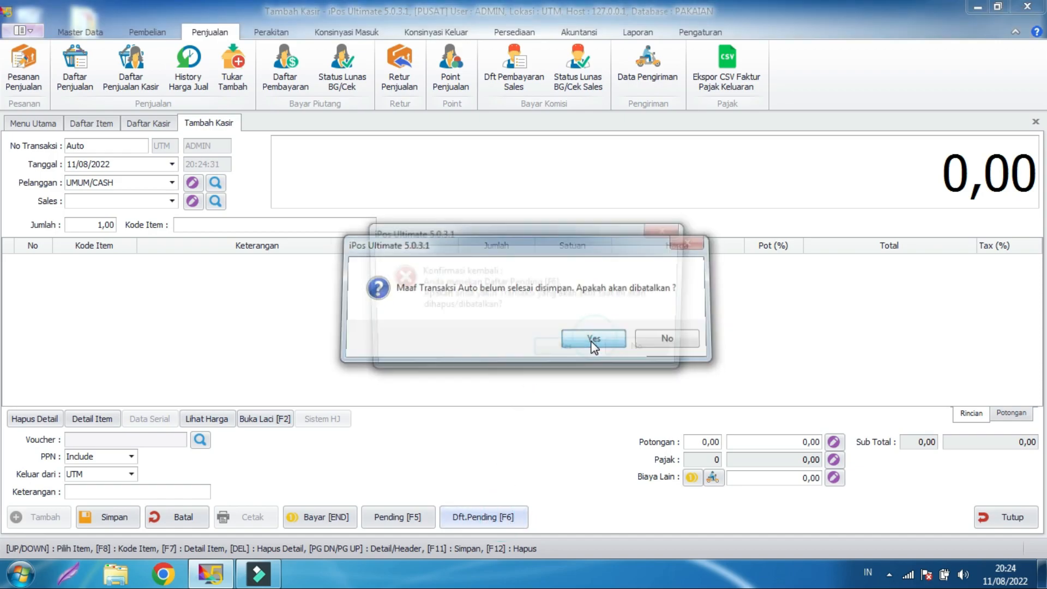
{"action": "left_click", "coordinate": [555, 352]}
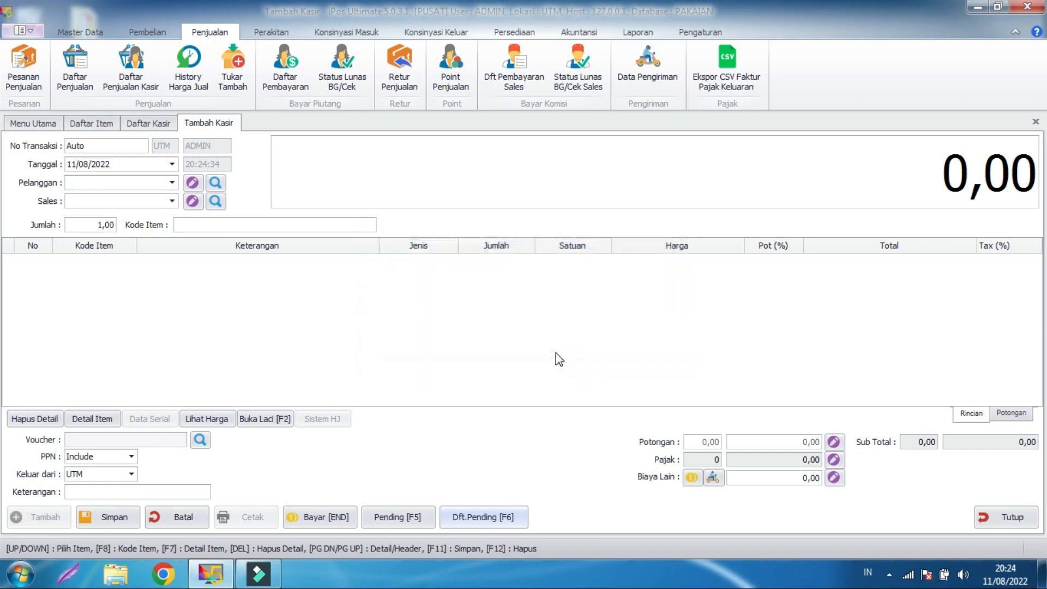
{"action": "left_click", "coordinate": [475, 241]}
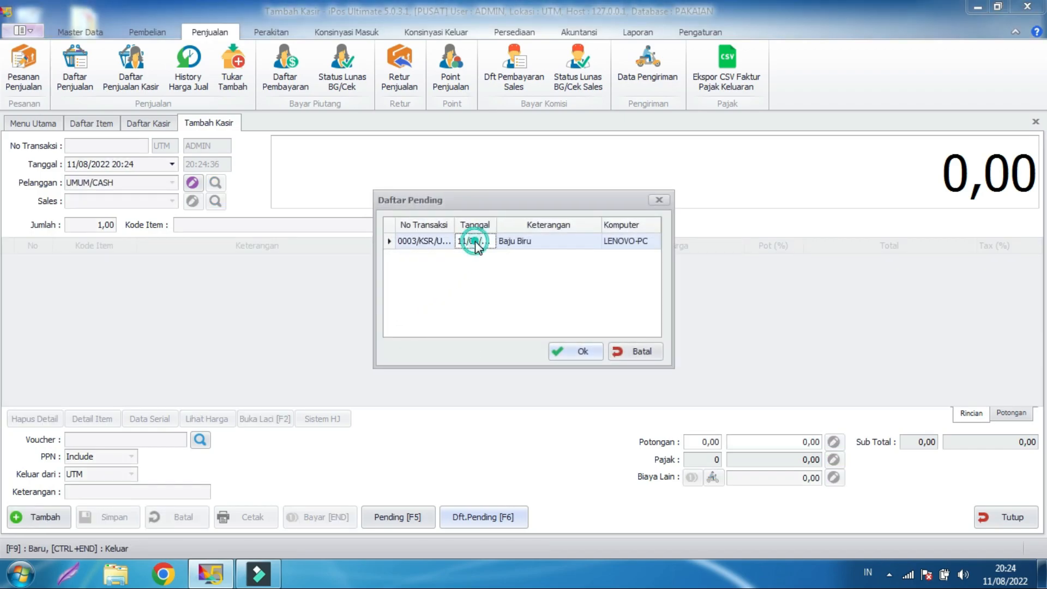
{"action": "left_click", "coordinate": [525, 243]}
{"action": "left_click", "coordinate": [573, 354]}
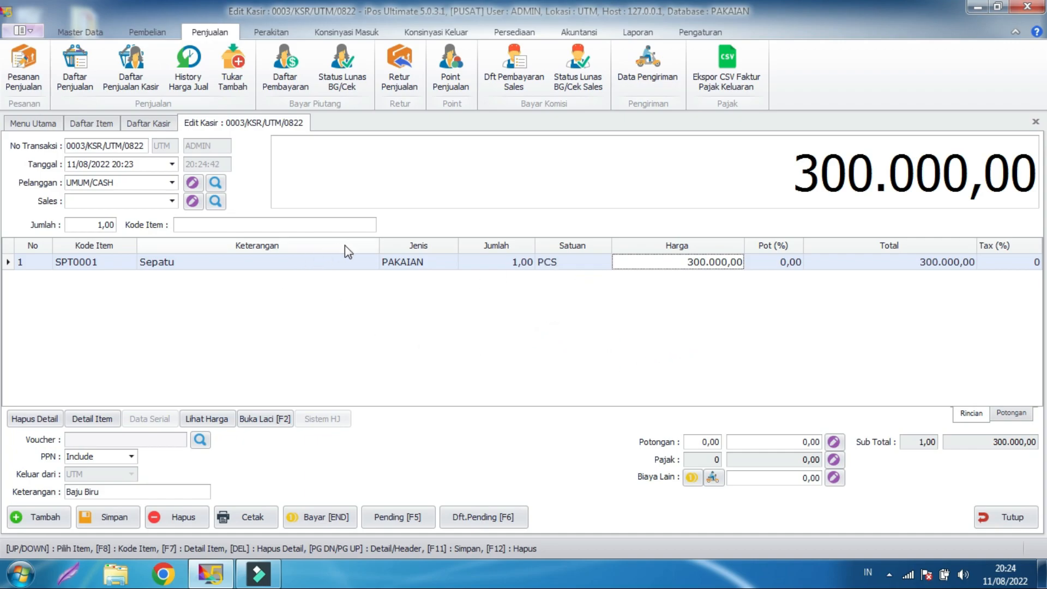
{"action": "left_click", "coordinate": [337, 343]}
- Pay the reopened Sepatu sale with 300.000 in cash (Tunai), and save it without printing to begin a new transaction
{"action": "left_click", "coordinate": [207, 228]}
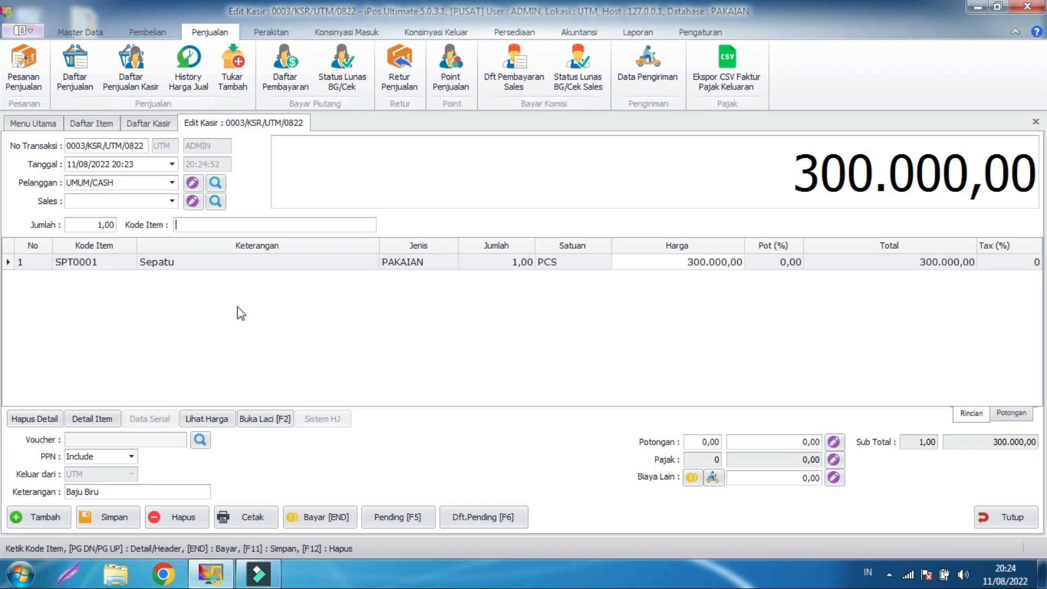
{"action": "left_click", "coordinate": [267, 343]}
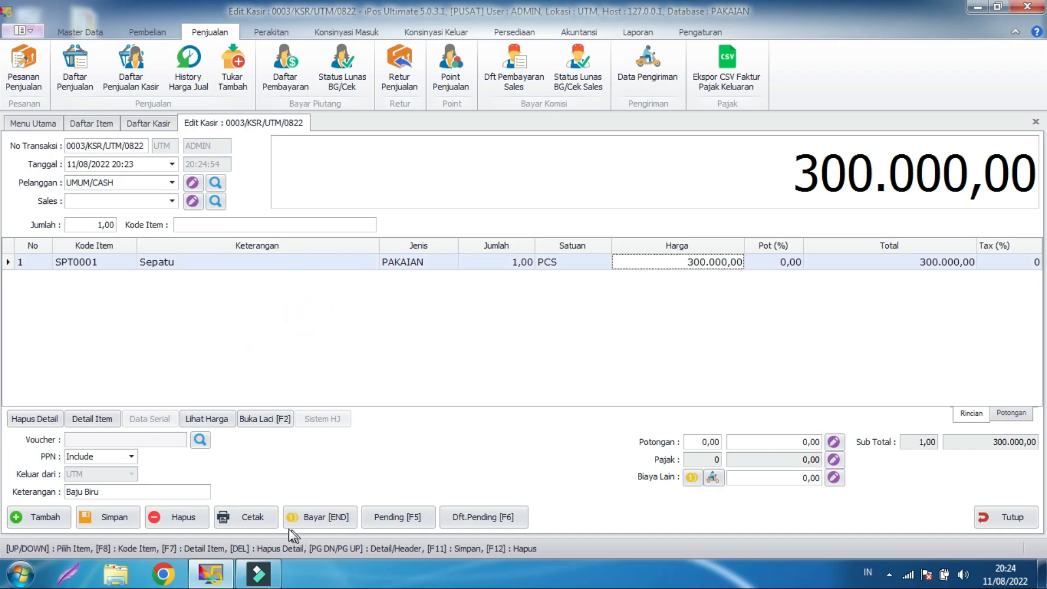
{"action": "left_click", "coordinate": [310, 518]}
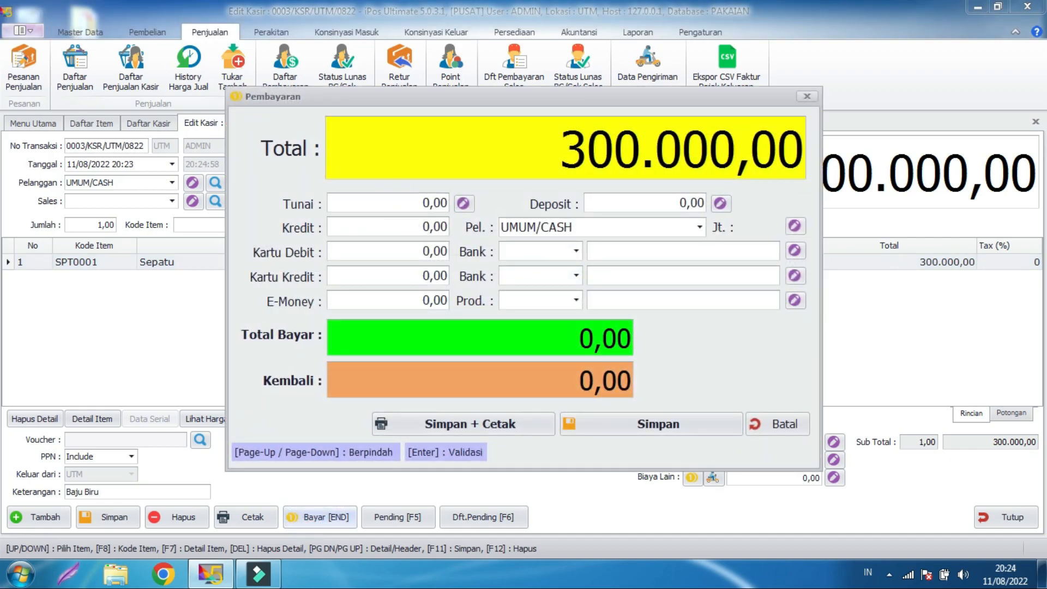
{"action": "type", "text": "300000"}
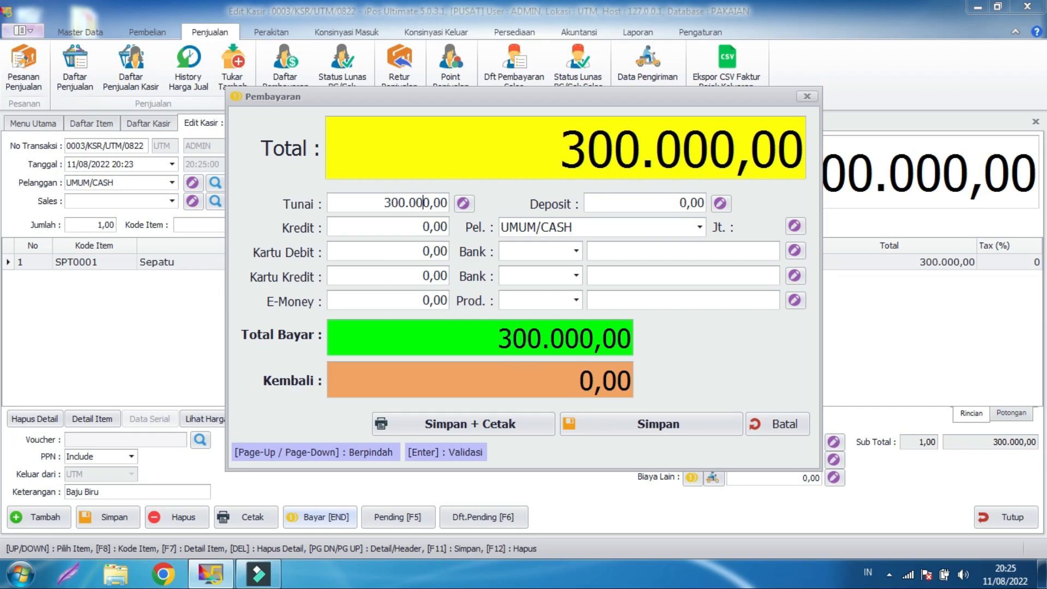
{"action": "left_click", "coordinate": [654, 430]}
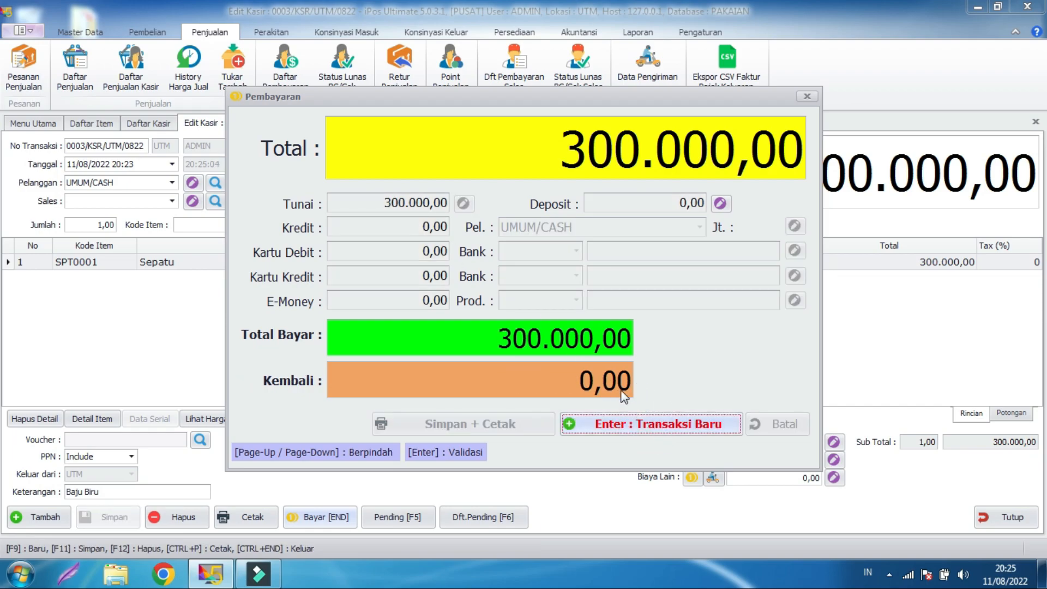
{"action": "left_click", "coordinate": [702, 430]}
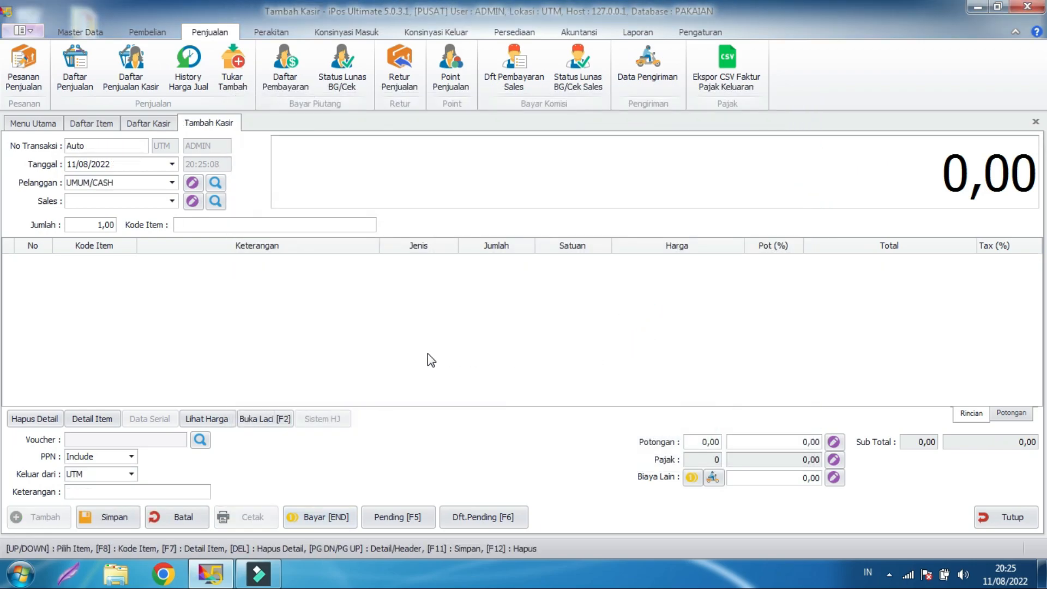
- Close the cashier entry form without saving the empty transaction
{"action": "left_click", "coordinate": [1003, 518]}
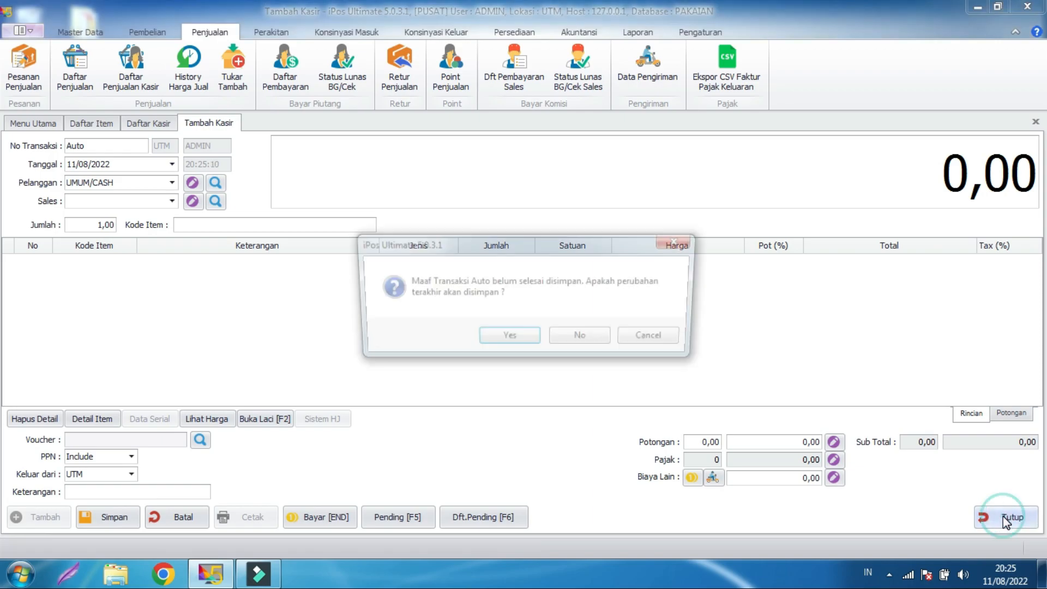
{"action": "left_click", "coordinate": [604, 340]}
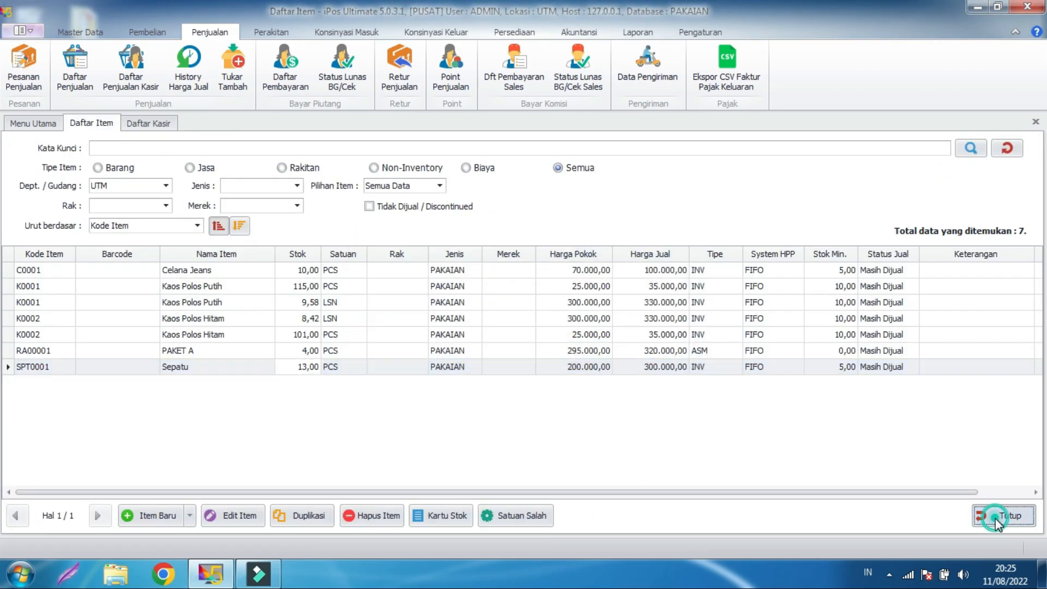
- Close the item list, then check the cash account options in the saved Sepatu sale's payment and cancel out of it
{"action": "left_click", "coordinate": [996, 516]}
{"action": "left_click", "coordinate": [998, 518]}
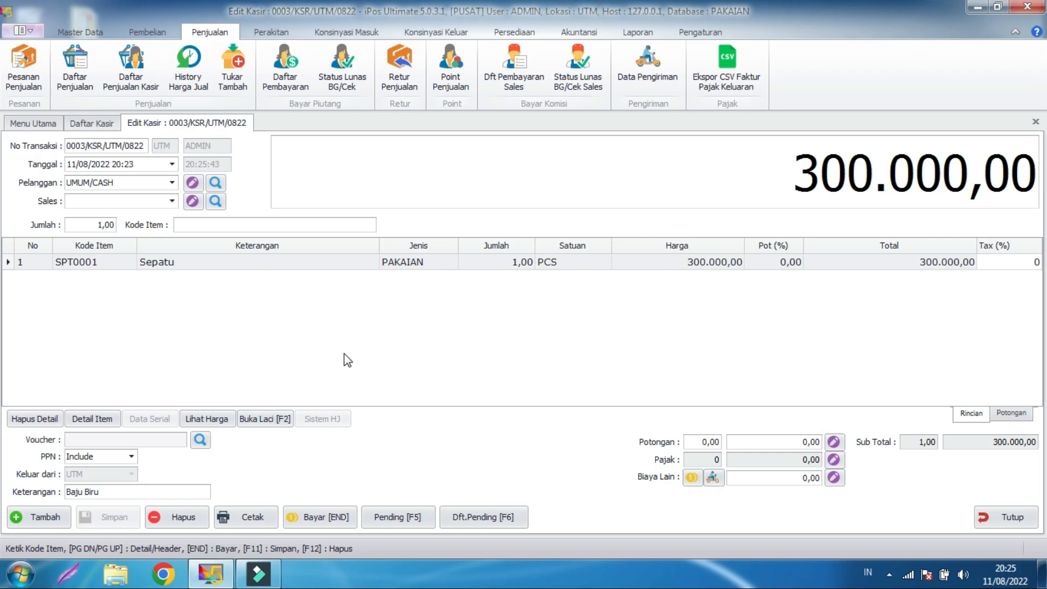
{"action": "left_click", "coordinate": [326, 518]}
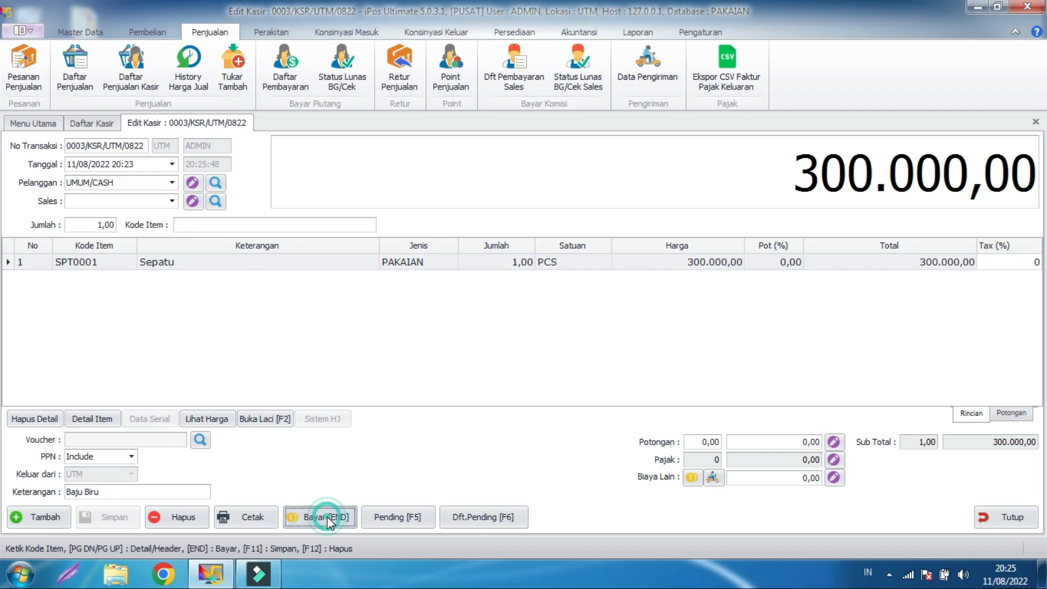
{"action": "left_click", "coordinate": [463, 204]}
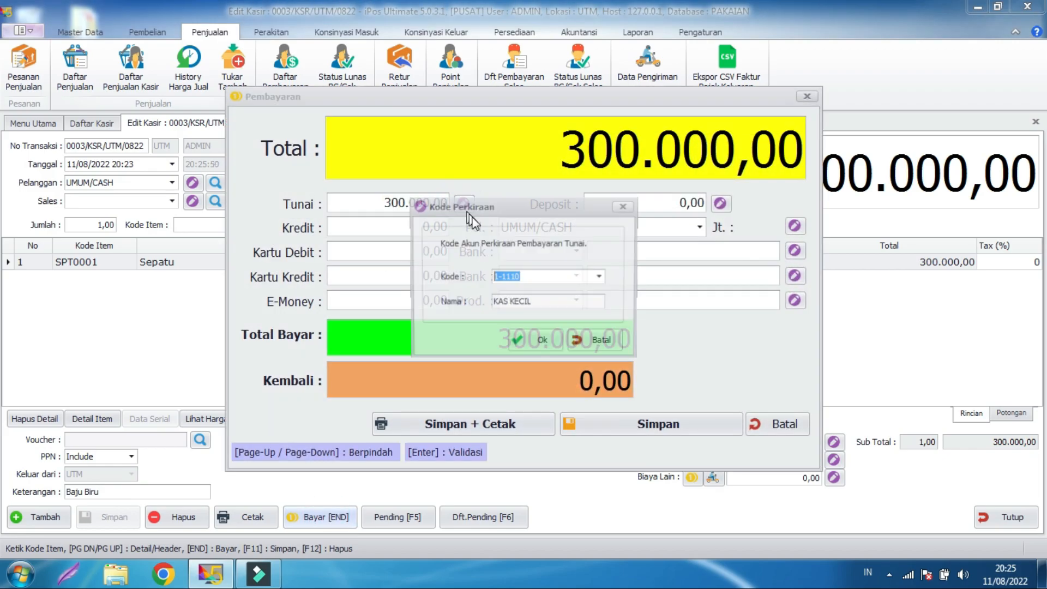
{"action": "left_click", "coordinate": [600, 277]}
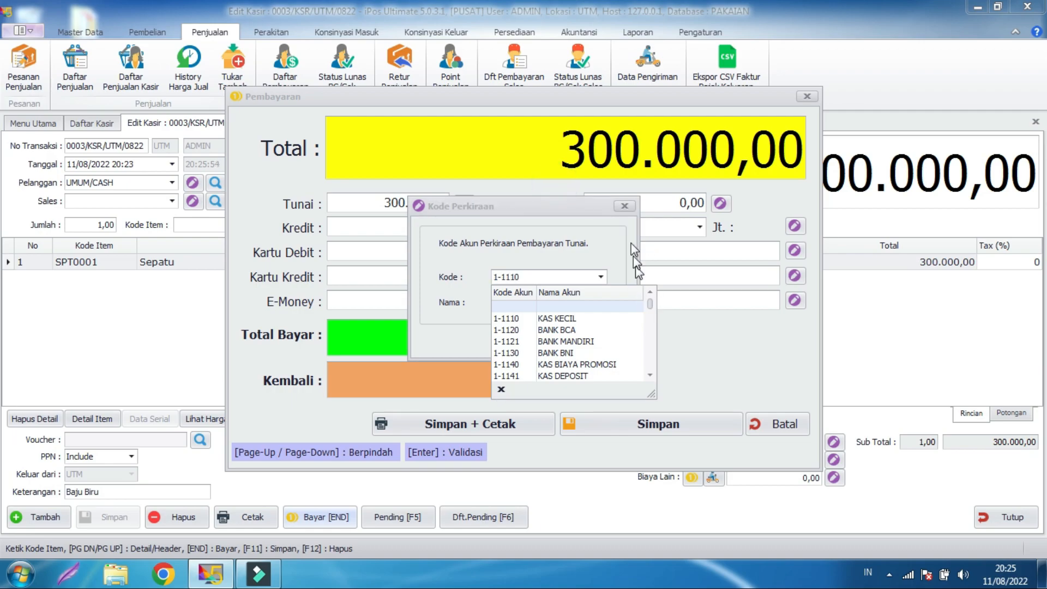
{"action": "left_click", "coordinate": [625, 206]}
{"action": "left_click", "coordinate": [784, 423]}
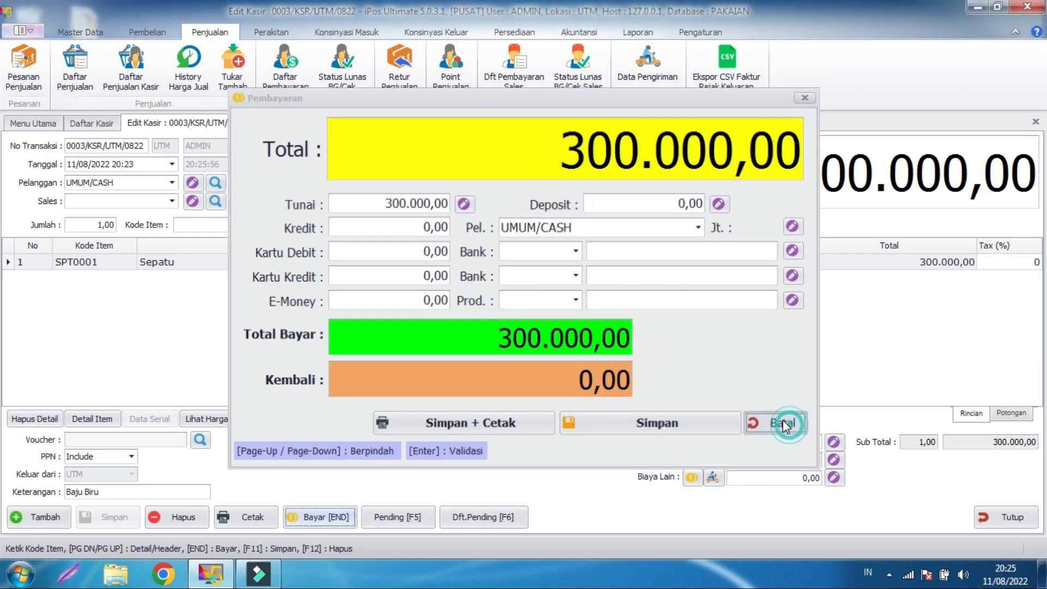
- Preview the cashier report for 11/08/2022, user ADMIN and module Kasir, and examine its cash (Bayar Tunai) and debit (Bayar Debit) amounts
{"action": "left_click", "coordinate": [96, 123]}
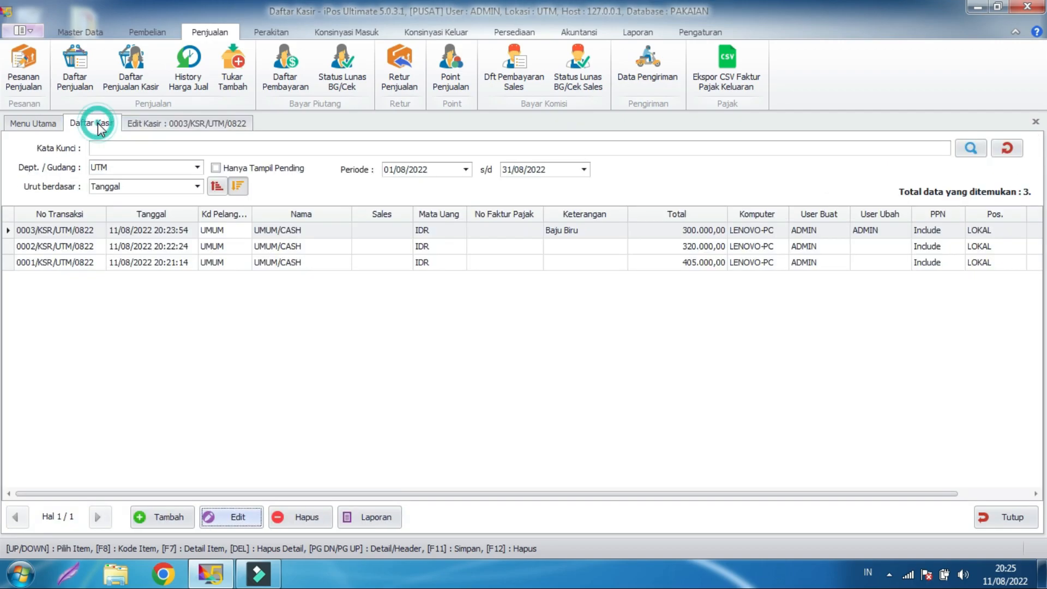
{"action": "left_click", "coordinate": [364, 517]}
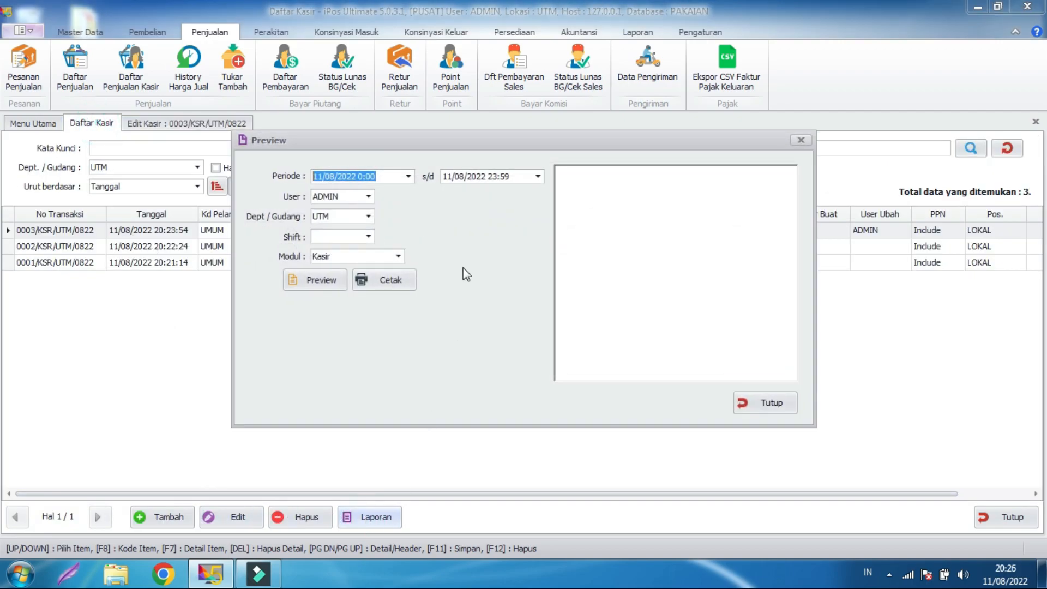
{"action": "left_click", "coordinate": [321, 278]}
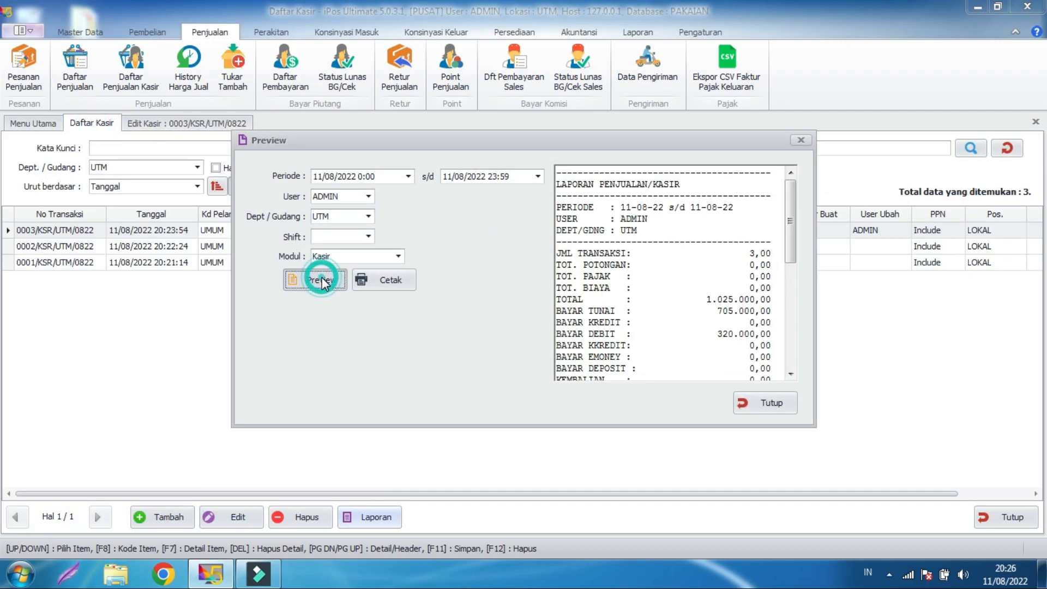
{"action": "left_click", "coordinate": [685, 315]}
{"action": "left_click_drag", "start_coordinate": [685, 314], "coordinate": [780, 315]}
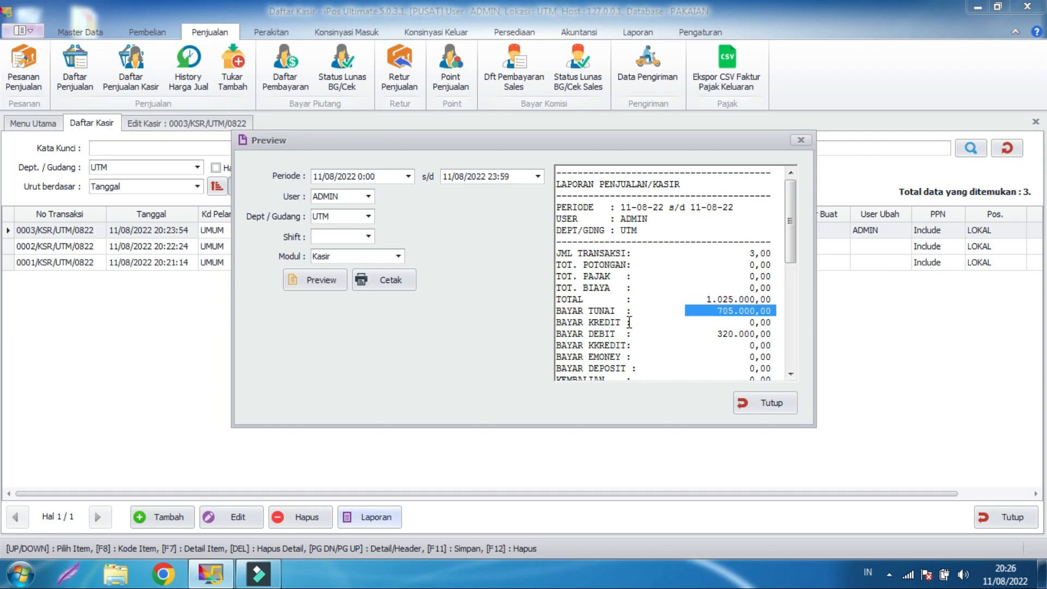
{"action": "left_click_drag", "start_coordinate": [630, 331], "coordinate": [771, 339]}
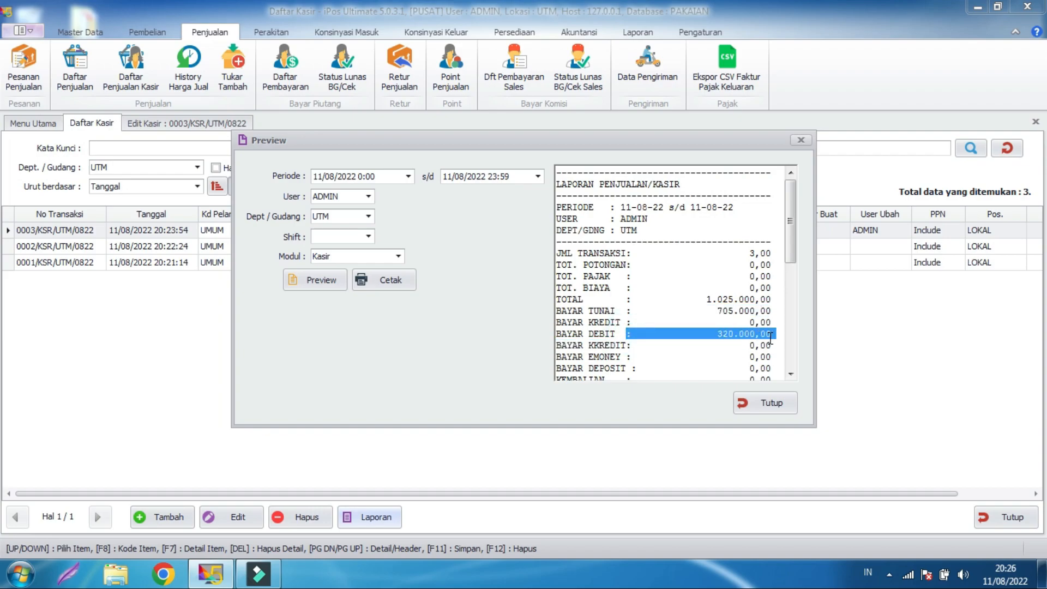
{"action": "left_click", "coordinate": [726, 299]}
{"action": "left_click_drag", "start_coordinate": [711, 310], "coordinate": [765, 314]}
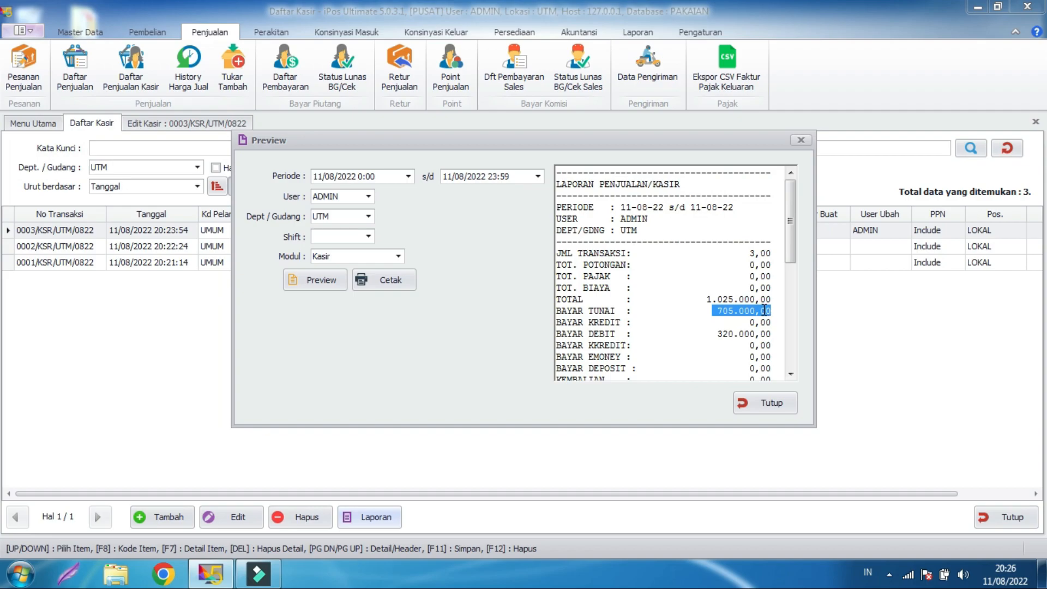
{"action": "left_click", "coordinate": [764, 310]}
{"action": "left_click_drag", "start_coordinate": [711, 310], "coordinate": [771, 312]}
{"action": "left_click_drag", "start_coordinate": [707, 311], "coordinate": [734, 312]}
- Read through the rest of the cashier report, including the sales return and after-return sections
{"action": "scroll", "coordinate": [724, 328], "scroll_direction": "down", "scroll_amount": 4}
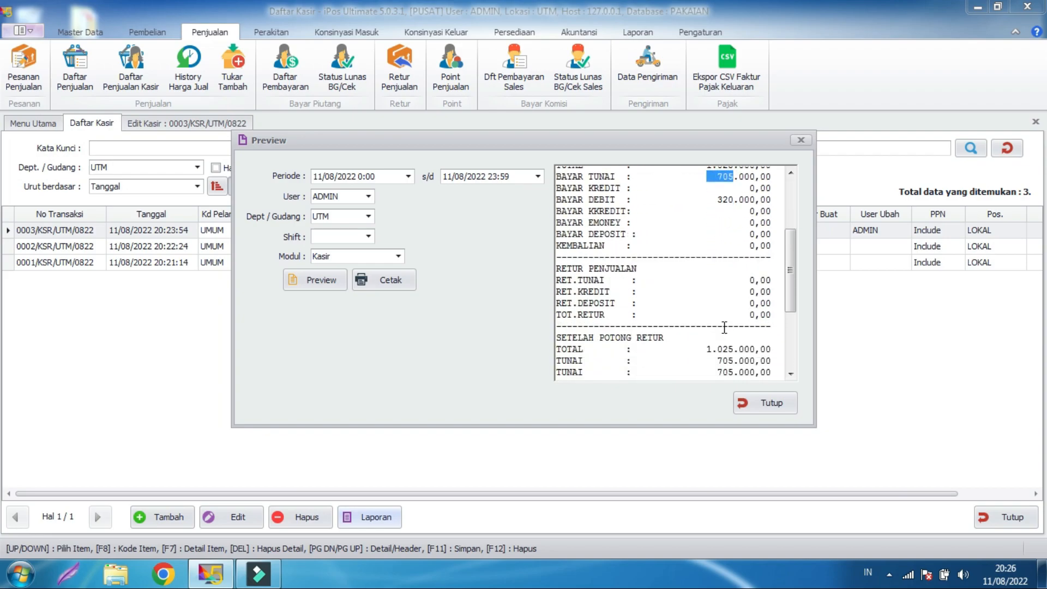
{"action": "scroll", "coordinate": [725, 324], "scroll_direction": "down", "scroll_amount": 4}
{"action": "scroll", "coordinate": [726, 322], "scroll_direction": "up", "scroll_amount": 7}
{"action": "scroll", "coordinate": [721, 311], "scroll_direction": "down", "scroll_amount": 7}
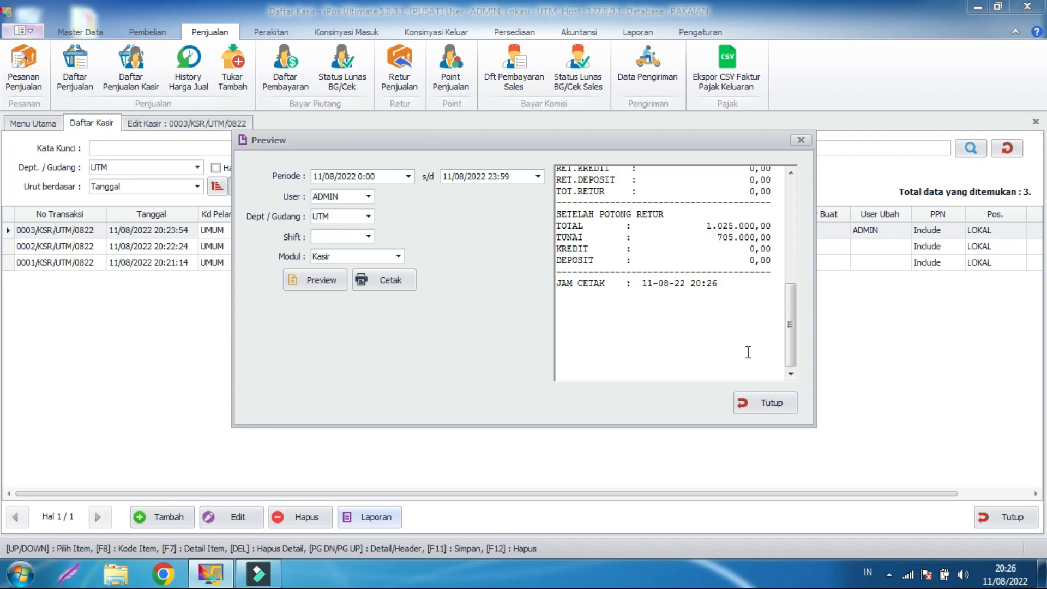
{"action": "scroll", "coordinate": [748, 352], "scroll_direction": "up", "scroll_amount": 10}
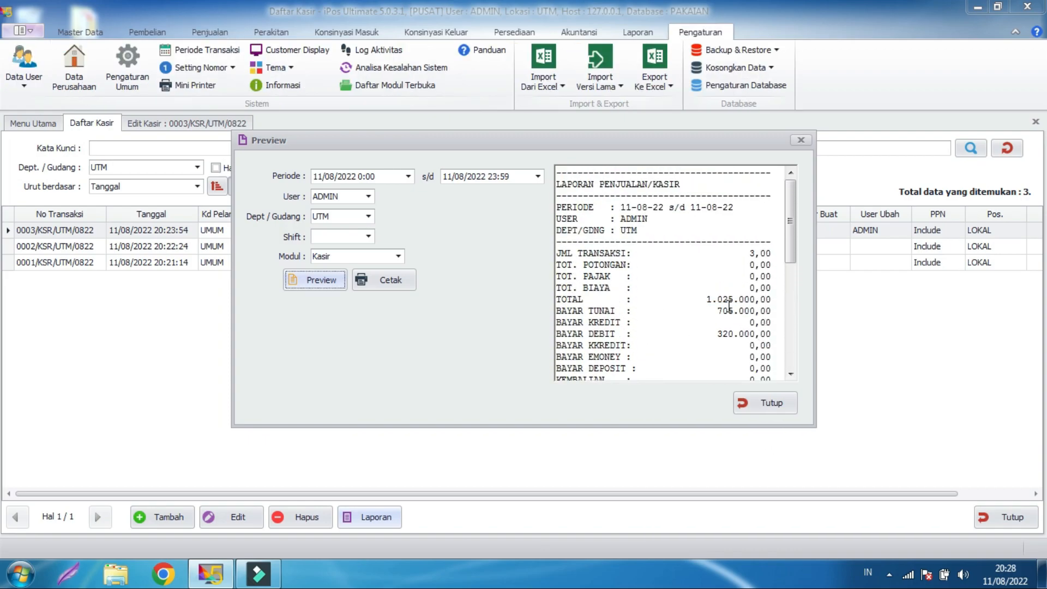
- Compare the cashier report's overall total with its cash and debit payments, and close the report preview
{"action": "left_click_drag", "start_coordinate": [707, 299], "coordinate": [756, 300]}
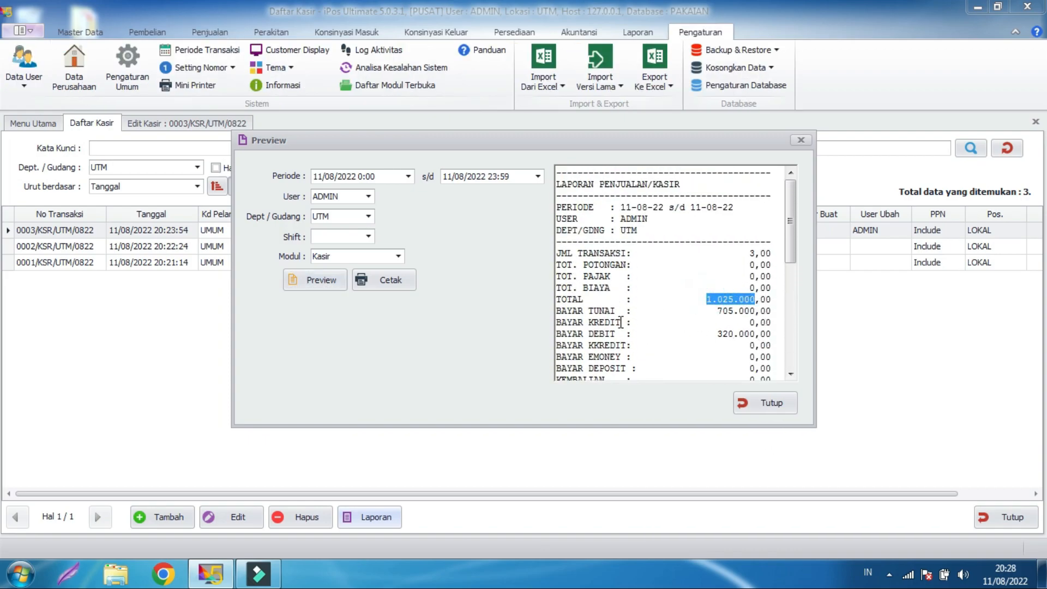
{"action": "left_click", "coordinate": [791, 219]}
{"action": "left_click_drag", "start_coordinate": [791, 218], "coordinate": [793, 248]}
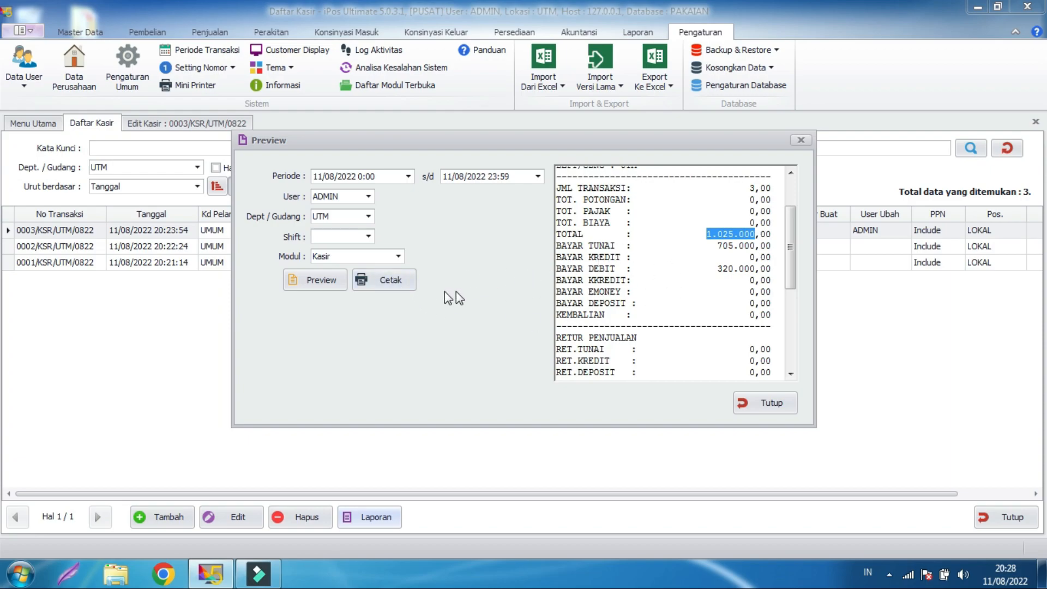
{"action": "left_click_drag", "start_coordinate": [702, 245], "coordinate": [755, 246]}
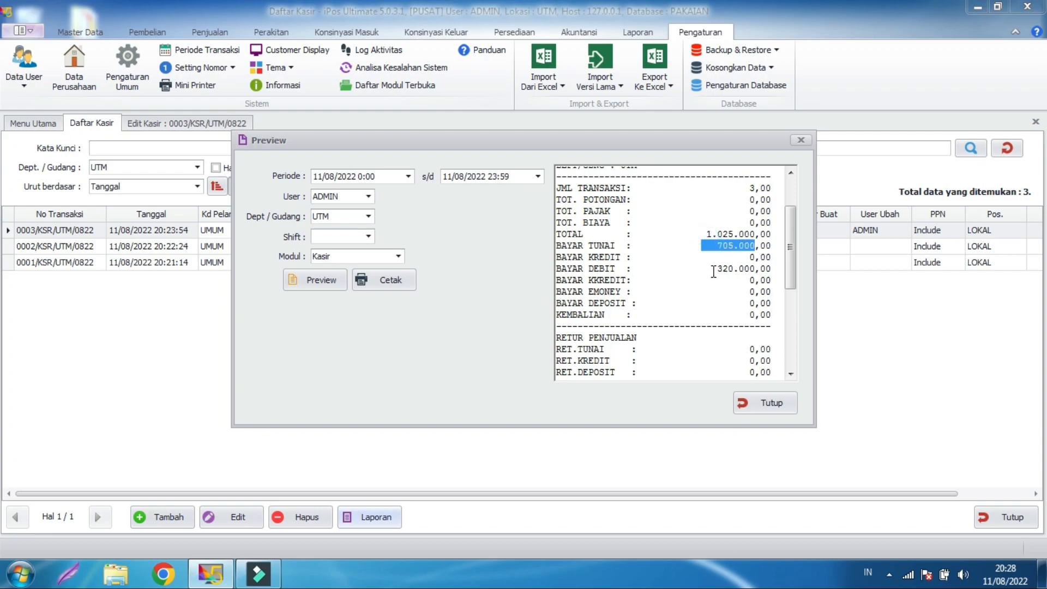
{"action": "left_click_drag", "start_coordinate": [712, 269], "coordinate": [770, 269]}
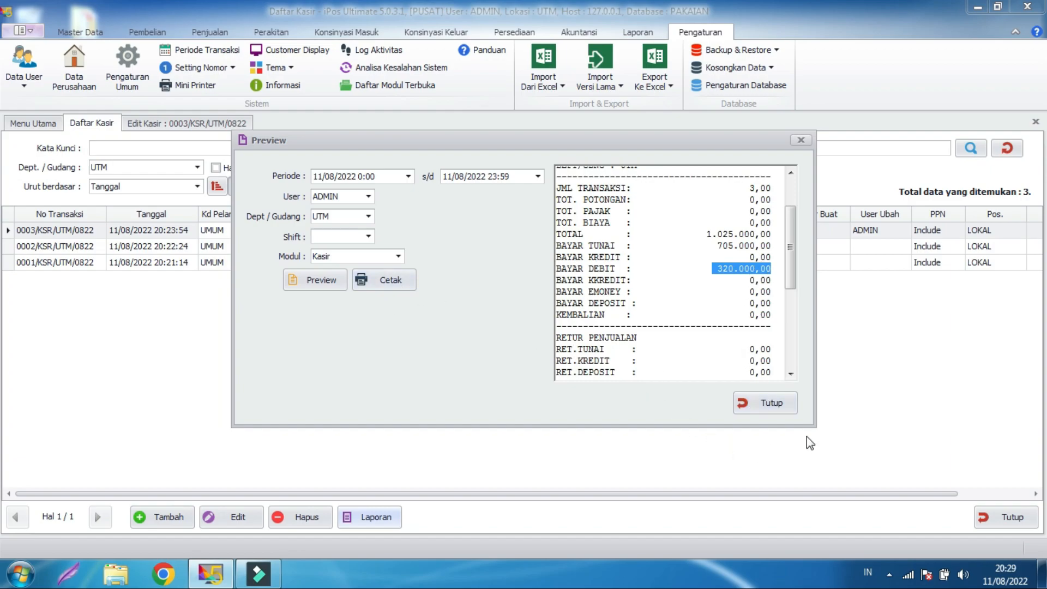
{"action": "left_click", "coordinate": [783, 405]}
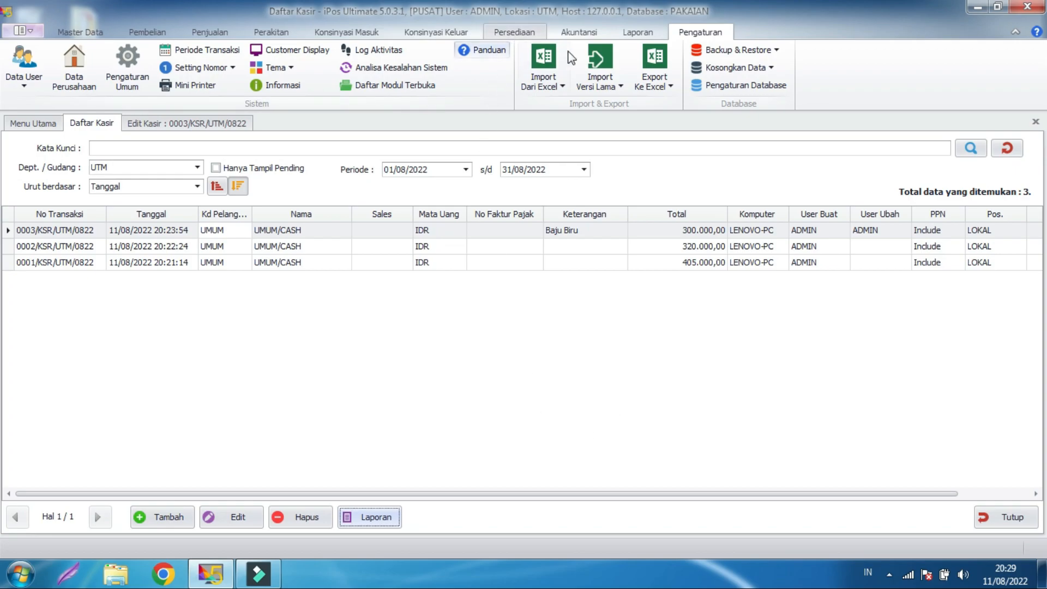
- Start a new cash transfer (Kas Transfer) from the KAS KECIL account to the KAS BESAR account
{"action": "left_click", "coordinate": [580, 32]}
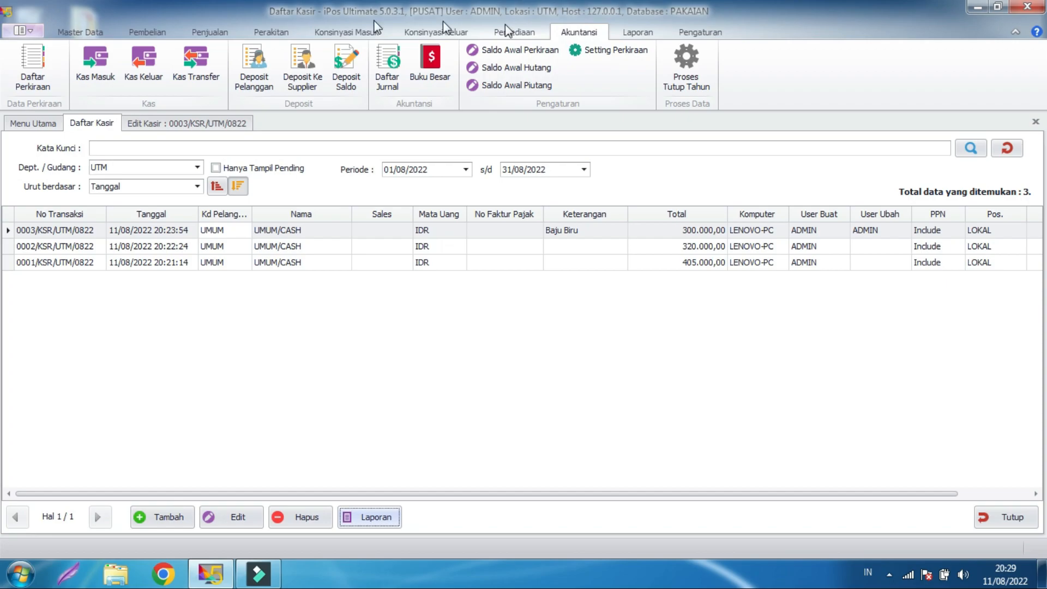
{"action": "left_click", "coordinate": [195, 70]}
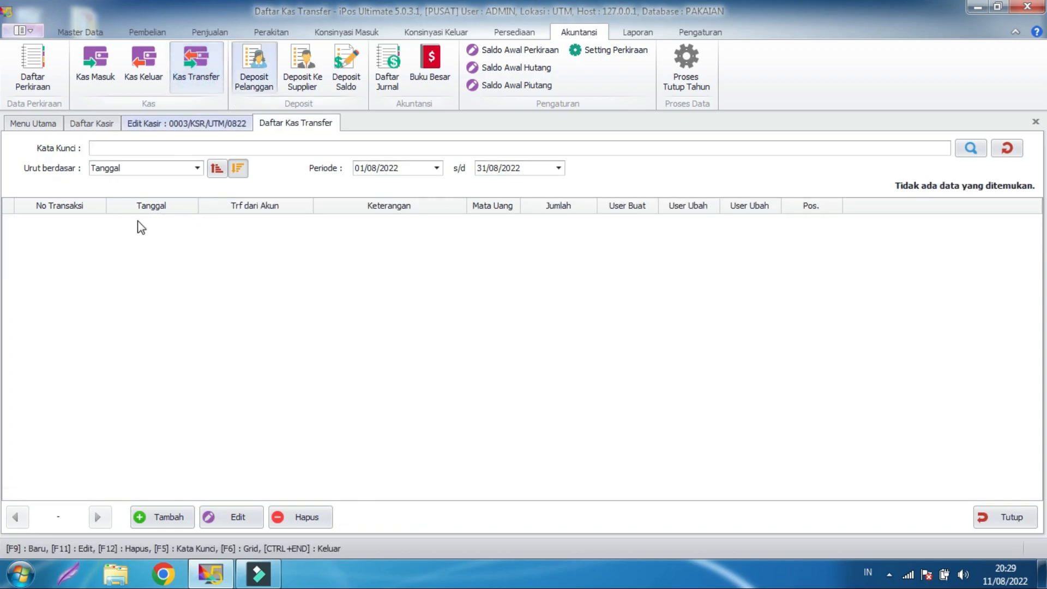
{"action": "left_click", "coordinate": [151, 517]}
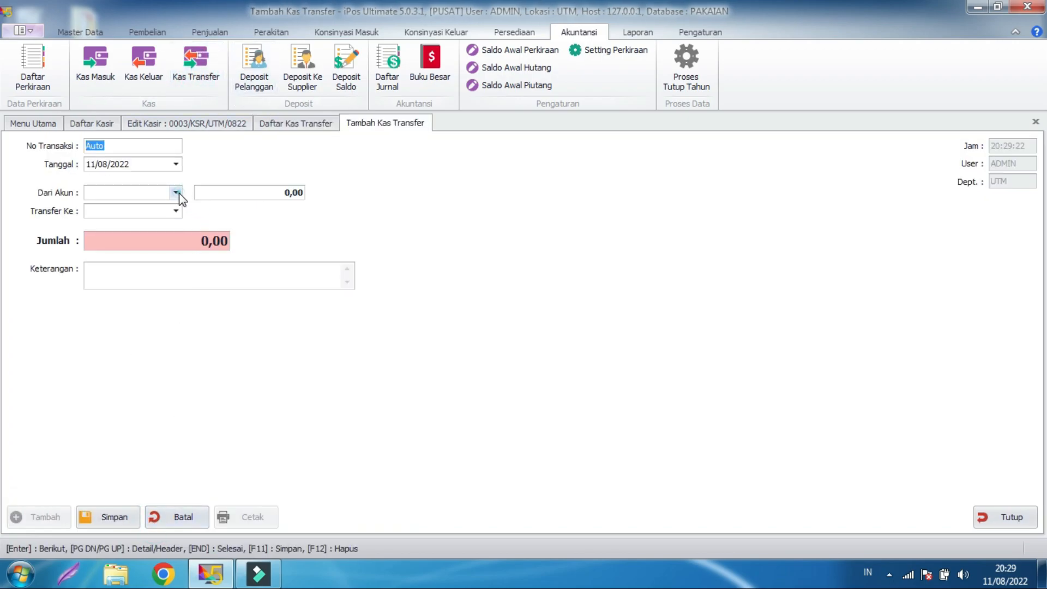
{"action": "left_click", "coordinate": [176, 193]}
{"action": "left_click", "coordinate": [190, 284]}
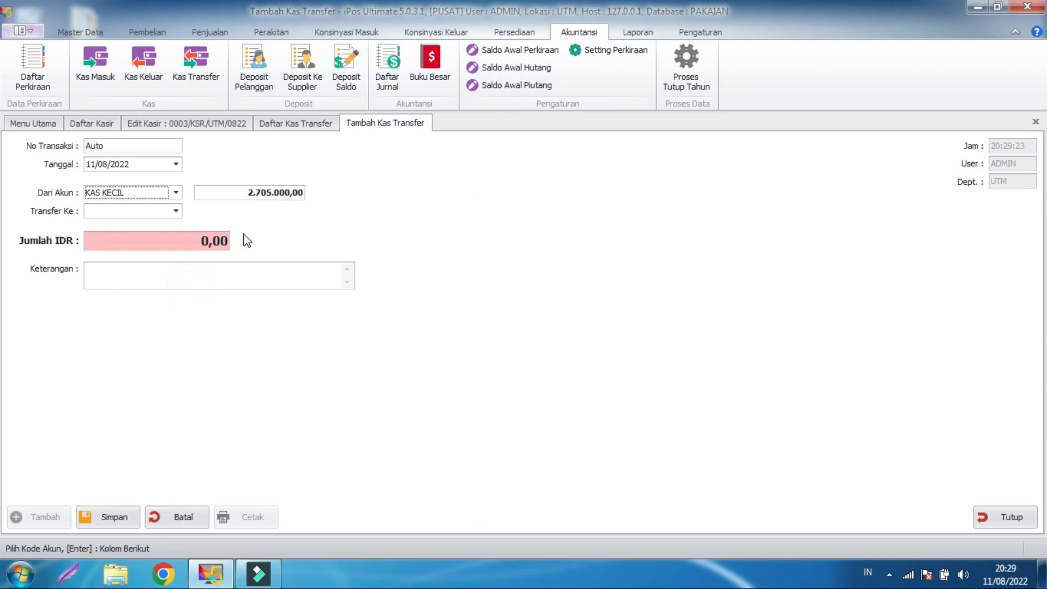
{"action": "left_click", "coordinate": [175, 212]}
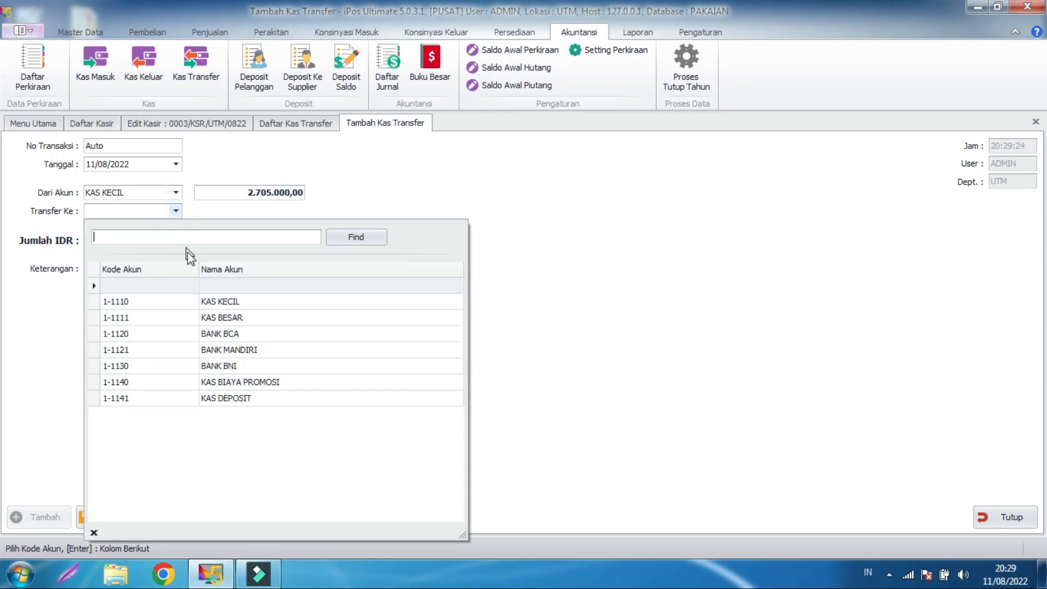
{"action": "left_click", "coordinate": [218, 317]}
- Set the cash transfer amount to 2.000.000 and save the transaction
{"action": "left_click", "coordinate": [264, 214]}
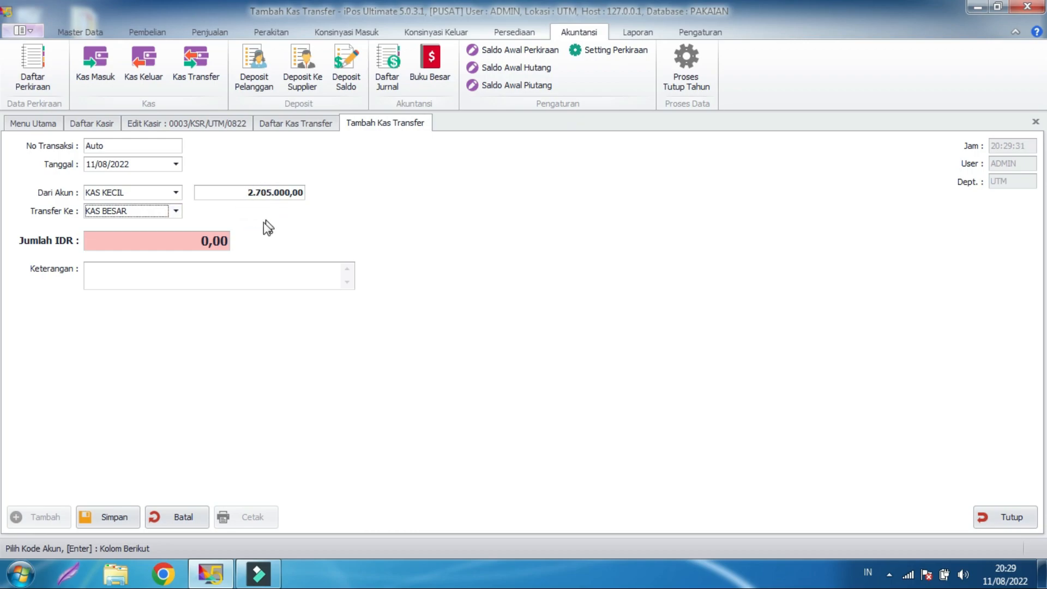
{"action": "left_click", "coordinate": [193, 244]}
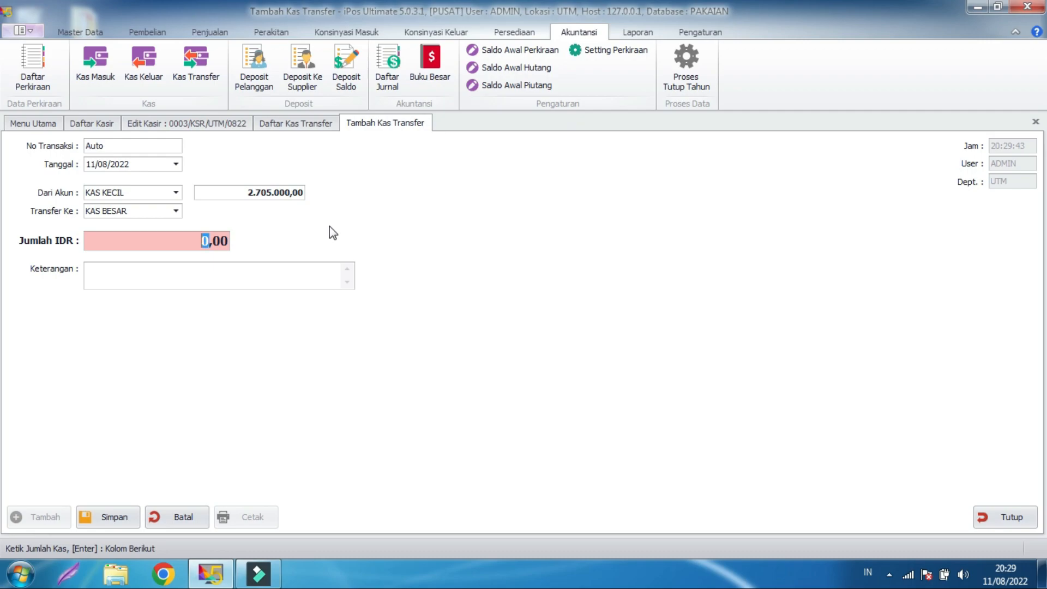
{"action": "type", "text": "2.000.000"}
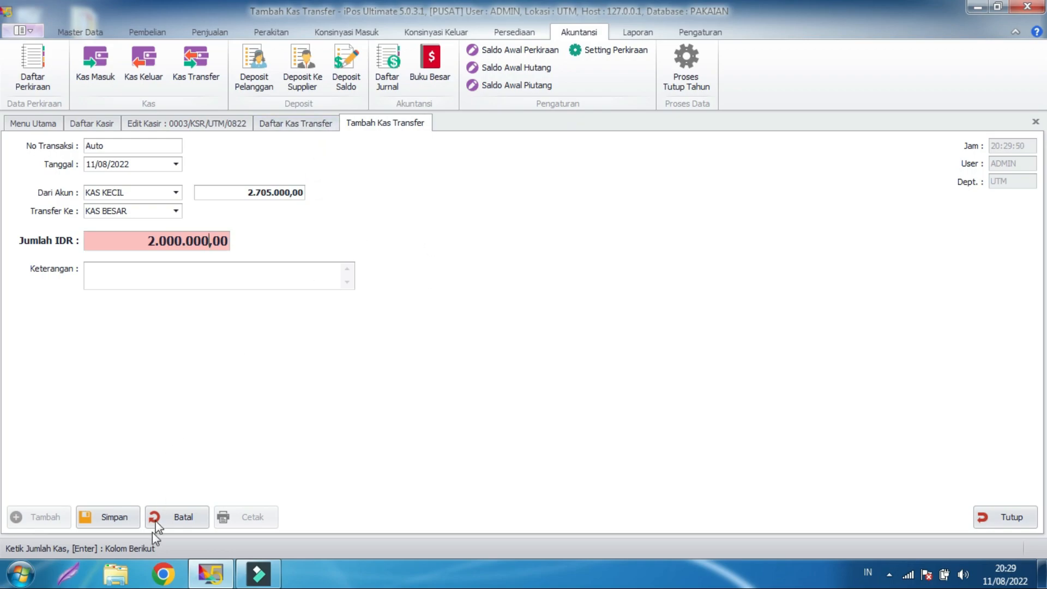
{"action": "left_click", "coordinate": [112, 521]}
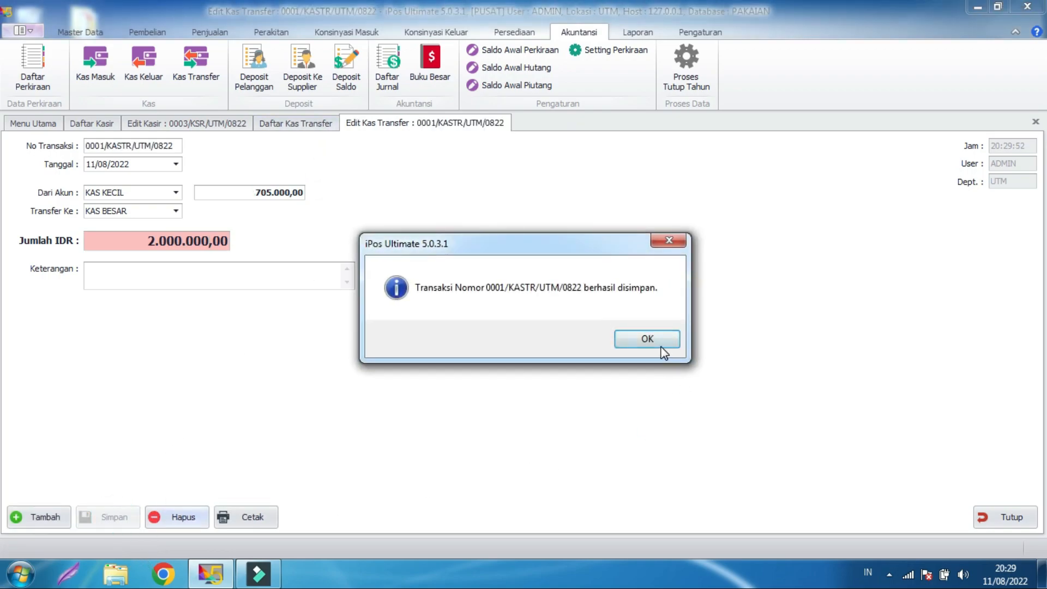
{"action": "left_click", "coordinate": [661, 344]}
- Check the remaining KAS KECIL balance on the saved transfer, and close all open transaction and list pages back to Menu Utama
{"action": "left_click", "coordinate": [257, 192]}
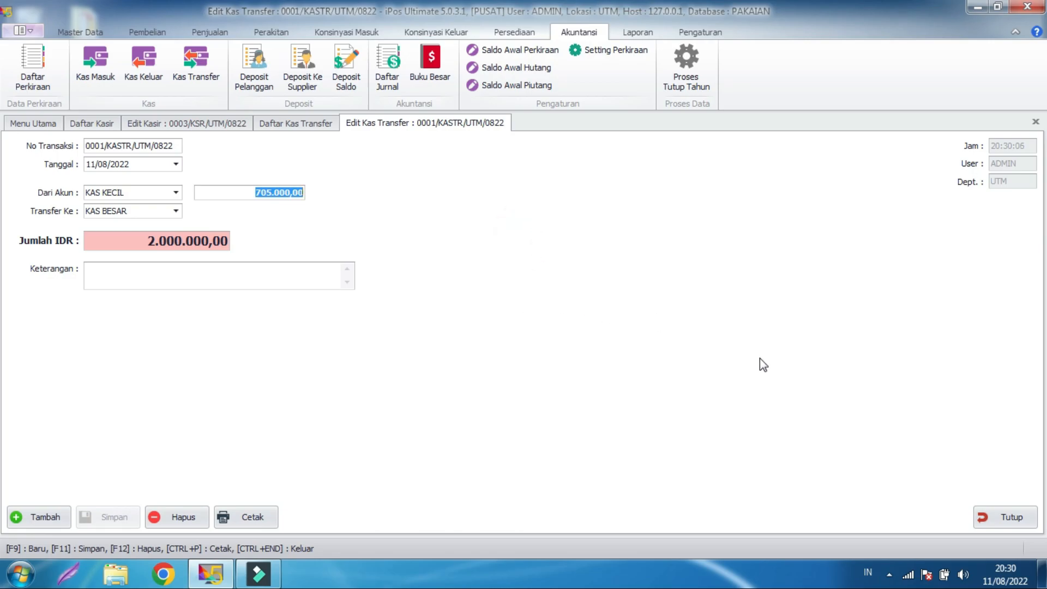
{"action": "left_click", "coordinate": [1003, 516]}
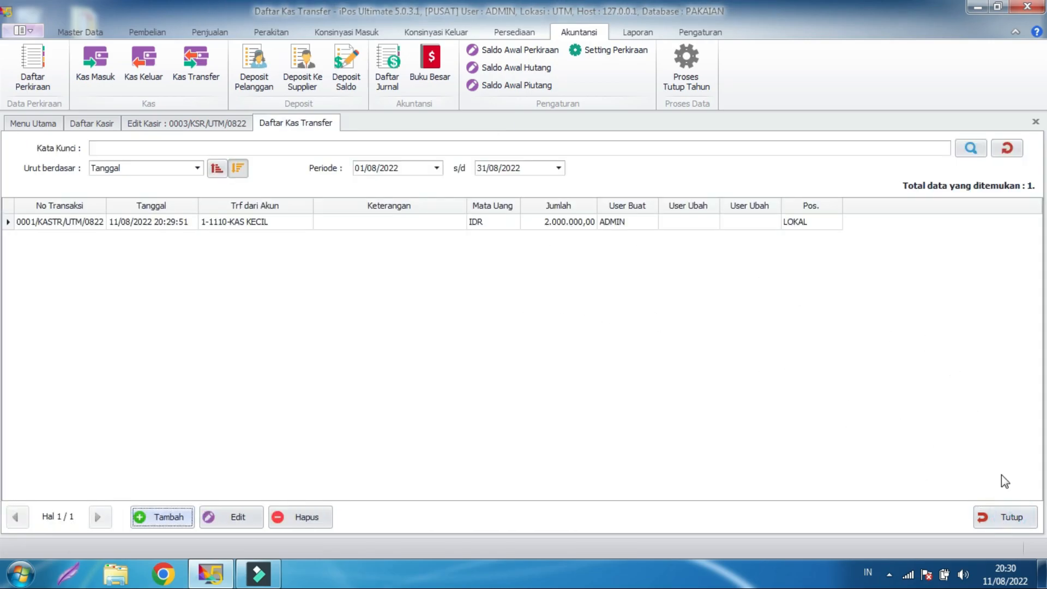
{"action": "left_click", "coordinate": [1031, 523]}
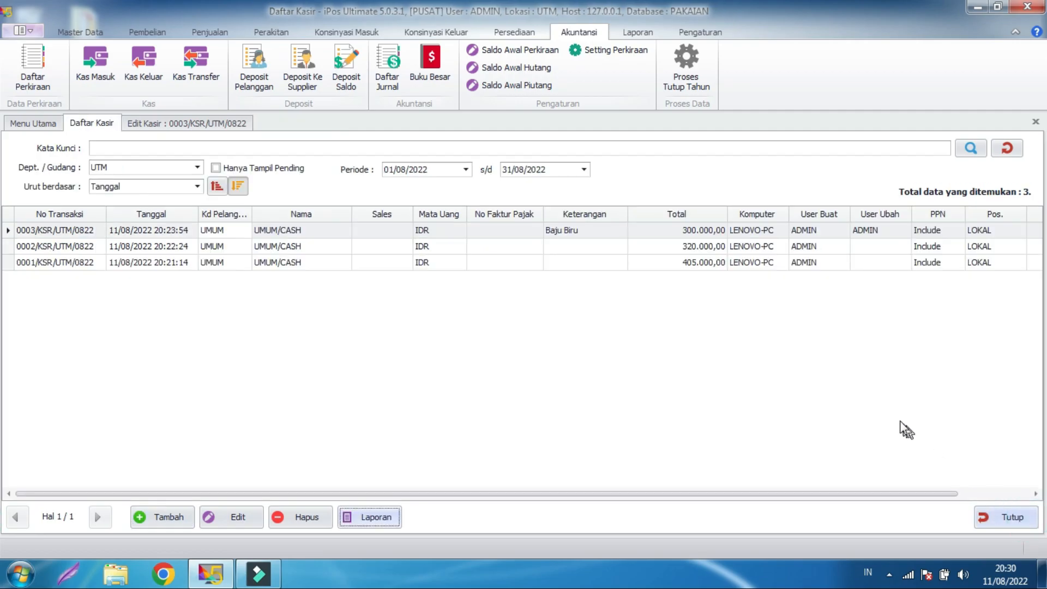
{"action": "left_click", "coordinate": [1004, 517]}
{"action": "left_click", "coordinate": [1004, 516]}
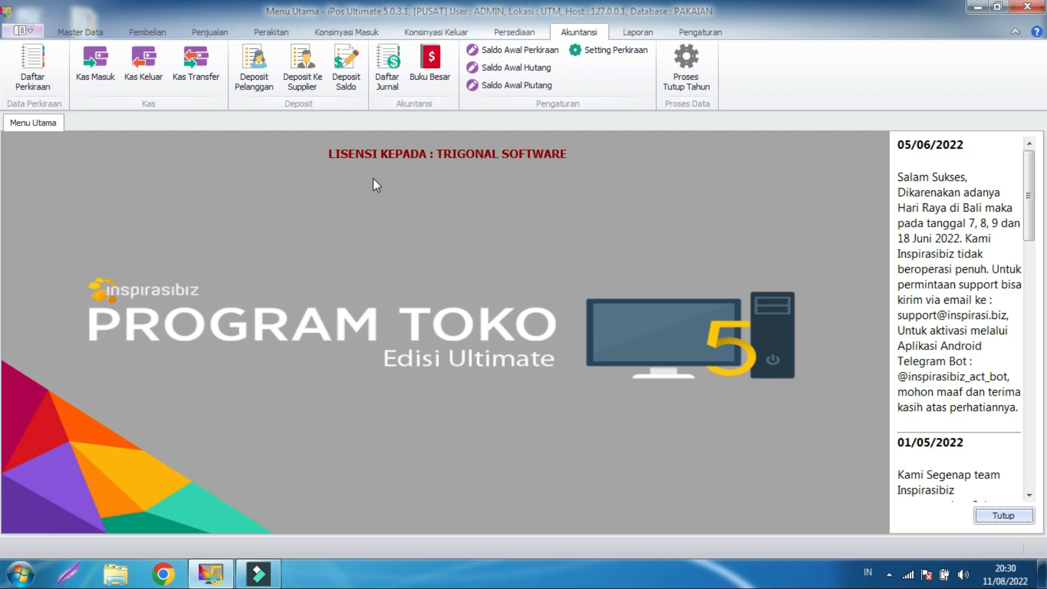
- Open the sales-per-item report (Laporan Penjualan Per Item) for the period 01/08/22 to 31/08/22
{"action": "left_click", "coordinate": [638, 32]}
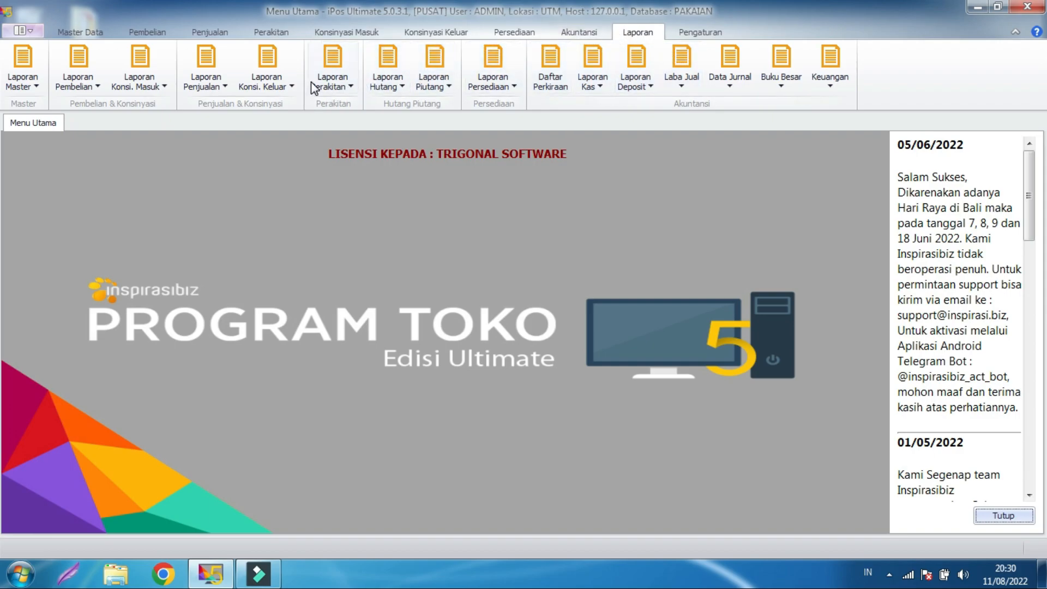
{"action": "left_click", "coordinate": [285, 87]}
{"action": "left_click", "coordinate": [208, 87]}
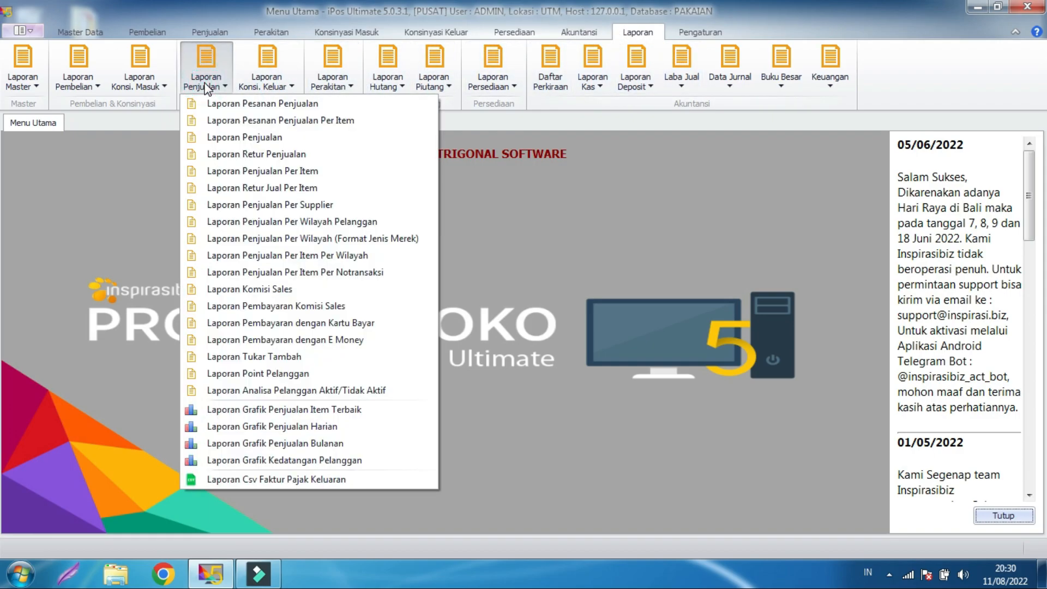
{"action": "left_click", "coordinate": [266, 172]}
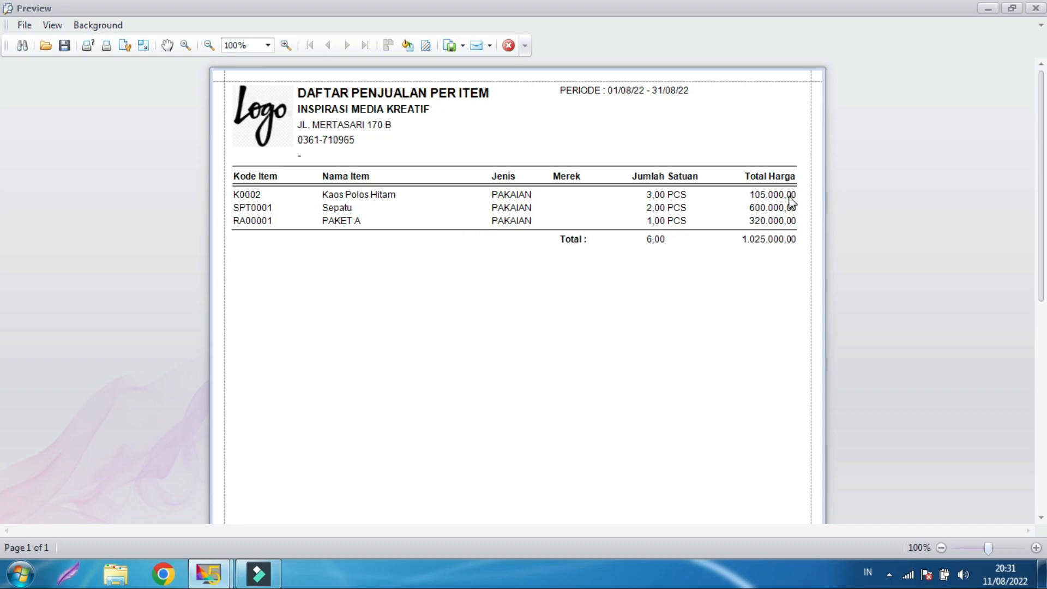
- Review the sales-per-item report, and preview the gross-profit recap (Laporan Laba Kotor Jual Rekap) for 01/08/2022 to 31/08/2022, closing each preview
{"action": "left_click", "coordinate": [736, 240]}
{"action": "left_click", "coordinate": [1035, 8]}
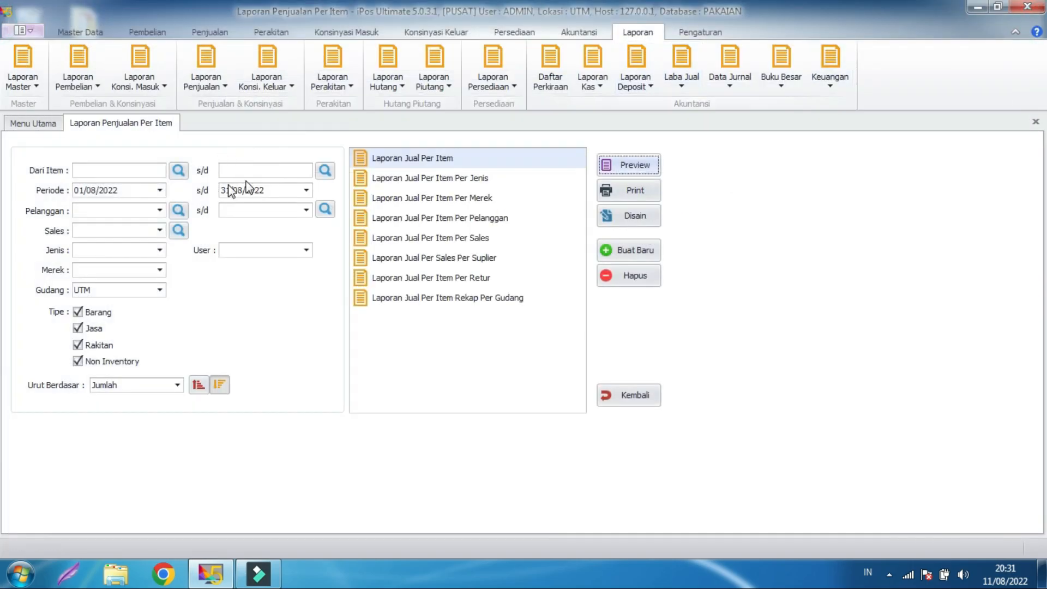
{"action": "left_click", "coordinate": [690, 69]}
{"action": "left_click", "coordinate": [701, 104]}
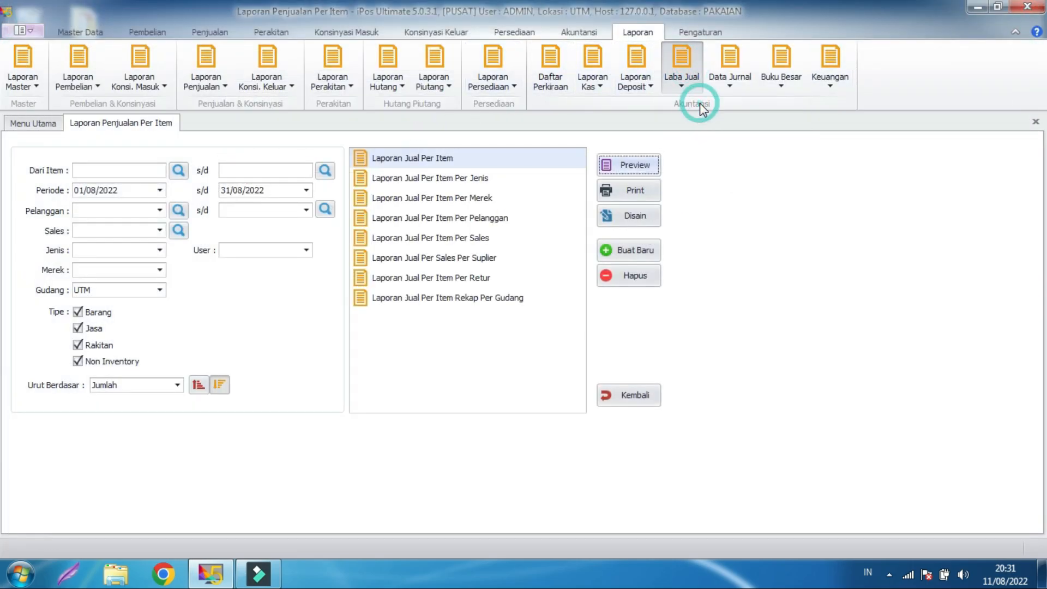
{"action": "left_click", "coordinate": [648, 165]}
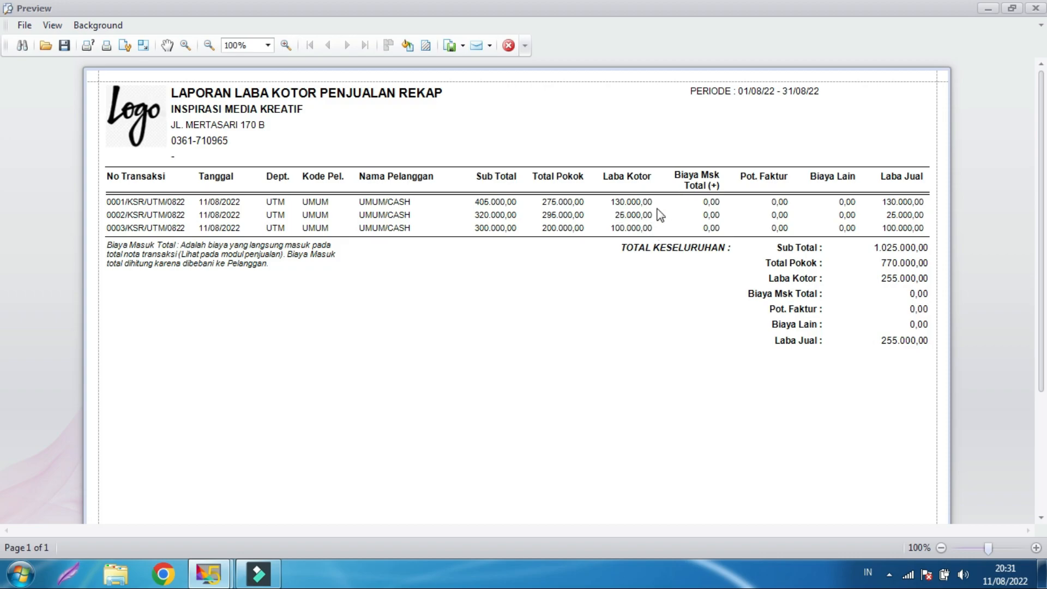
{"action": "left_click", "coordinate": [1037, 8]}
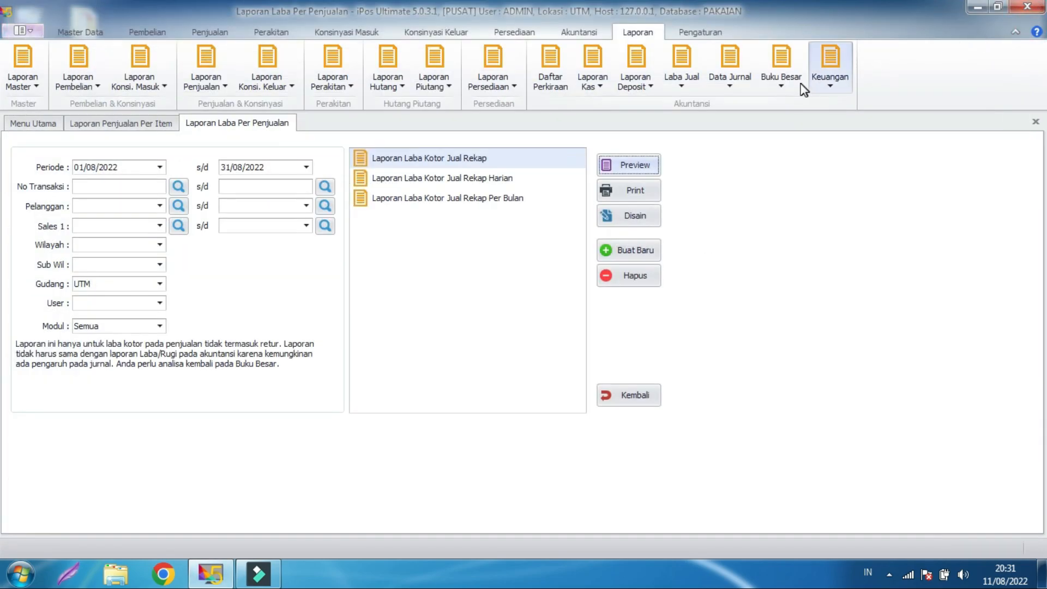
- Preview the profit and loss report (Laba Rugi) for Agustus 2022, examine the LABA / RUGI line, and close the preview
{"action": "left_click", "coordinate": [830, 69]}
{"action": "left_click", "coordinate": [853, 118]}
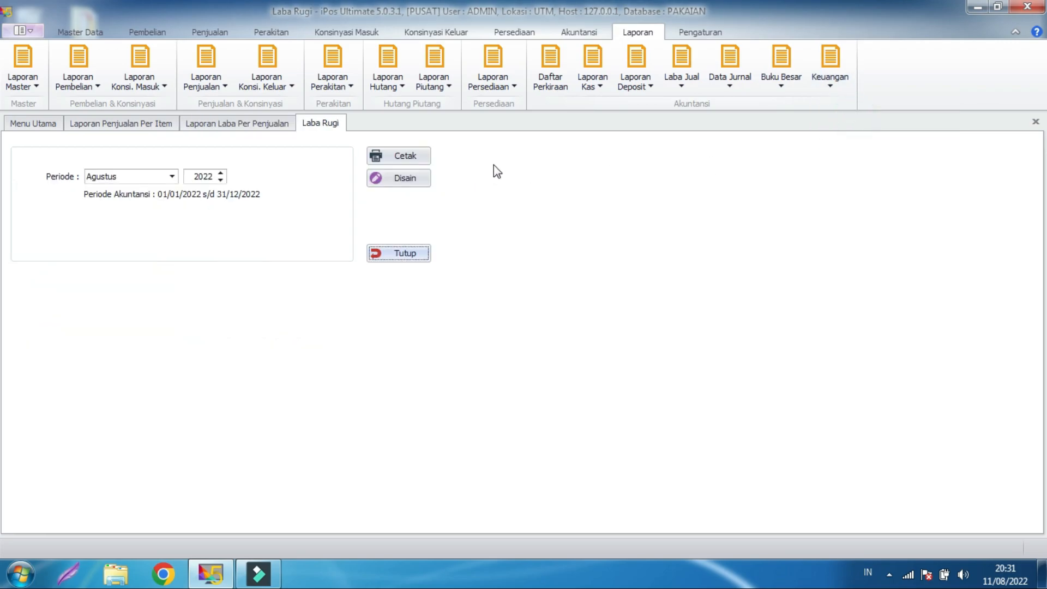
{"action": "left_click", "coordinate": [425, 156]}
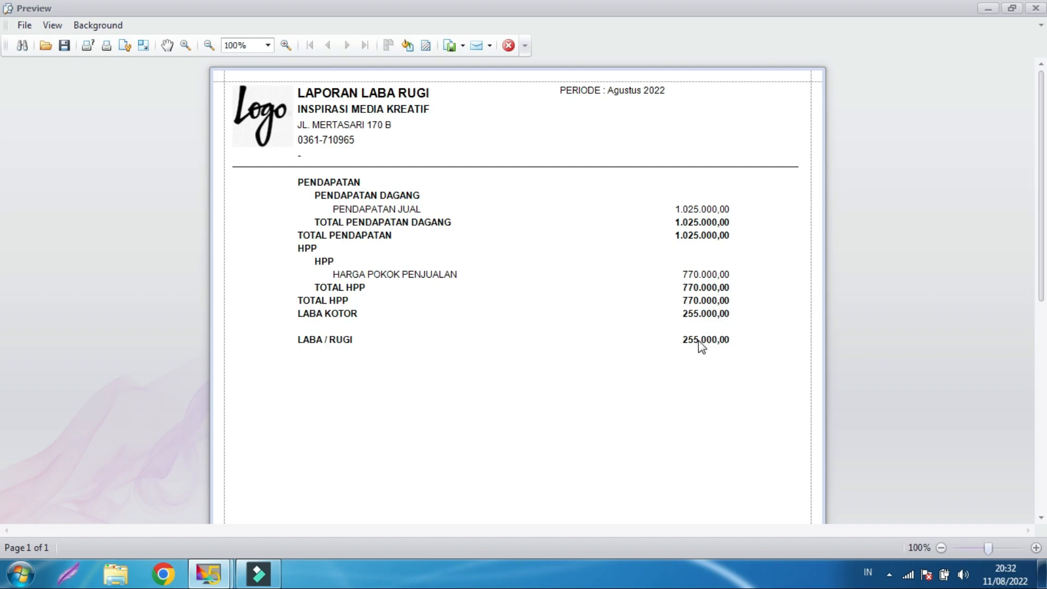
{"action": "left_click", "coordinate": [710, 343]}
{"action": "left_click", "coordinate": [509, 46]}
{"action": "left_click", "coordinate": [629, 235]}
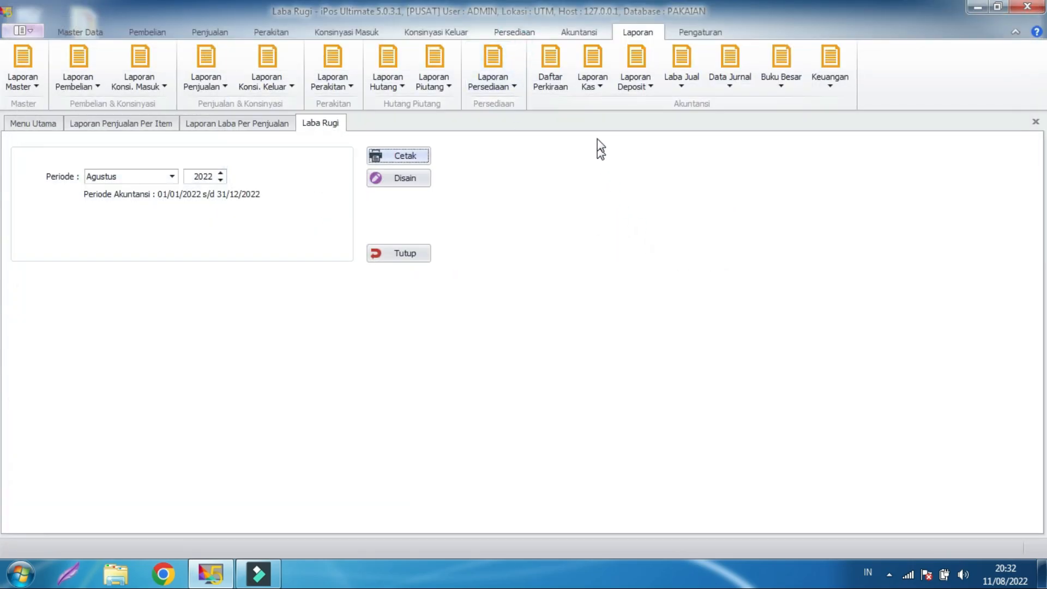
- Start a new cash-out transaction (Kas Keluar) with account 6-1100 BIAYA LISTRIK/AIR/TELEPON and a total of 1.000.000
{"action": "left_click", "coordinate": [587, 35]}
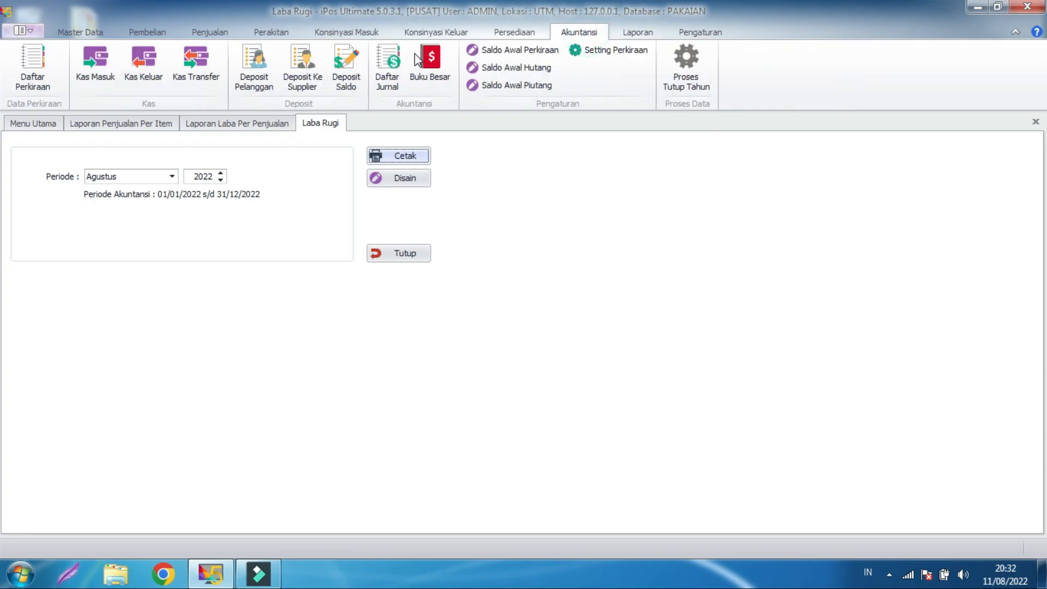
{"action": "left_click", "coordinate": [145, 64]}
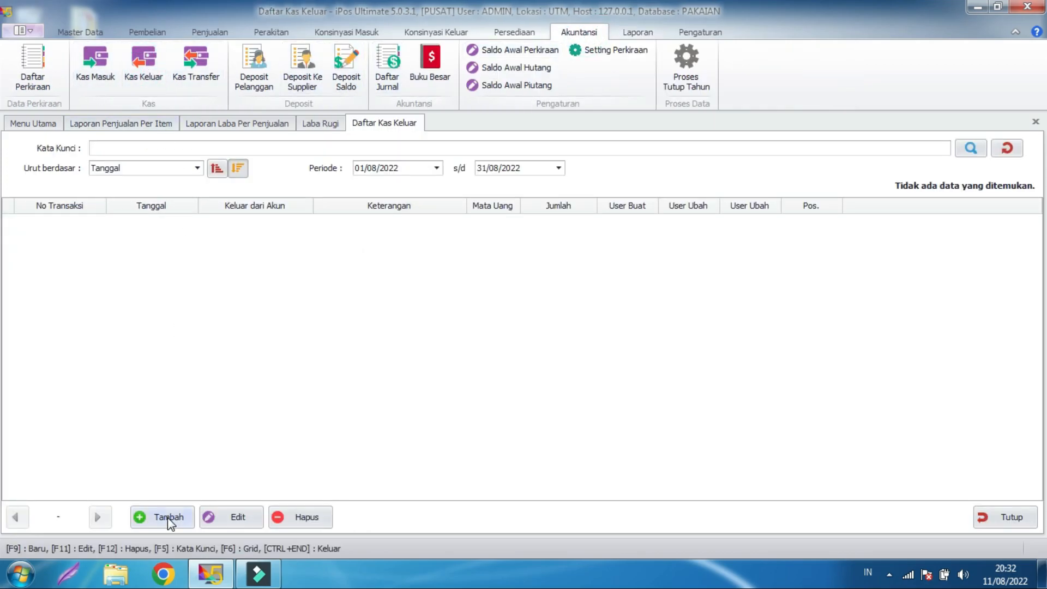
{"action": "left_click", "coordinate": [164, 519]}
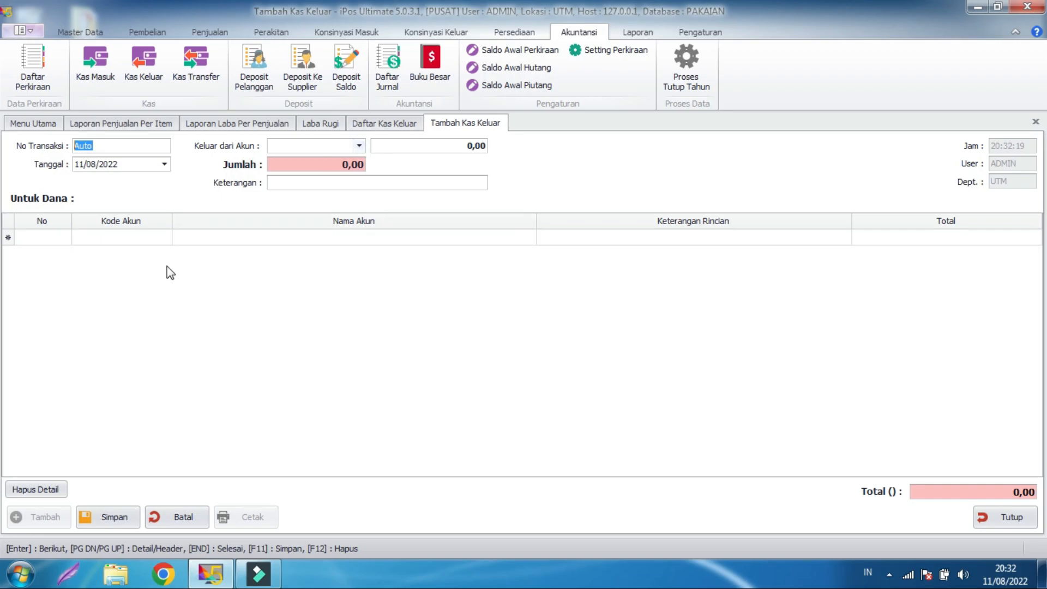
{"action": "left_click", "coordinate": [133, 240]}
{"action": "type", "text": "6"}
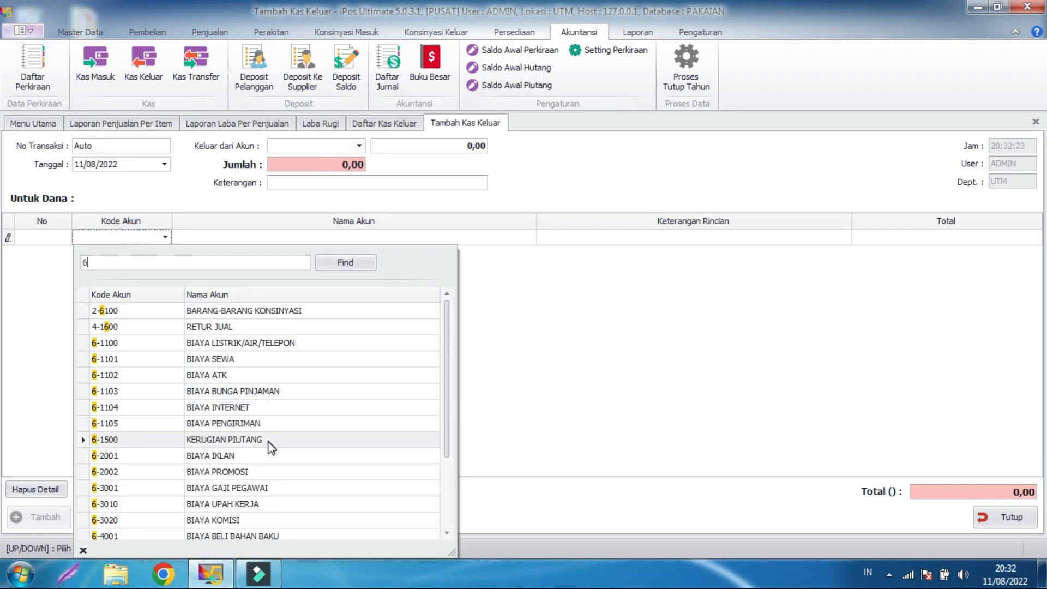
{"action": "left_click", "coordinate": [240, 343]}
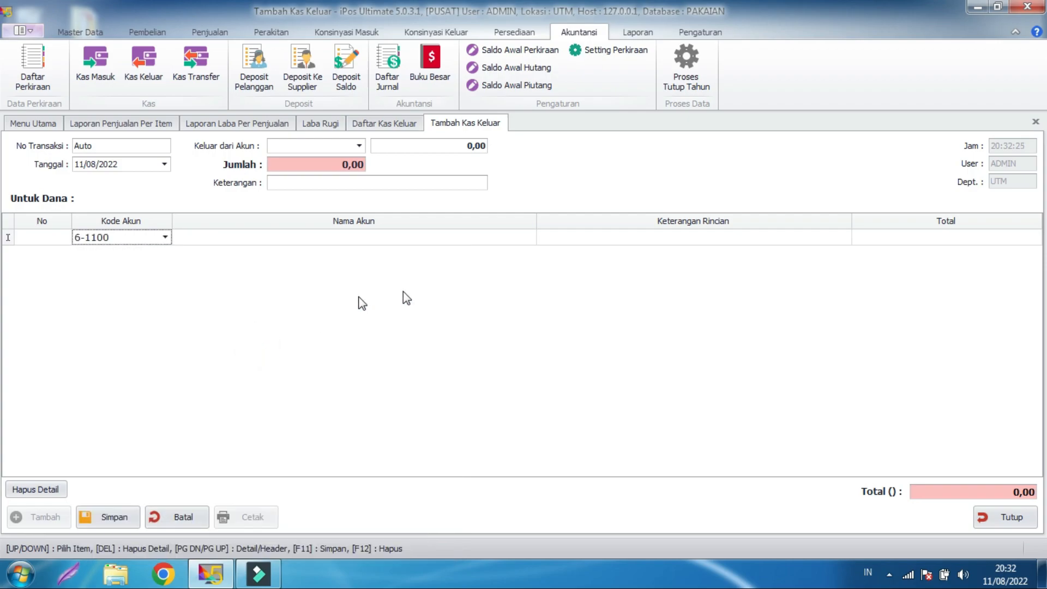
{"action": "left_click", "coordinate": [959, 238]}
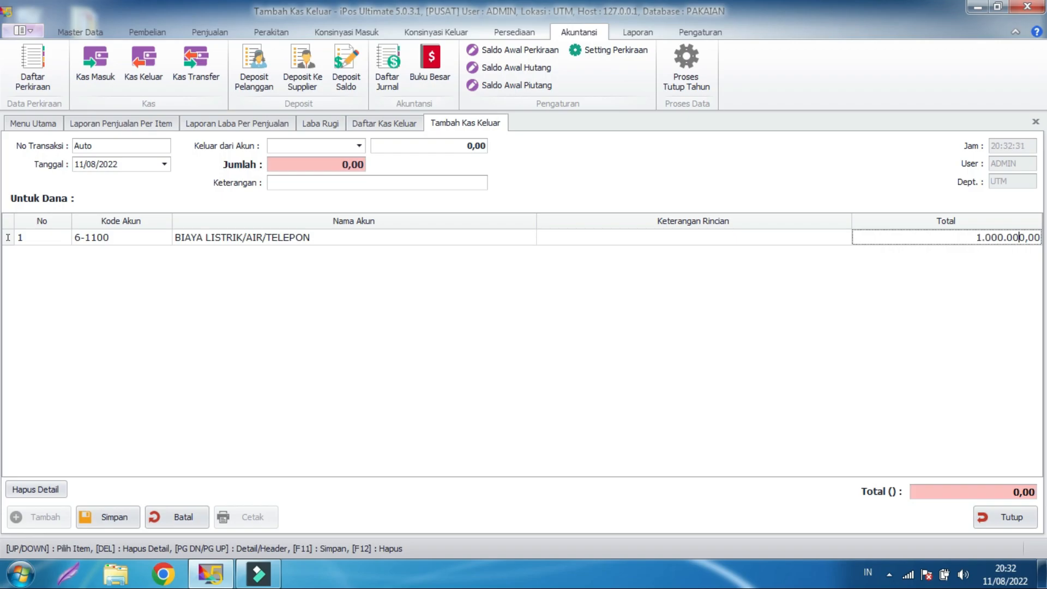
{"action": "left_click", "coordinate": [864, 321]}
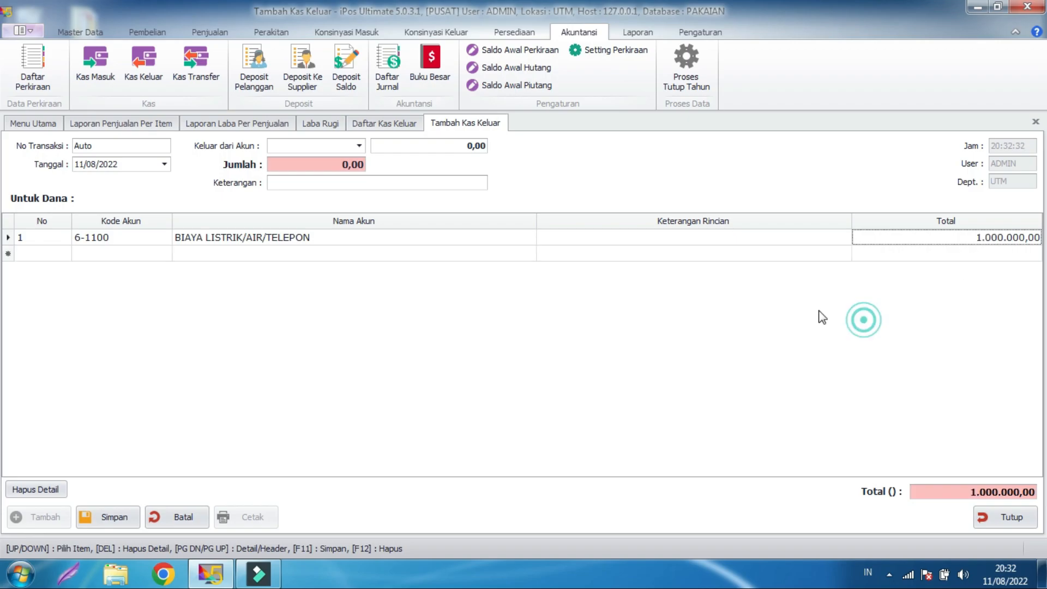
- Compare the balances of BANK BCA, KAS BESAR and KAS KECIL, and set BANK BCA as the account the cash-out is paid from
{"action": "left_click", "coordinate": [359, 146]}
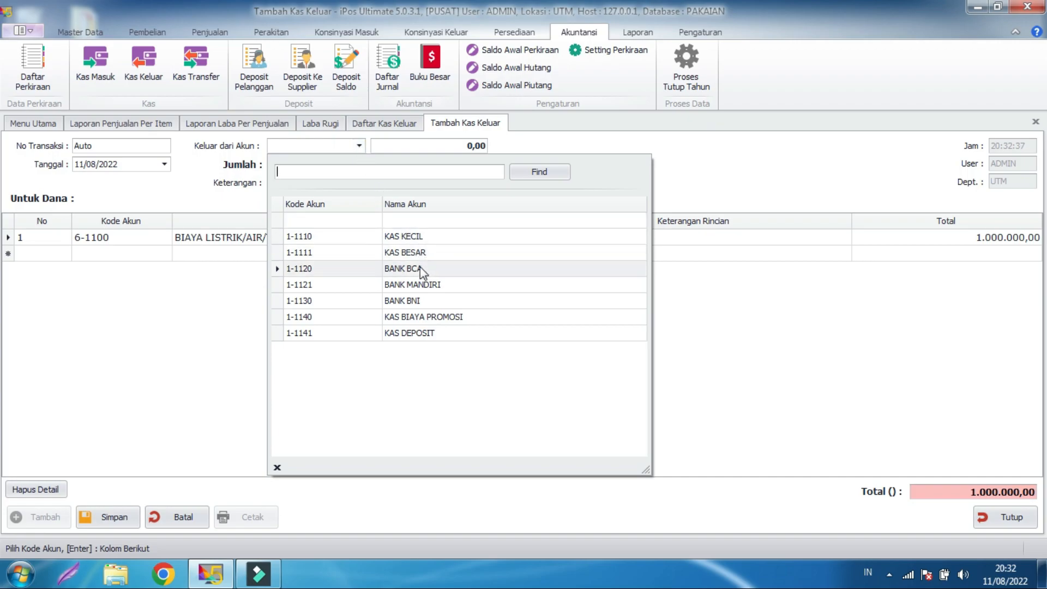
{"action": "left_click", "coordinate": [421, 269]}
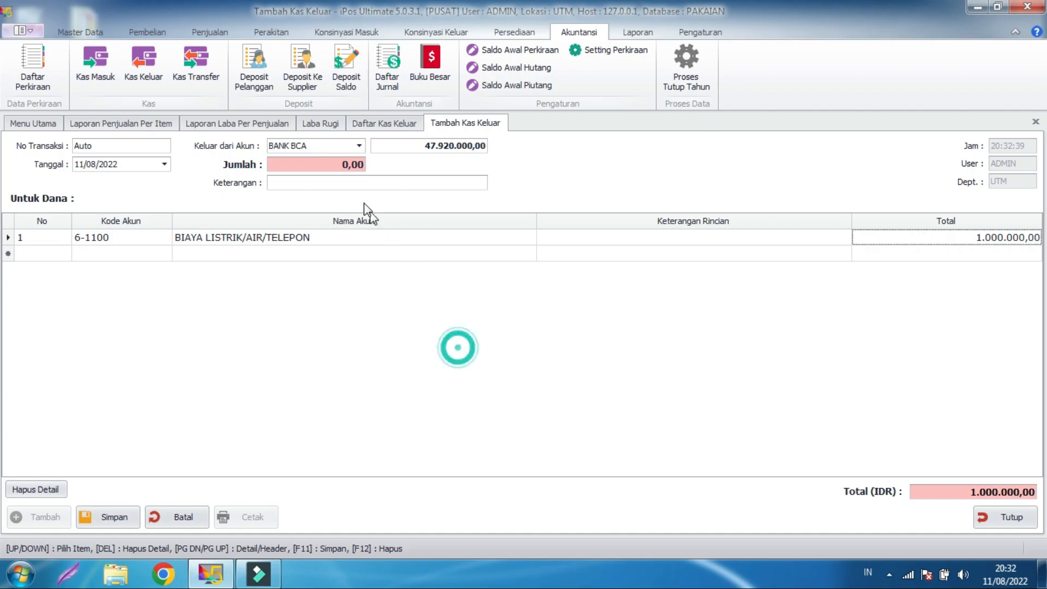
{"action": "left_click", "coordinate": [362, 151]}
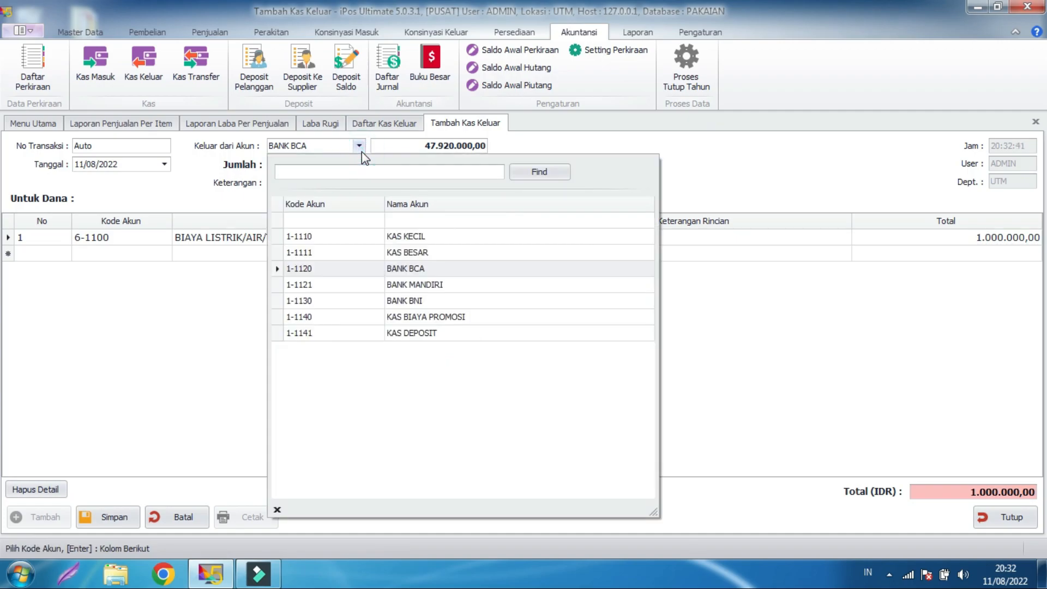
{"action": "left_click", "coordinate": [430, 254]}
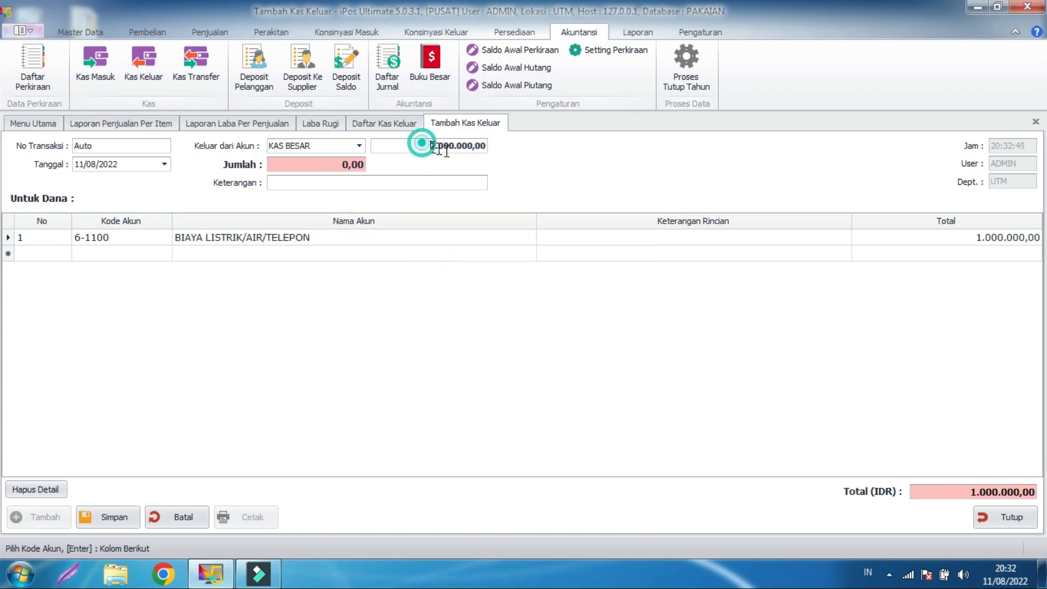
{"action": "left_click_drag", "start_coordinate": [424, 144], "coordinate": [502, 164]}
{"action": "left_click", "coordinate": [362, 148]}
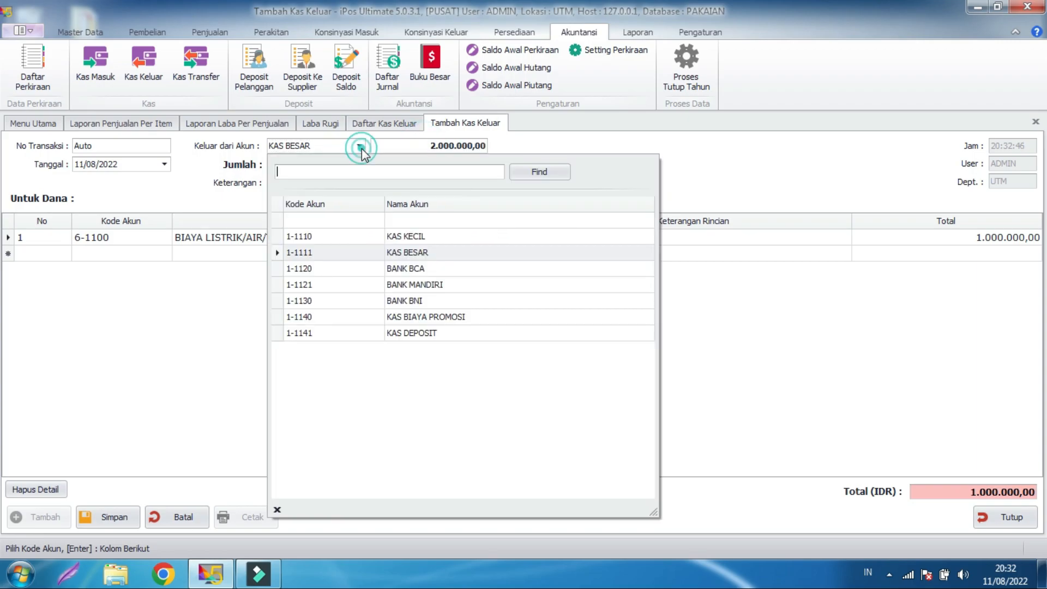
{"action": "left_click", "coordinate": [381, 234]}
{"action": "left_click_drag", "start_coordinate": [432, 145], "coordinate": [517, 164]}
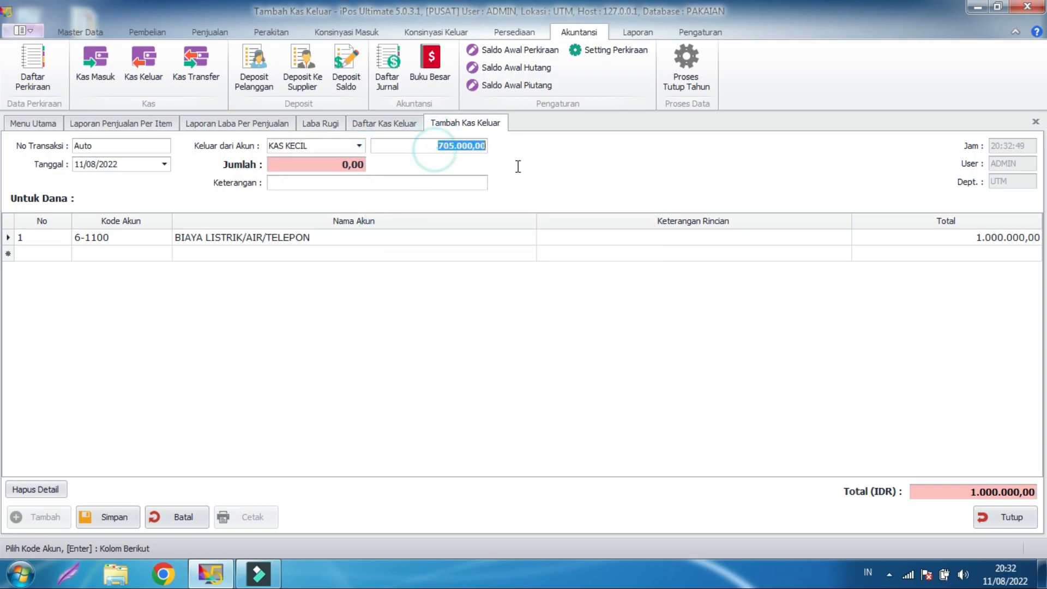
{"action": "left_click", "coordinate": [360, 146]}
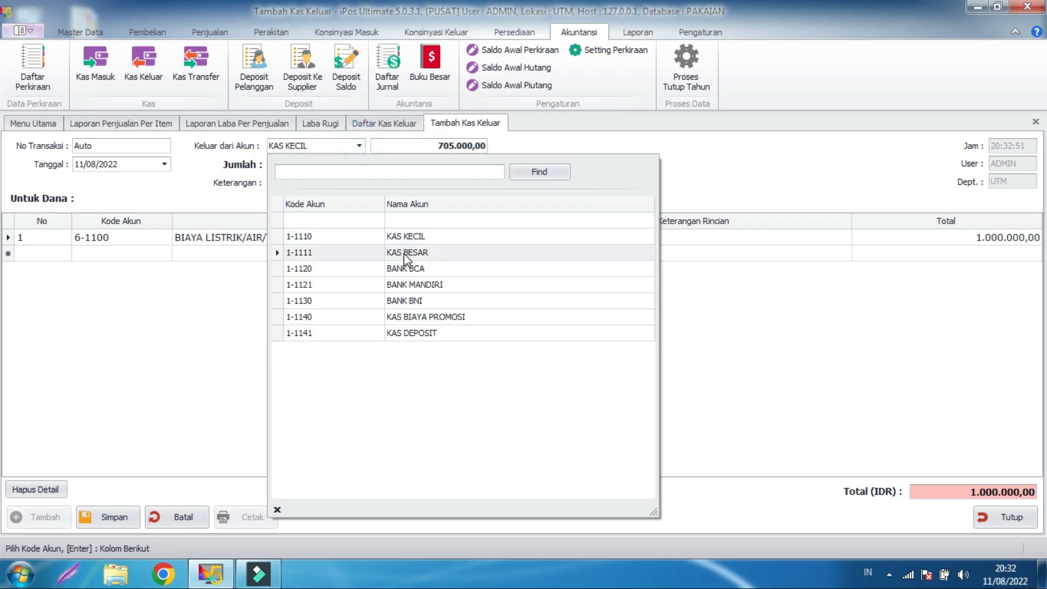
{"action": "left_click", "coordinate": [413, 270]}
- Set the cash-out amount (Jumlah) to 1.000.000, save the transaction and close it
{"action": "left_click", "coordinate": [346, 164]}
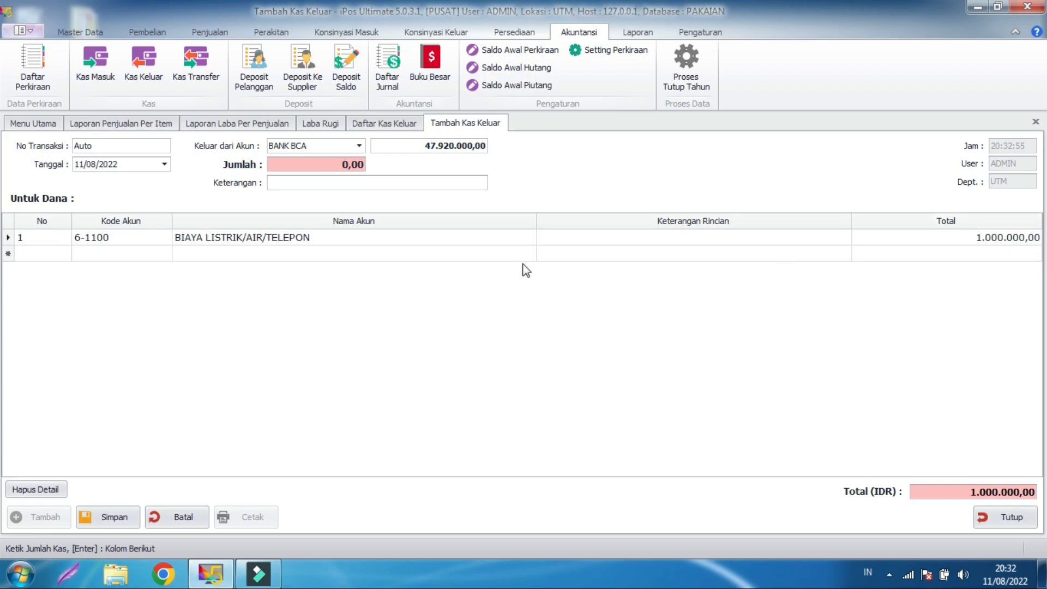
{"action": "left_click", "coordinate": [145, 253]}
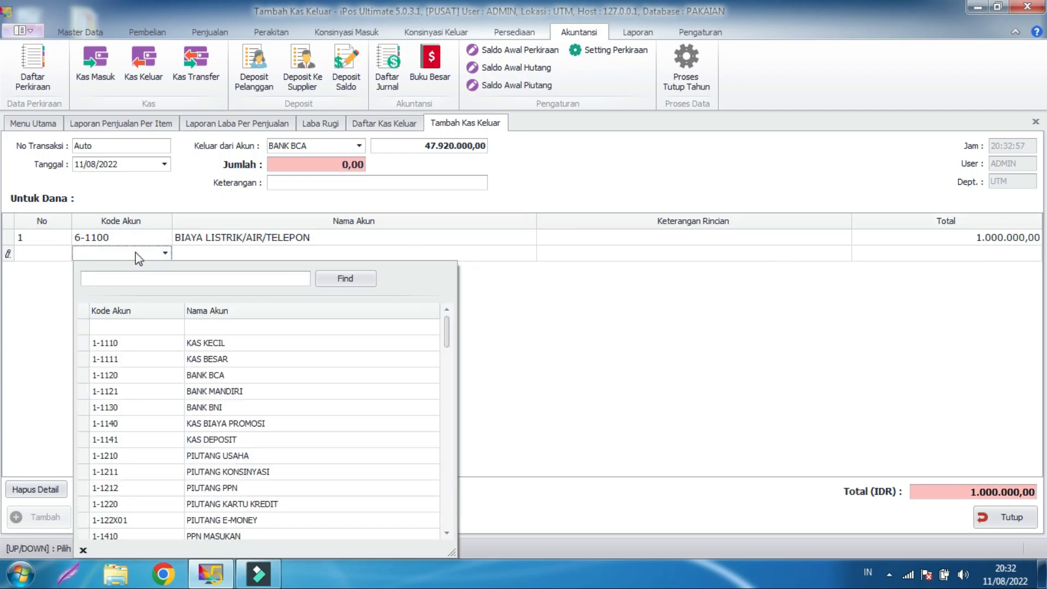
{"action": "left_click", "coordinate": [249, 236]}
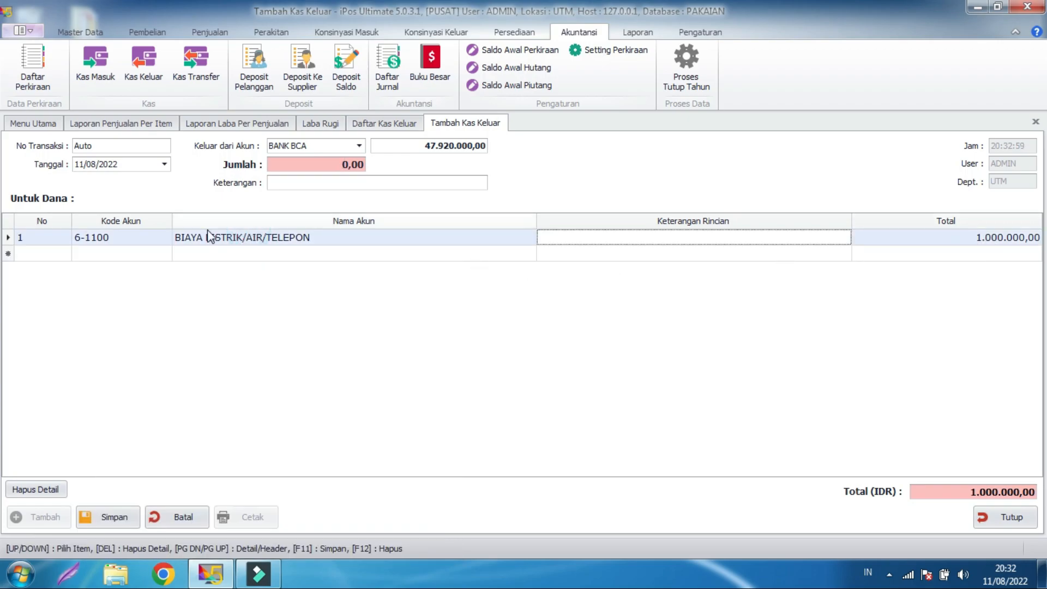
{"action": "left_click", "coordinate": [344, 164]}
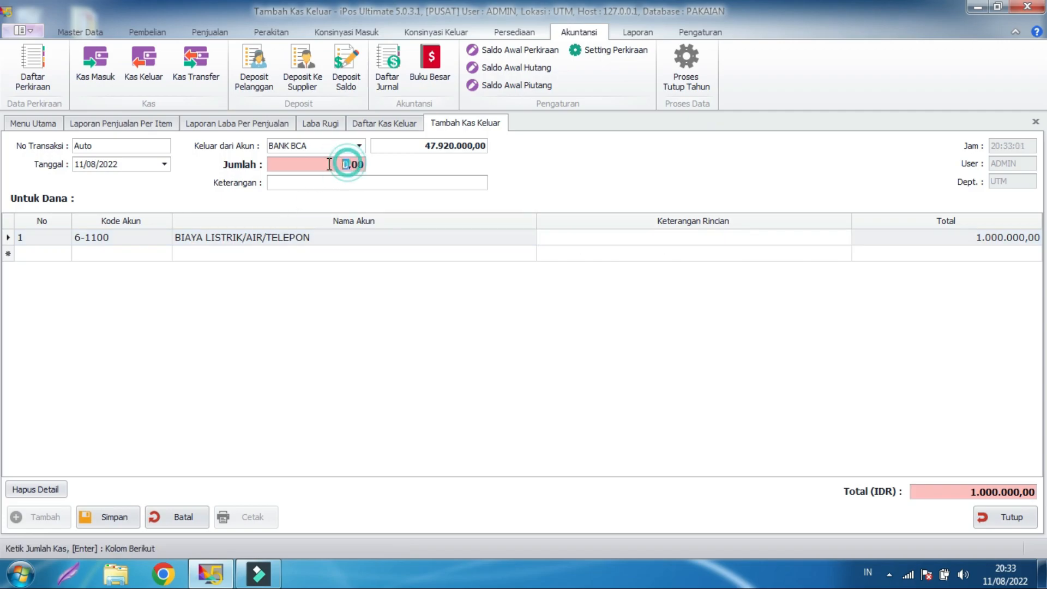
{"action": "type", "text": "1.000"}
{"action": "key", "text": "Return"}
{"action": "left_click", "coordinate": [116, 511]}
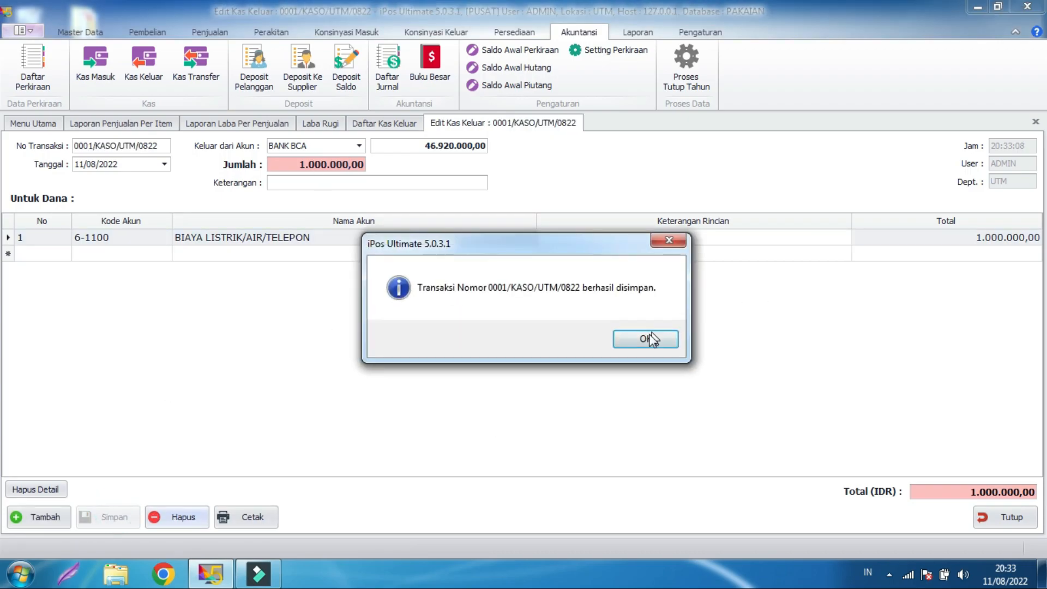
{"action": "left_click", "coordinate": [647, 340]}
{"action": "left_click", "coordinate": [1024, 518]}
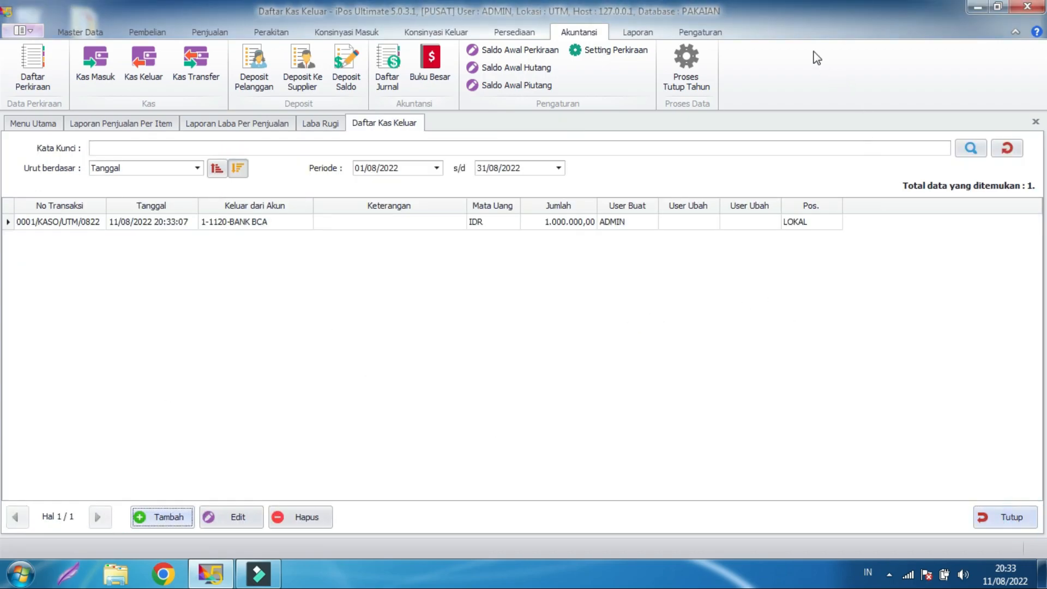
- Preview the Laba Rugi report for Agustus 2022 again, check the electricity expense's effect on LABA / RUGI, and close the preview
{"action": "left_click", "coordinate": [638, 32]}
{"action": "left_click", "coordinate": [835, 72]}
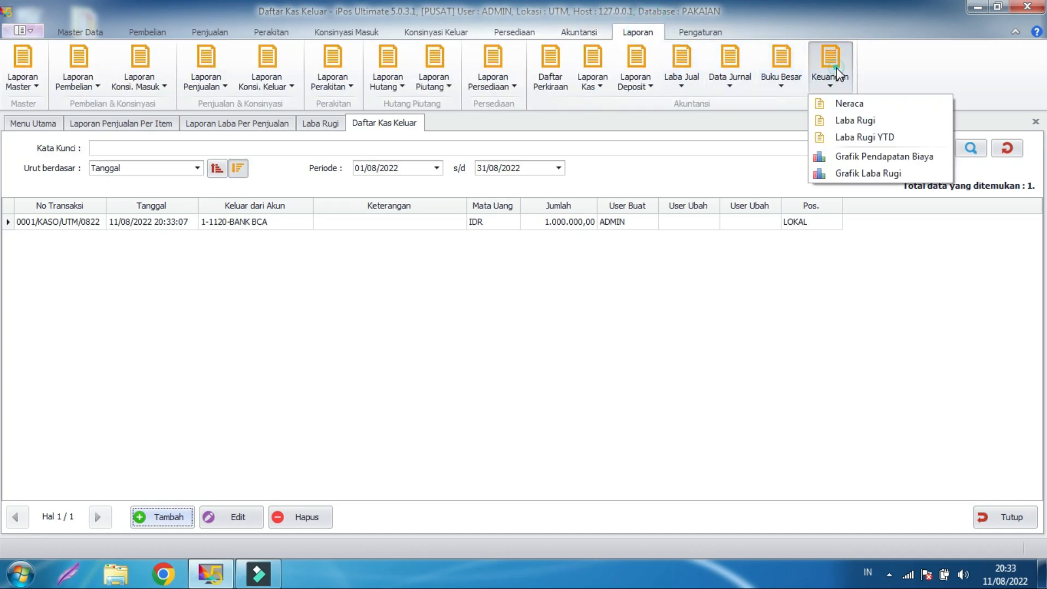
{"action": "left_click", "coordinate": [857, 120]}
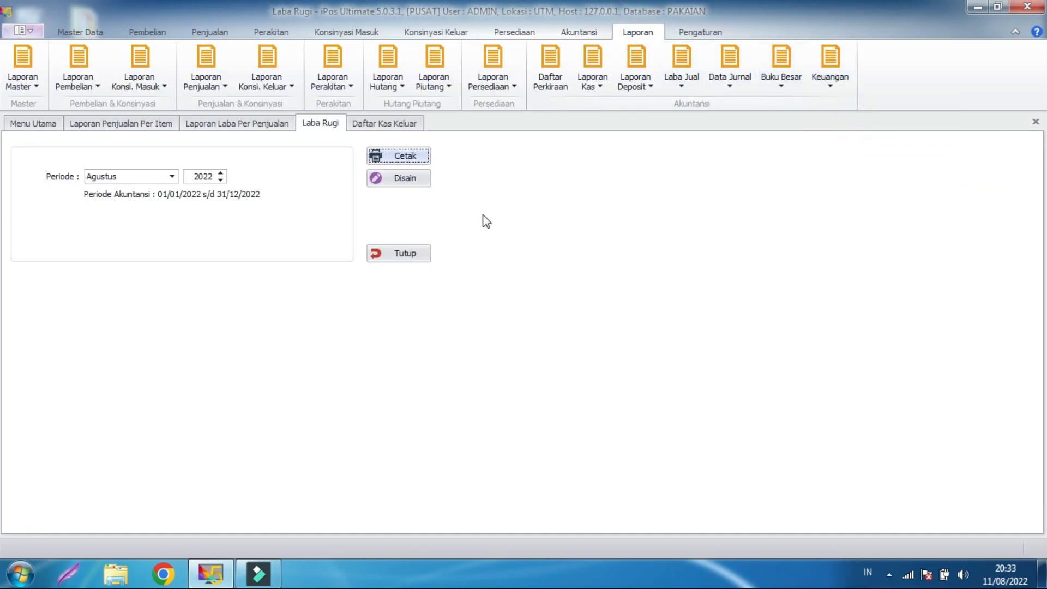
{"action": "left_click", "coordinate": [417, 156]}
{"action": "left_click", "coordinate": [687, 407]}
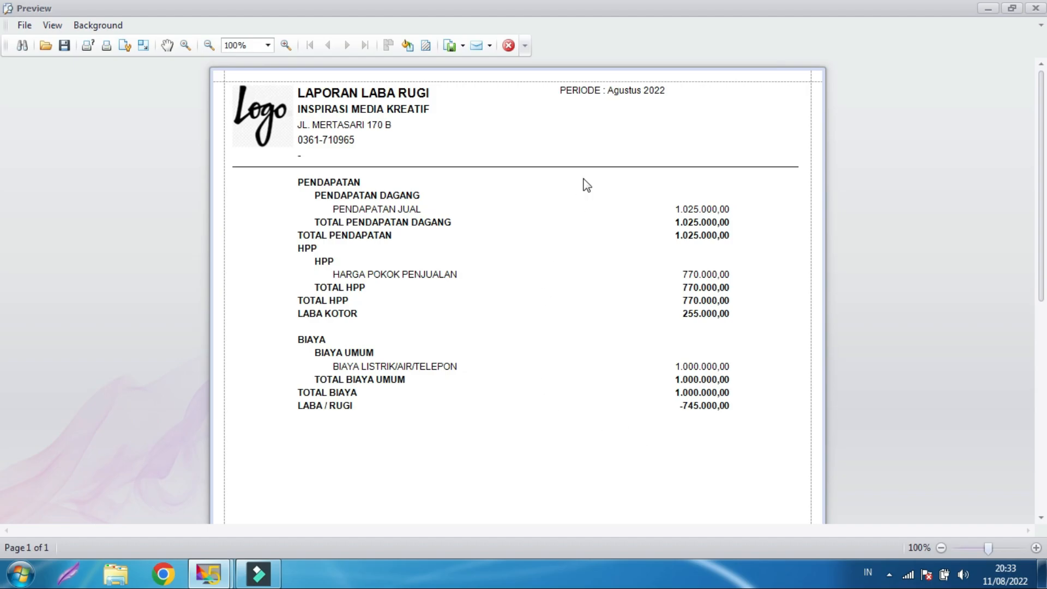
{"action": "left_click", "coordinate": [509, 46]}
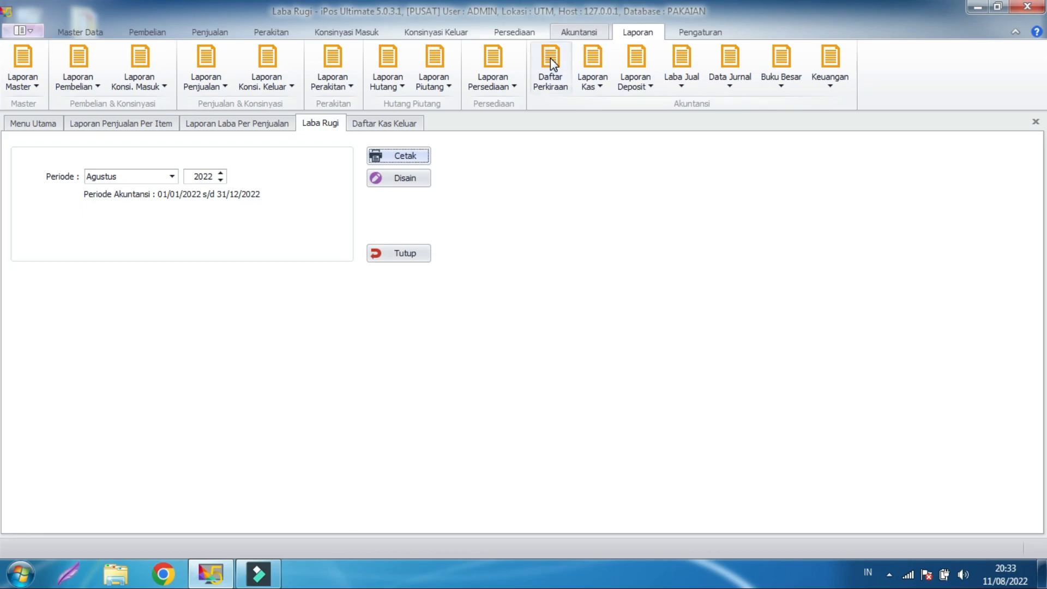
{"action": "left_click", "coordinate": [578, 31]}
{"action": "left_click", "coordinate": [529, 31]}
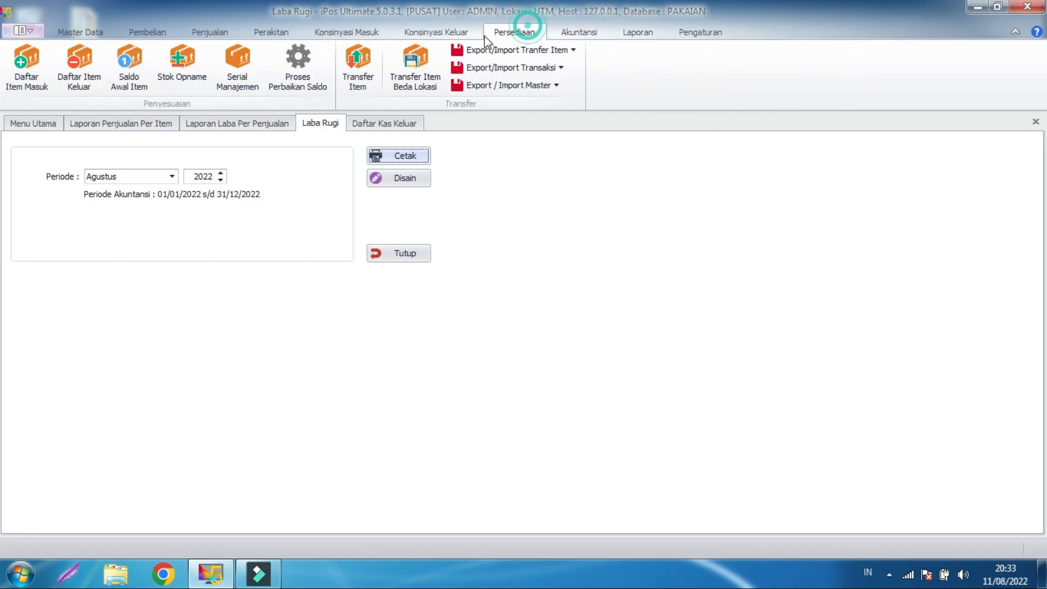